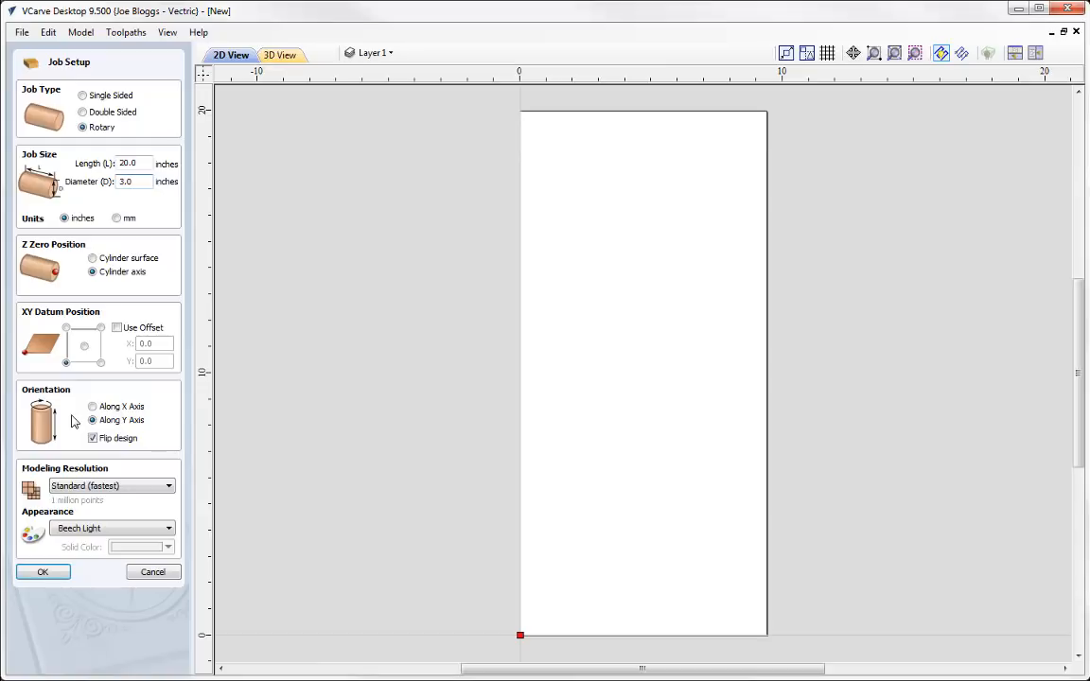
# - Try the cylinder orientation along the X axis, set it back to the Y axis, and create the rotary job
pyautogui.click(93, 407)
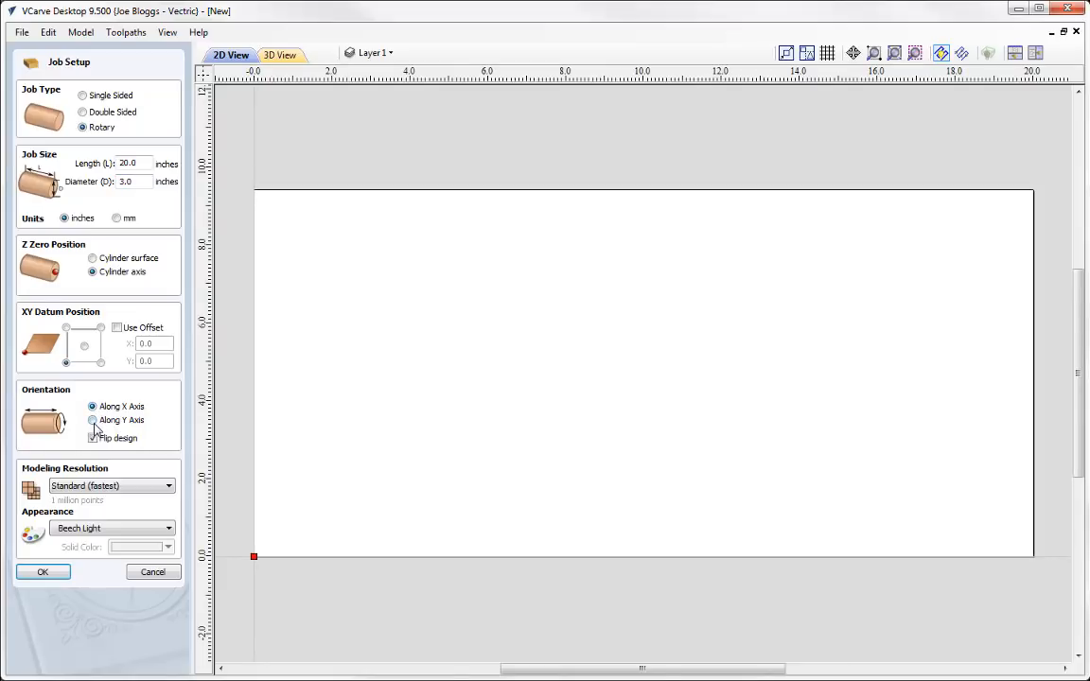
pyautogui.click(93, 421)
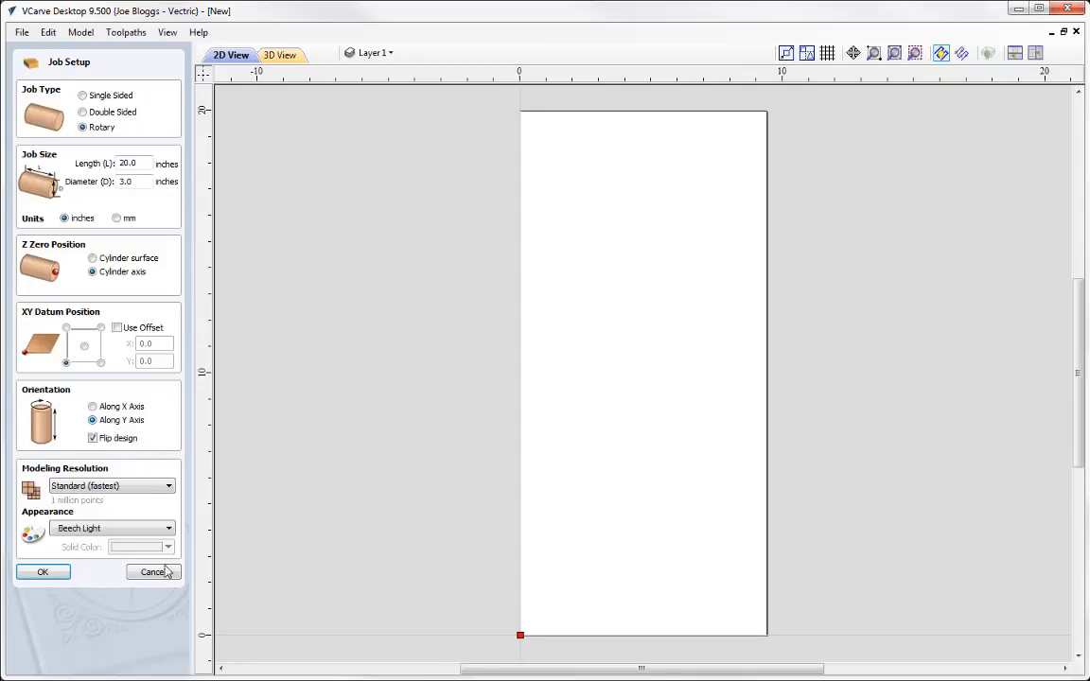
pyautogui.click(45, 575)
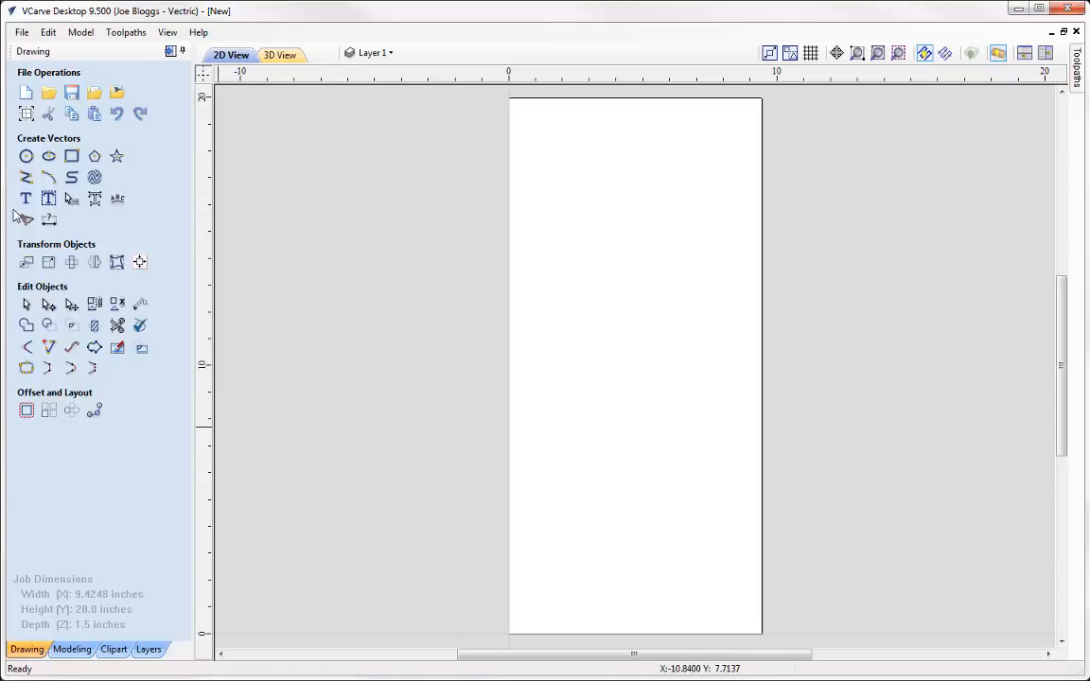
# - Change the job setup to a cylinder diameter of 5 inches with its orientation along the X axis
pyautogui.click(26, 113)
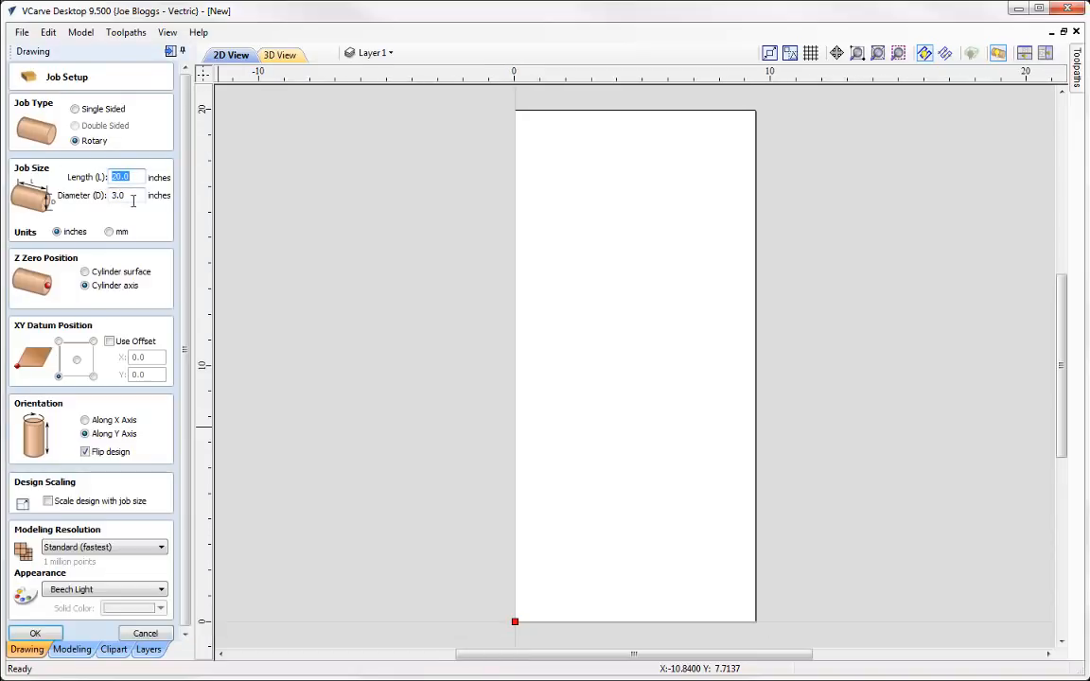
pyautogui.press('Tab')
pyautogui.write('5')
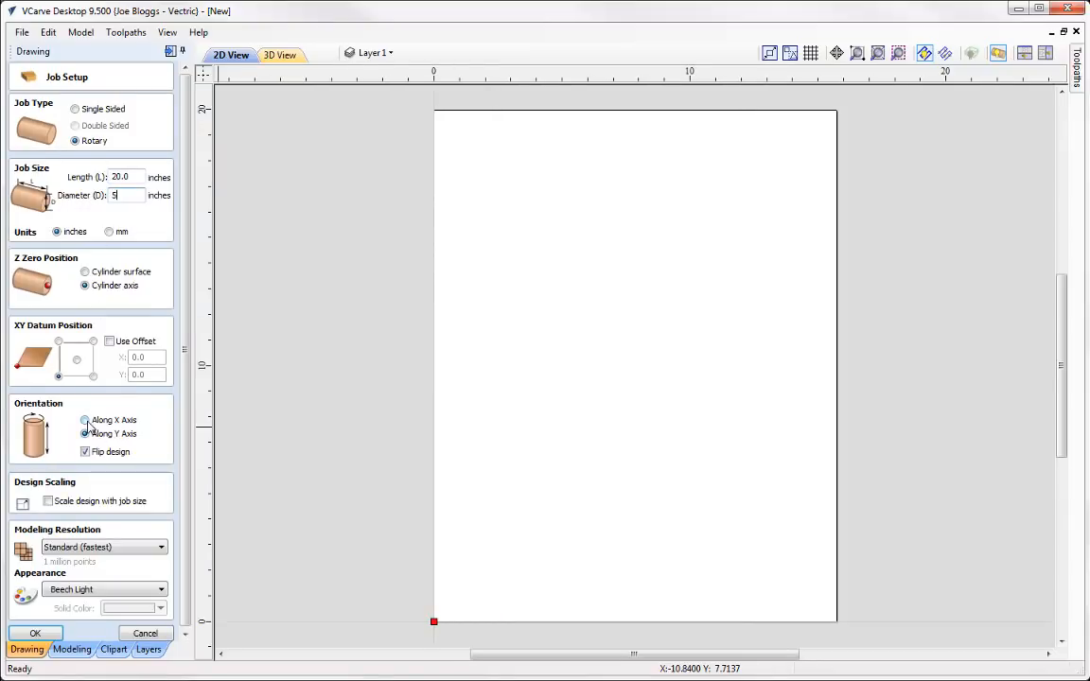
pyautogui.click(86, 421)
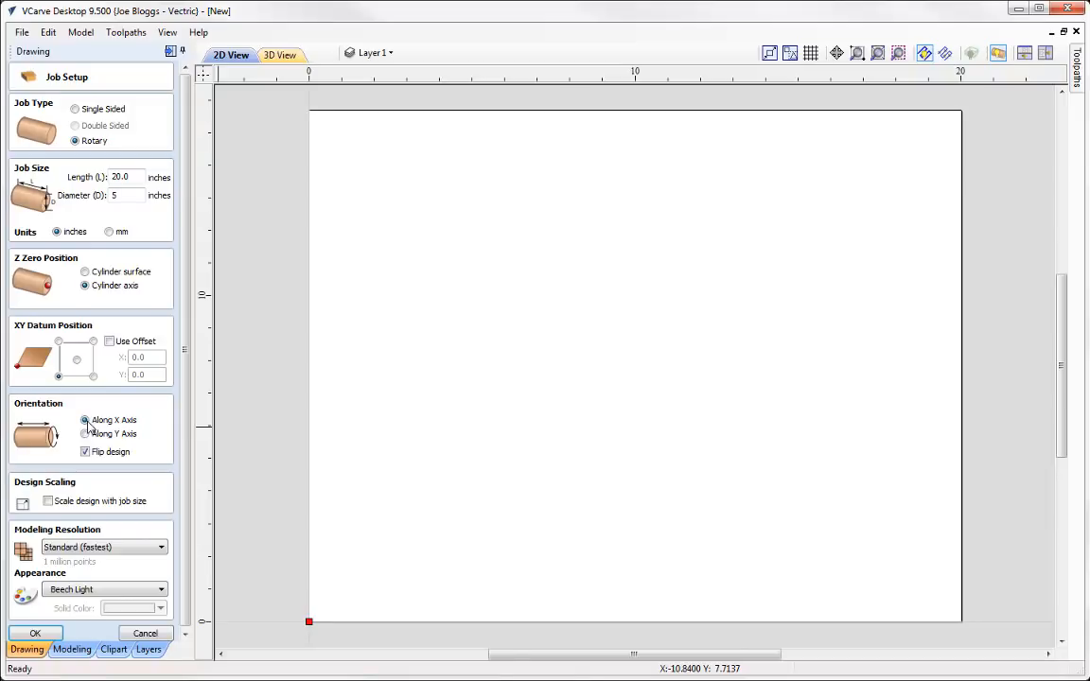
pyautogui.click(38, 634)
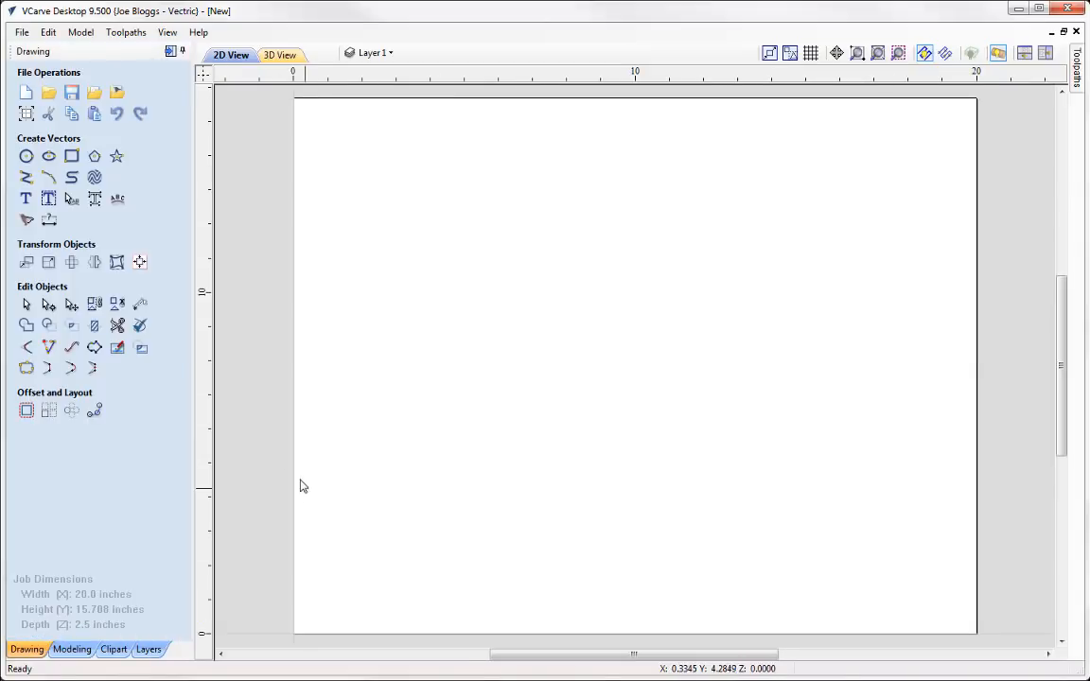
# - Create the text "Vectric" as vectors in the 2D job area
pyautogui.click(26, 199)
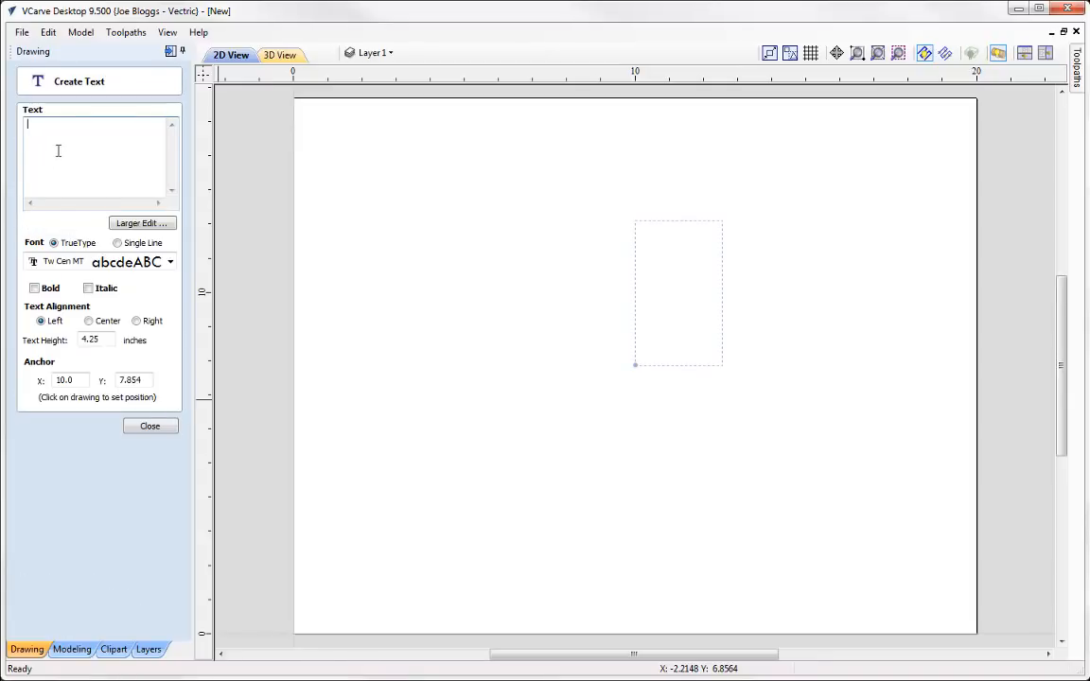
pyautogui.write('V')
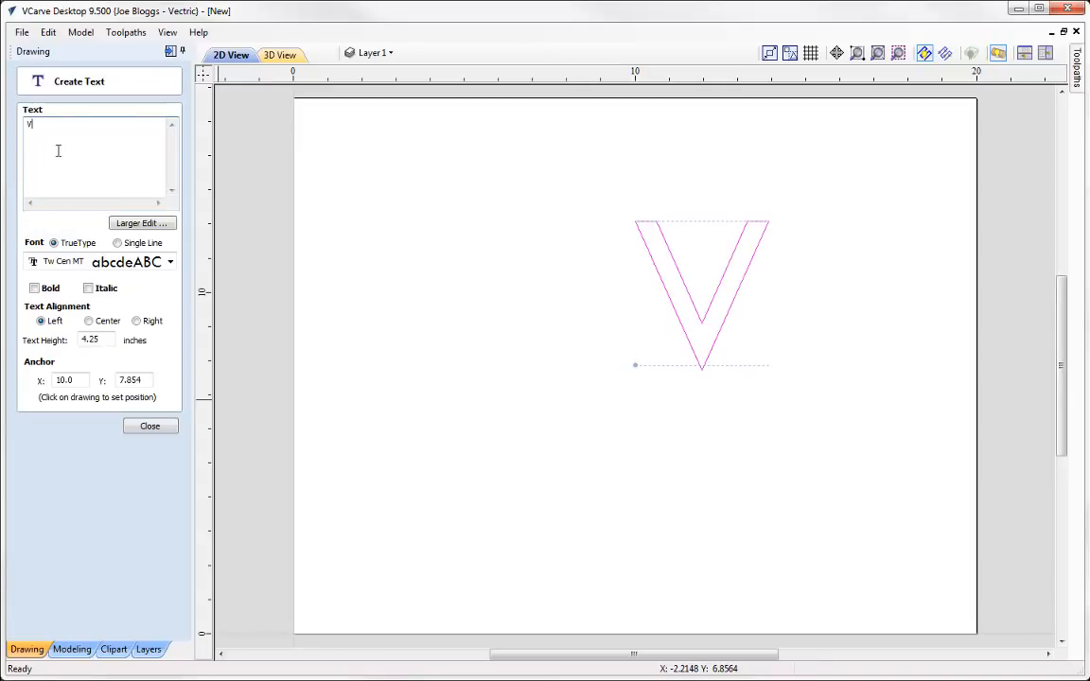
pyautogui.write('ectric')
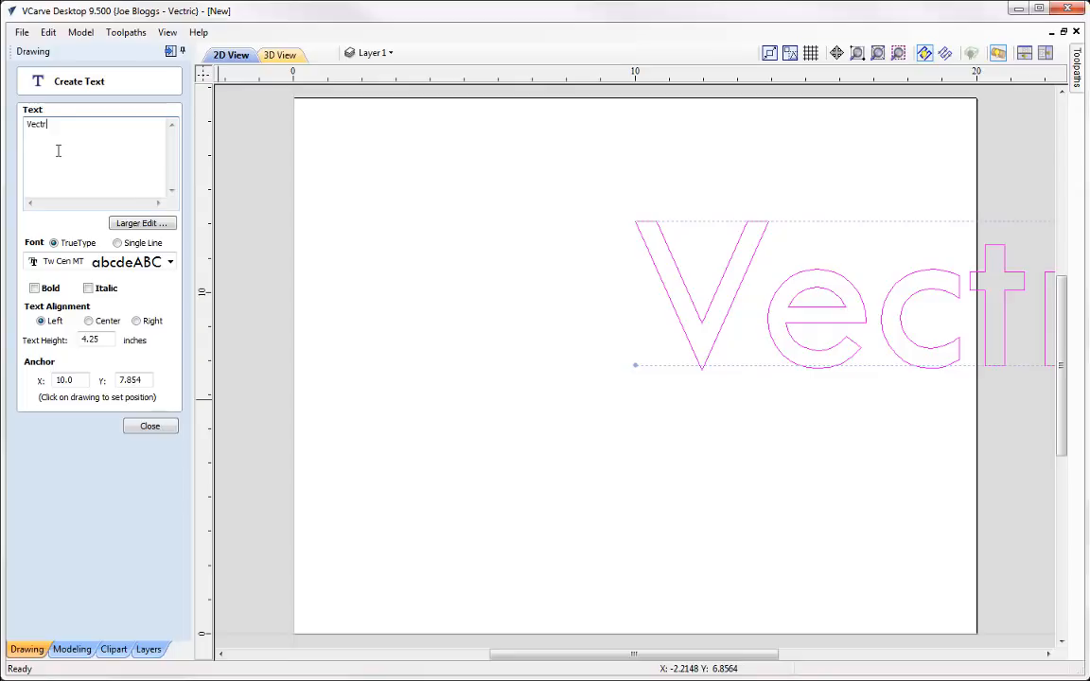
pyautogui.click(142, 426)
# - Center the Vectric text both horizontally and vertically in the material
pyautogui.click(704, 377)
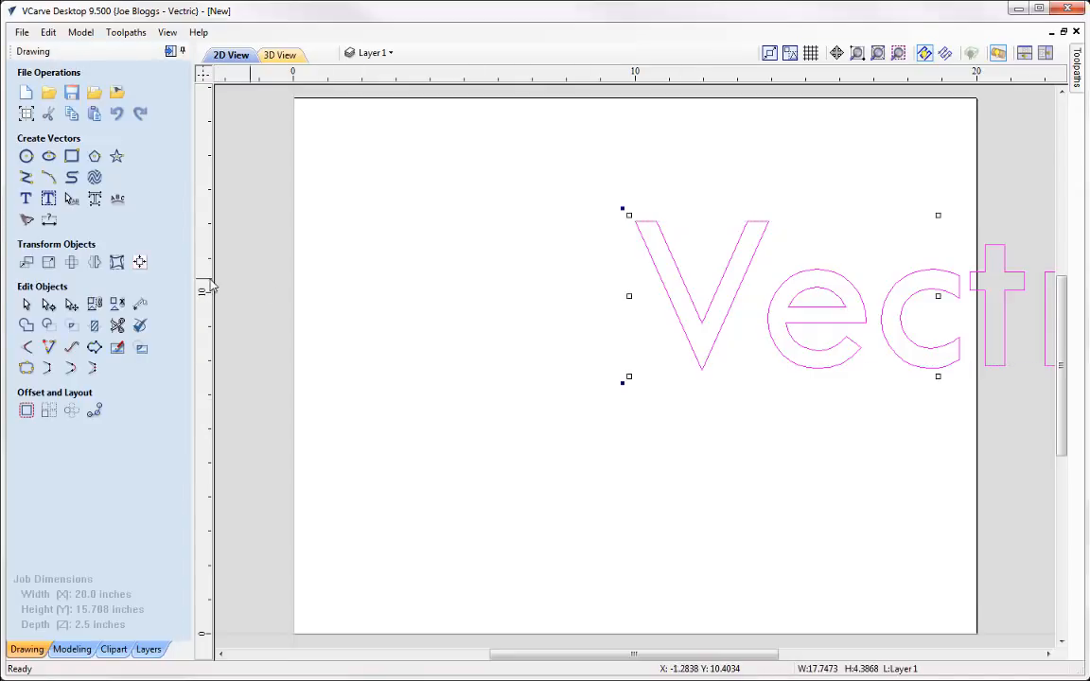
pyautogui.click(139, 263)
pyautogui.click(97, 133)
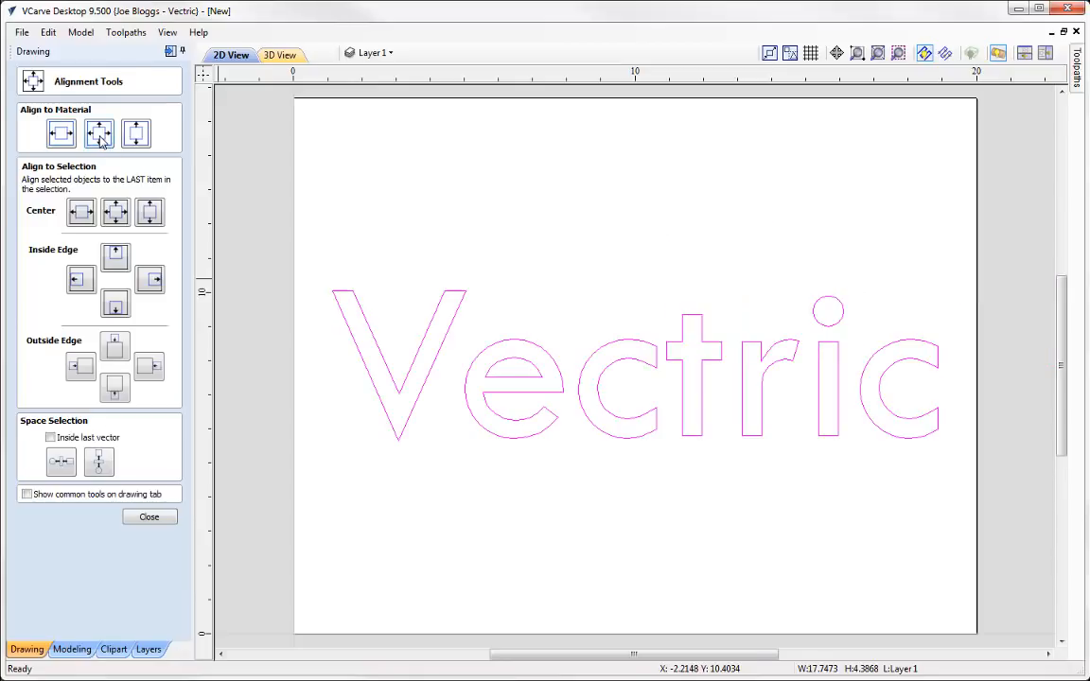
pyautogui.click(150, 518)
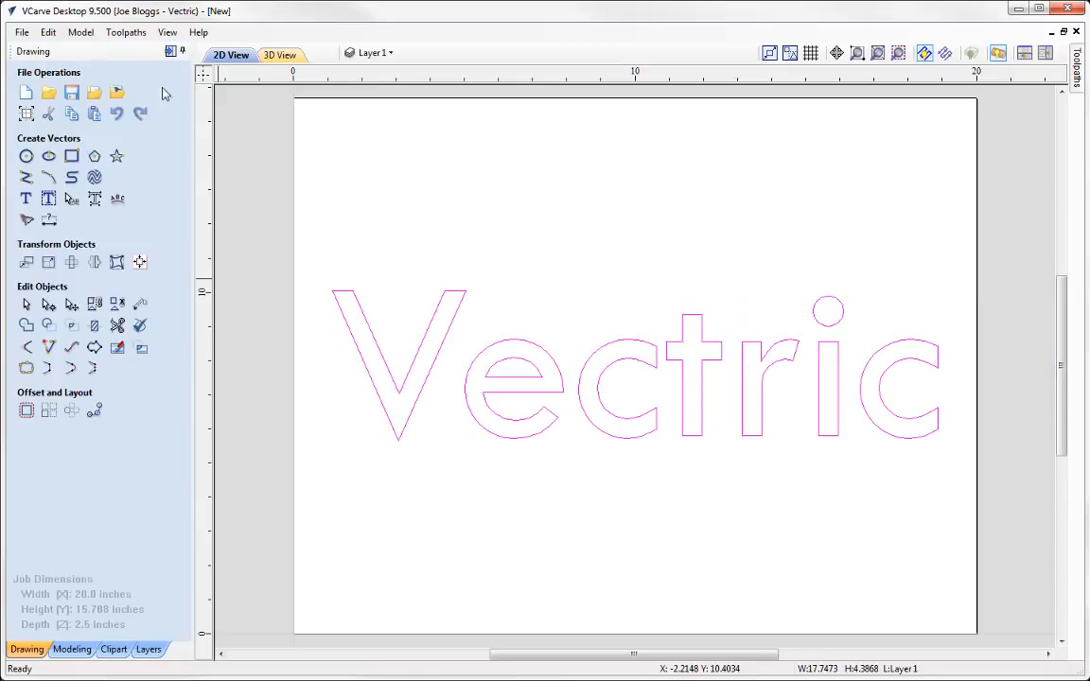
# - Bring up the toolpath tools, review the material setup for the cylinder, and accept it
pyautogui.click(172, 52)
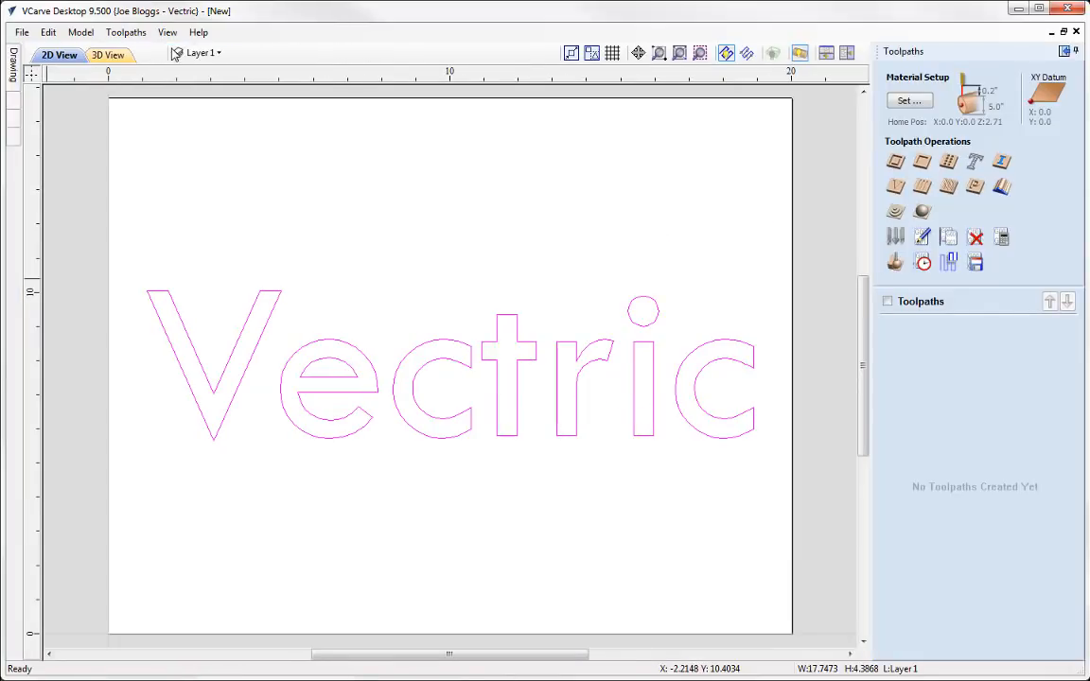
pyautogui.click(904, 101)
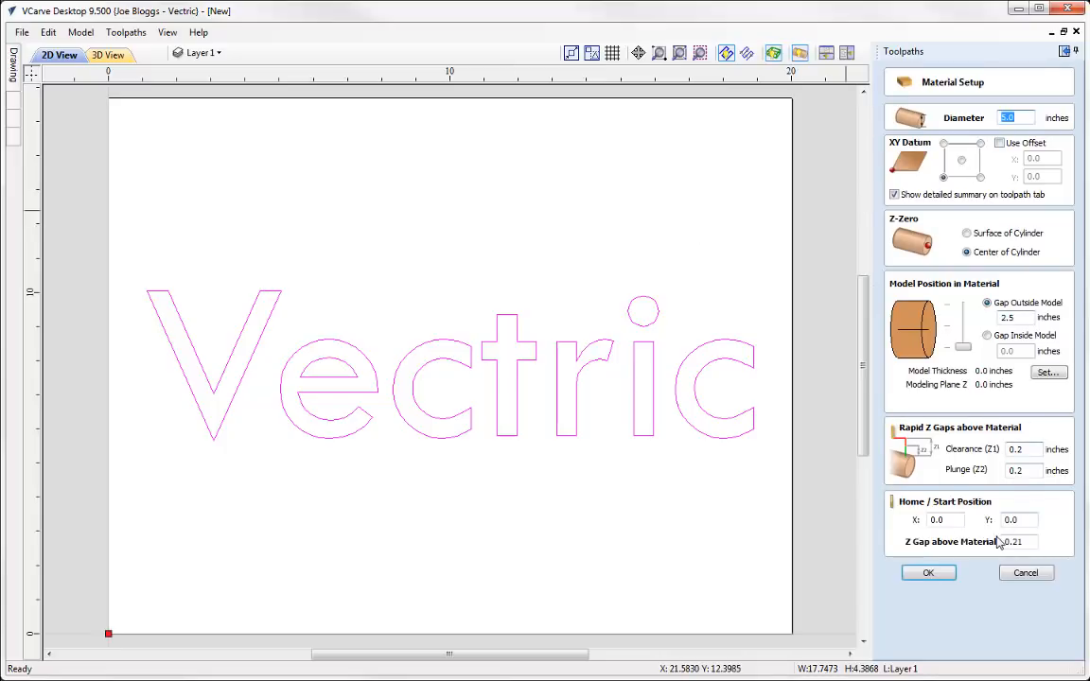
pyautogui.click(929, 573)
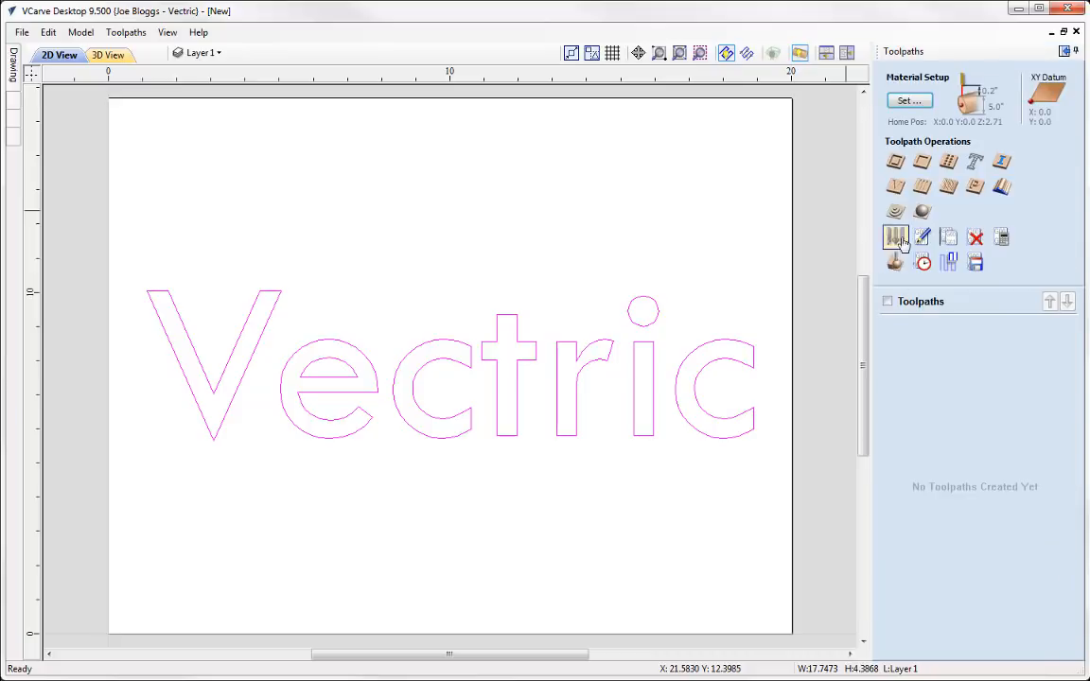
# - Calculate a 2D profile toolpath on the text vectors, 0.1 inches deep, with the 0.25 inch ball nose tool
pyautogui.click(895, 161)
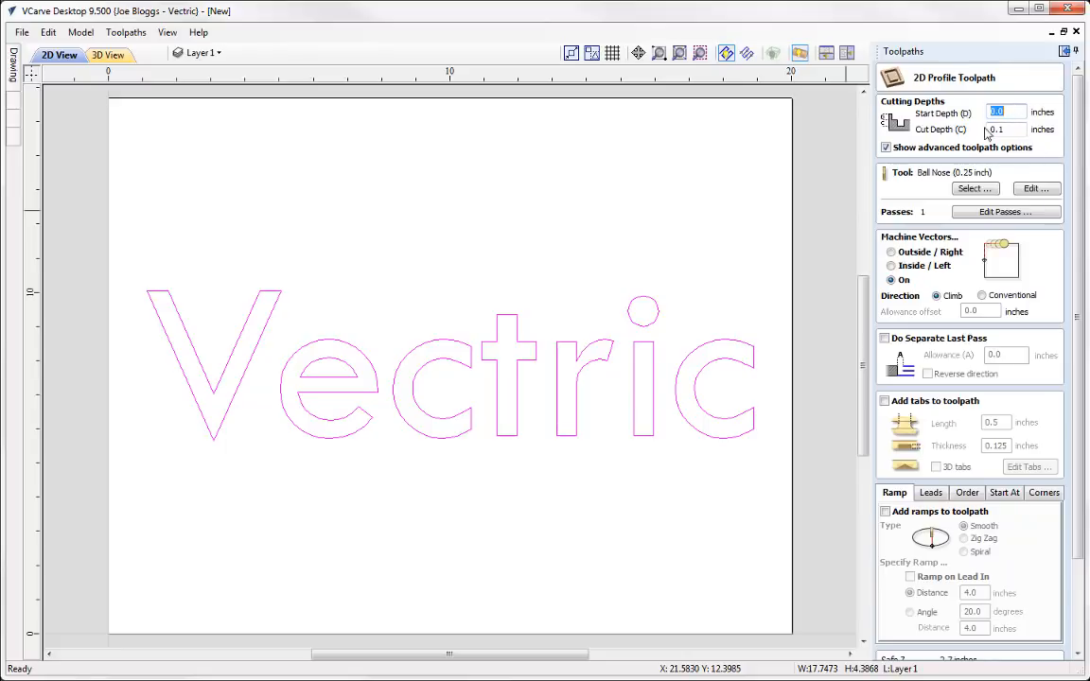
pyautogui.click(1016, 129)
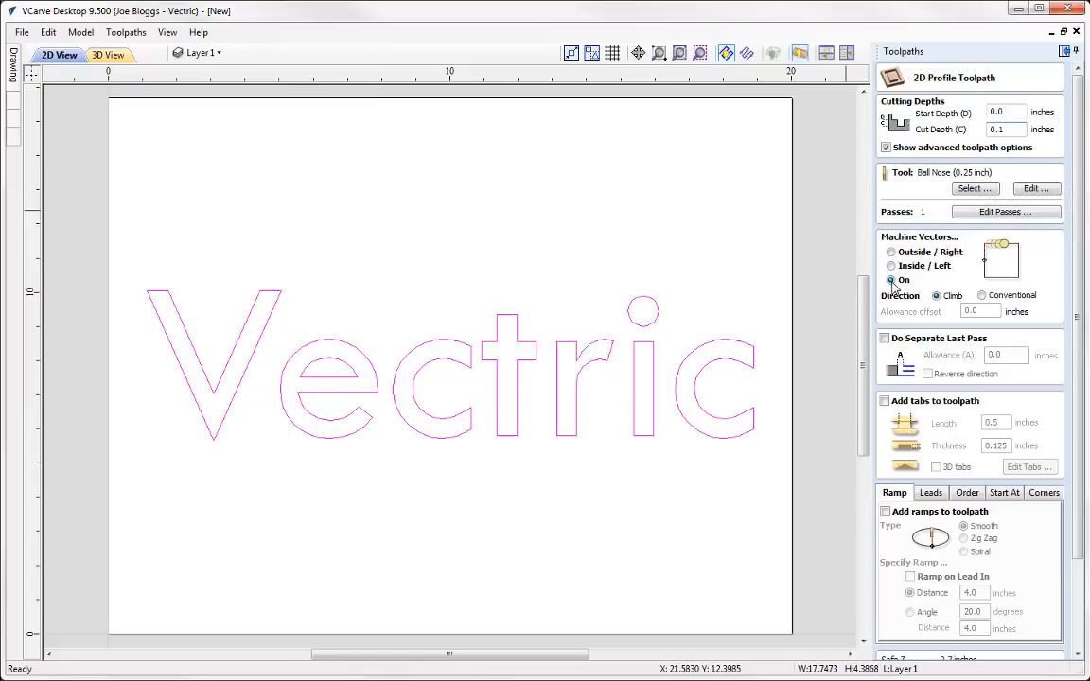
pyautogui.moveTo(1079, 531); pyautogui.dragTo(1079, 623)
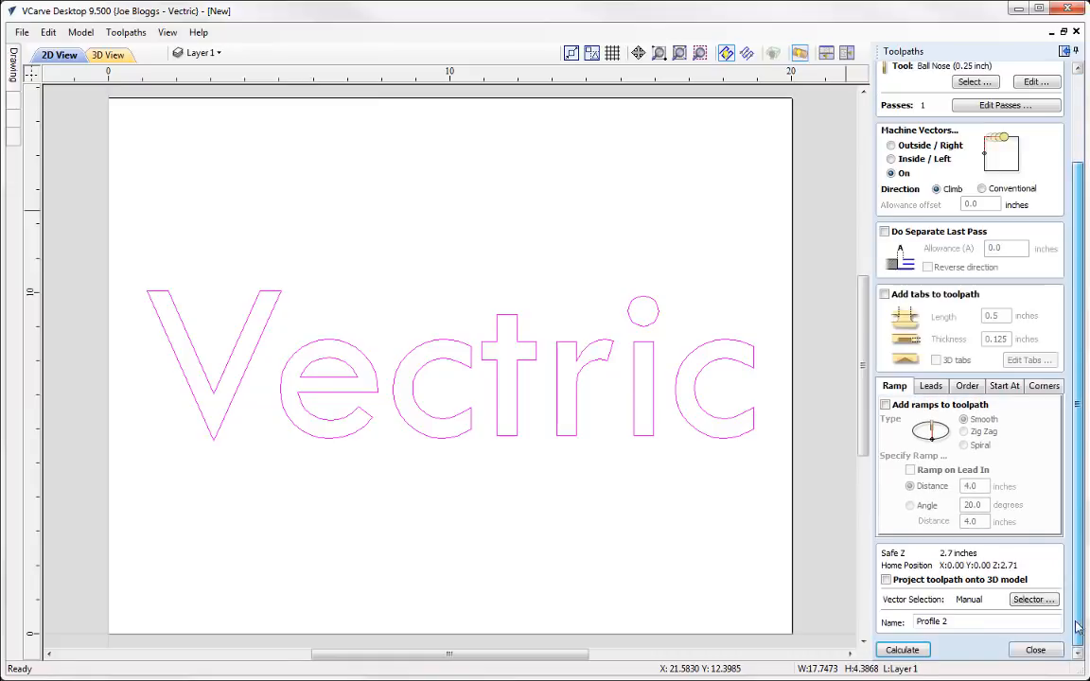
pyautogui.click(904, 651)
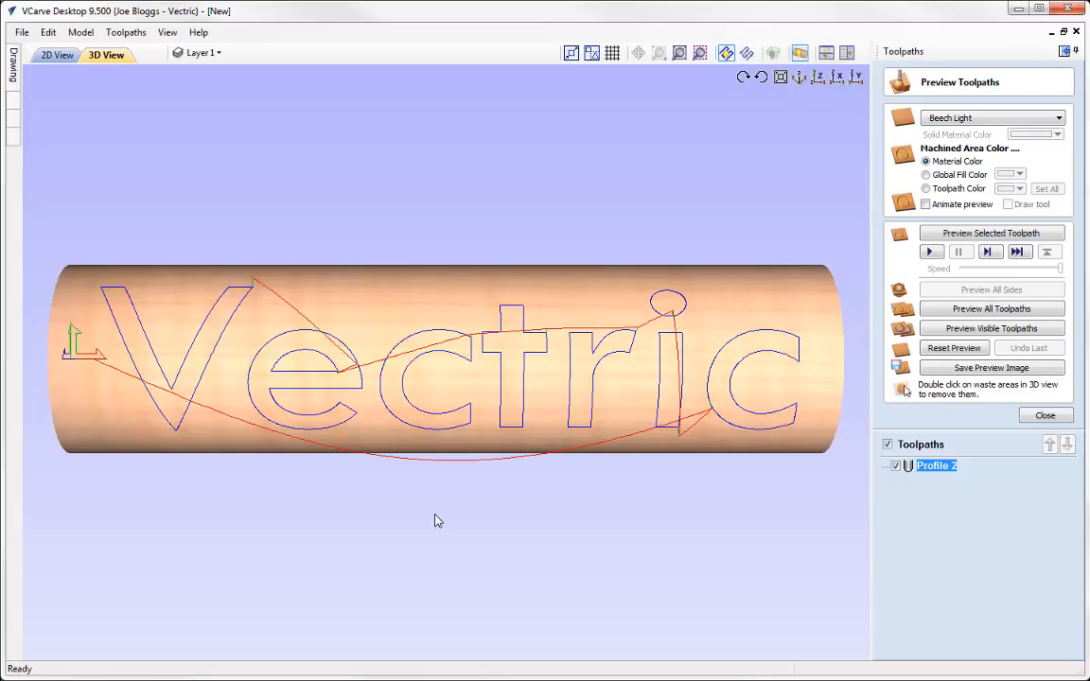
# - Preview the profile toolpath's cut on the 3D cylinder and examine the carved text from different angles
pyautogui.moveTo(428, 520); pyautogui.dragTo(559, 474)
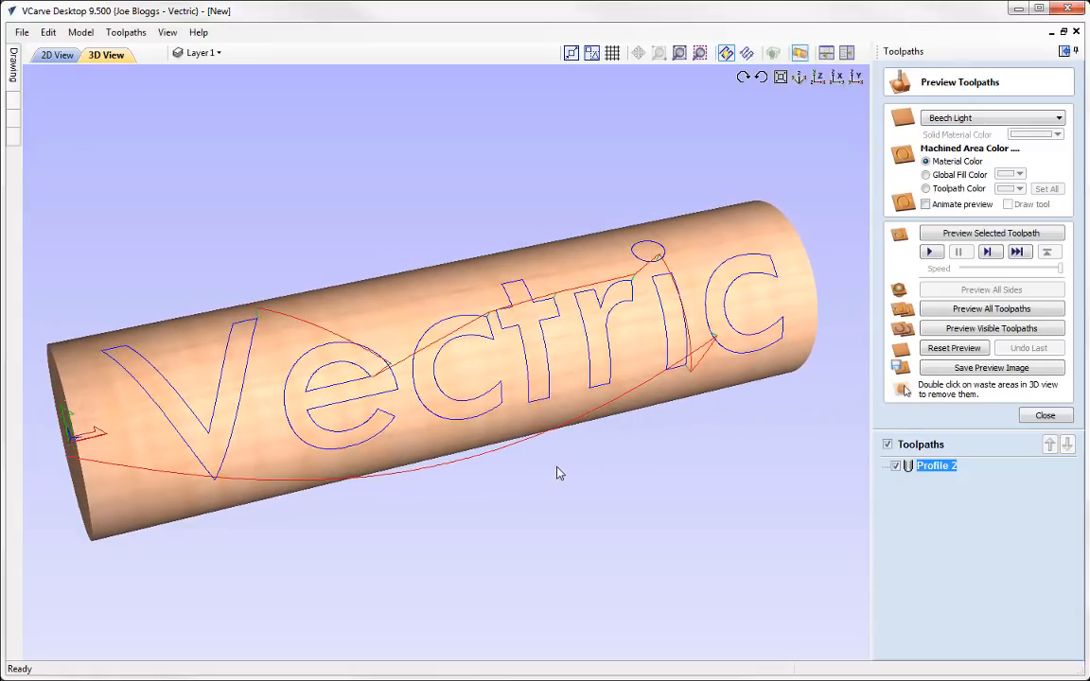
pyautogui.click(931, 253)
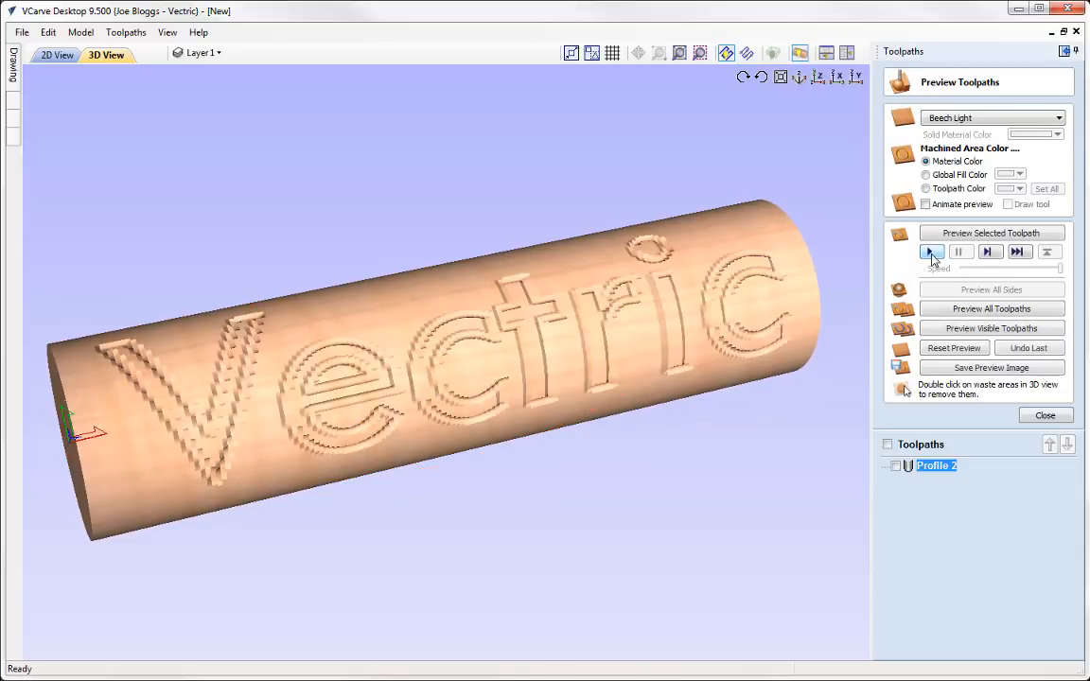
pyautogui.moveTo(747, 464); pyautogui.dragTo(571, 484)
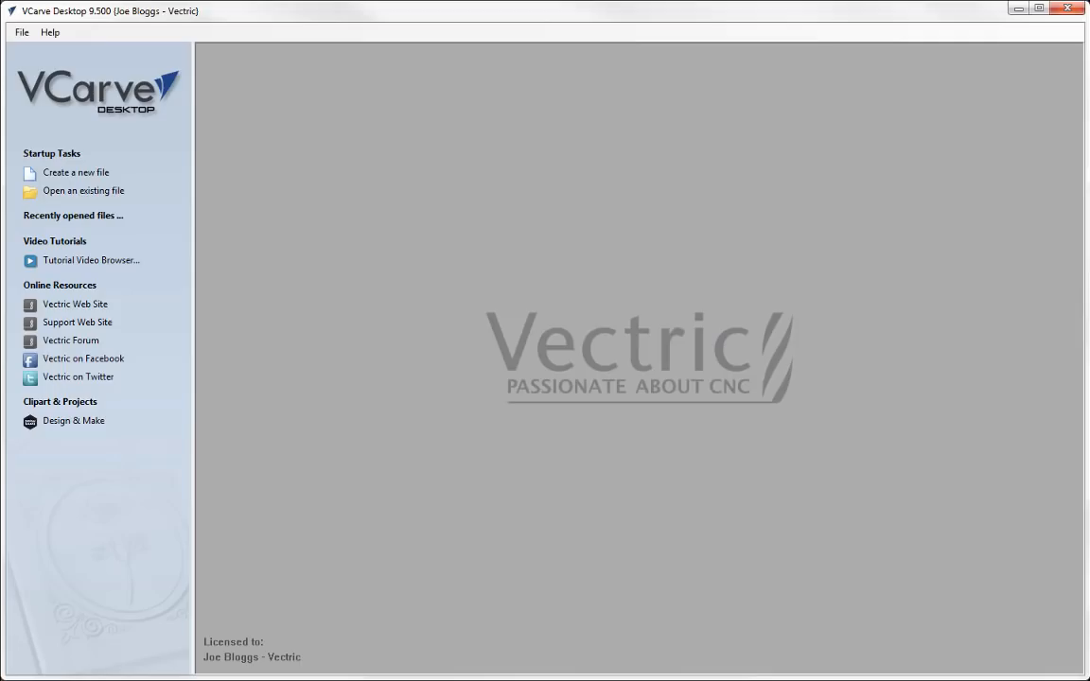
# - Create a new rotary job with a 5 inch diameter, oriented along the X axis
pyautogui.click(94, 172)
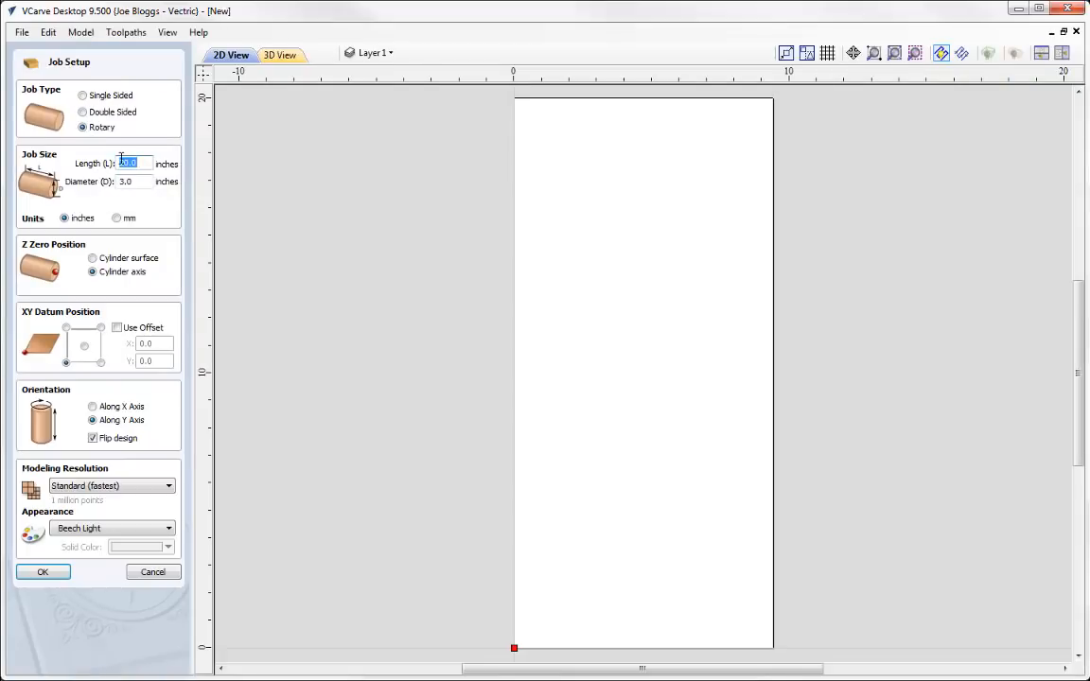
pyautogui.click(133, 181)
pyautogui.write('5')
pyautogui.click(92, 407)
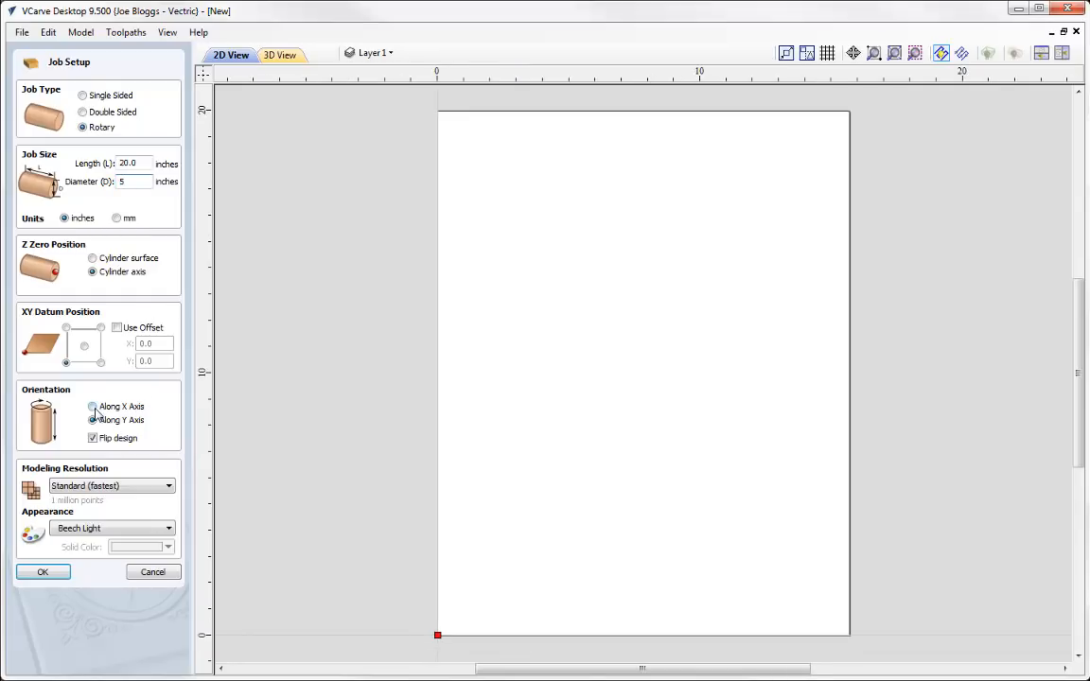
pyautogui.click(44, 573)
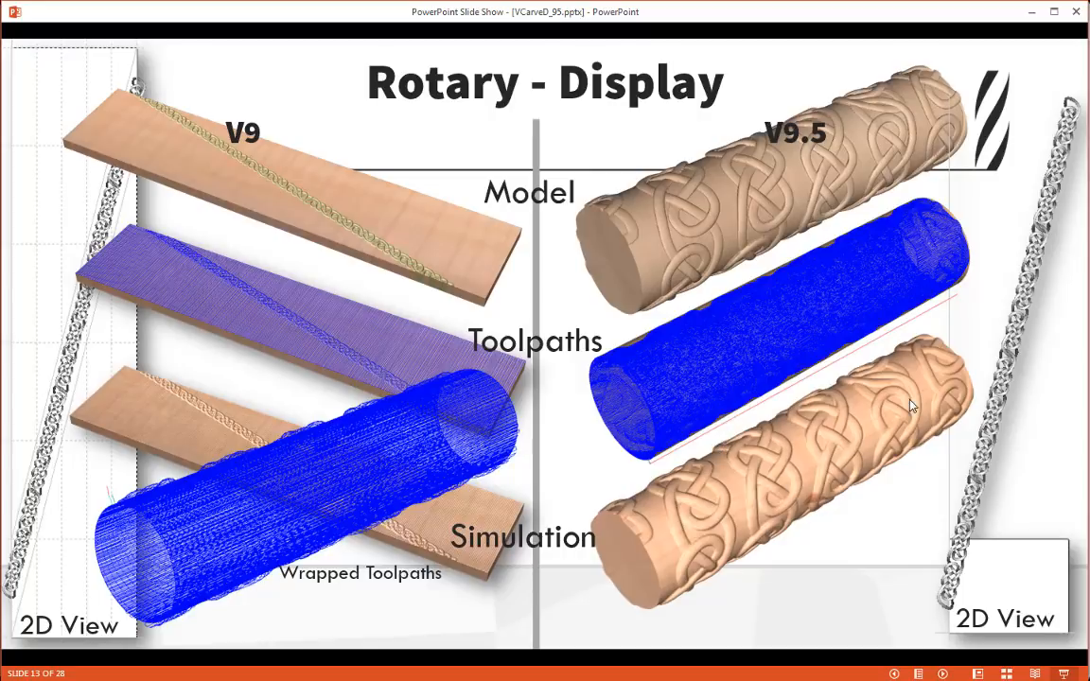
# - Switch back to VCarve Desktop and open the Weaves folder of the clipart library
pyautogui.hotkey('alt', 'Tab')
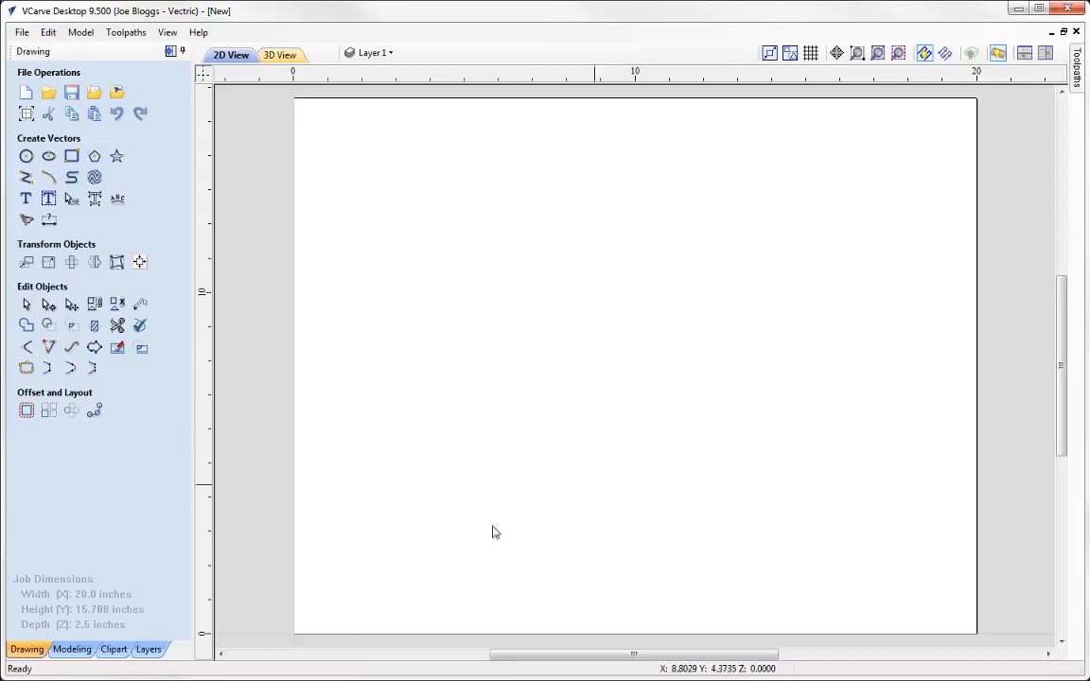
pyautogui.click(114, 649)
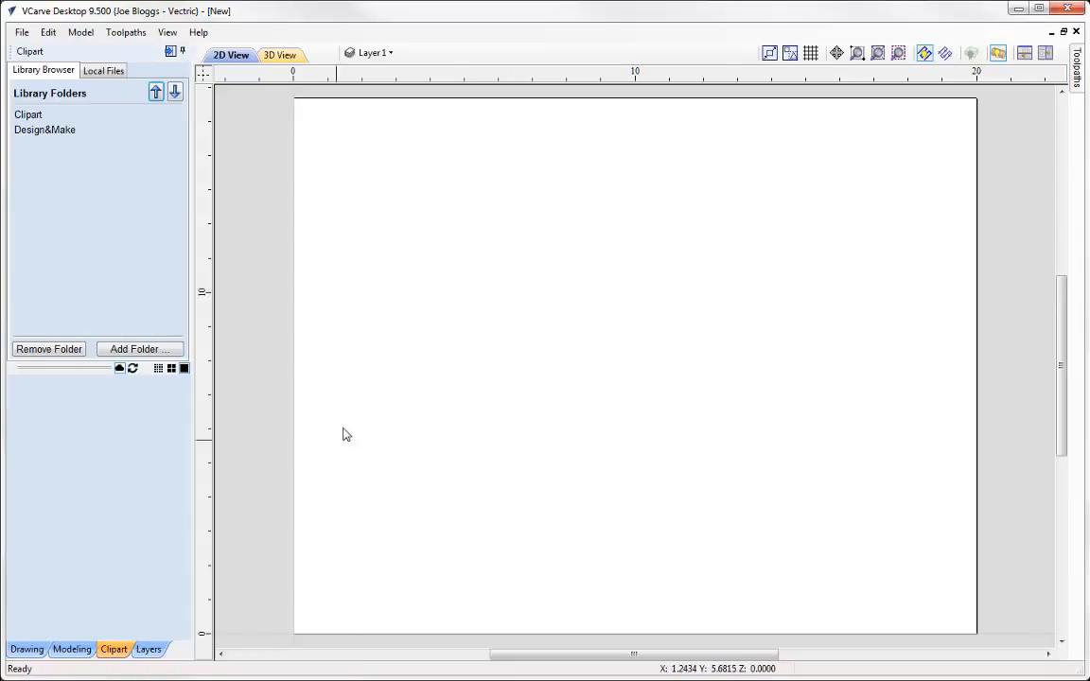
pyautogui.scroll(-2, 375, 389)
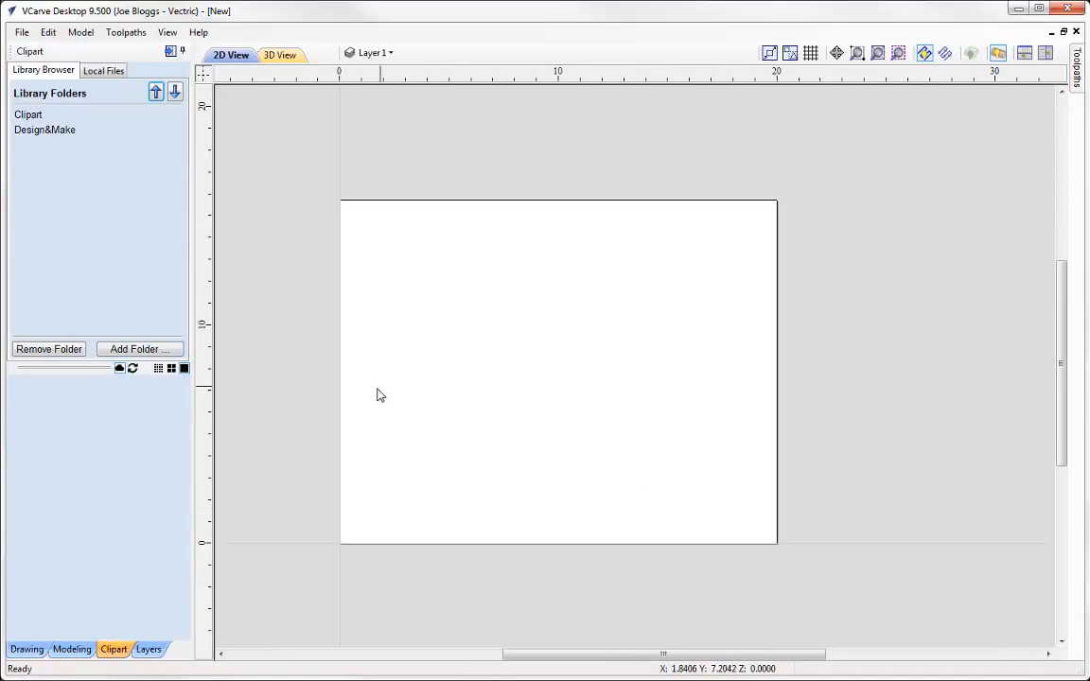
pyautogui.click(36, 114)
pyautogui.click(46, 296)
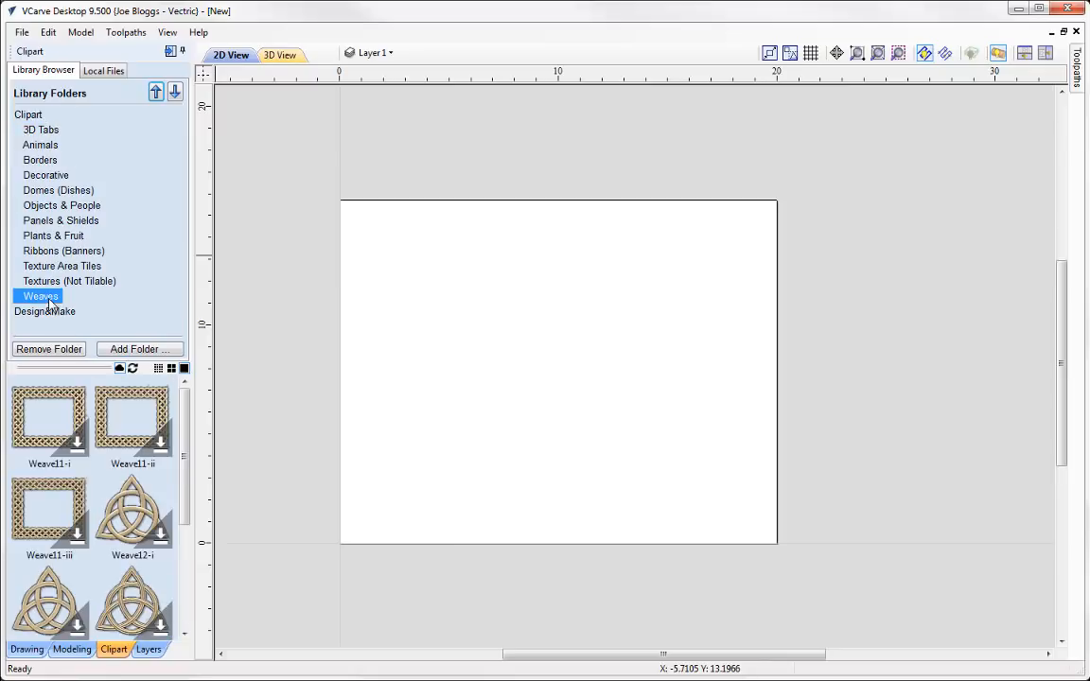
# - Download the Weave31-i clipart and place it near the job's lower-left corner, accepting the automatic modeling plane correction
pyautogui.moveTo(184, 403); pyautogui.dragTo(188, 548)
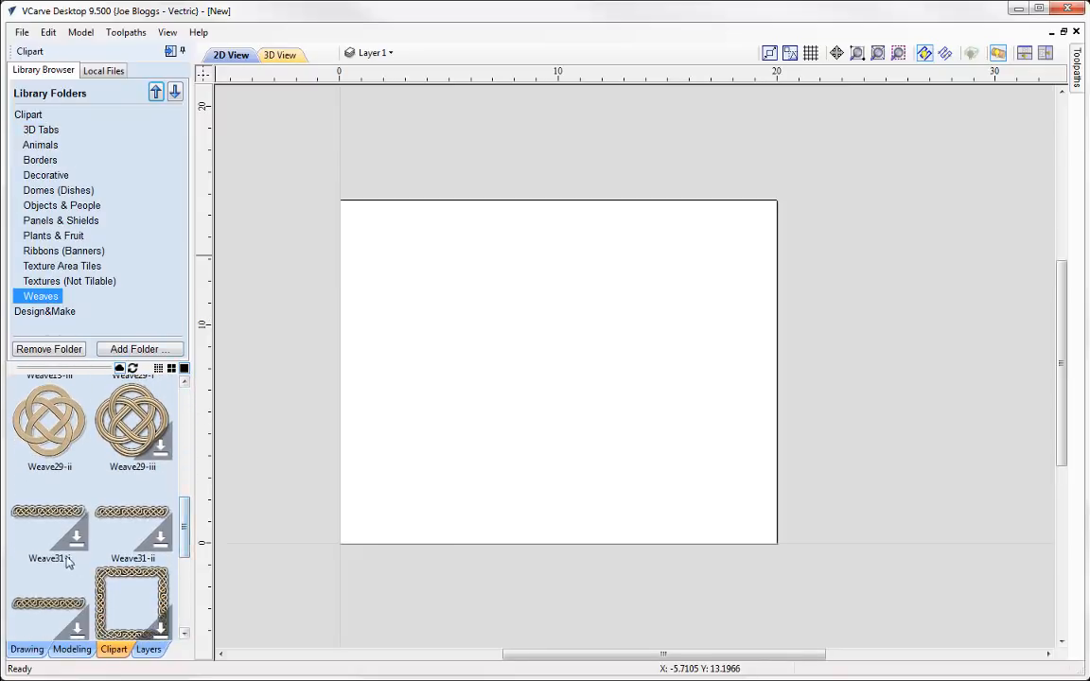
pyautogui.moveTo(34, 515); pyautogui.dragTo(452, 481)
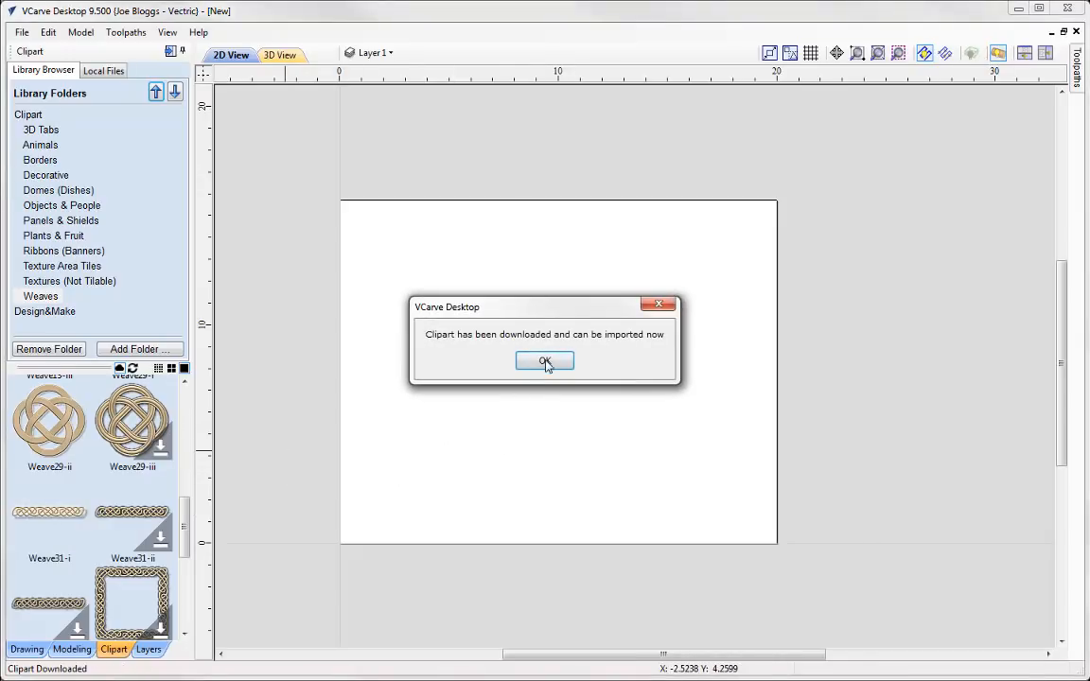
pyautogui.click(548, 359)
pyautogui.moveTo(80, 518); pyautogui.dragTo(435, 497)
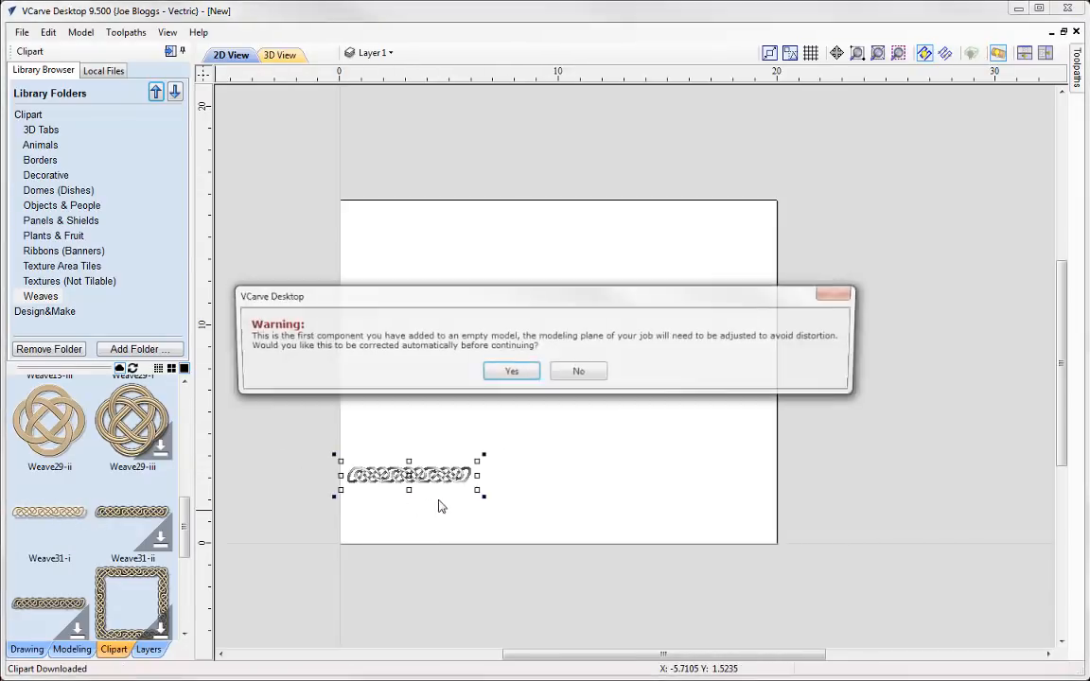
pyautogui.click(511, 372)
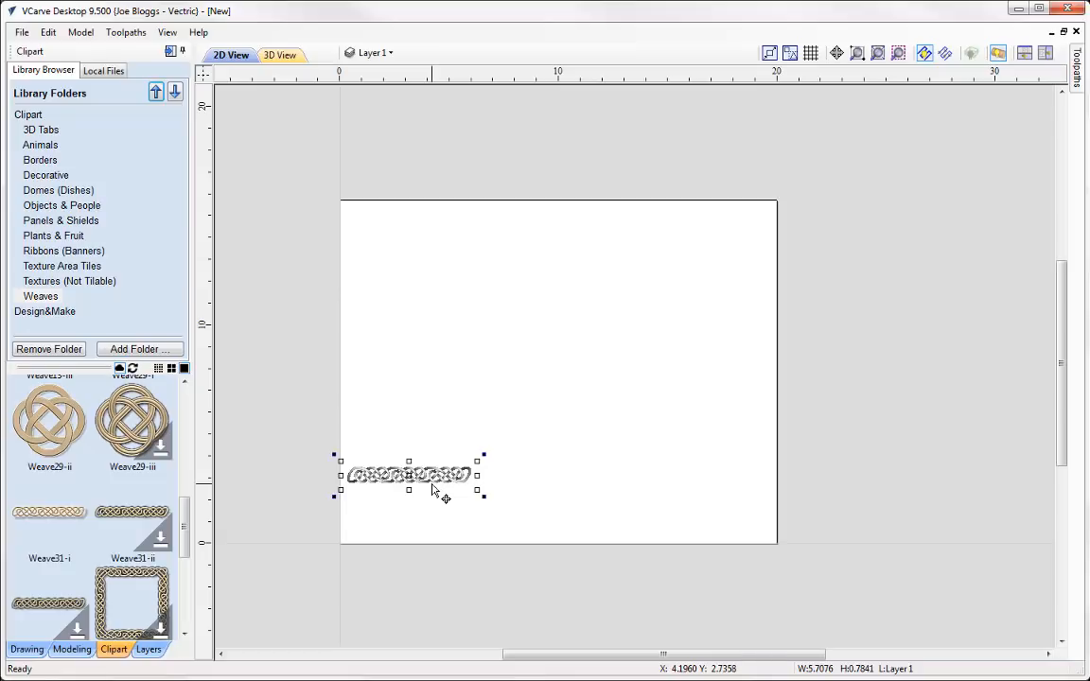
# - Inspect the cylinder with the placed weave in the 3D view from different angles
pyautogui.click(280, 55)
pyautogui.moveTo(491, 263); pyautogui.dragTo(747, 426)
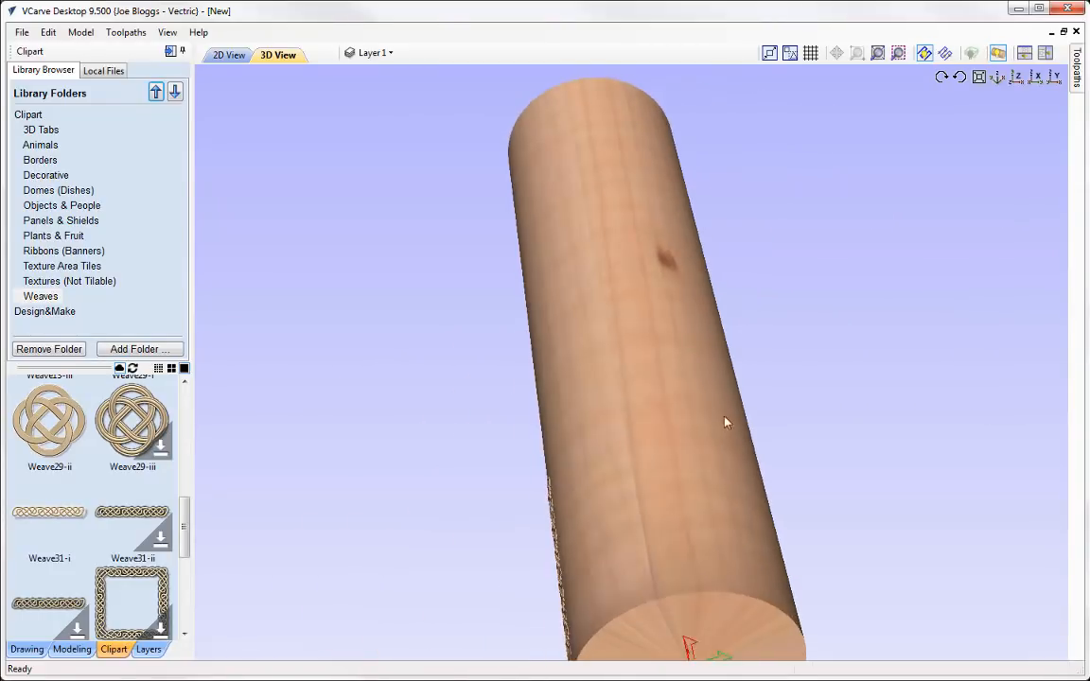
# - Open the material setup and examine how the weave sits against the cylinder surface, viewing it from the side and the end
pyautogui.moveTo(731, 258); pyautogui.dragTo(915, 248)
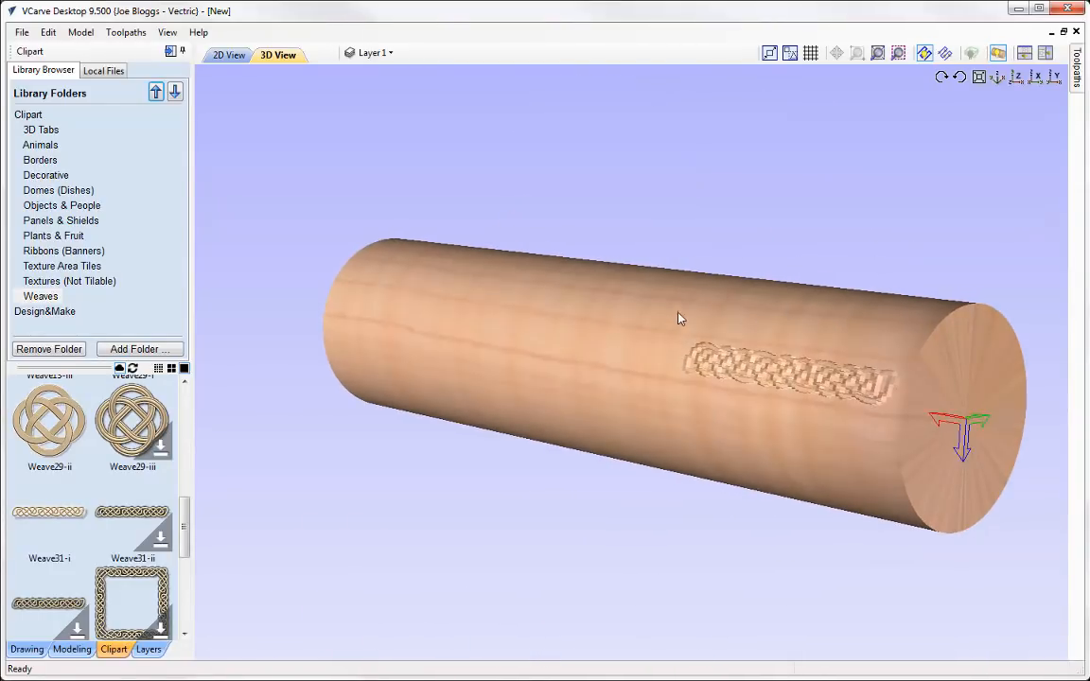
pyautogui.scroll(2, 691, 313)
pyautogui.moveTo(709, 302); pyautogui.dragTo(493, 205)
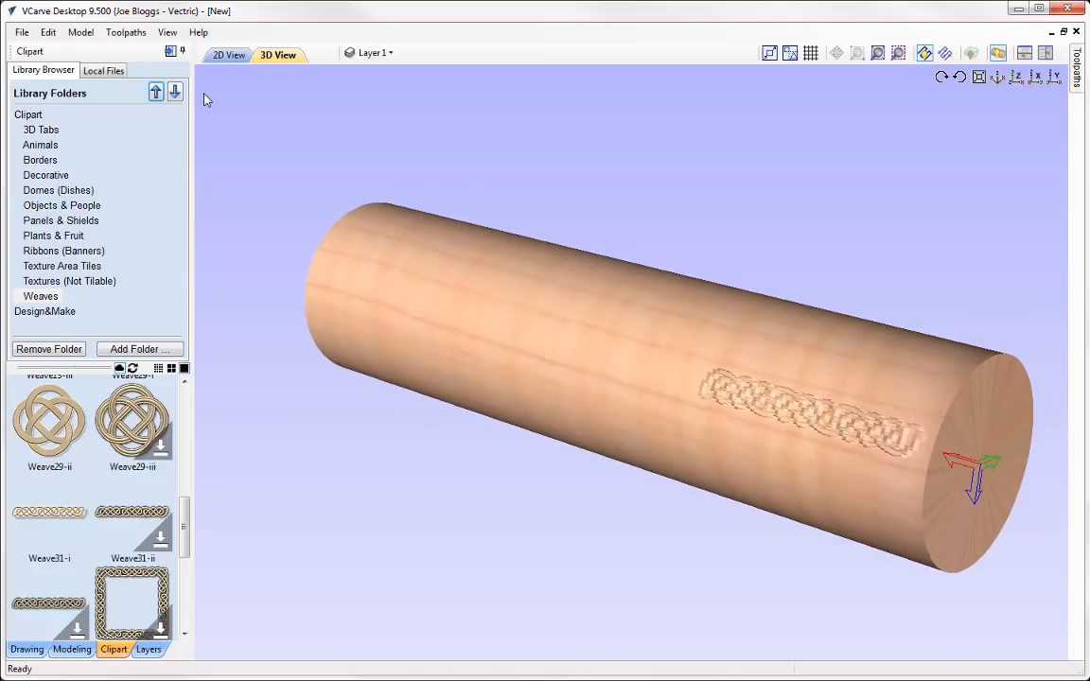
pyautogui.click(170, 53)
pyautogui.click(908, 100)
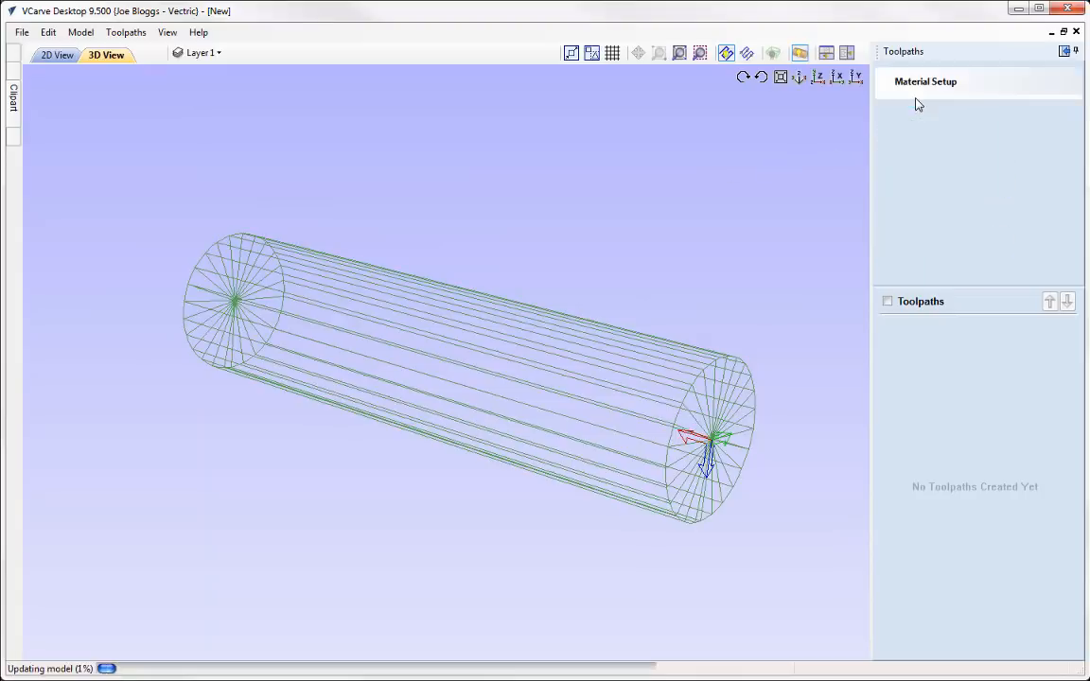
pyautogui.moveTo(705, 430); pyautogui.dragTo(378, 382)
pyautogui.scroll(5, 380, 384)
pyautogui.scroll(-3, 378, 386)
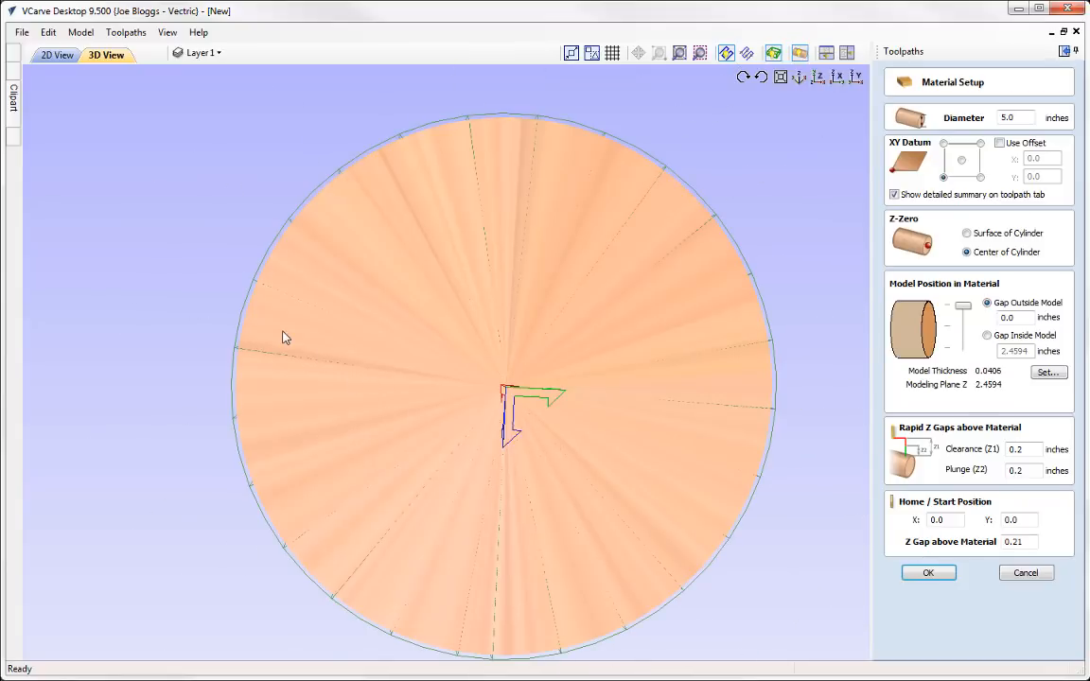
pyautogui.moveTo(294, 338)
pyautogui.mouseDown()
pyautogui.moveTo(307, 341)
pyautogui.moveTo(294, 336)
pyautogui.moveTo(303, 338)
pyautogui.moveTo(336, 266)
pyautogui.mouseUp()
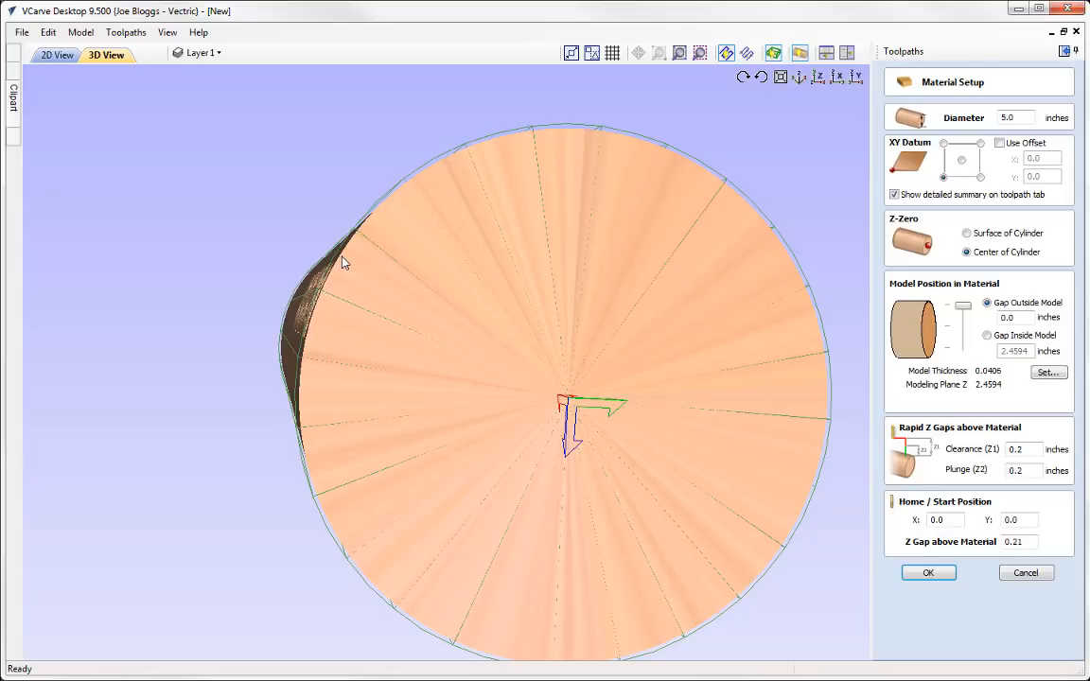
pyautogui.moveTo(640, 307); pyautogui.dragTo(360, 253)
# - In the 2D view, rotate the weave upright, enlarge it to about 2.2 by 14.9 inches and place it along the job's left edge
pyautogui.click(58, 53)
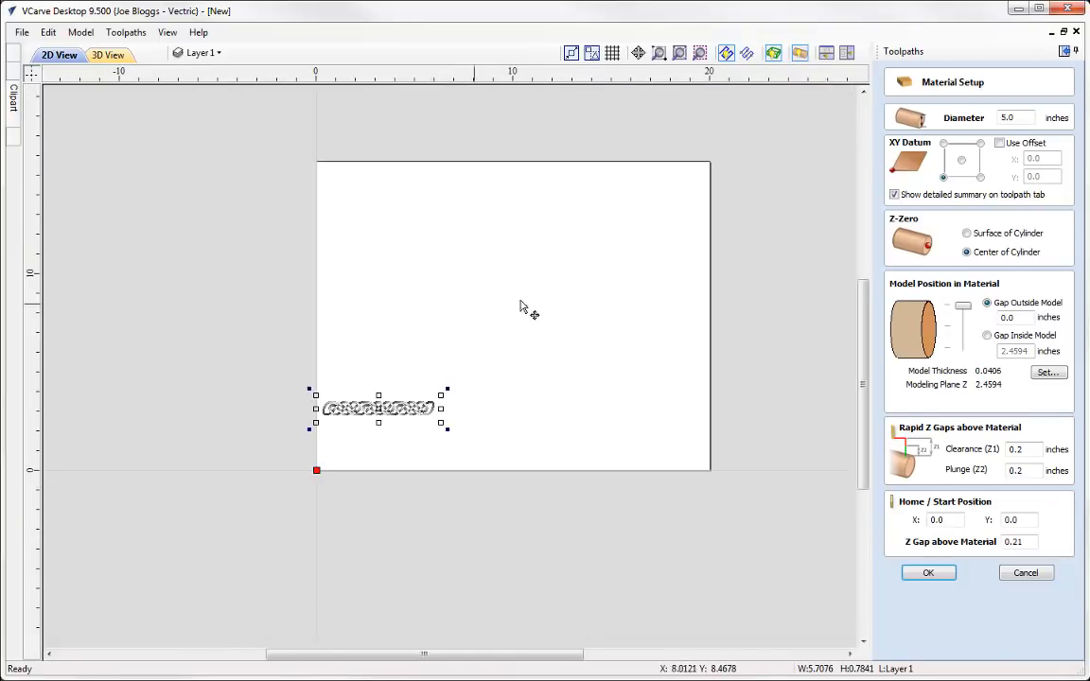
pyautogui.moveTo(519, 305); pyautogui.dragTo(447, 344, button='middle')
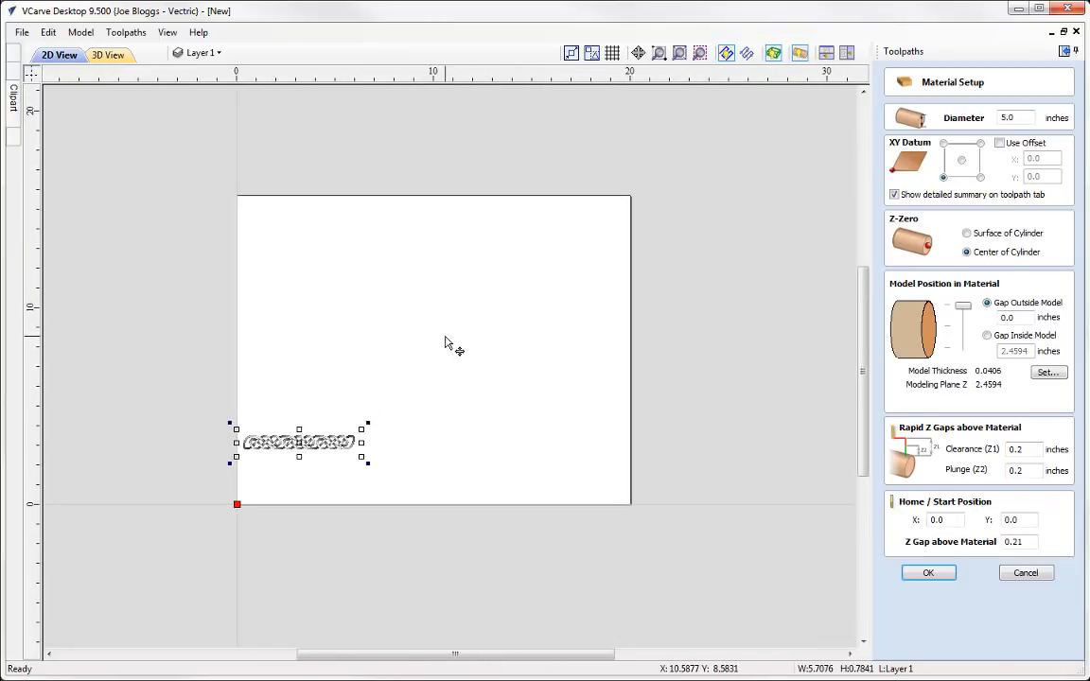
pyautogui.moveTo(362, 429); pyautogui.dragTo(365, 320)
pyautogui.moveTo(389, 431); pyautogui.dragTo(270, 342)
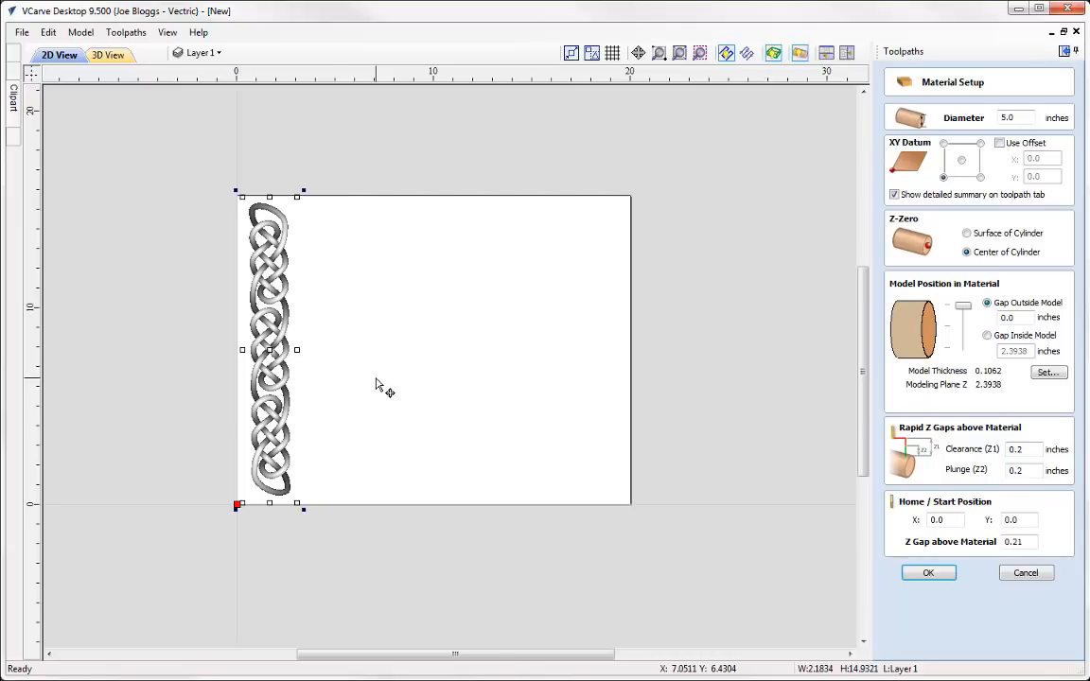
# - Copy the upright weave four times, stacking the copies end to end above the original in one continuous vertical strip
pyautogui.moveTo(392, 253); pyautogui.dragTo(400, 341, button='middle')
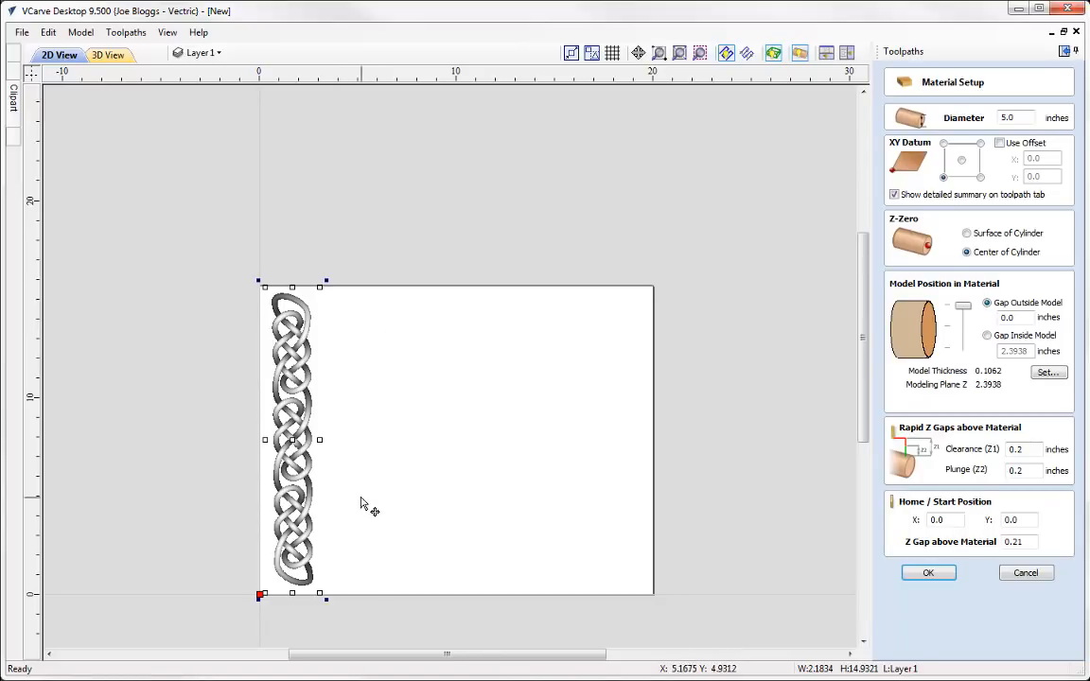
pyautogui.moveTo(305, 583); pyautogui.dragTo(299, 304)
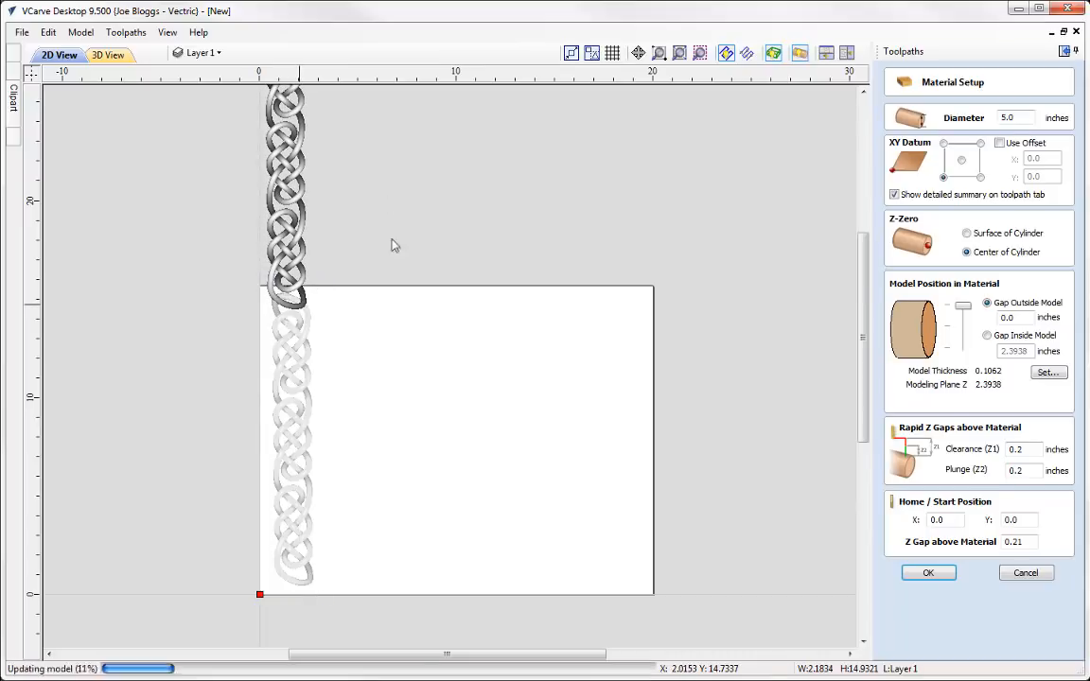
pyautogui.moveTo(398, 328); pyautogui.dragTo(399, 604, button='middle')
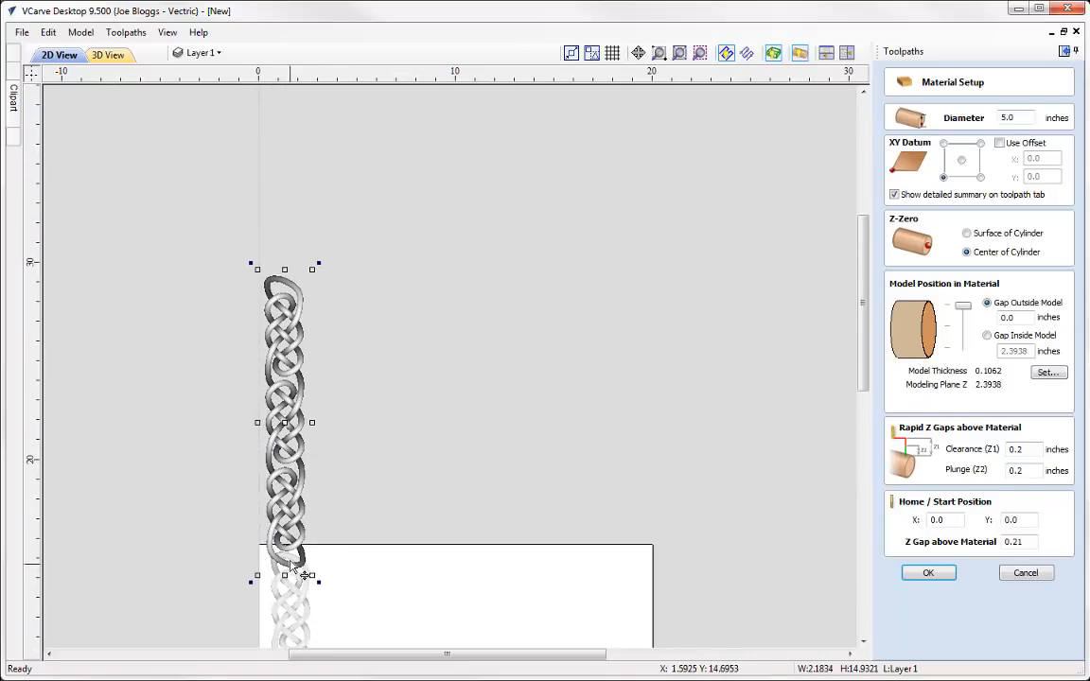
pyautogui.moveTo(291, 565); pyautogui.dragTo(287, 289)
pyautogui.moveTo(425, 272); pyautogui.dragTo(426, 573, button='middle')
pyautogui.moveTo(274, 589); pyautogui.dragTo(270, 313)
pyautogui.moveTo(383, 233); pyautogui.dragTo(392, 513, button='middle')
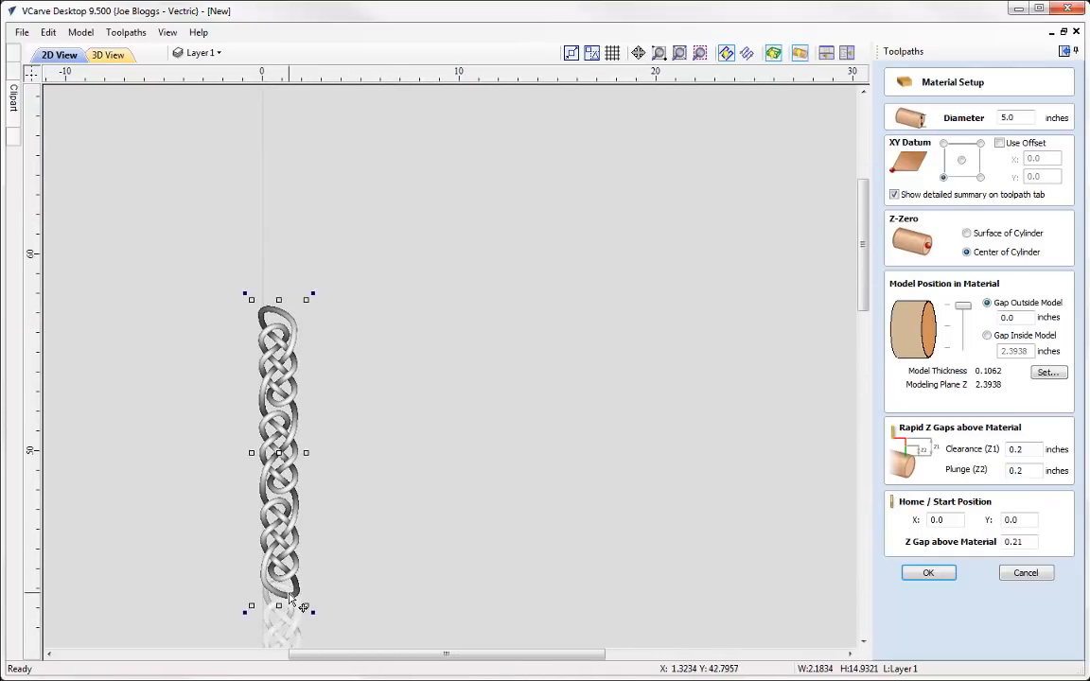
pyautogui.click(365, 323)
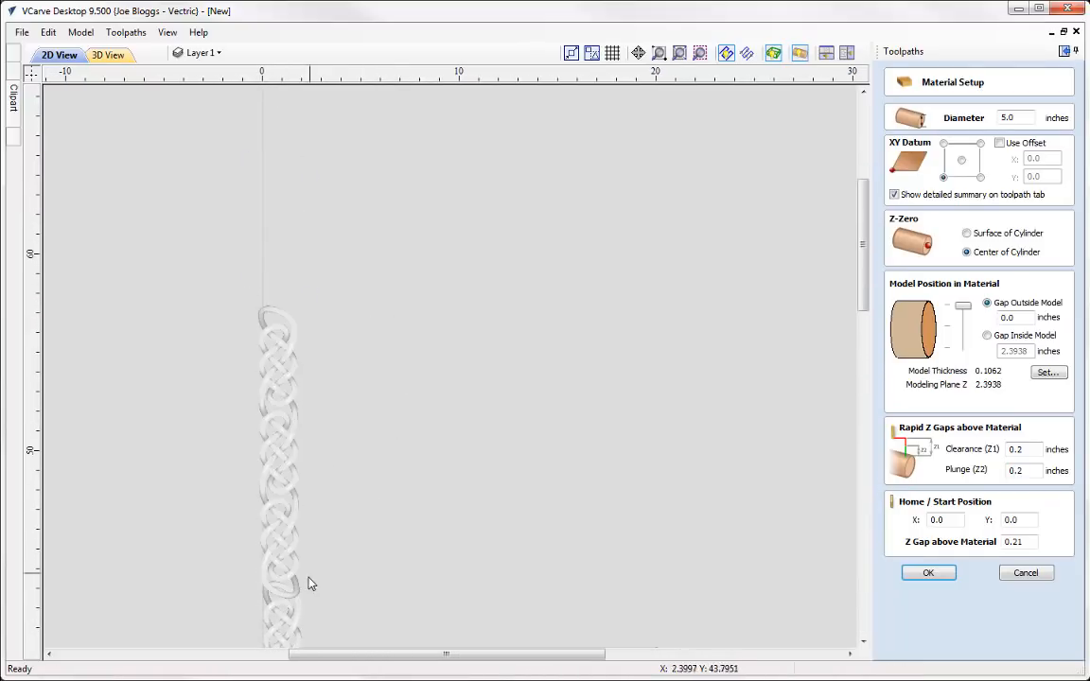
pyautogui.click(292, 585)
pyautogui.moveTo(287, 597); pyautogui.dragTo(284, 322)
pyautogui.scroll(-6, 401, 341)
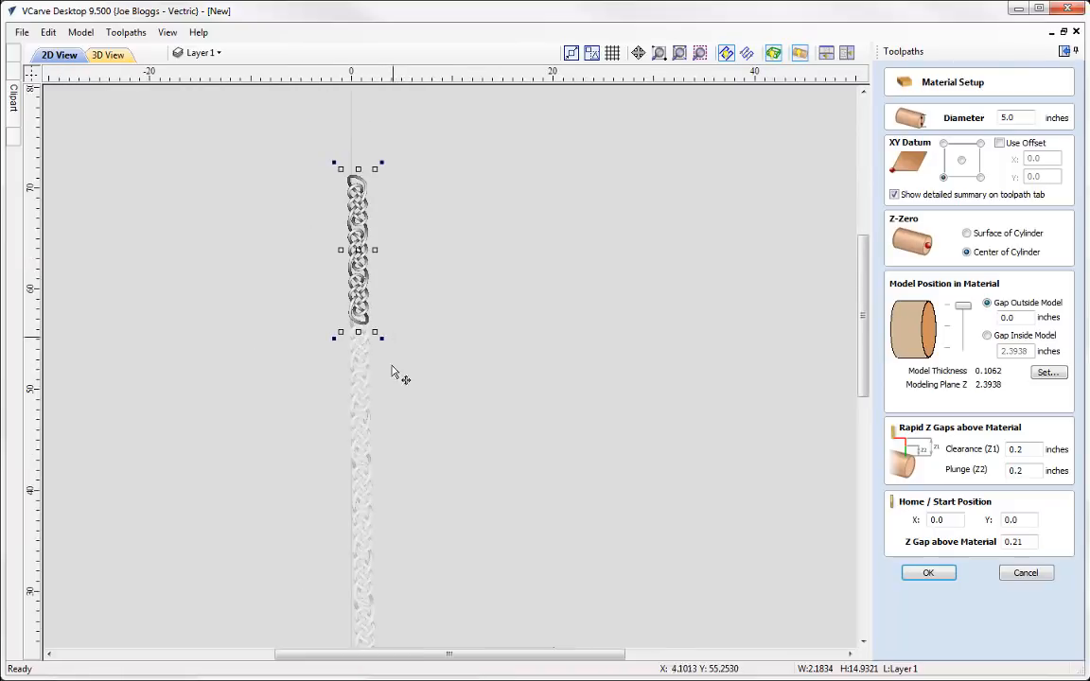
pyautogui.click(461, 308)
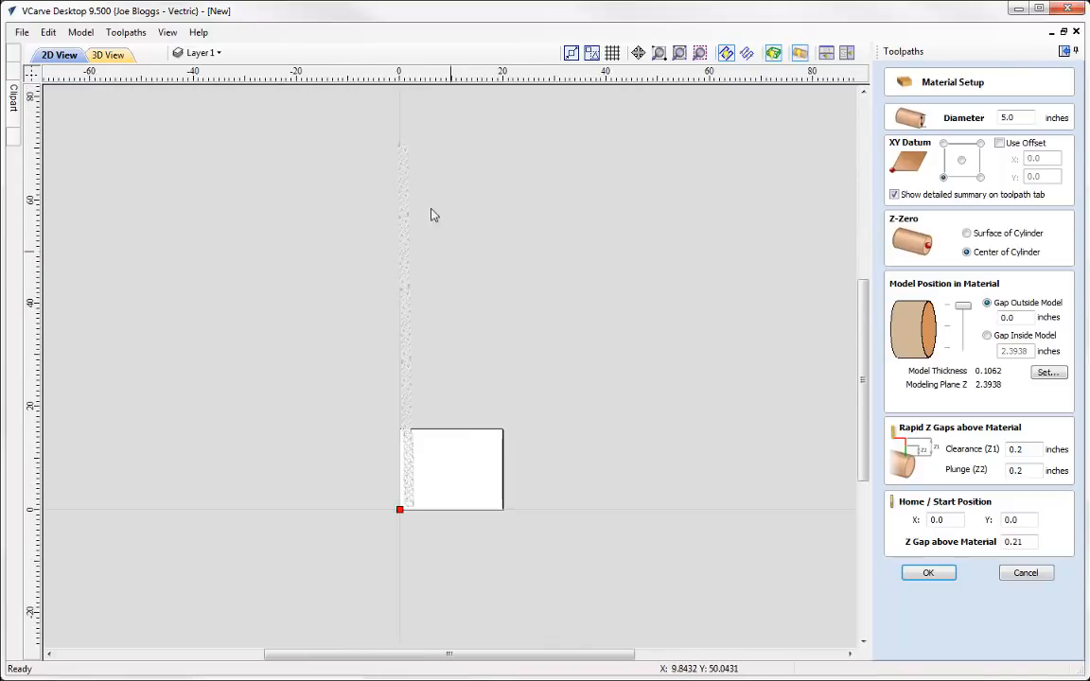
# - Select all five weaves, cancel the material setup, and align the weaves to the last selection's inside left edge
pyautogui.moveTo(428, 111); pyautogui.dragTo(382, 559)
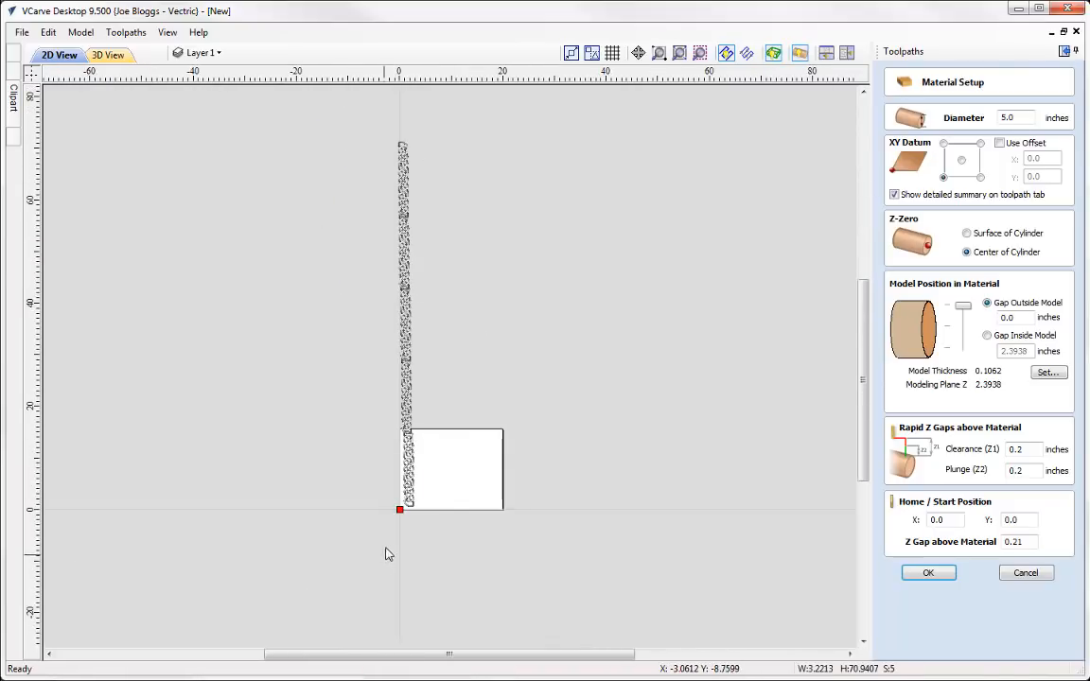
pyautogui.scroll(2, 471, 489)
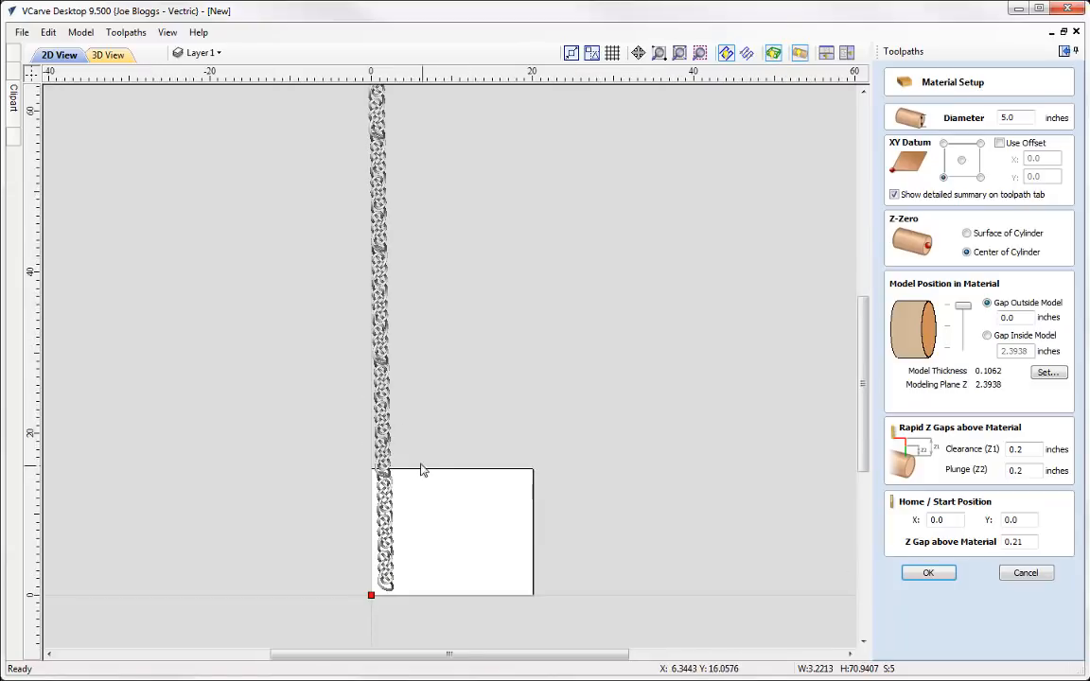
pyautogui.click(1026, 572)
pyautogui.moveTo(16, 59)
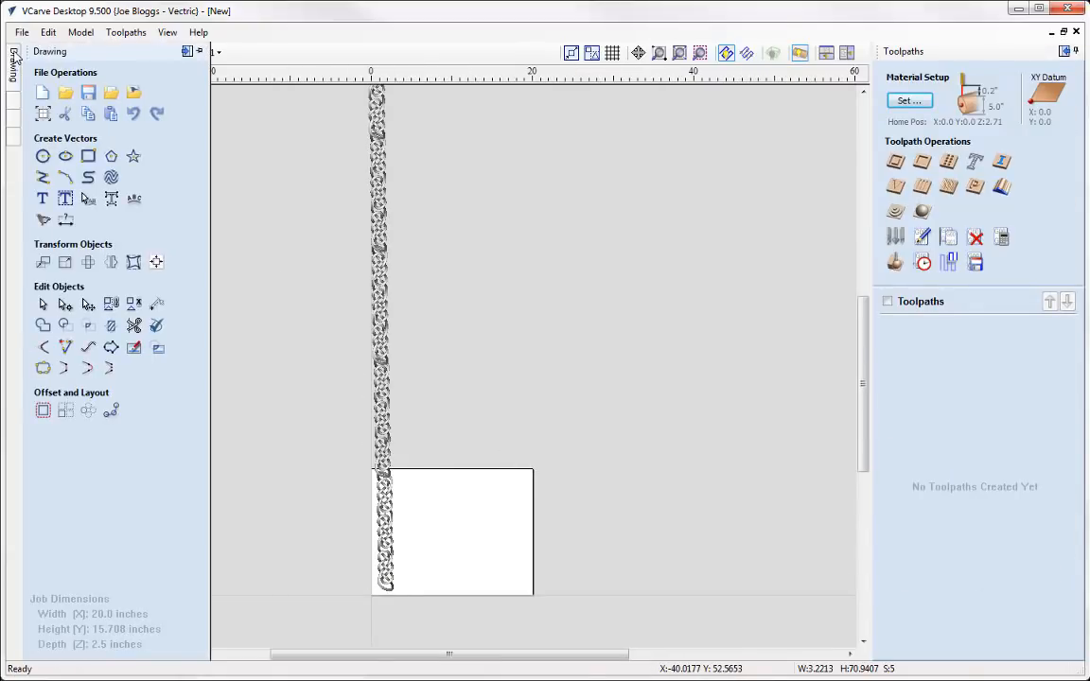
pyautogui.click(155, 261)
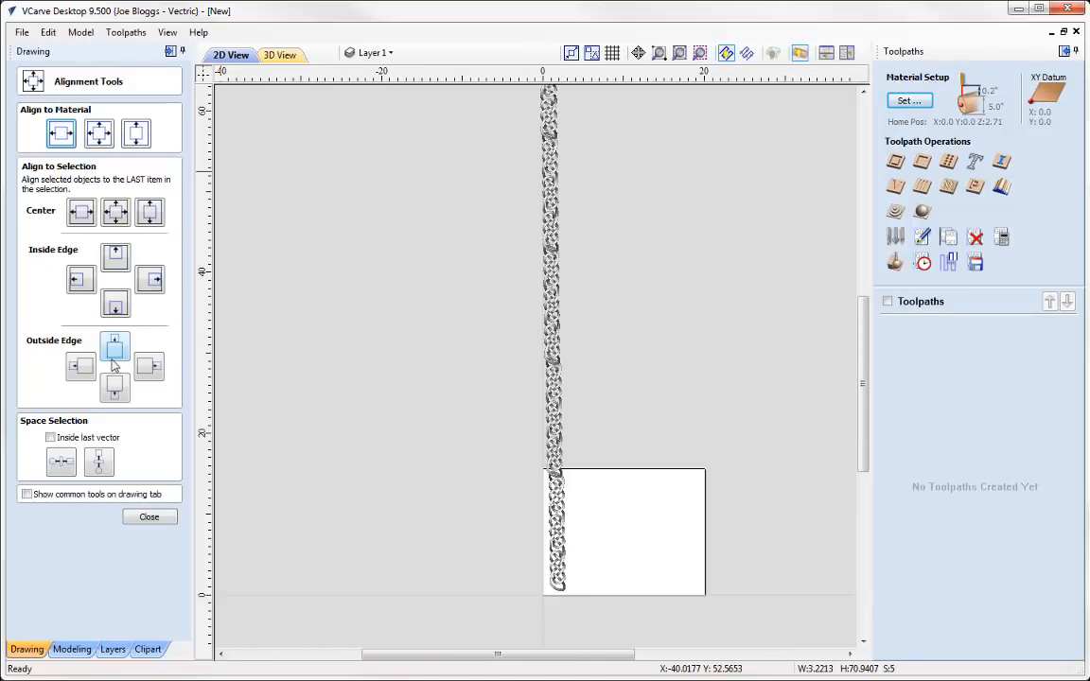
pyautogui.click(80, 281)
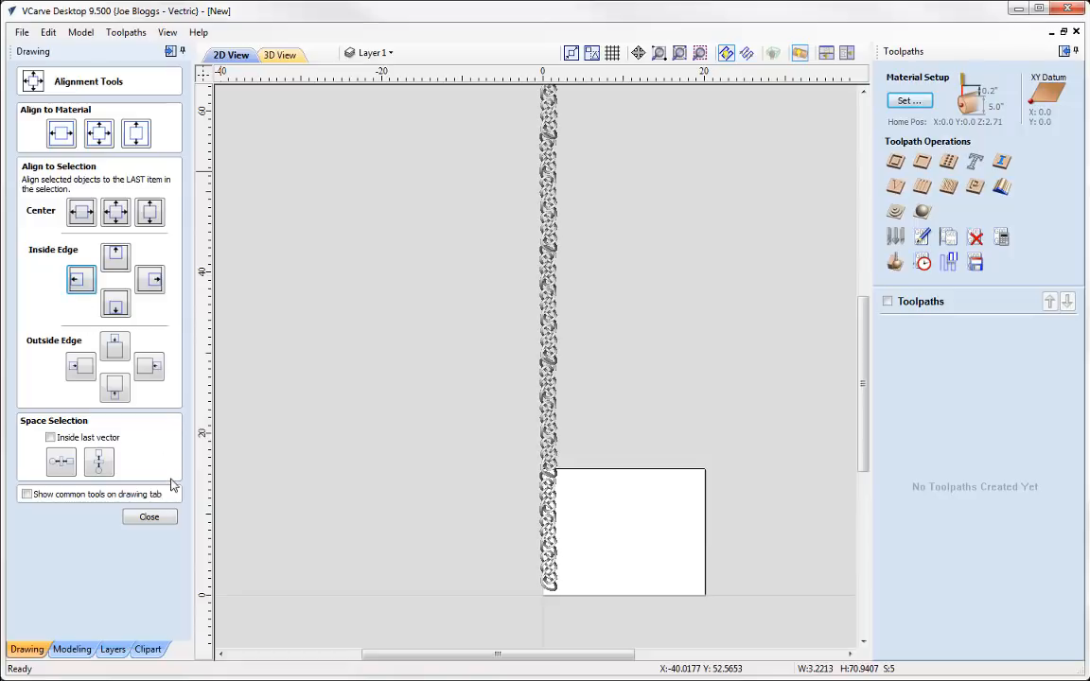
pyautogui.click(158, 522)
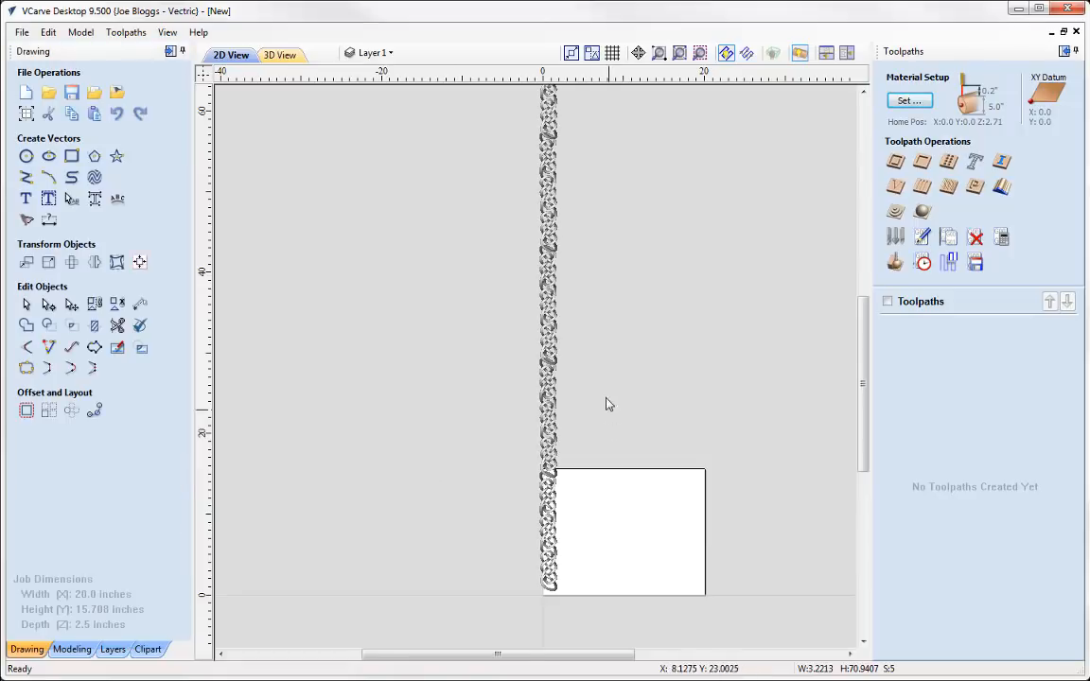
# - Group the five aligned weaves into one object and expand the group in the component tree
pyautogui.scroll(2, 511, 496)
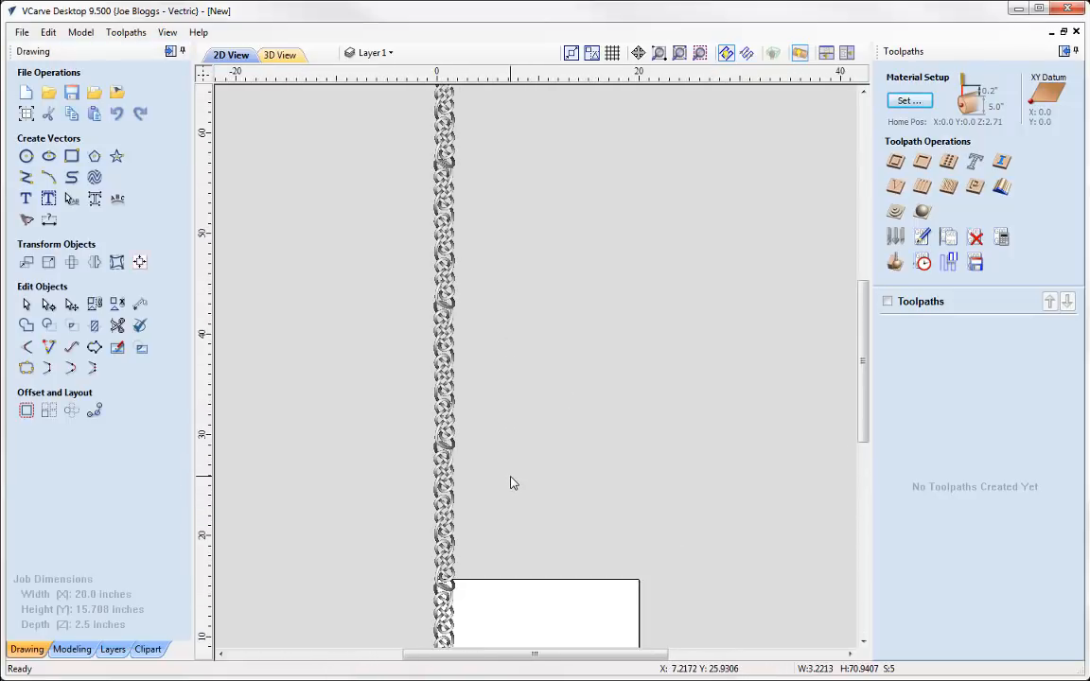
pyautogui.rightClick(447, 451)
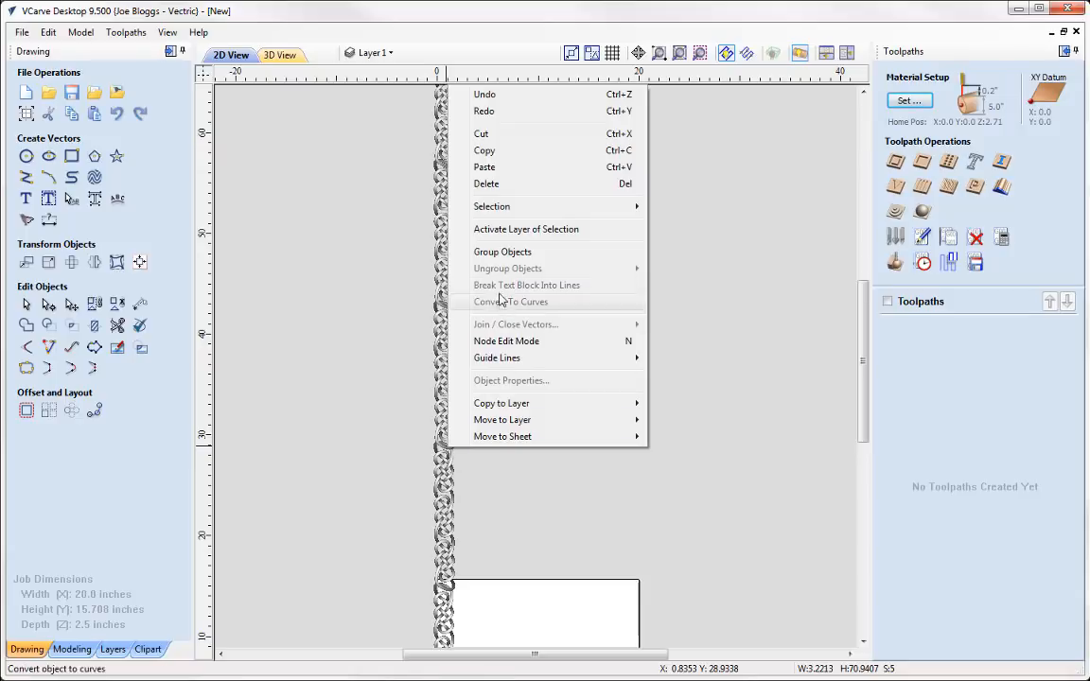
pyautogui.click(500, 252)
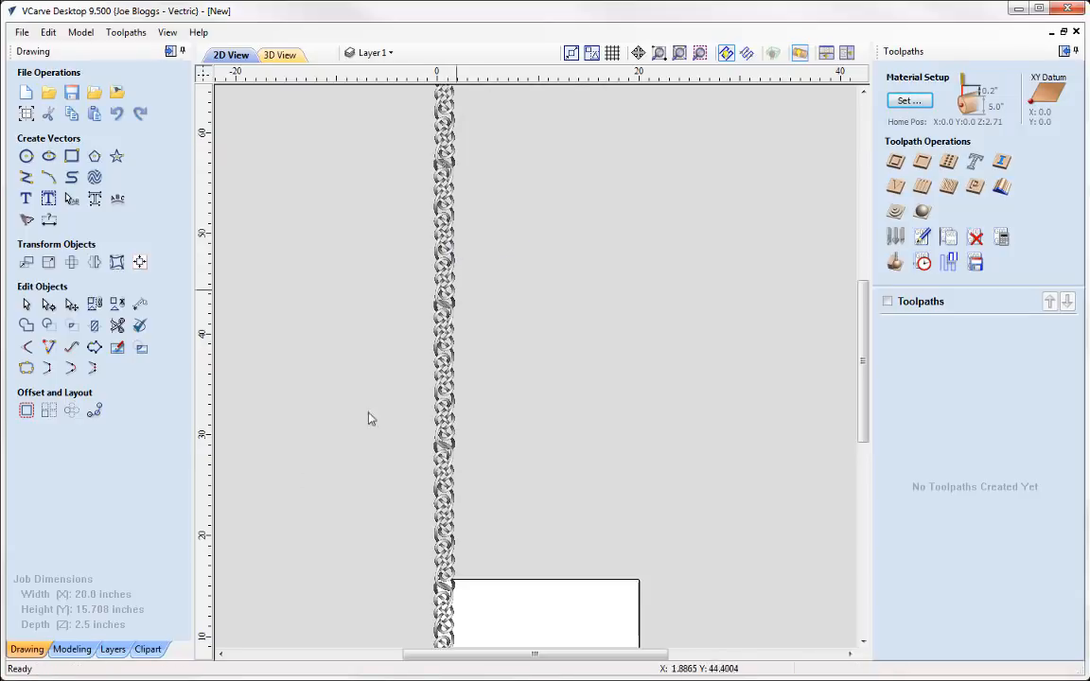
pyautogui.click(72, 650)
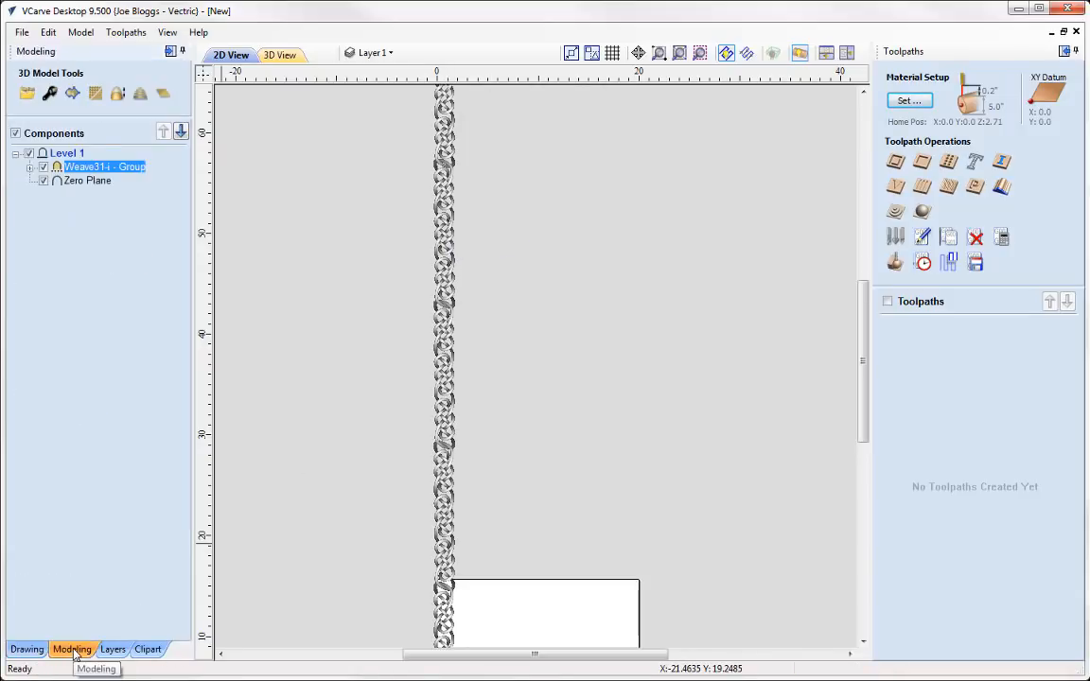
pyautogui.click(30, 169)
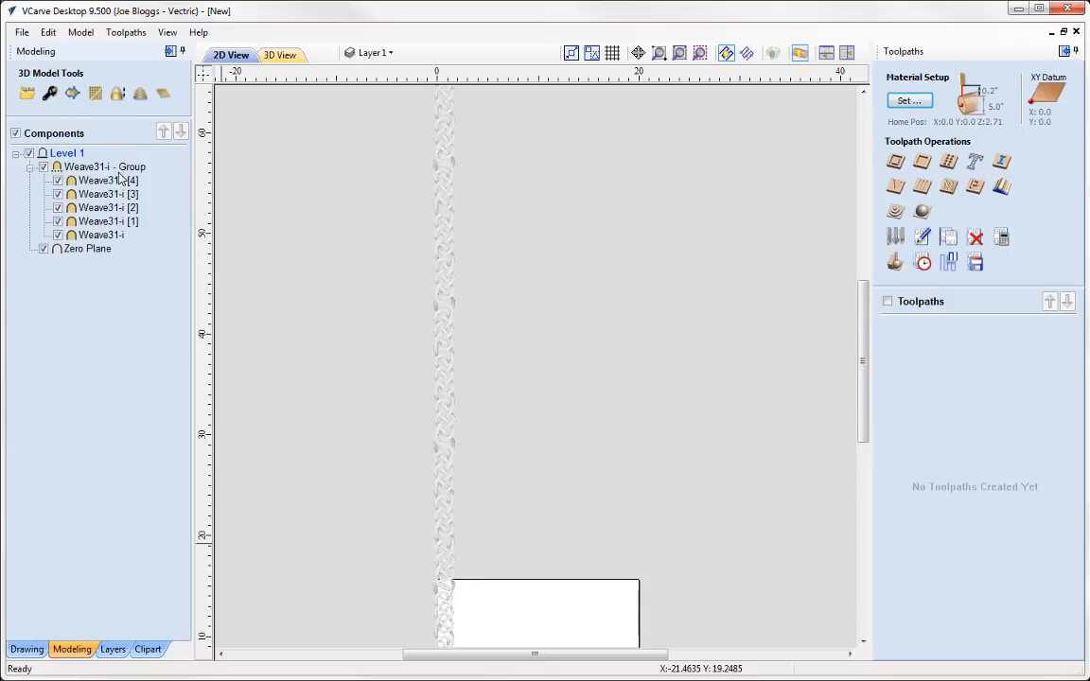
# - Tilt the grouped weave strip clockwise to about 24 by 80 inches overall, with its lower end at the job's lower-left corner
pyautogui.click(444, 388)
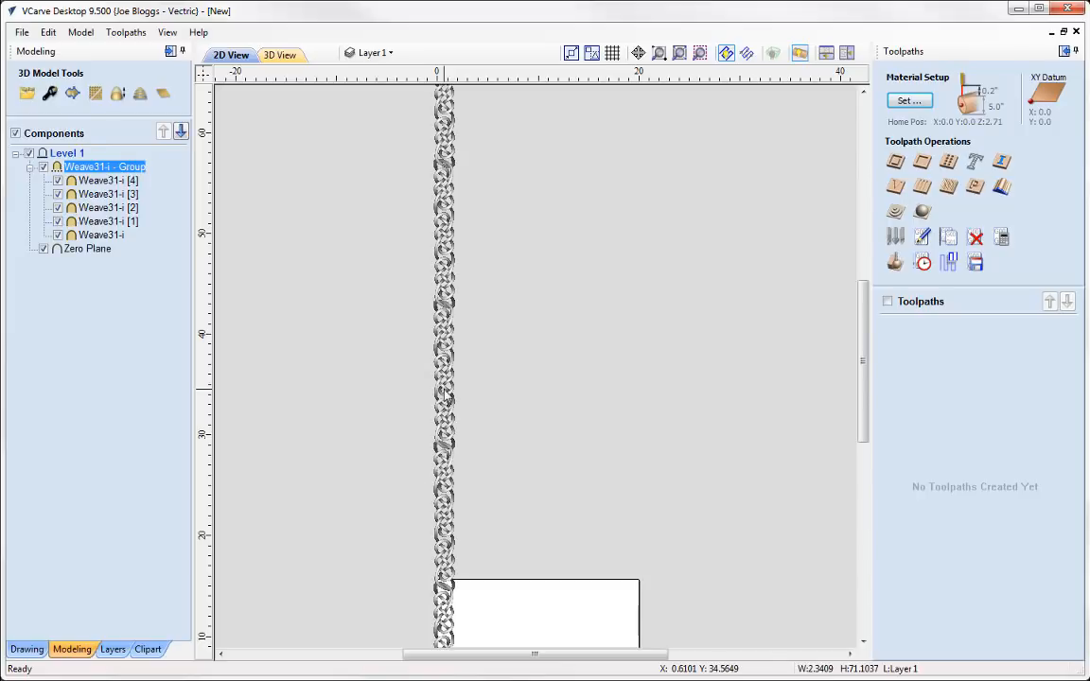
pyautogui.scroll(-4, 555, 287)
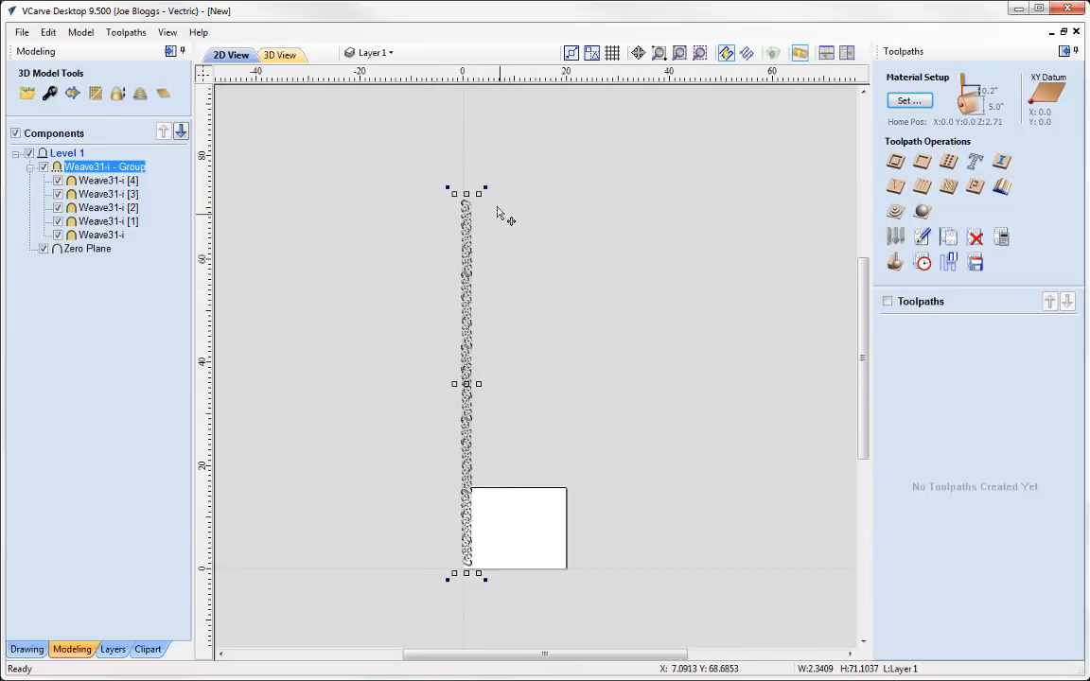
pyautogui.moveTo(484, 186); pyautogui.dragTo(538, 195)
pyautogui.moveTo(495, 268); pyautogui.dragTo(542, 274)
pyautogui.moveTo(574, 206); pyautogui.dragTo(583, 199)
pyautogui.moveTo(519, 343); pyautogui.dragTo(520, 275, button='middle')
pyautogui.scroll(2, 537, 318)
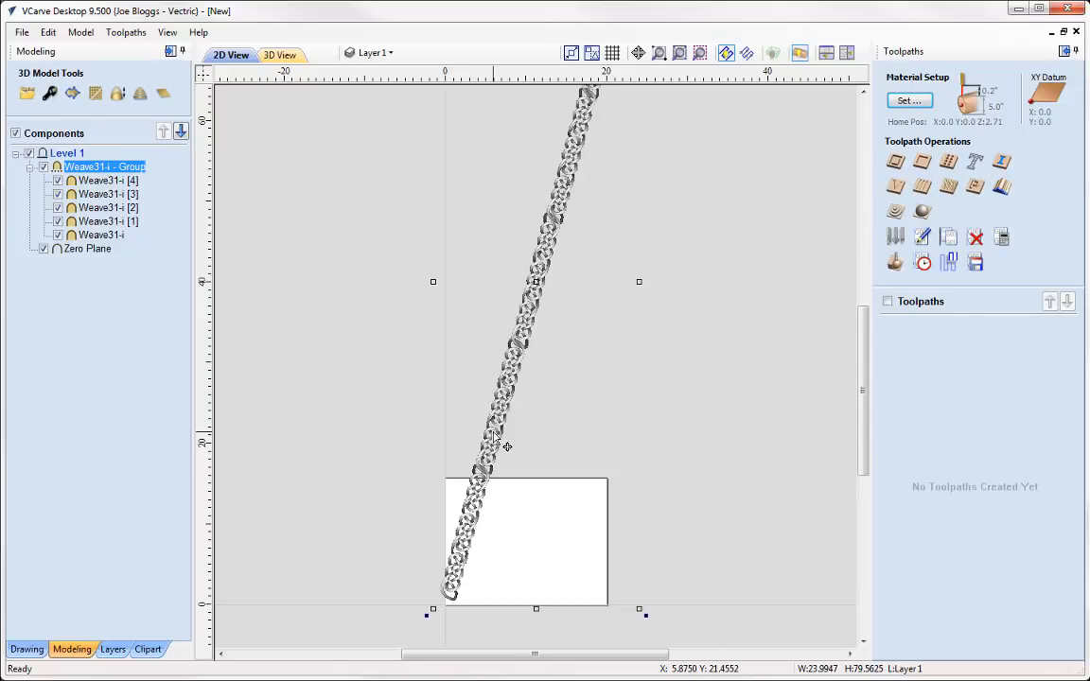
pyautogui.click(482, 499)
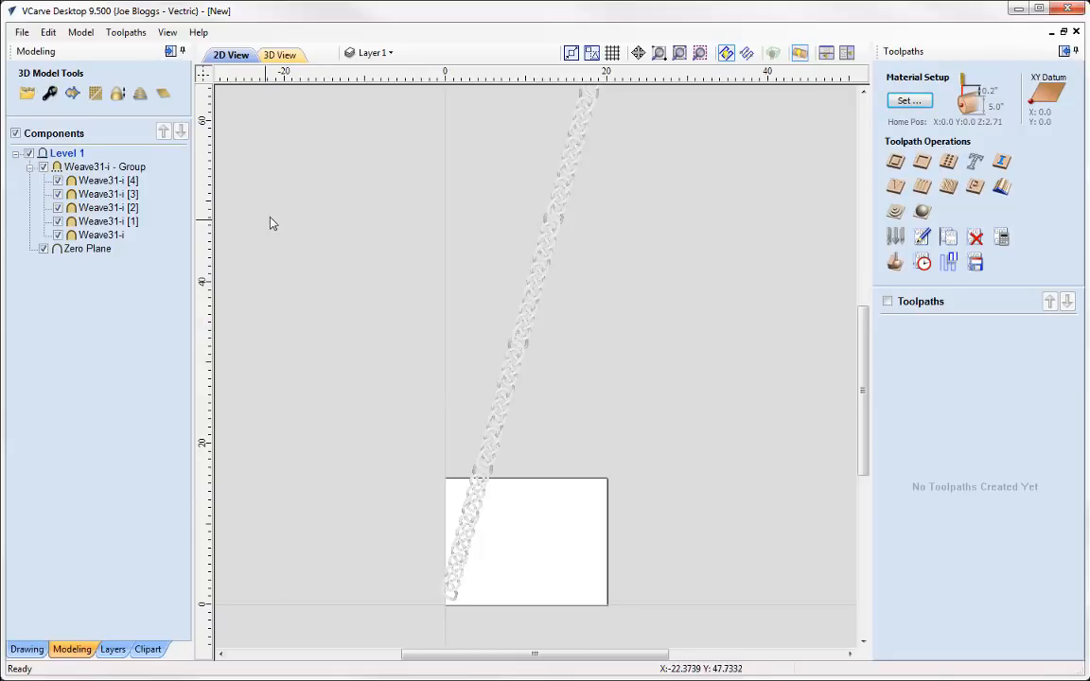
# - Inspect the tilted weave on the cylinder in the 3D view from different angles
pyautogui.click(280, 59)
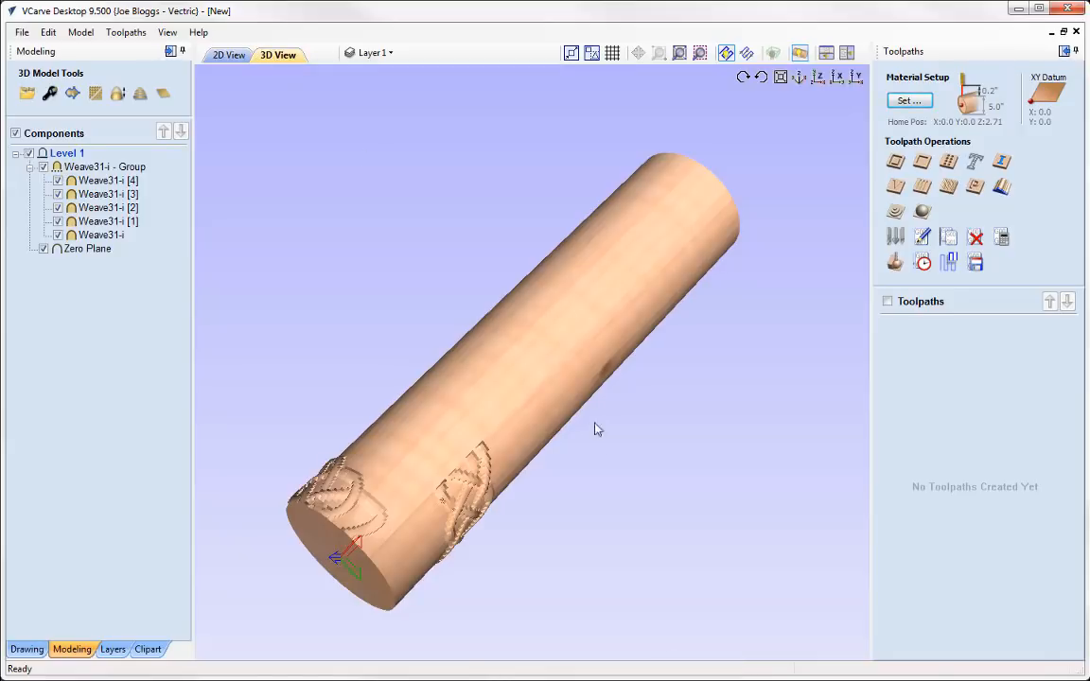
pyautogui.moveTo(577, 467); pyautogui.dragTo(508, 398)
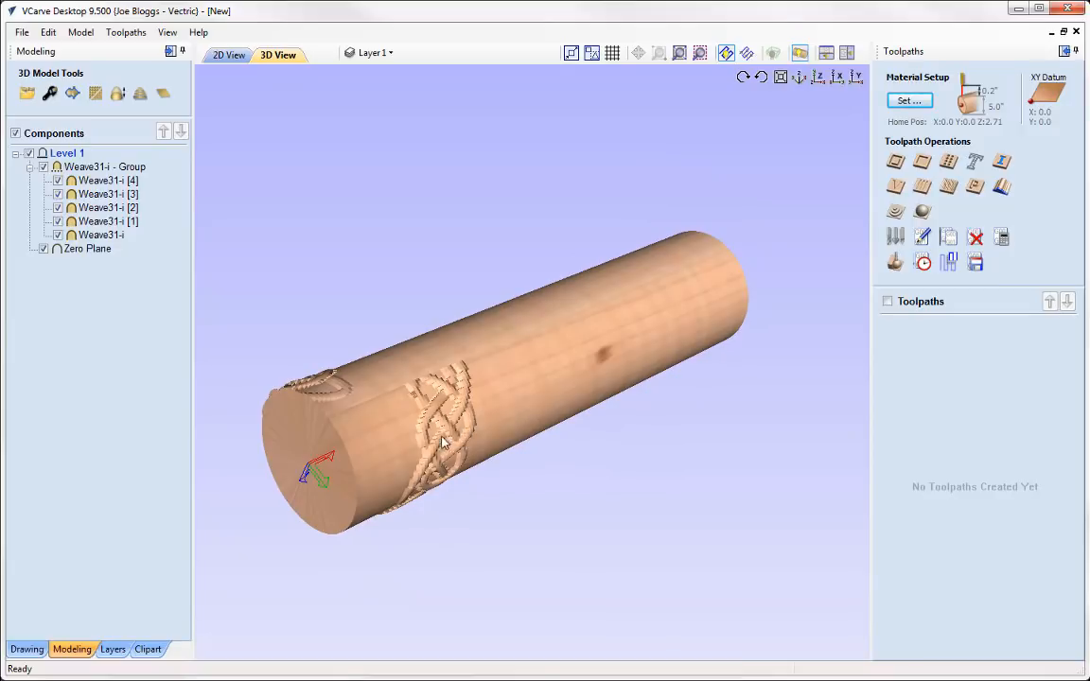
pyautogui.moveTo(546, 343); pyautogui.dragTo(550, 450)
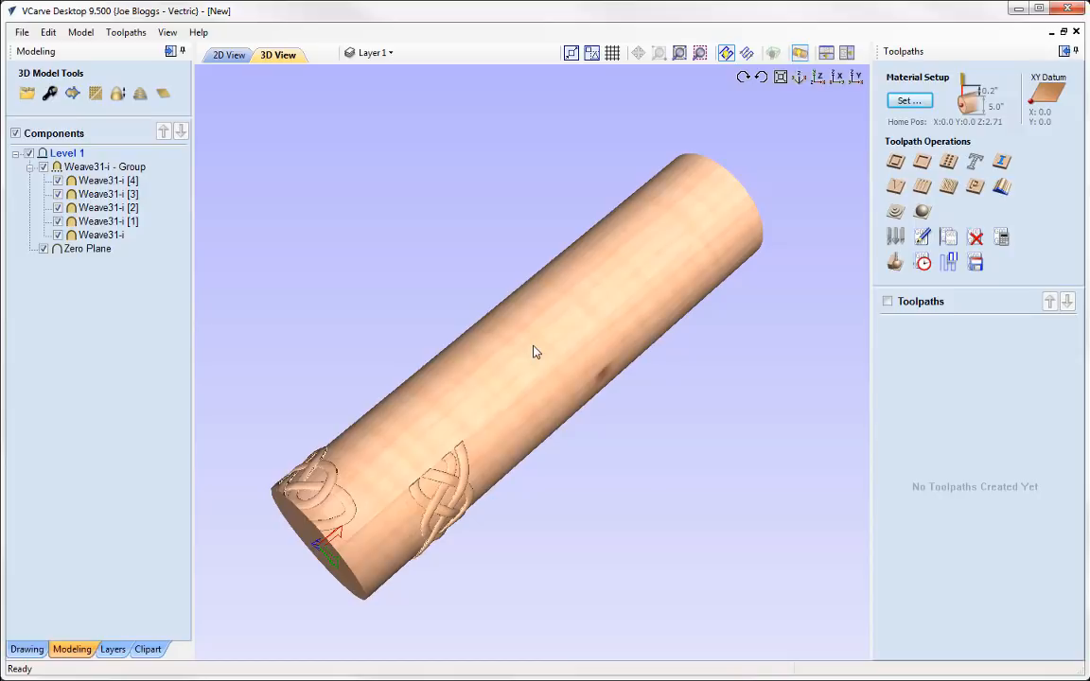
# - Insert a new component level above Level 1 and move the weave group into it
pyautogui.click(64, 153)
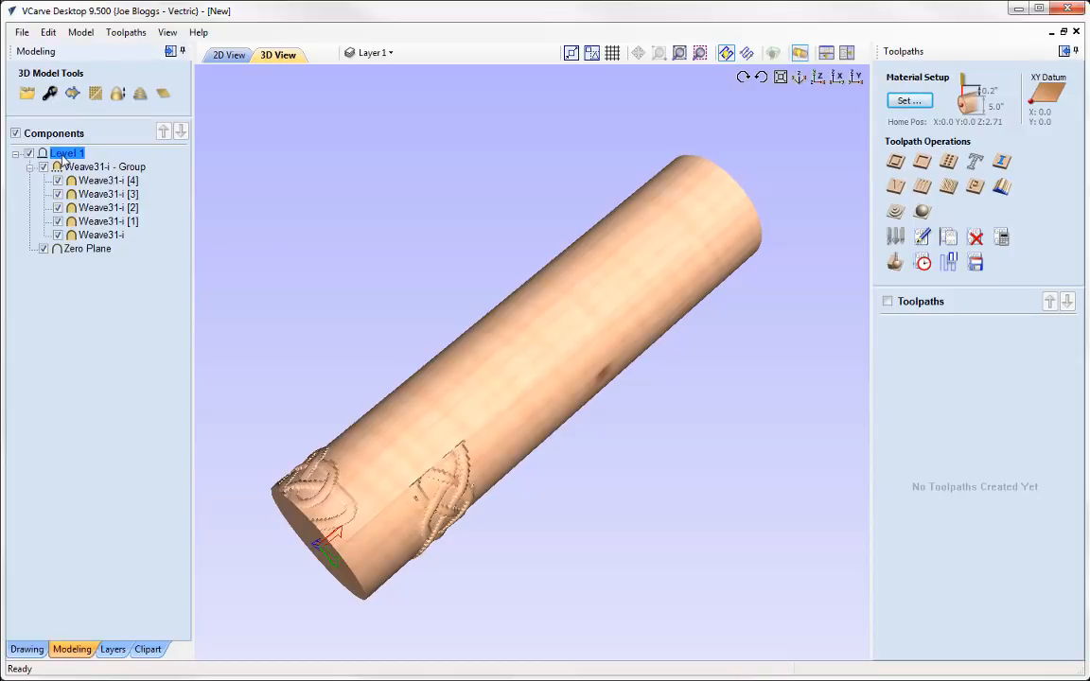
pyautogui.rightClick(68, 157)
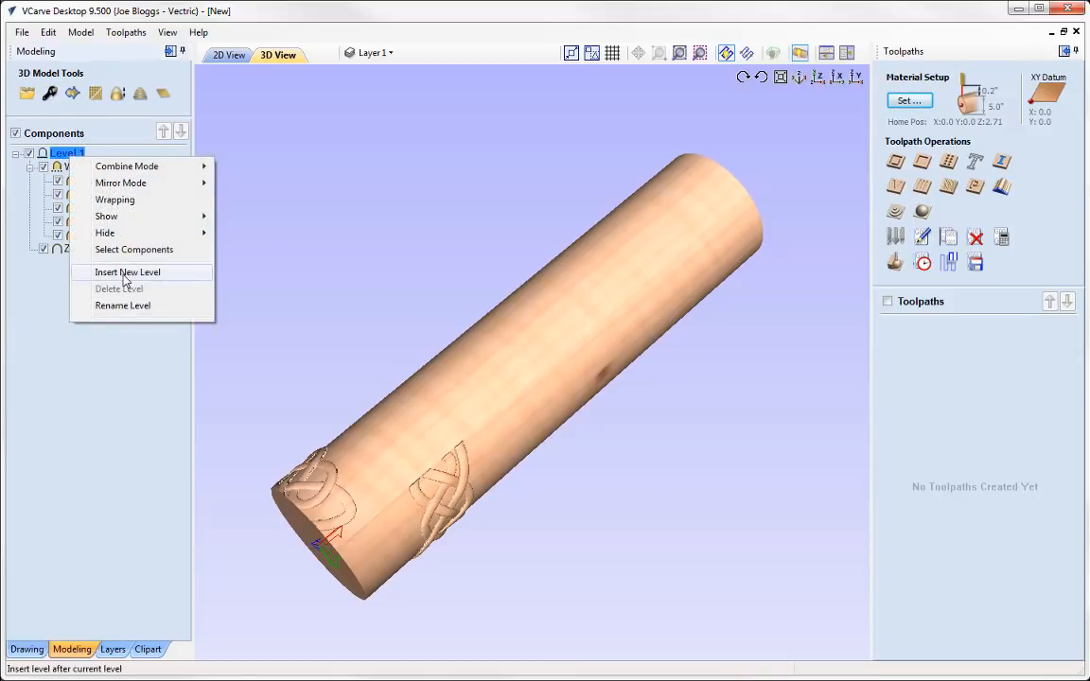
pyautogui.click(109, 272)
pyautogui.moveTo(58, 184); pyautogui.dragTo(68, 156)
pyautogui.click(67, 156)
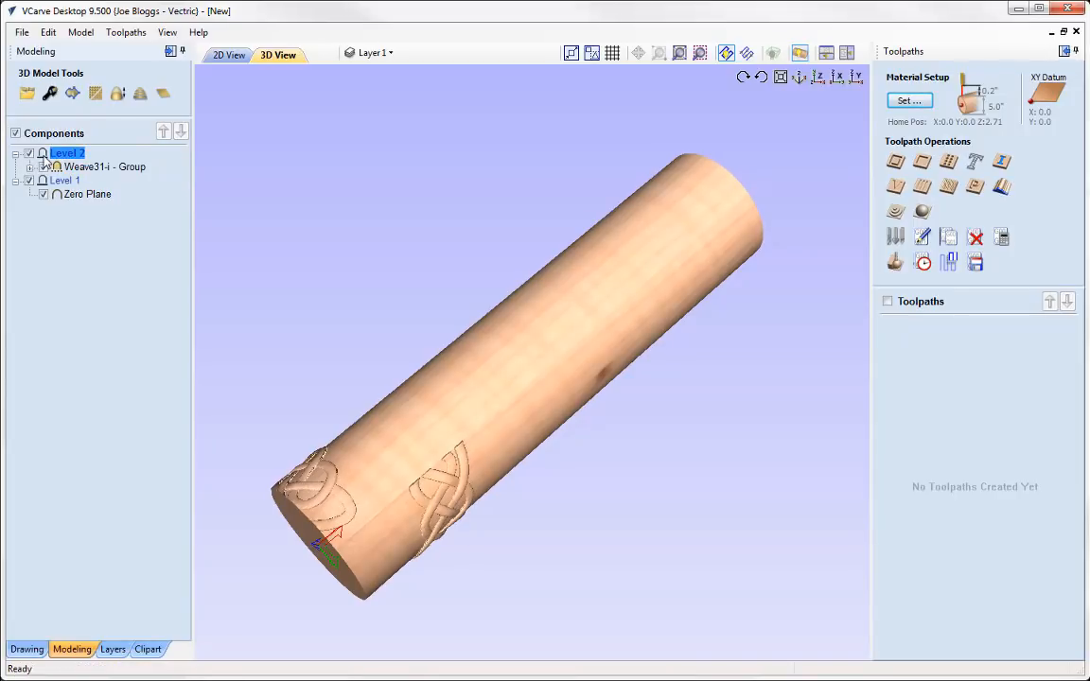
# - Enable wrapping for Level 2 and inspect the weave strip around the full length of the cylinder
pyautogui.rightClick(44, 161)
pyautogui.click(96, 202)
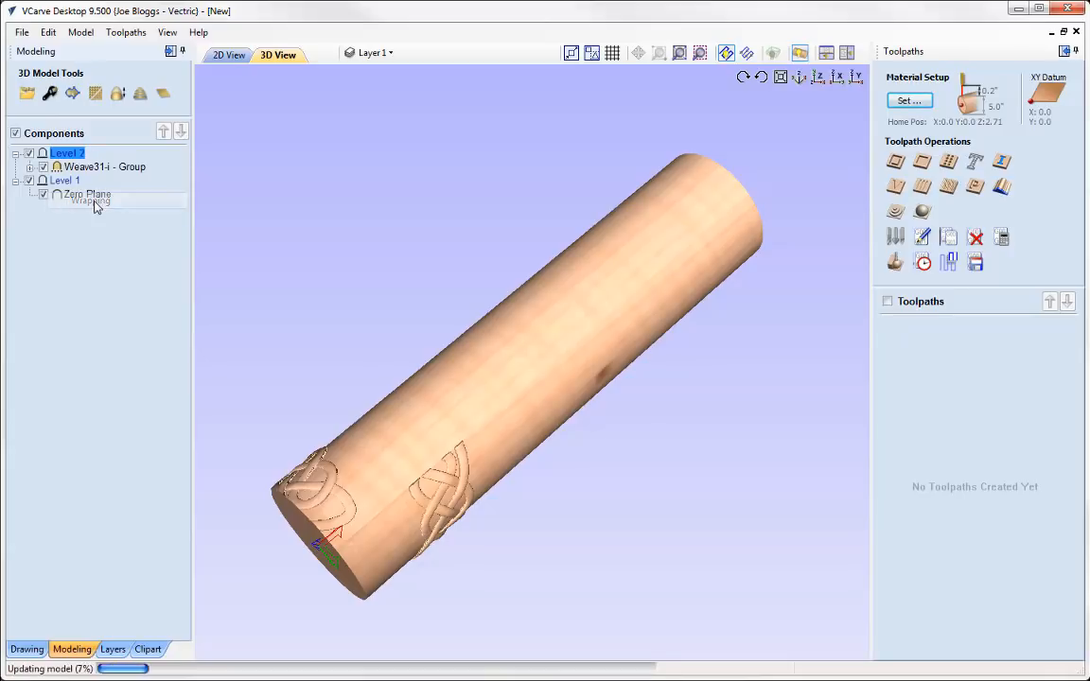
pyautogui.moveTo(728, 549); pyautogui.dragTo(634, 649)
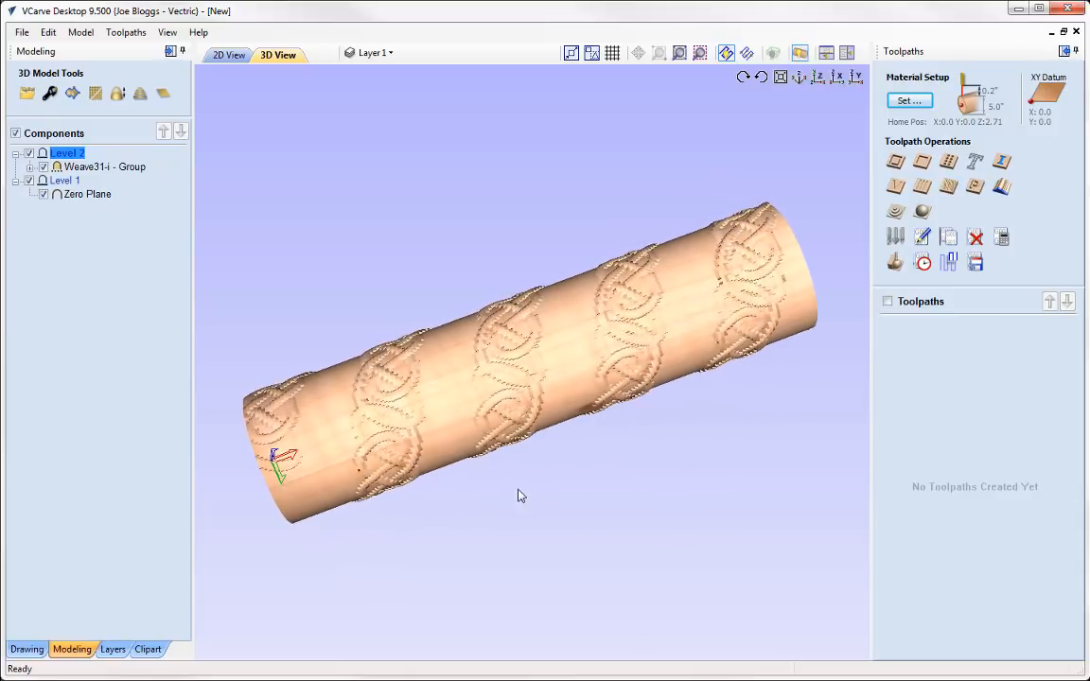
pyautogui.moveTo(449, 301); pyautogui.dragTo(591, 343)
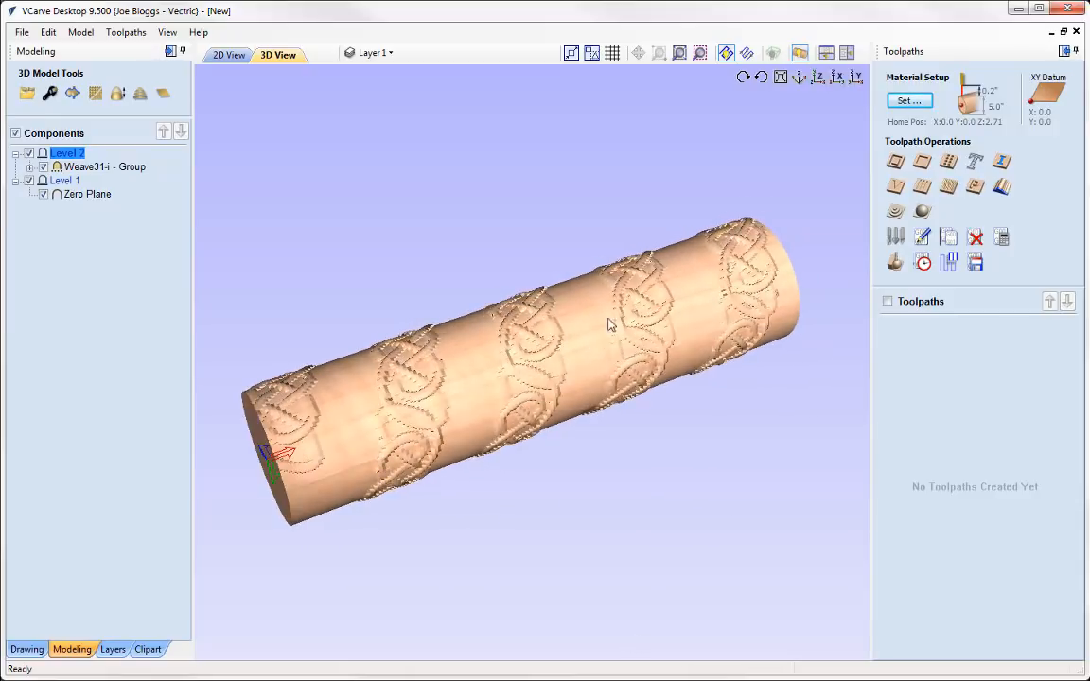
pyautogui.click(726, 52)
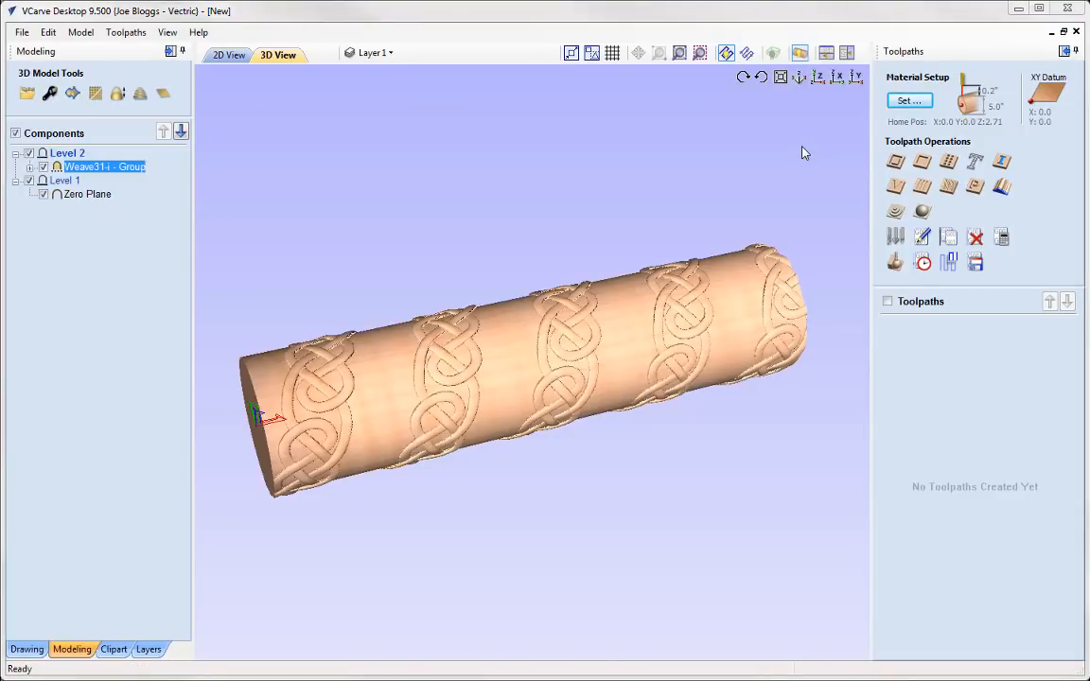
# - Check how the wrapped weave sits inside the 5-inch-diameter material in the material setup and accept the settings
pyautogui.click(917, 102)
pyautogui.moveTo(523, 317)
pyautogui.mouseDown()
pyautogui.moveTo(590, 368)
pyautogui.moveTo(679, 372)
pyautogui.moveTo(501, 317)
pyautogui.mouseUp()
pyautogui.scroll(6, 501, 317)
pyautogui.moveTo(512, 358); pyautogui.dragTo(535, 312)
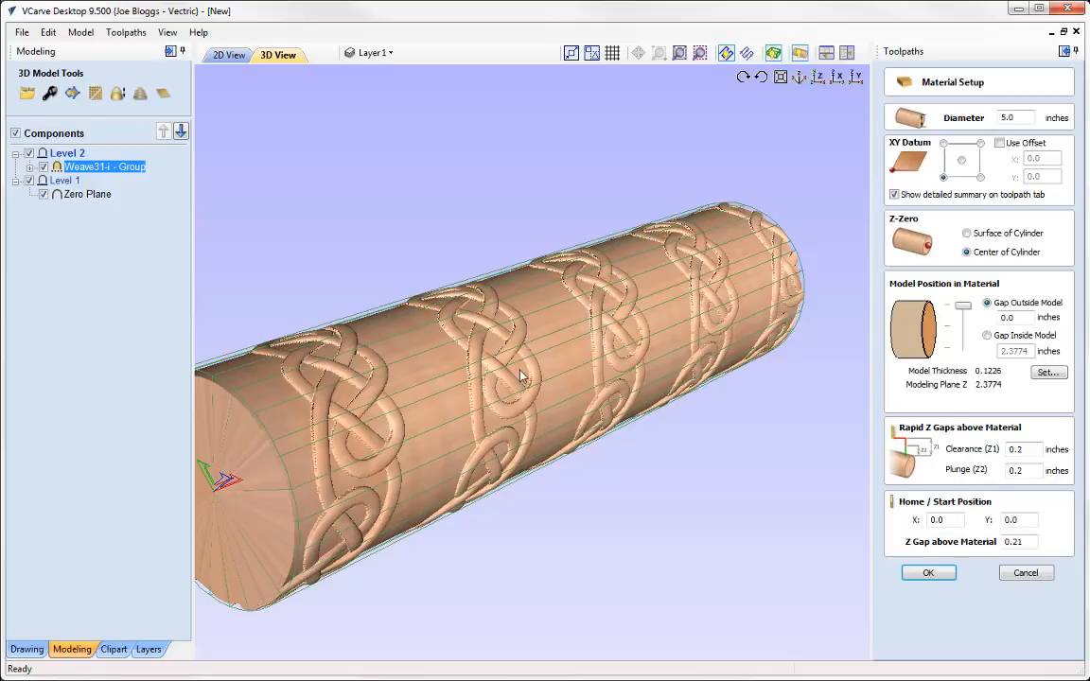
pyautogui.moveTo(520, 376); pyautogui.dragTo(527, 364)
pyautogui.moveTo(665, 405); pyautogui.dragTo(670, 480)
pyautogui.click(929, 572)
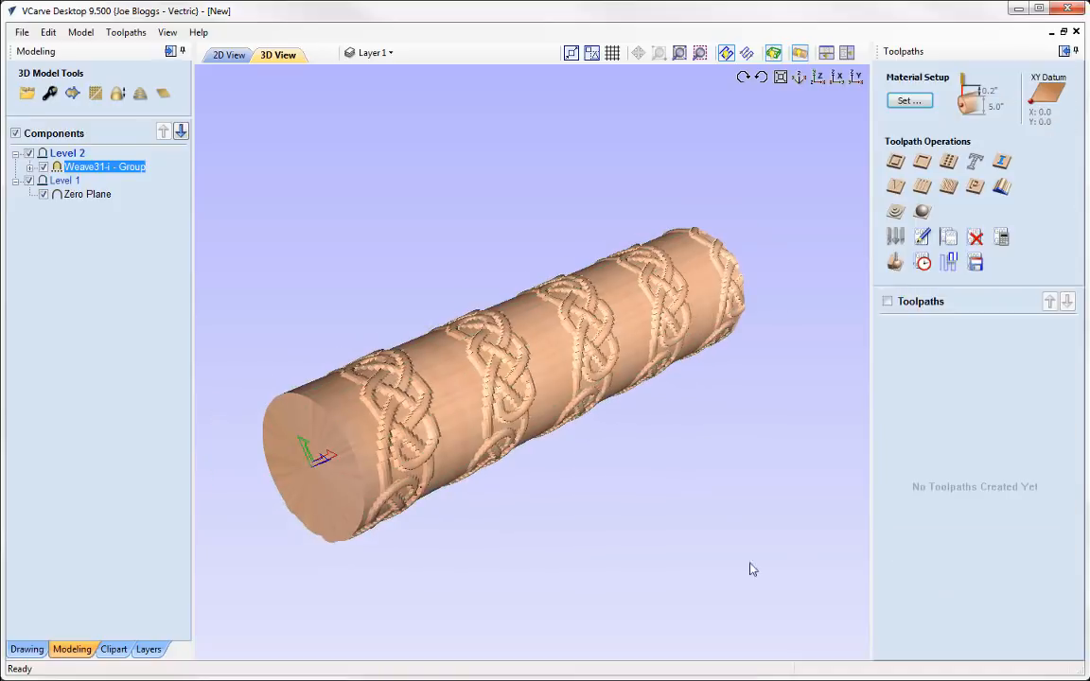
# - Calculate a 3D finishing toolpath with the 0.25 inch ball nose, model boundary limit and a raster strategy at 0 degrees
pyautogui.click(923, 213)
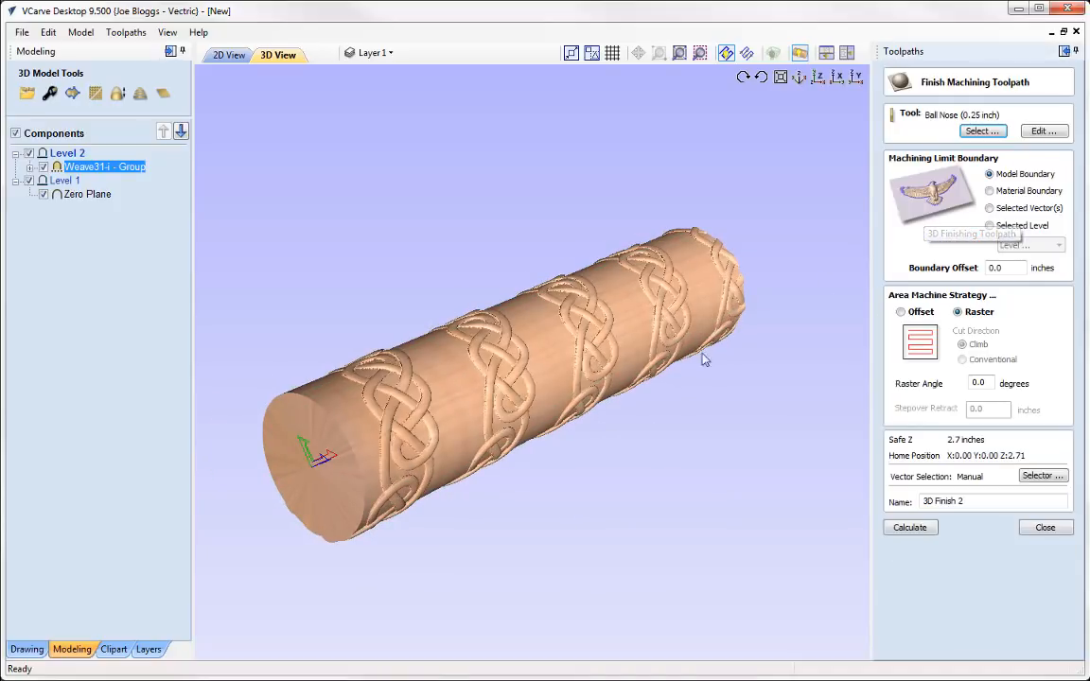
pyautogui.moveTo(599, 408); pyautogui.dragTo(414, 489)
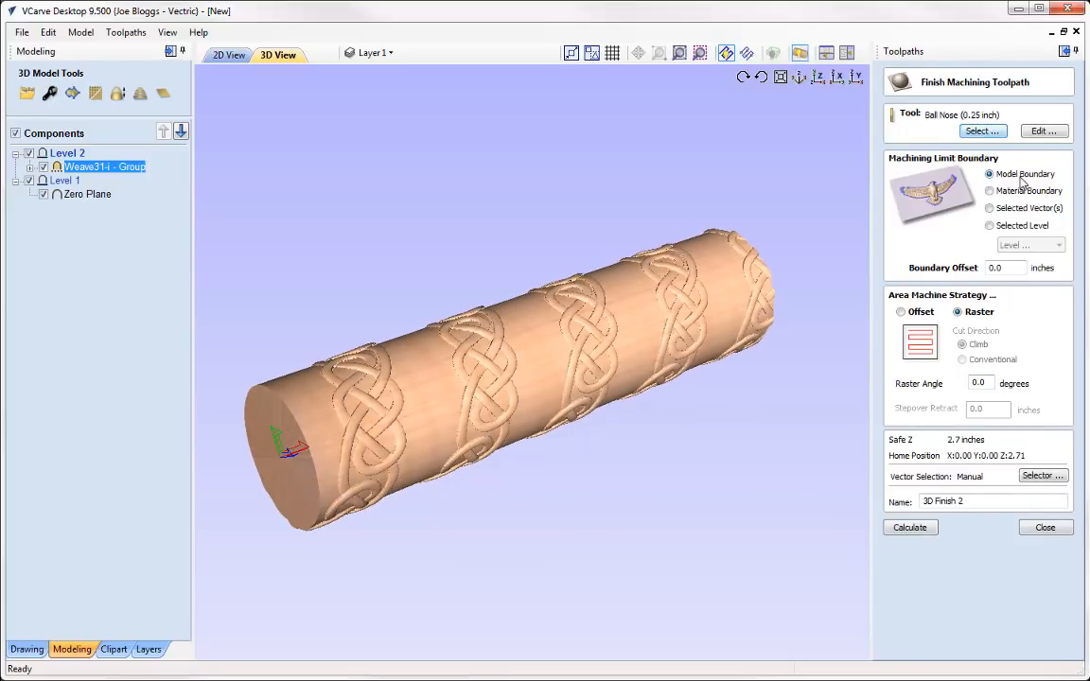
pyautogui.click(911, 529)
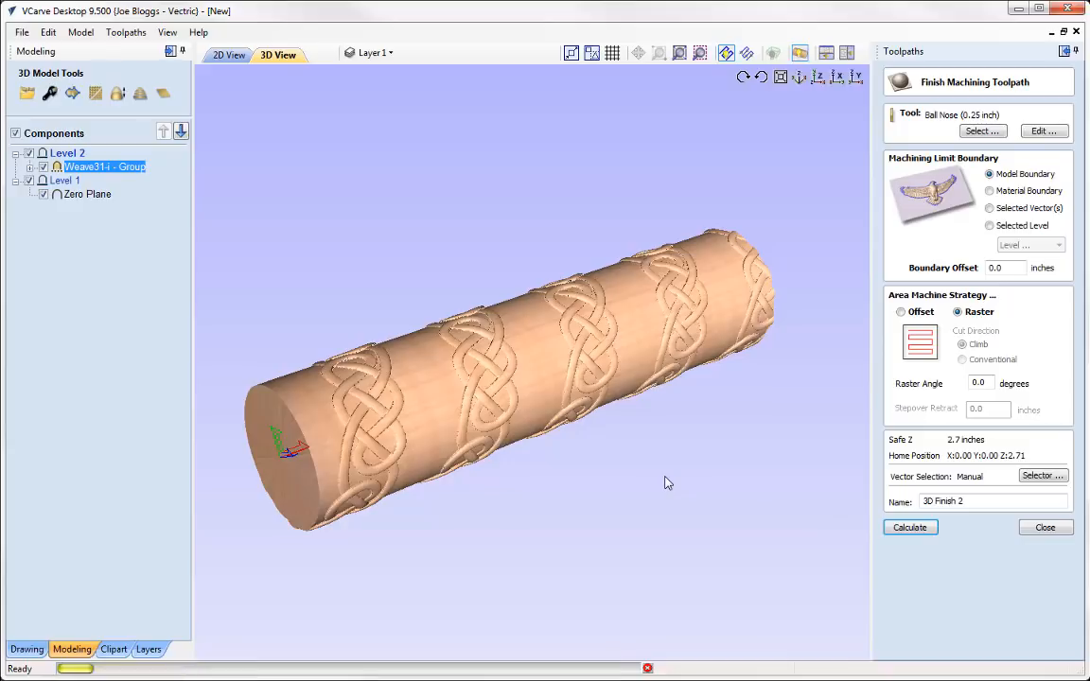
pyautogui.moveTo(510, 367); pyautogui.dragTo(459, 391)
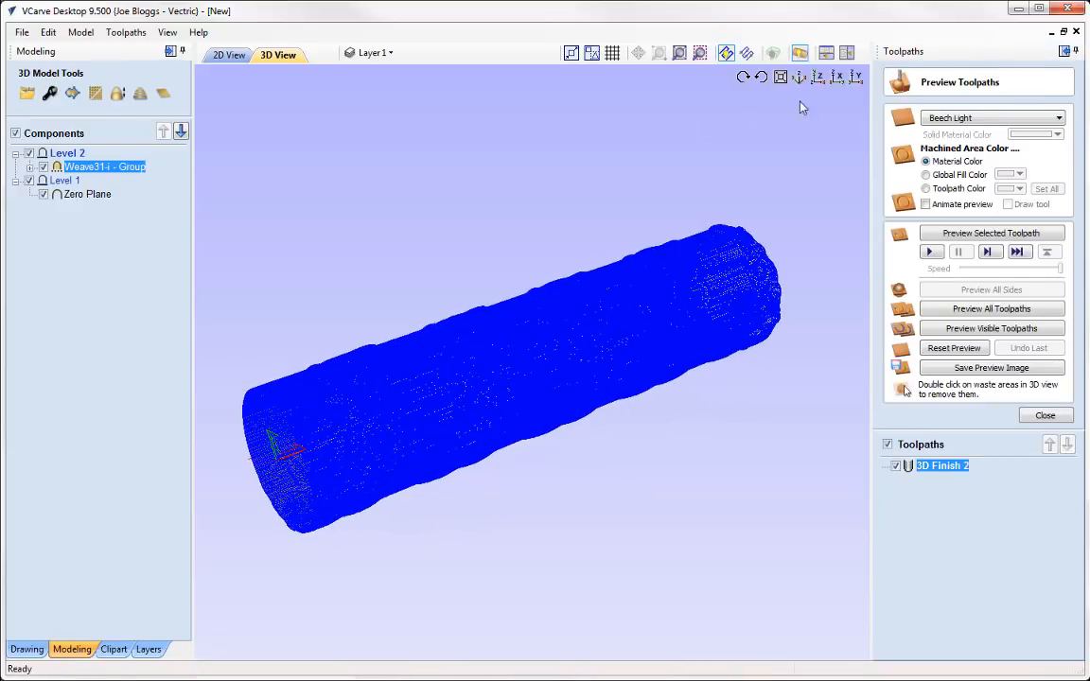
# - Examine the finishing toolpath unwrapped on the flat block up close and return to the wrapped display
pyautogui.click(726, 52)
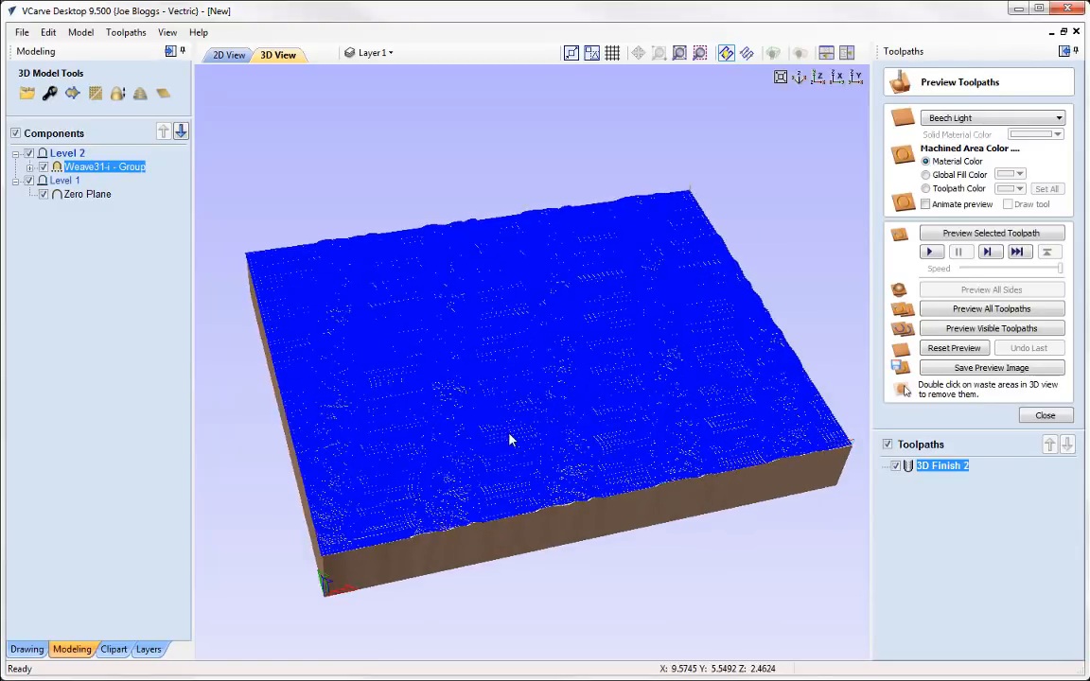
pyautogui.scroll(5, 514, 423)
pyautogui.moveTo(674, 449)
pyautogui.mouseDown()
pyautogui.moveTo(539, 455)
pyautogui.moveTo(684, 465)
pyautogui.mouseUp()
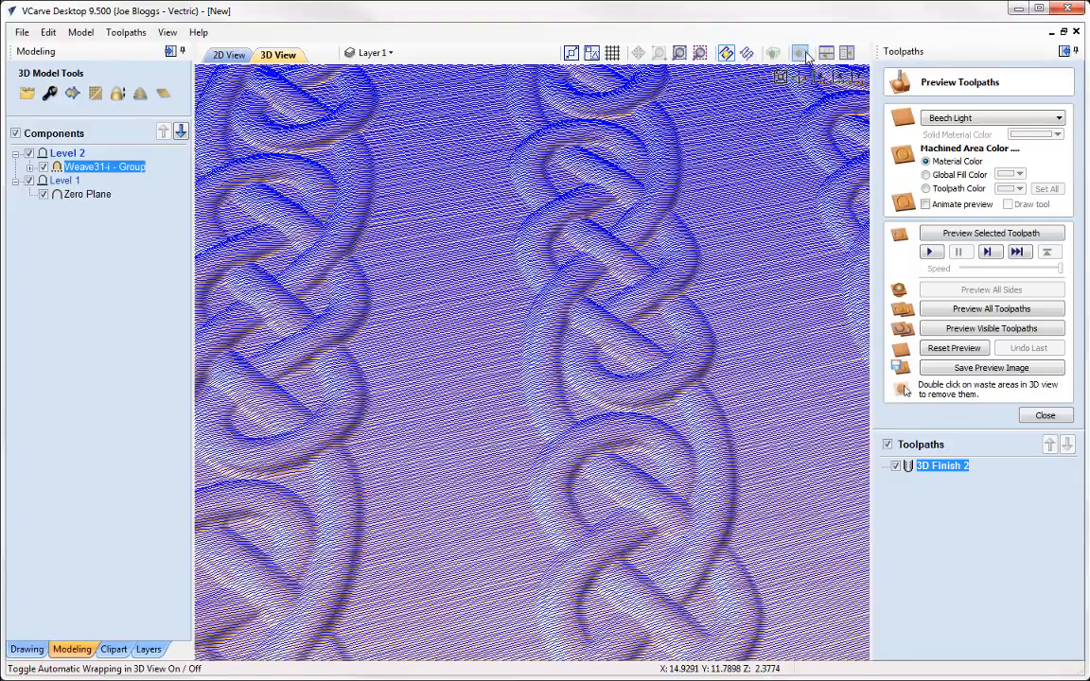
pyautogui.click(804, 55)
pyautogui.moveTo(641, 326); pyautogui.dragTo(646, 336)
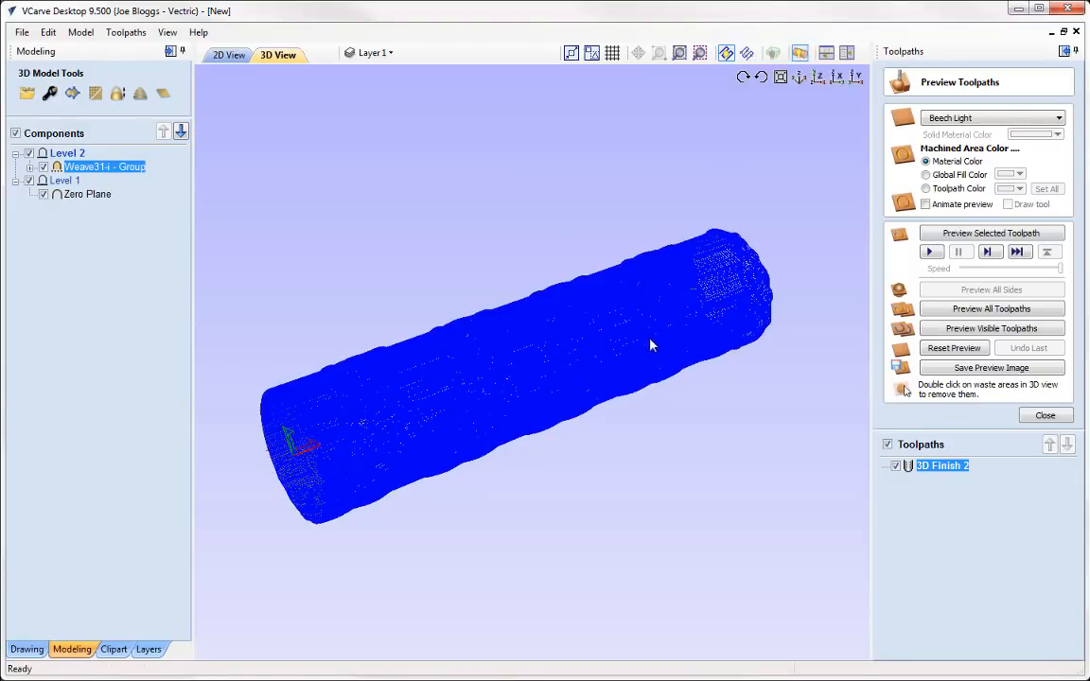
# - Preview all toolpaths on the cylinder and inspect the carved weave from several angles
pyautogui.click(954, 310)
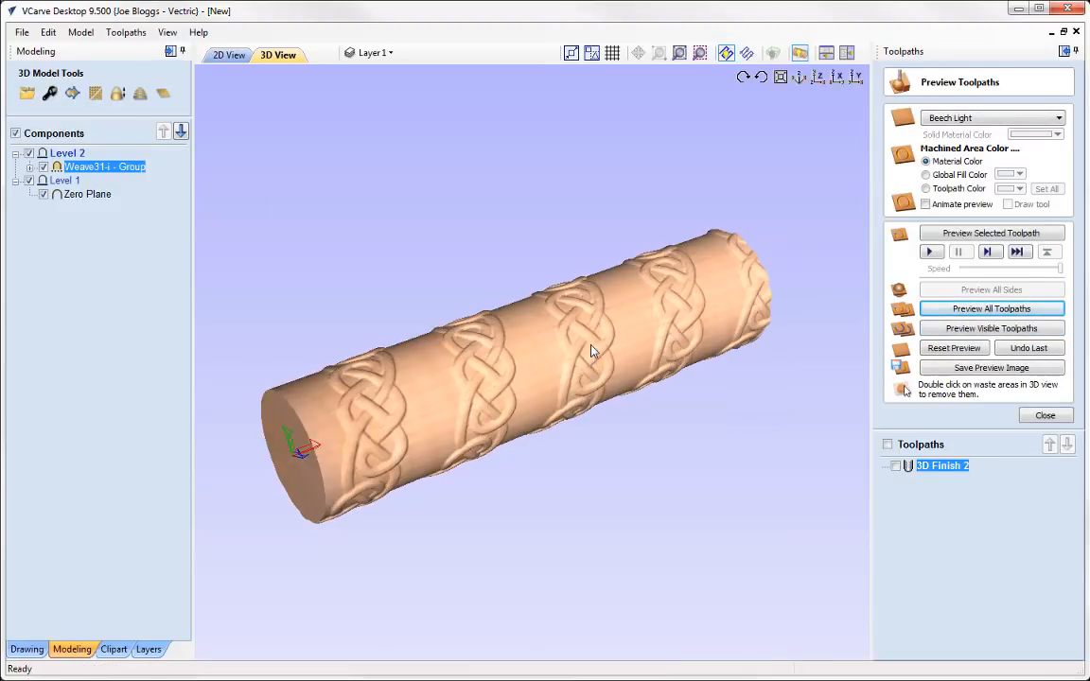
pyautogui.scroll(10, 615, 359)
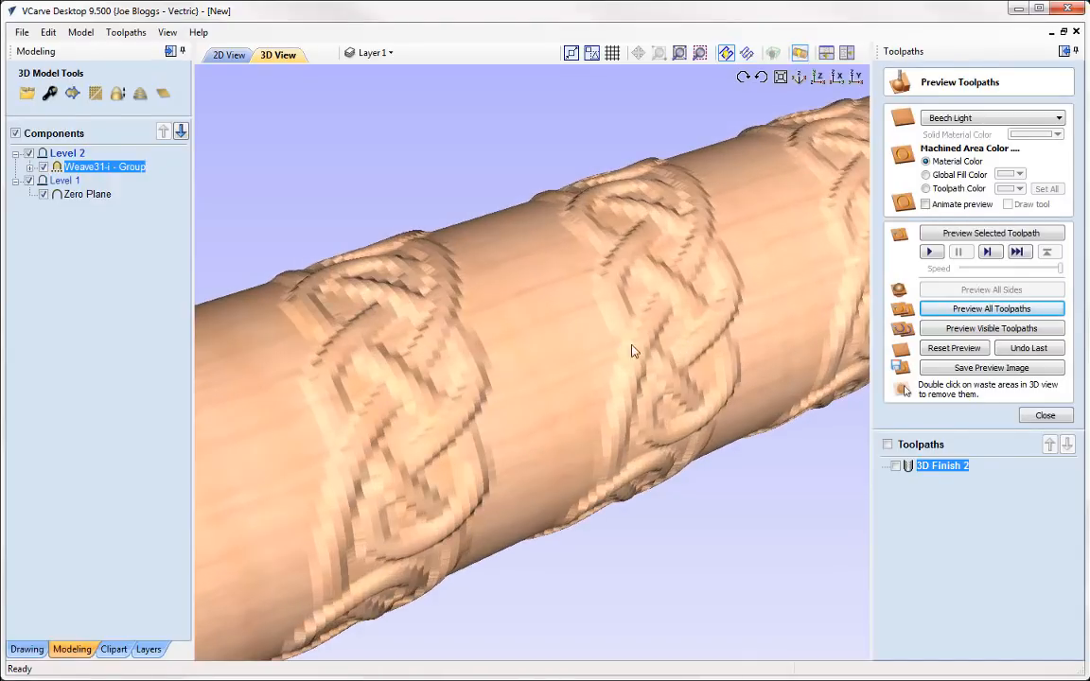
pyautogui.moveTo(622, 353); pyautogui.dragTo(565, 378)
pyautogui.scroll(-5, 565, 379)
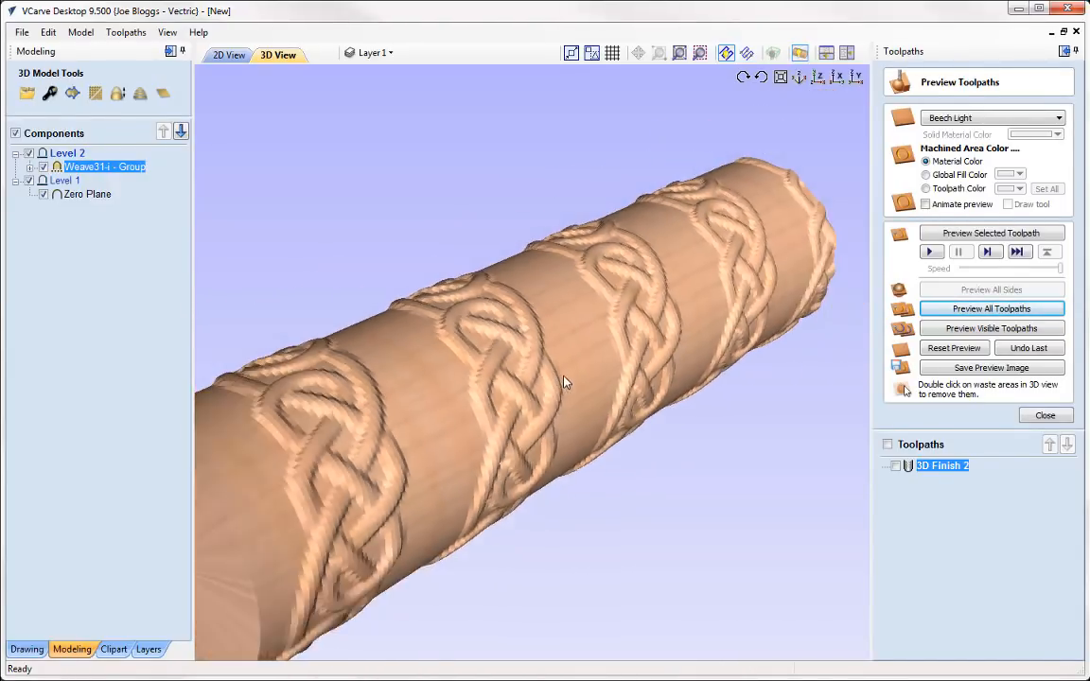
pyautogui.moveTo(524, 458); pyautogui.dragTo(497, 498)
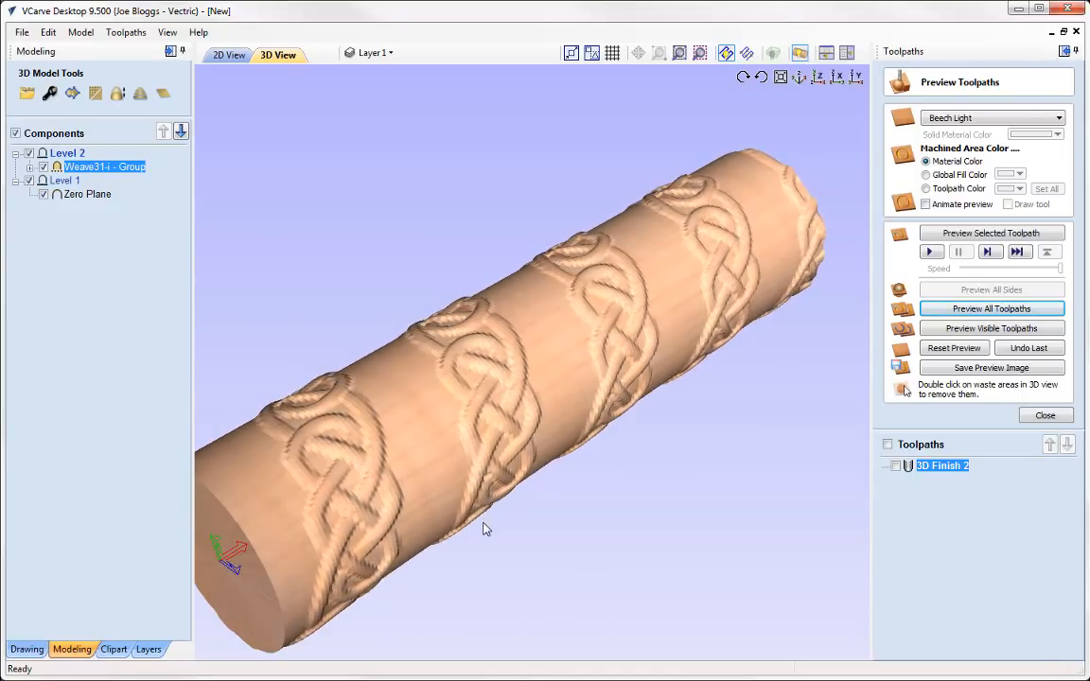
pyautogui.moveTo(439, 600); pyautogui.dragTo(412, 614)
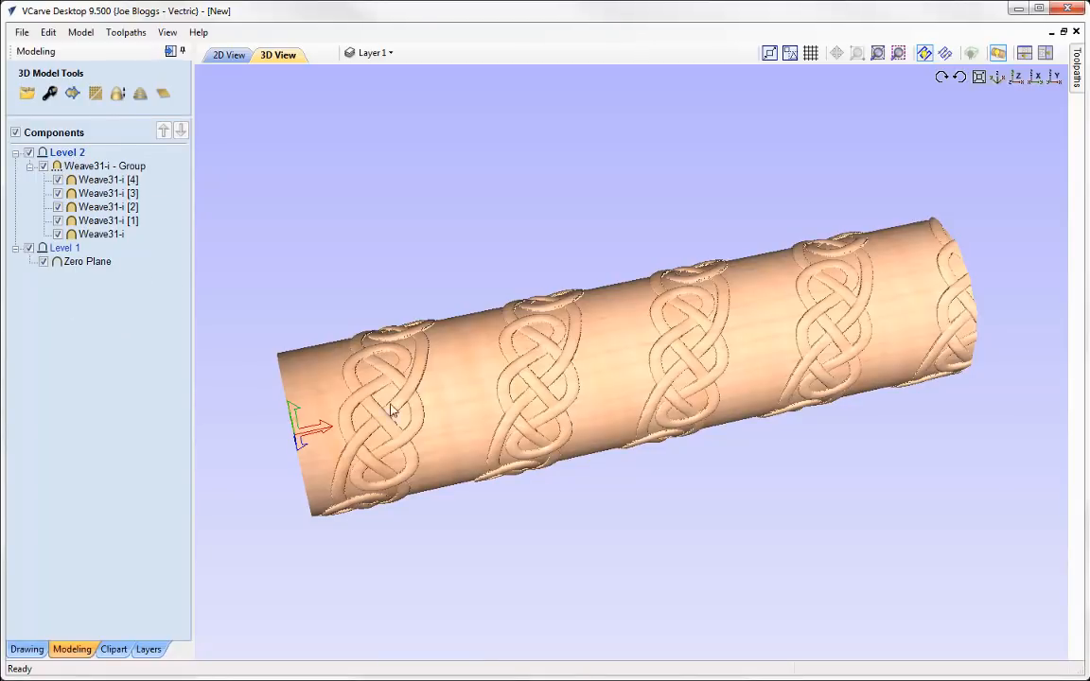
# - In the 2D view, draw a vertical guide line from the middle of the job's lower edge, about 80 inches long
pyautogui.moveTo(101, 175)
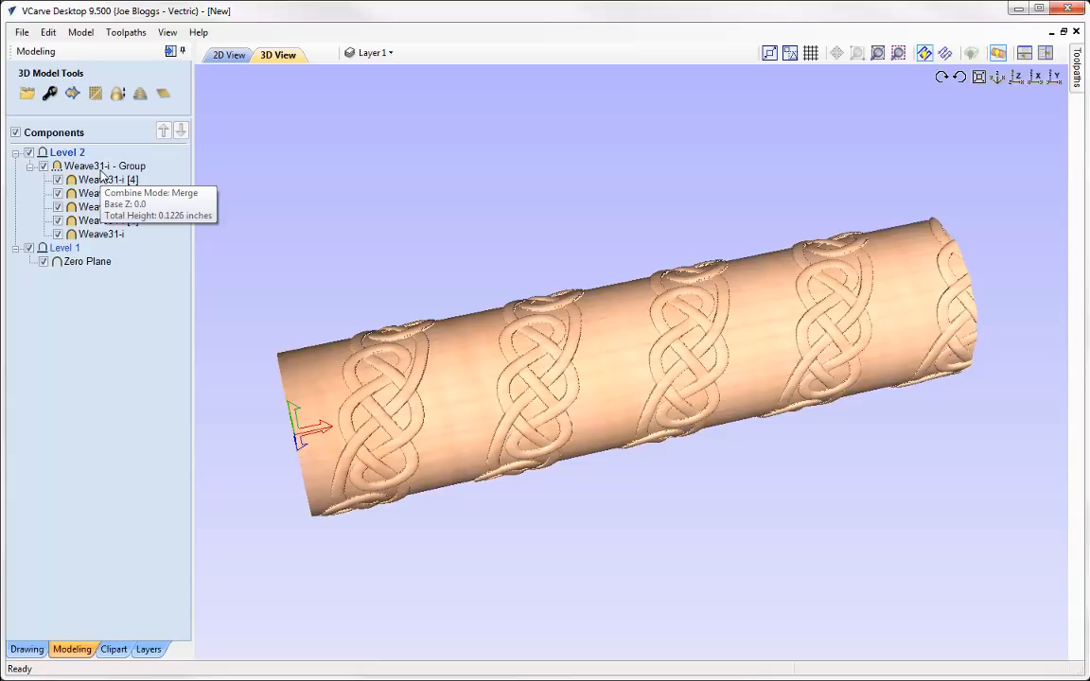
pyautogui.click(230, 57)
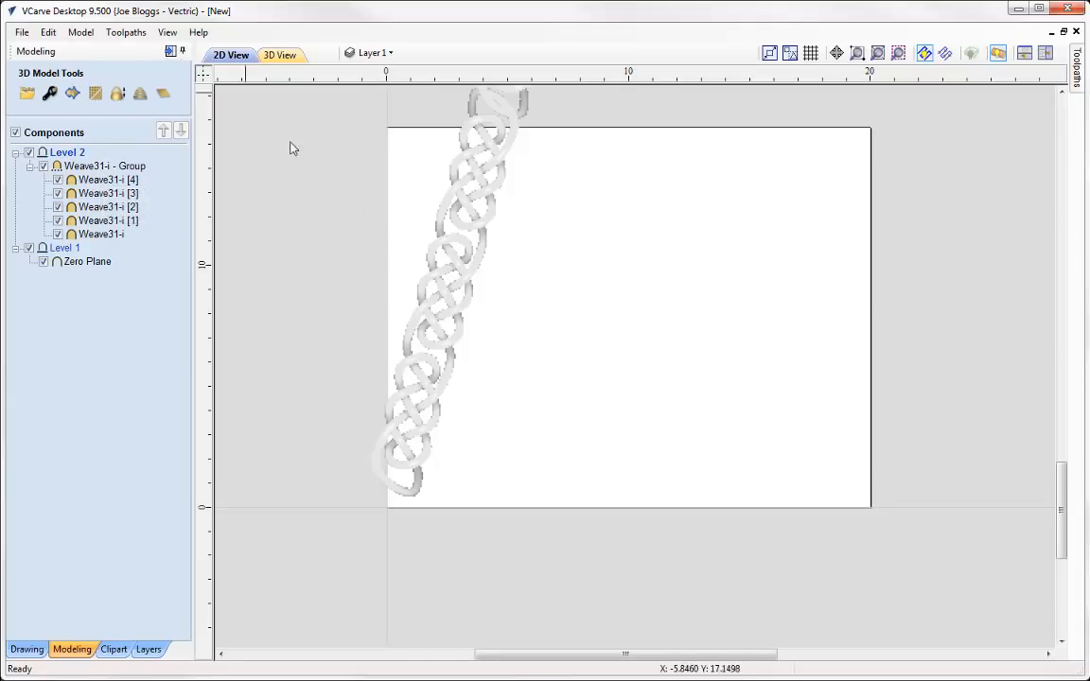
pyautogui.scroll(-4, 580, 331)
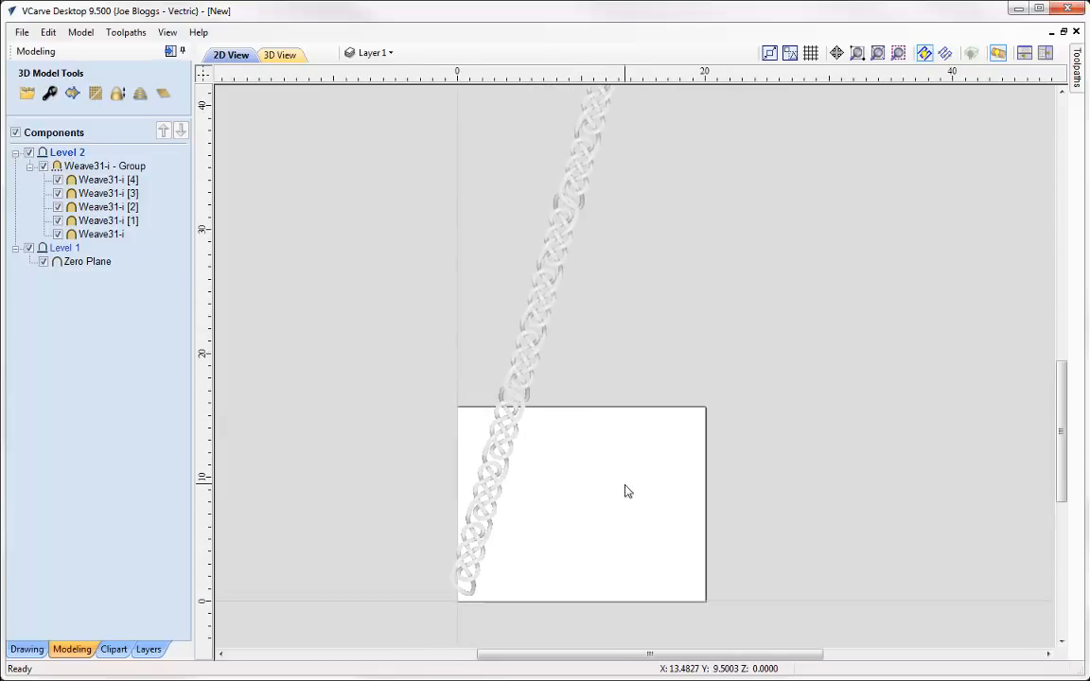
pyautogui.scroll(-2, 383, 298)
pyautogui.moveTo(636, 289)
pyautogui.mouseDown(button='middle')
pyautogui.moveTo(576, 322)
pyautogui.moveTo(584, 393)
pyautogui.moveTo(630, 387)
pyautogui.mouseUp(button='middle')
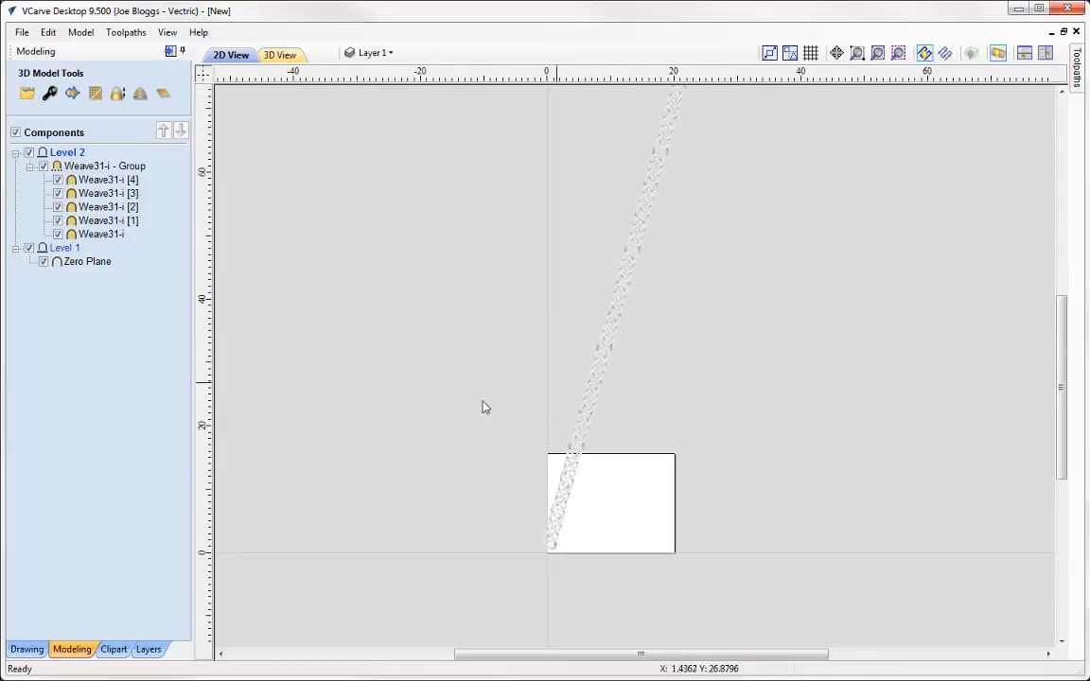
pyautogui.click(28, 650)
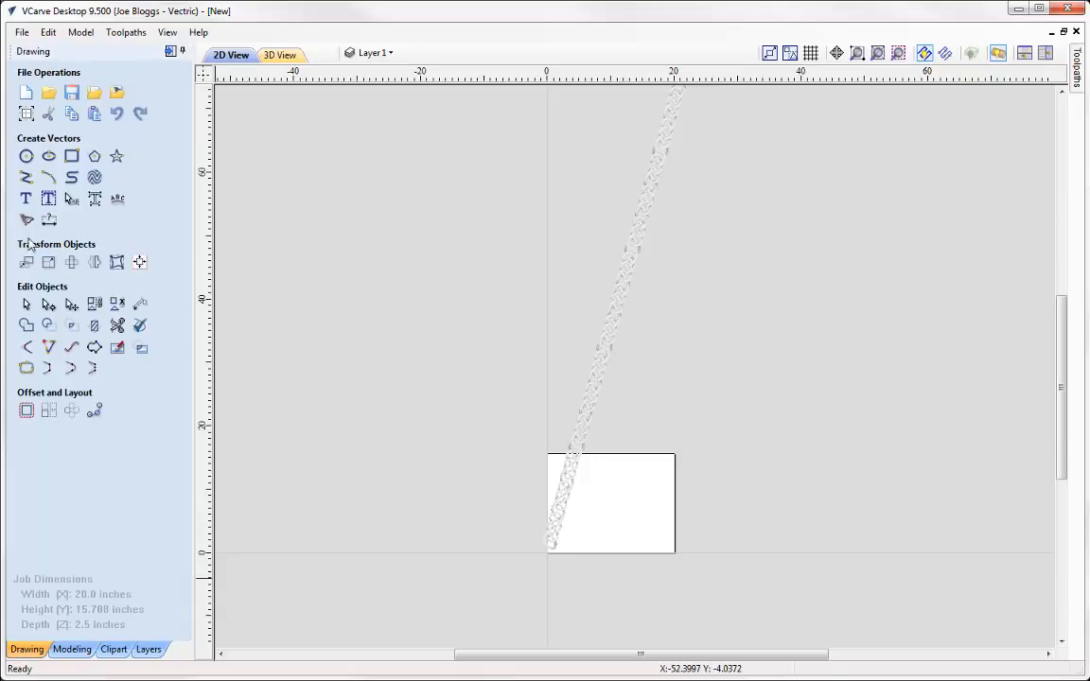
pyautogui.click(27, 179)
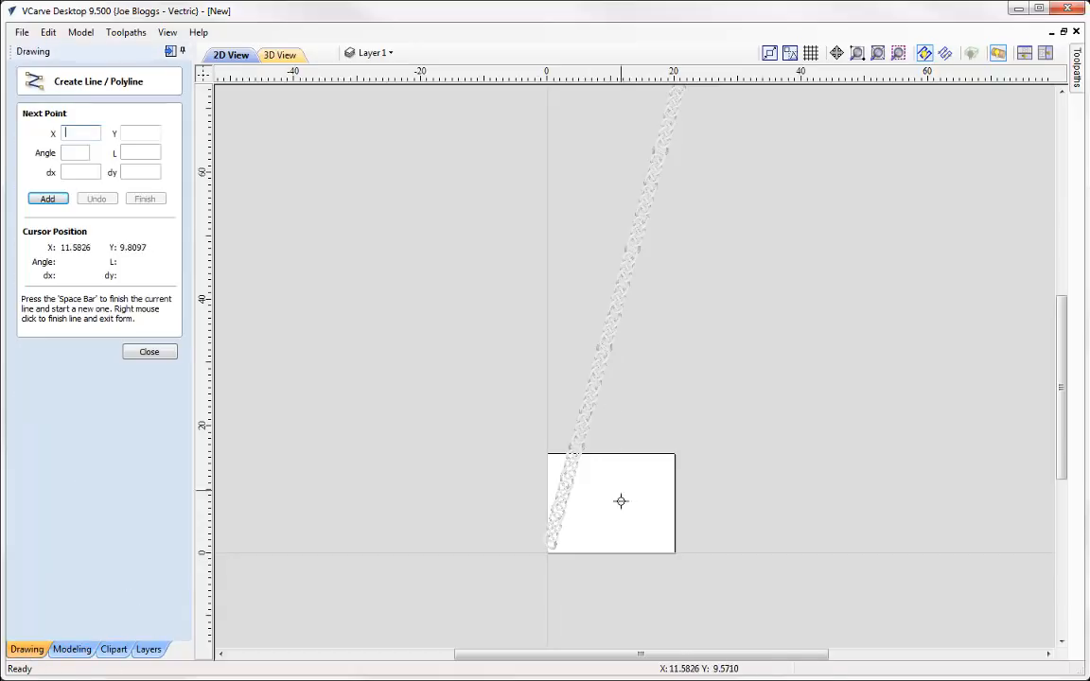
pyautogui.click(613, 552)
pyautogui.moveTo(642, 274); pyautogui.dragTo(602, 538, button='middle')
pyautogui.click(573, 302)
pyautogui.click(152, 352)
pyautogui.moveTo(521, 626); pyautogui.dragTo(547, 474, button='middle')
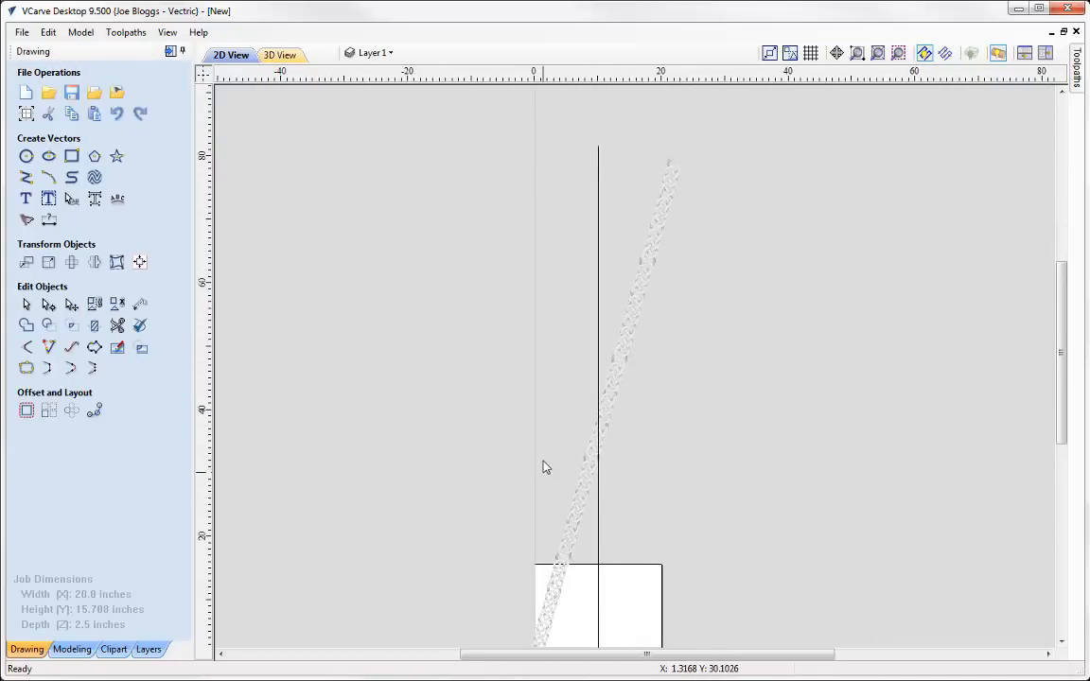
# - Rotate the weave strip steeper and shift it between the job's left edge and the guide line, about 10.5 by 81.7 inches overall
pyautogui.moveTo(552, 547); pyautogui.dragTo(533, 444, button='middle')
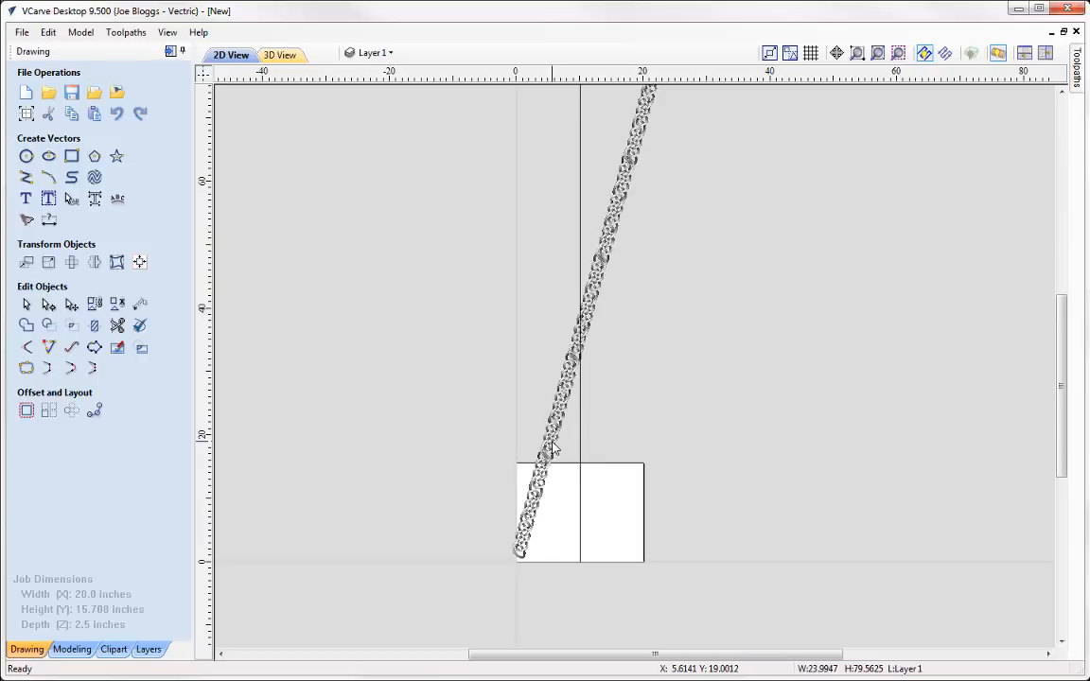
pyautogui.click(552, 448)
pyautogui.moveTo(626, 324); pyautogui.dragTo(561, 365, button='middle')
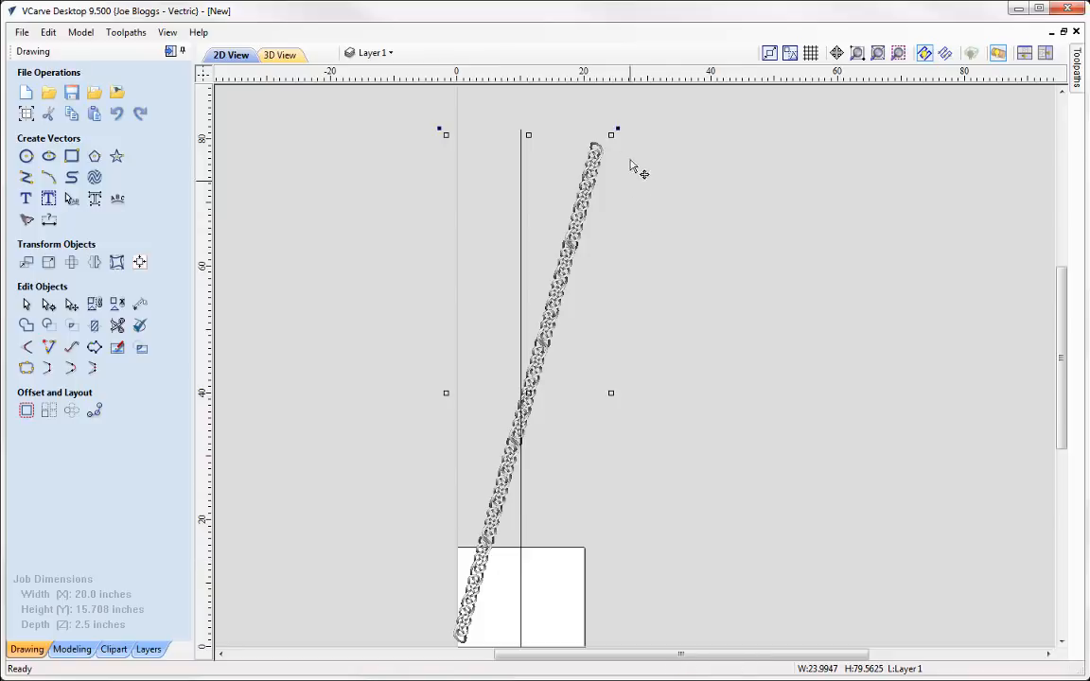
pyautogui.moveTo(618, 127); pyautogui.dragTo(584, 121)
pyautogui.moveTo(576, 121); pyautogui.dragTo(572, 118)
pyautogui.keyDown('ctrl'); pyautogui.moveTo(538, 328); pyautogui.dragTo(503, 330); pyautogui.keyUp('ctrl')
pyautogui.moveTo(546, 124); pyautogui.dragTo(536, 127)
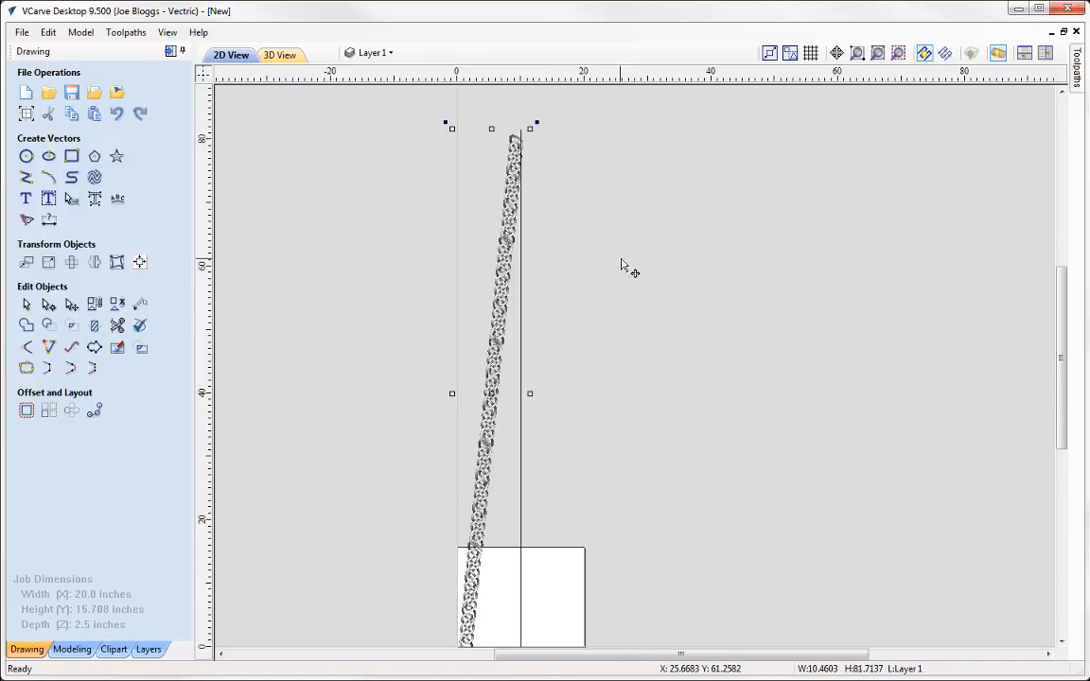
pyautogui.moveTo(603, 576); pyautogui.dragTo(621, 396, button='middle')
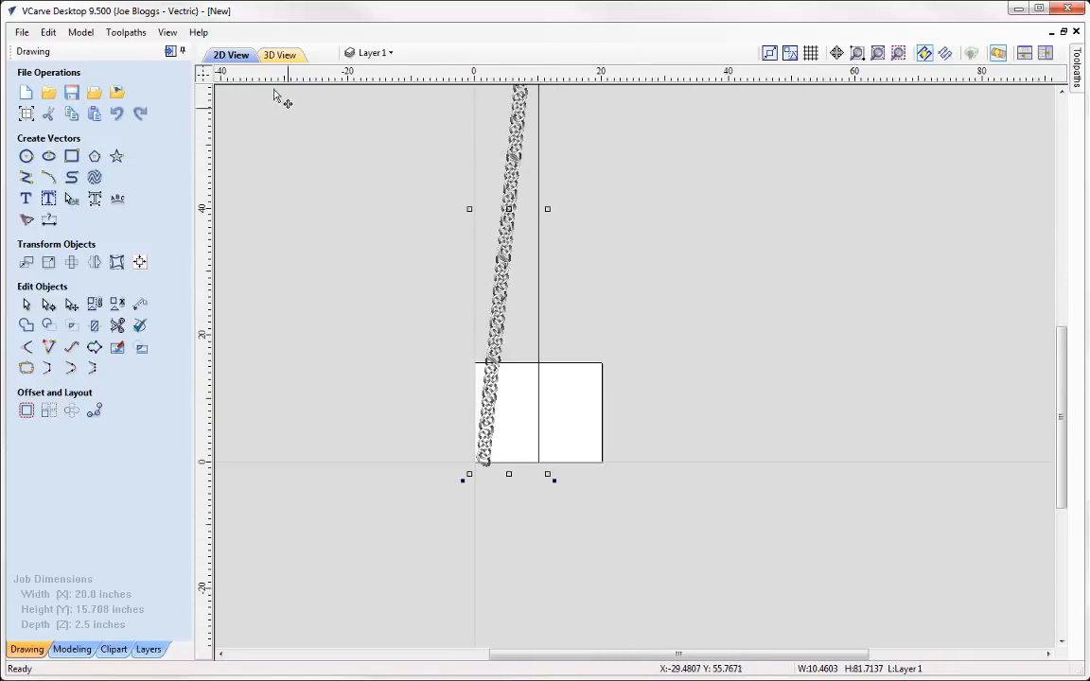
# - Check the steeper weave strip on the cylinder in the 3D view and return to the flat 2D layout
pyautogui.click(280, 54)
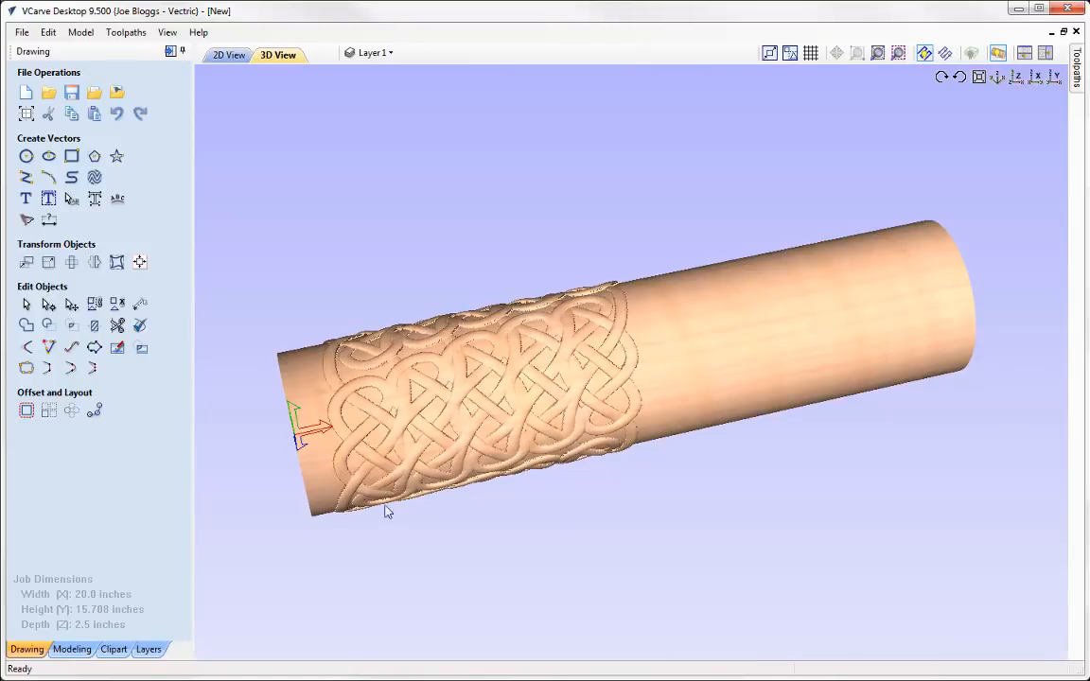
pyautogui.click(229, 54)
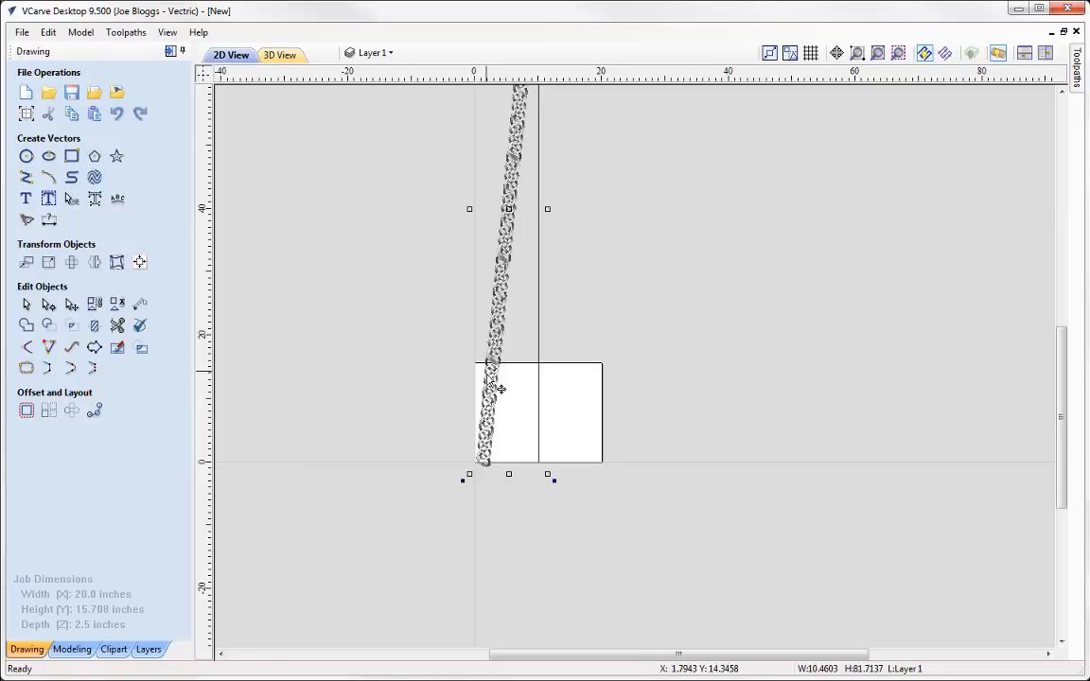
pyautogui.click(560, 433)
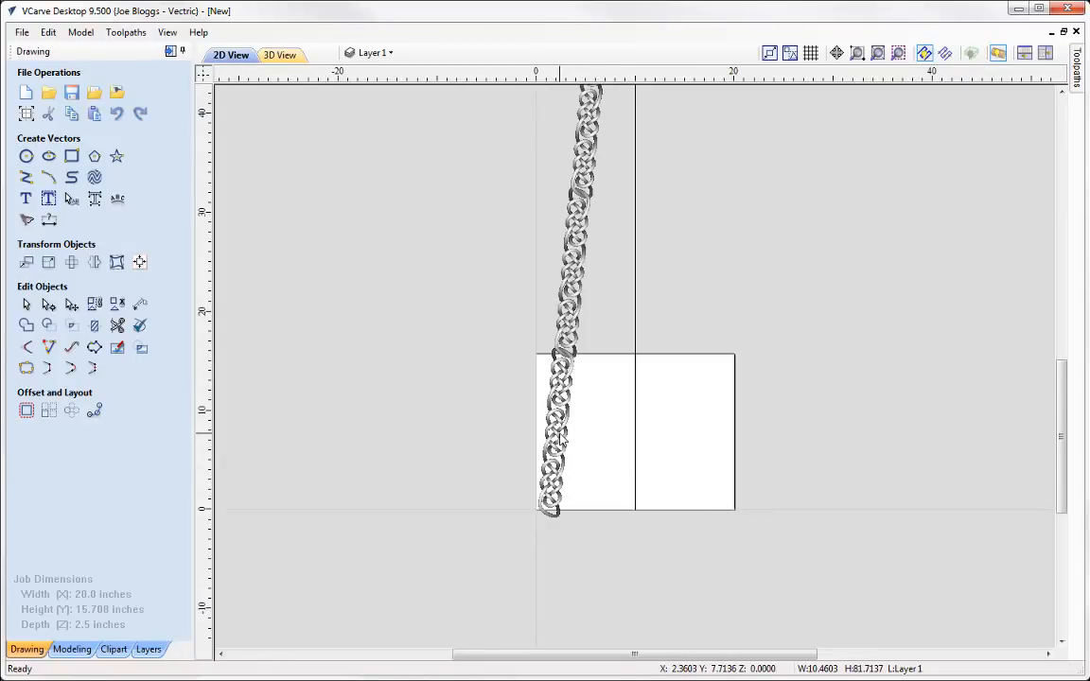
# - Nudge the weave strip to the job's left edge and tilt its upper end onto the guide line, about 12.2 by 81.6 inches overall
pyautogui.press('Left')
pyautogui.press('Left')
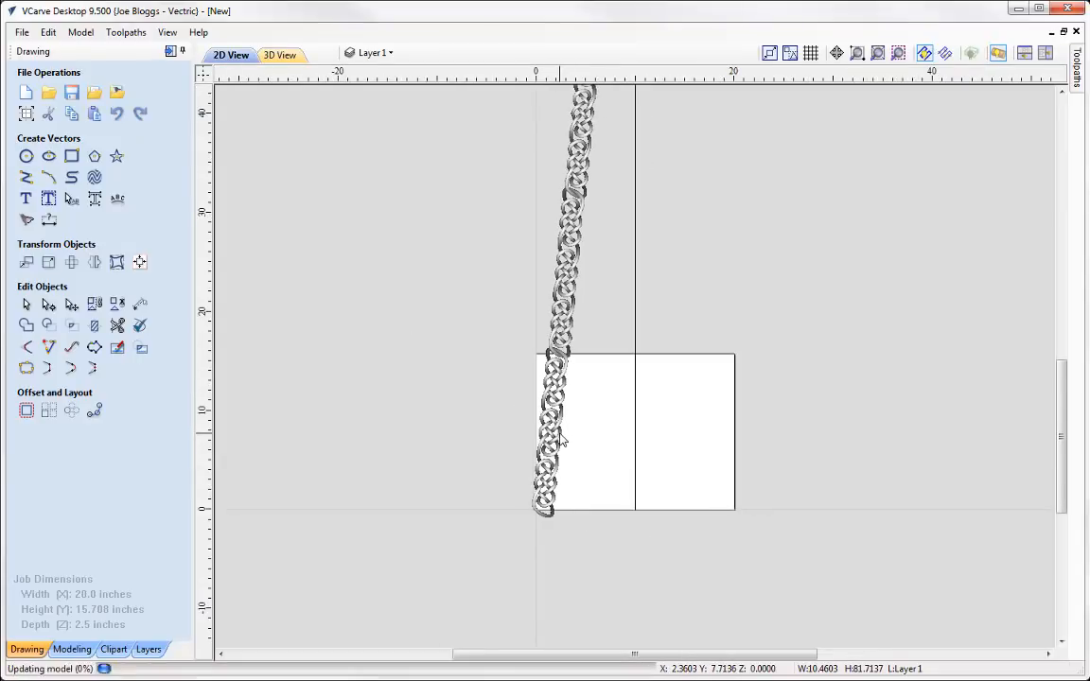
pyautogui.press('Left')
pyautogui.moveTo(722, 160); pyautogui.dragTo(562, 409, button='middle')
pyautogui.moveTo(563, 227); pyautogui.dragTo(564, 420, button='middle')
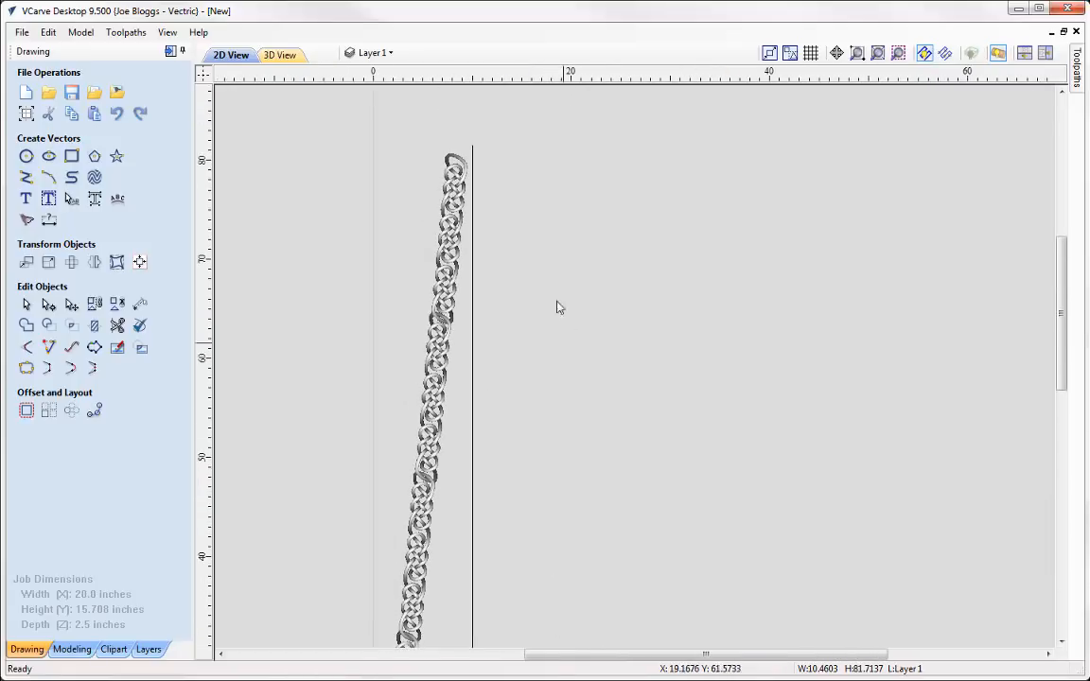
pyautogui.click(458, 175)
pyautogui.moveTo(483, 140); pyautogui.dragTo(489, 139)
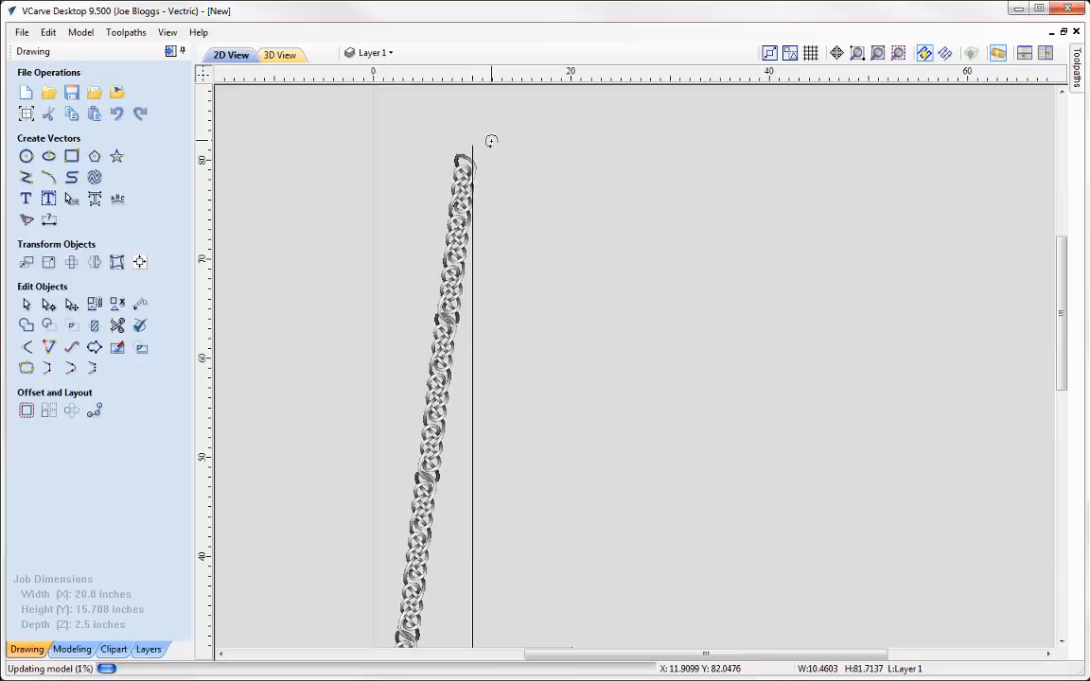
# - Examine the adjusted weave's wrap and edges on the cylinder in 3D, and return to the full strip in the 2D layout
pyautogui.click(282, 55)
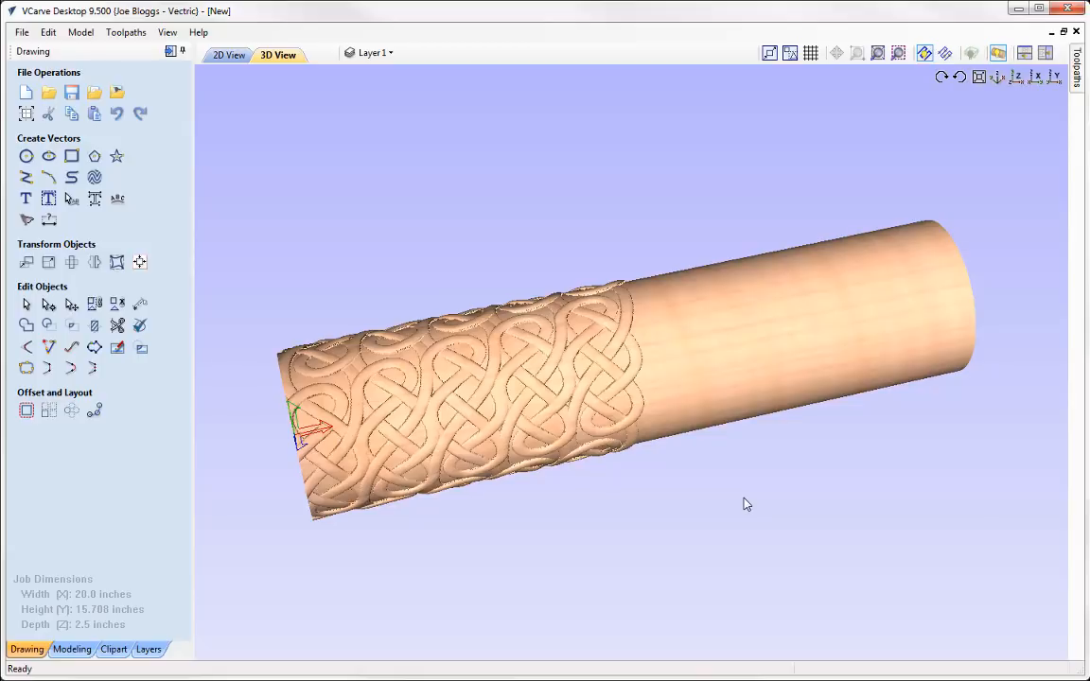
pyautogui.moveTo(601, 374); pyautogui.dragTo(661, 588)
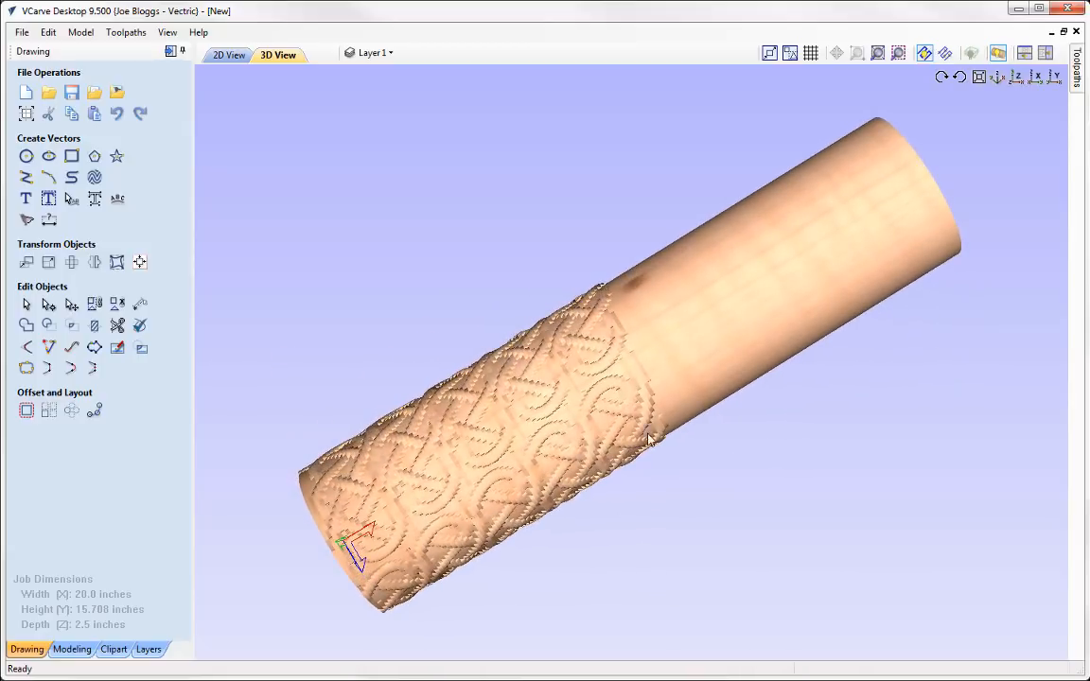
pyautogui.click(226, 59)
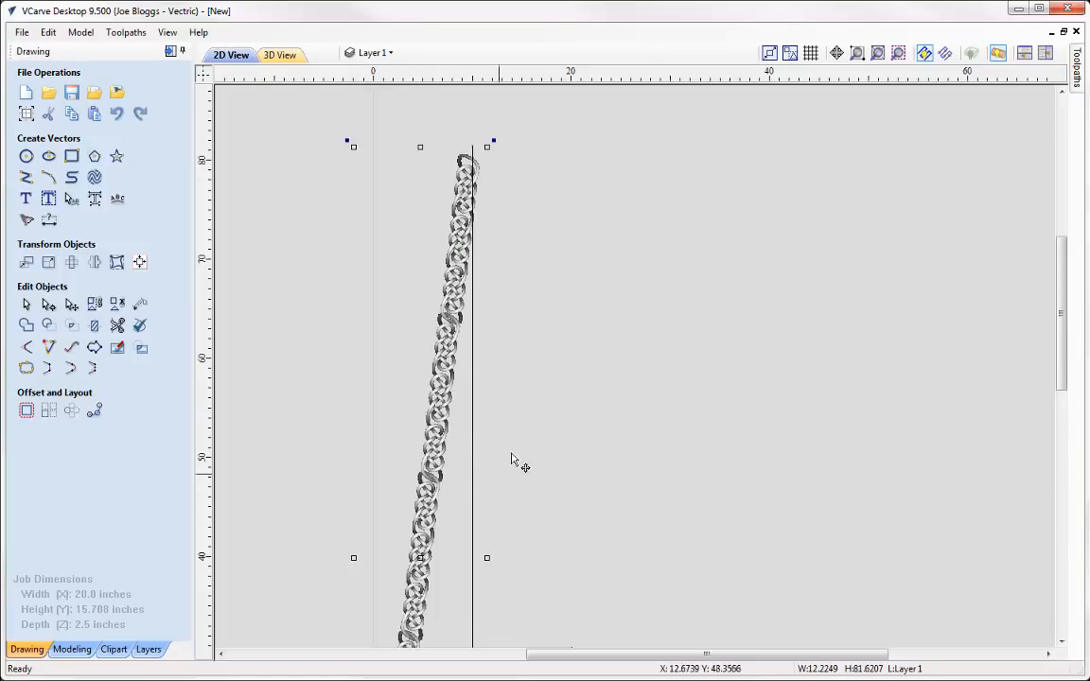
pyautogui.moveTo(537, 425); pyautogui.dragTo(563, 357, button='middle')
pyautogui.scroll(-1, 563, 356)
pyautogui.moveTo(449, 429); pyautogui.dragTo(564, 371, button='middle')
pyautogui.scroll(-1, 565, 371)
pyautogui.scroll(-1, 443, 446)
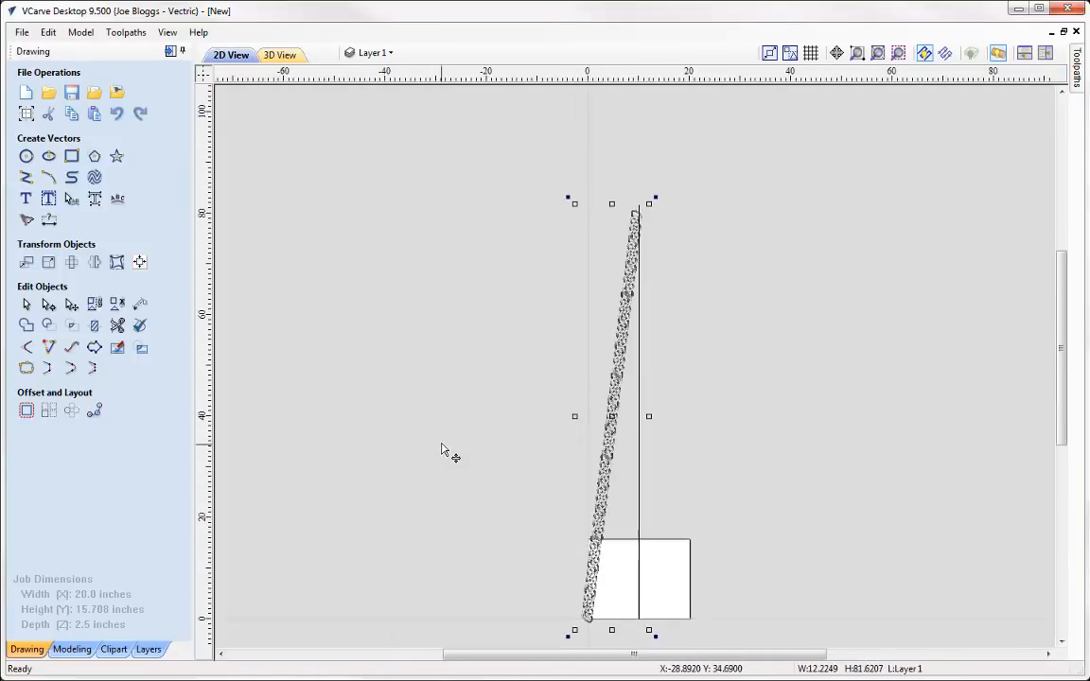
pyautogui.moveTo(443, 445); pyautogui.dragTo(389, 395, button='middle')
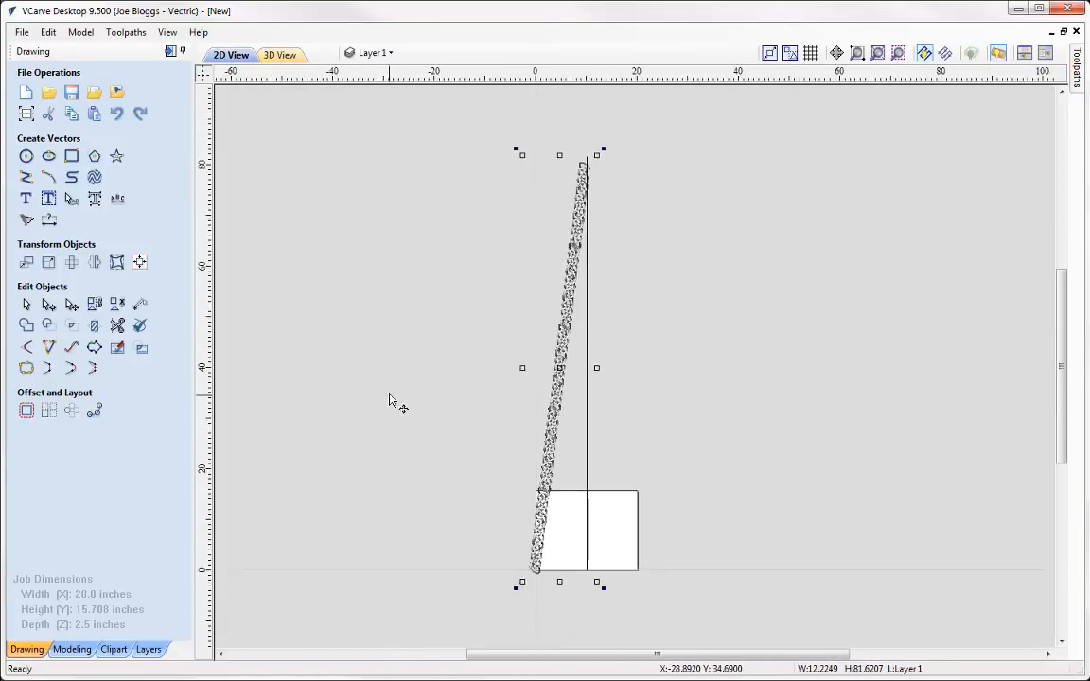
# - Insert a new component level above Level 2 and make it the selected level
pyautogui.click(75, 650)
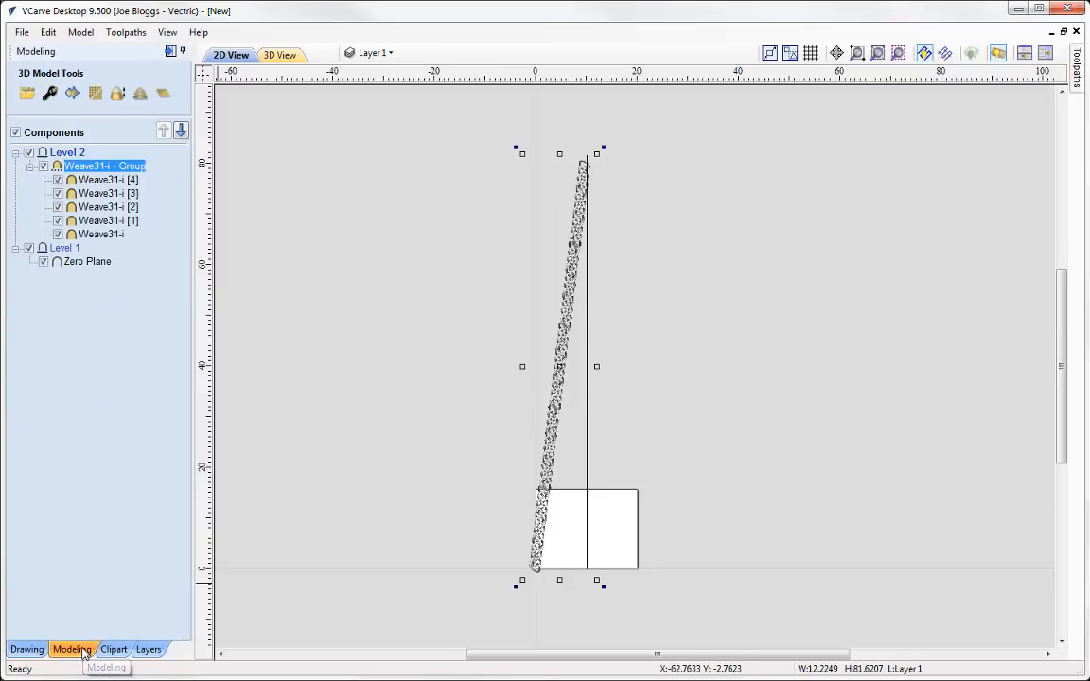
pyautogui.click(68, 155)
pyautogui.rightClick(74, 154)
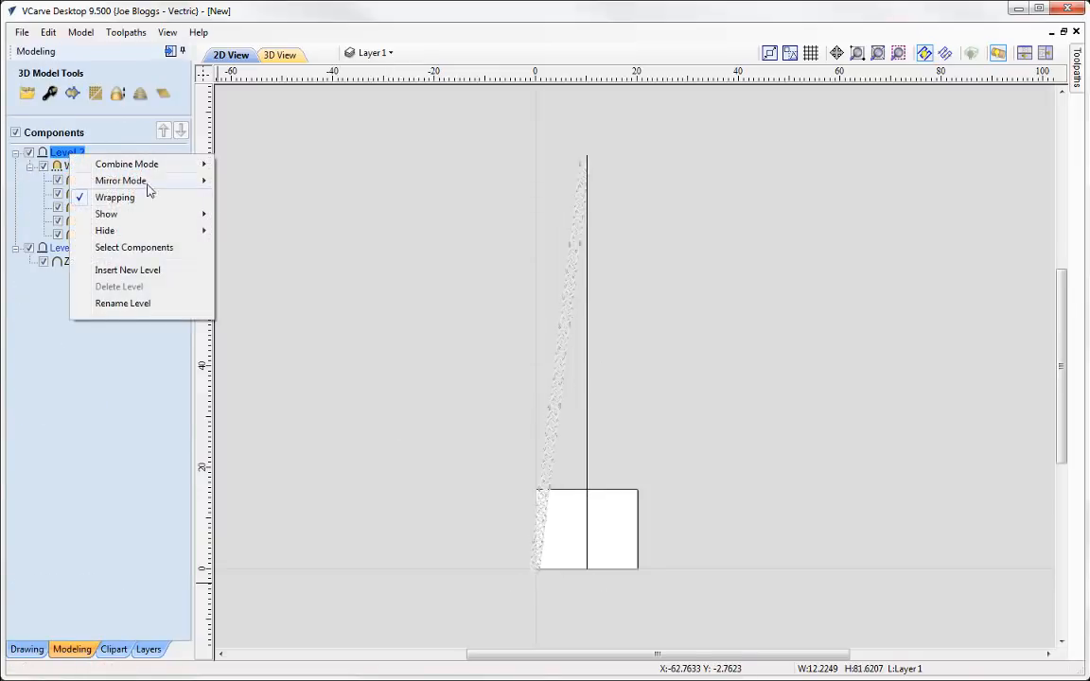
pyautogui.click(129, 271)
pyautogui.click(59, 150)
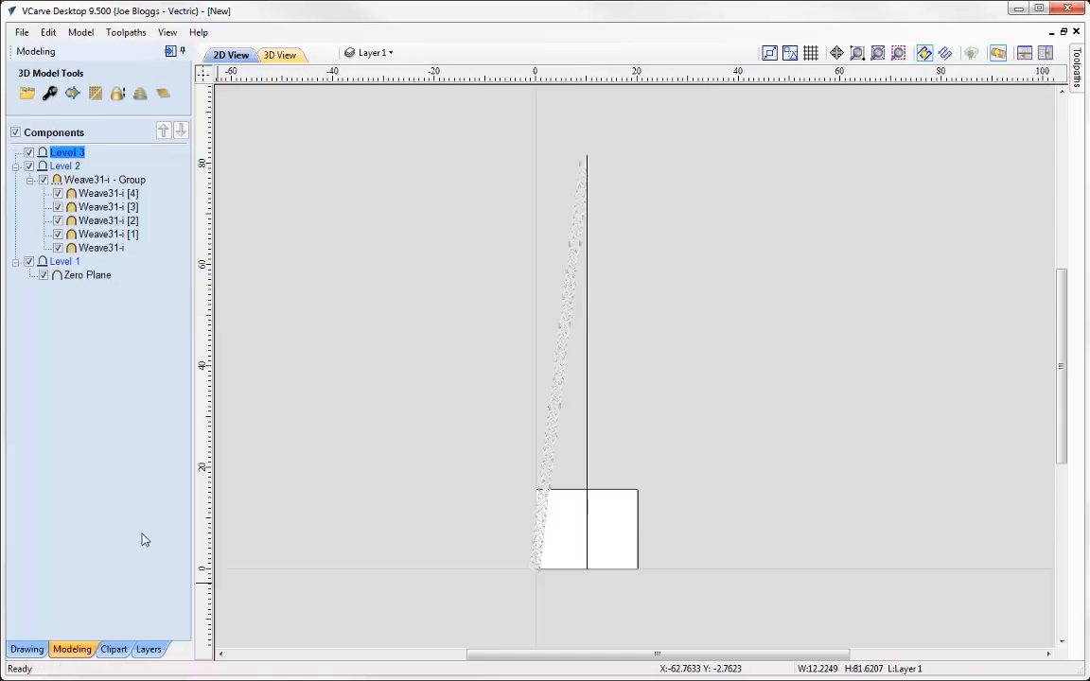
# - Place the Circular_0.75 shape from the 3D Tabs clipart folder beside the vertical guide line inside the job
pyautogui.click(114, 649)
pyautogui.scroll(2, 414, 401)
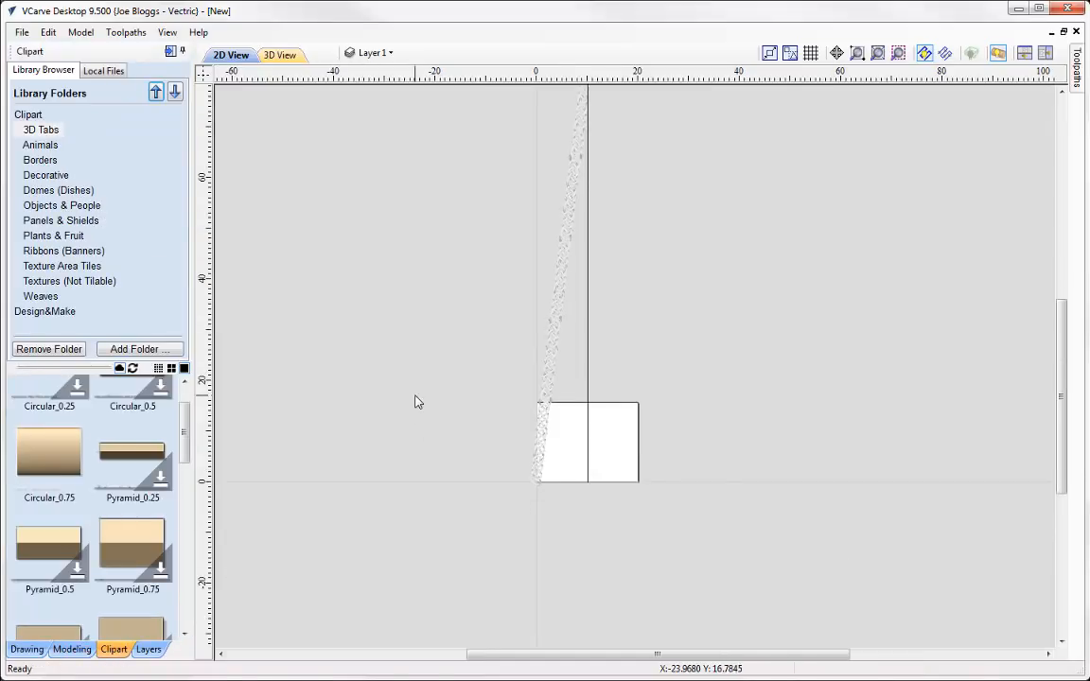
pyautogui.click(35, 126)
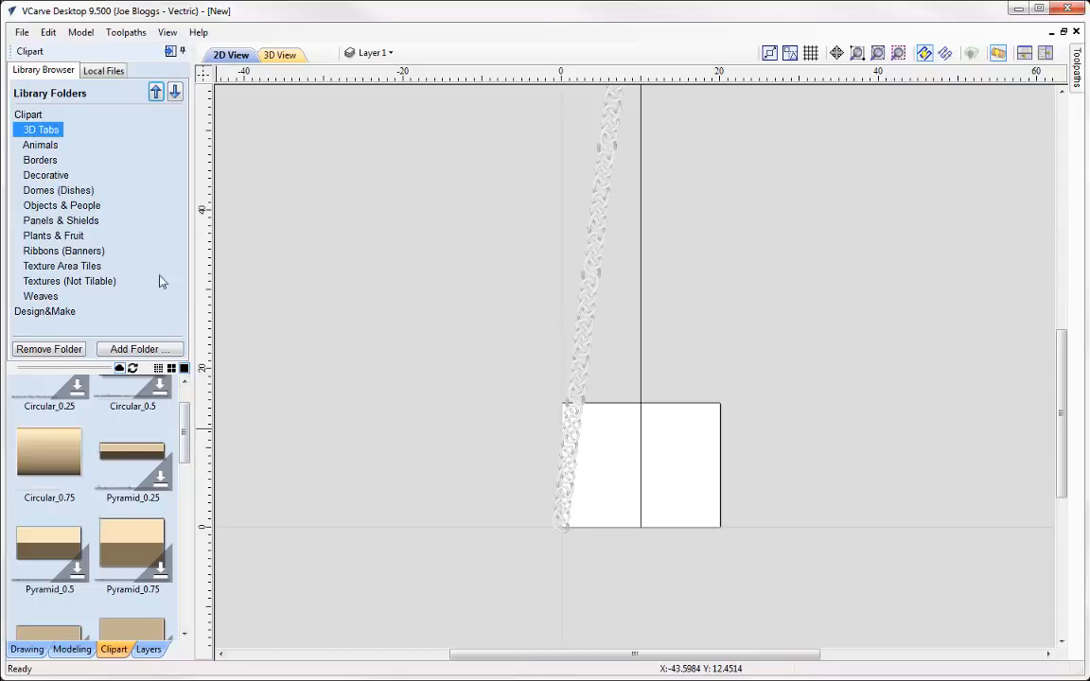
pyautogui.scroll(1, 192, 440)
pyautogui.moveTo(42, 511); pyautogui.dragTo(649, 469)
pyautogui.scroll(5, 642, 473)
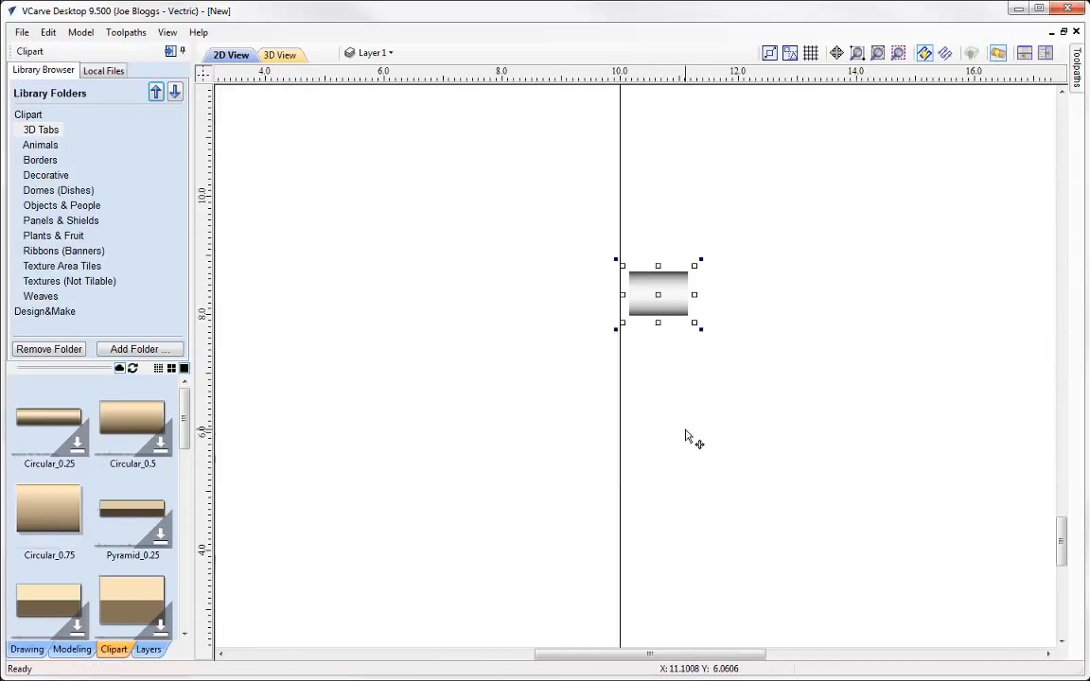
# - Rotate the Circular_0.75 component 90 degrees and widen it to about 1.9 by 1.0 inches
pyautogui.press('4')
pyautogui.press('4')
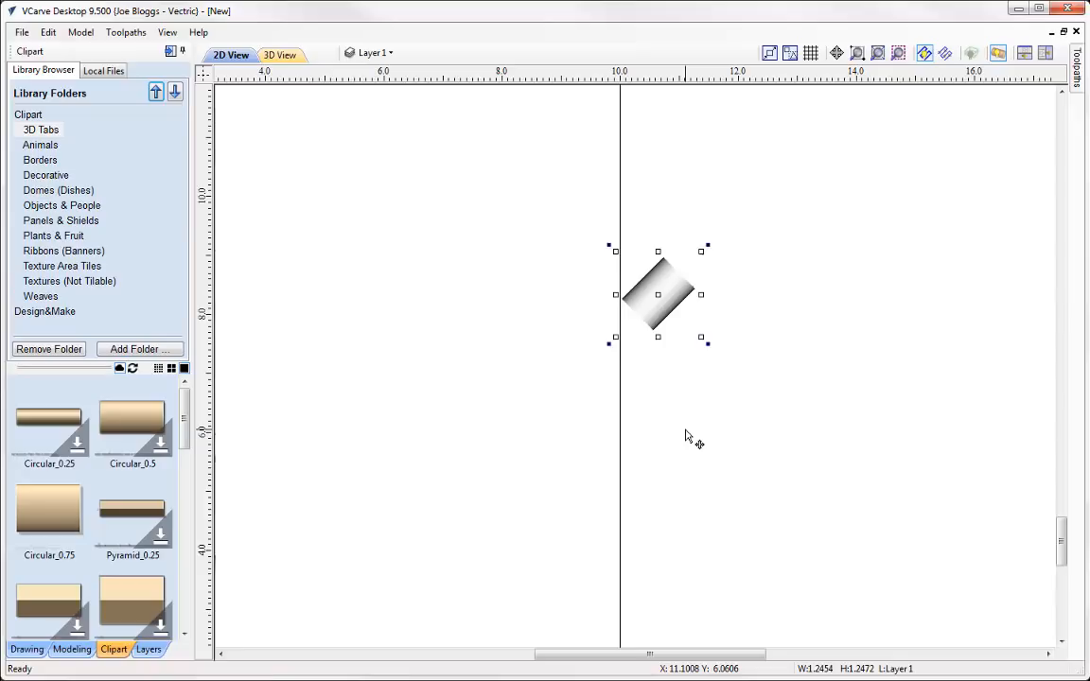
pyautogui.moveTo(687, 295); pyautogui.dragTo(752, 295)
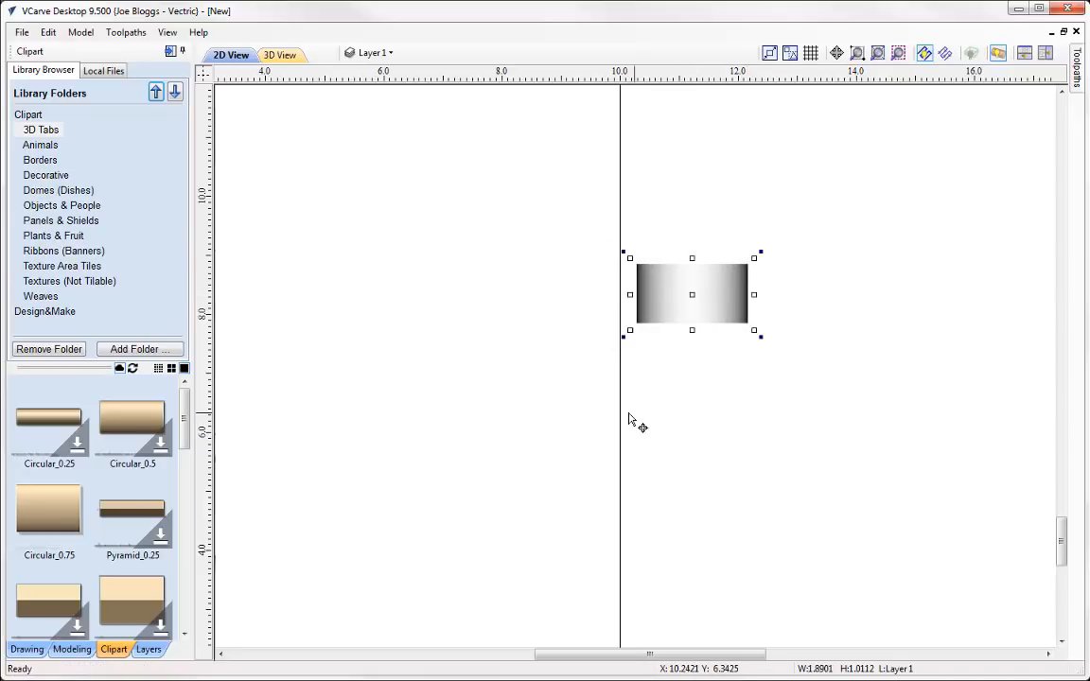
# - Set the Circular_0.75 component's shape height to 0.3 inches and close its properties
pyautogui.click(72, 649)
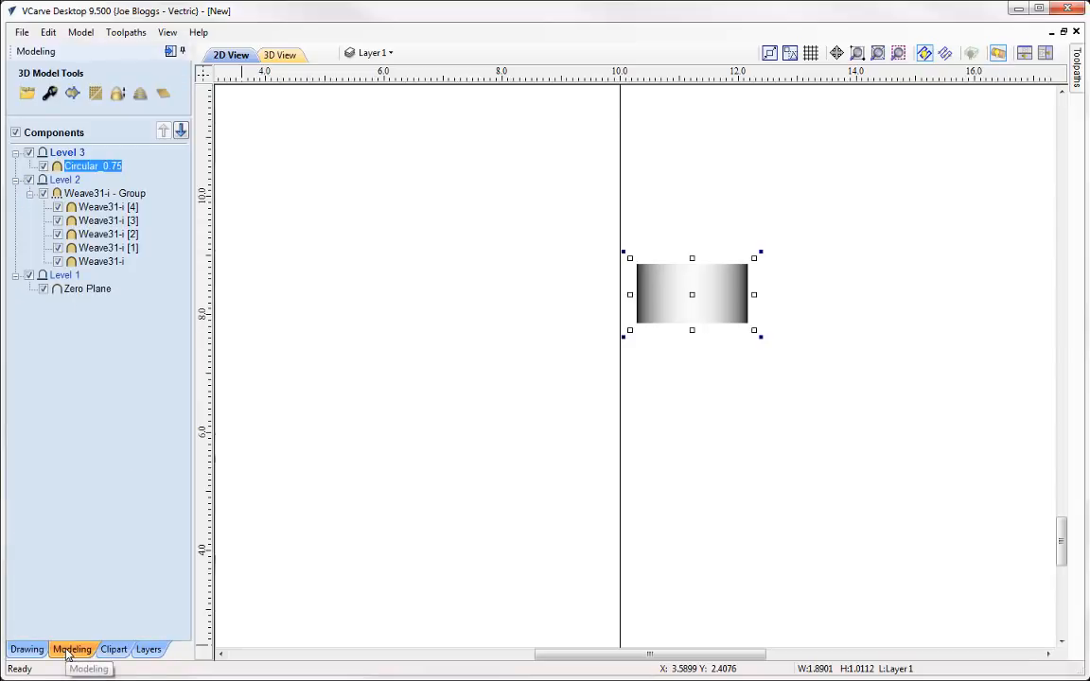
pyautogui.doubleClick(57, 170)
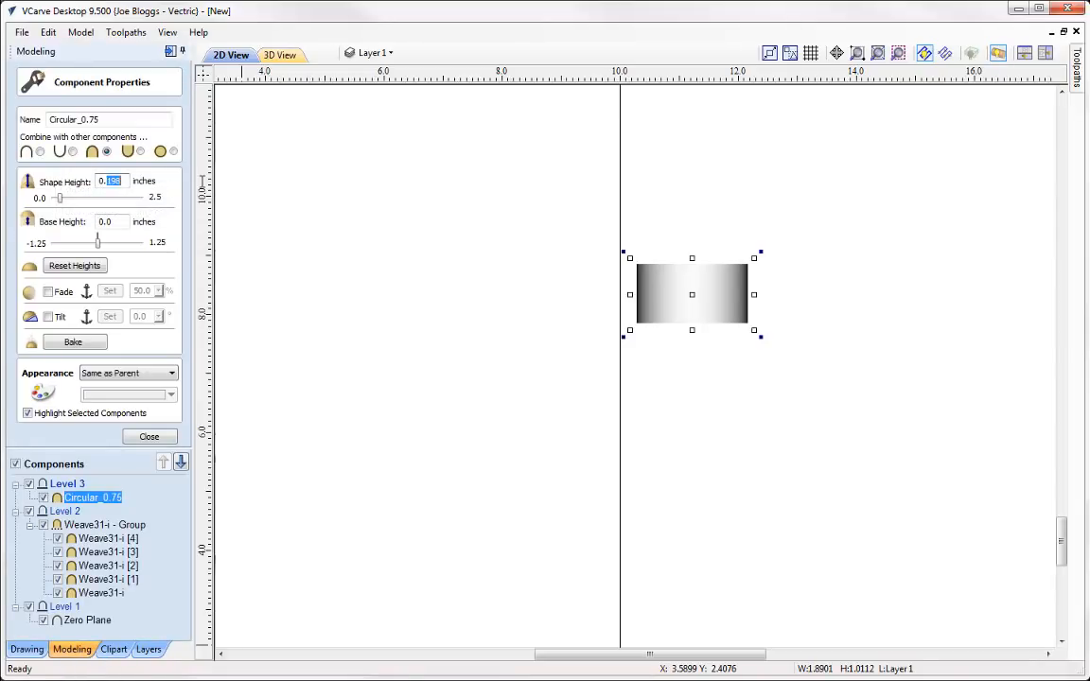
pyautogui.write('0.3')
pyautogui.press('Return')
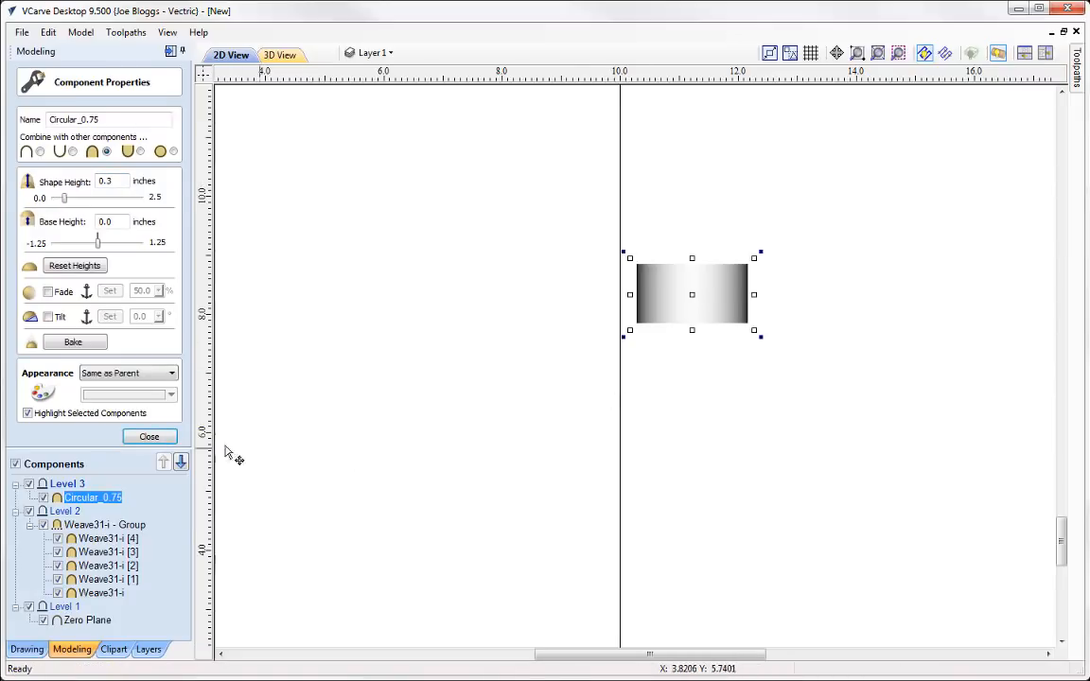
pyautogui.click(149, 436)
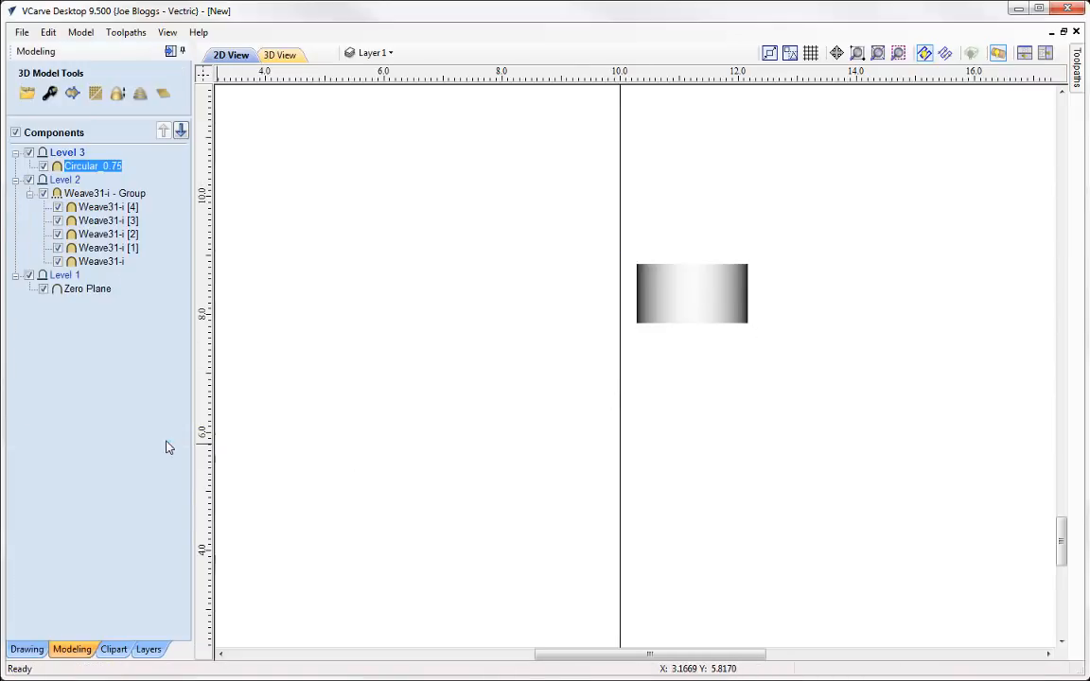
# - Center the Circular_0.75 component in the material both horizontally and vertically
pyautogui.click(26, 649)
pyautogui.click(139, 263)
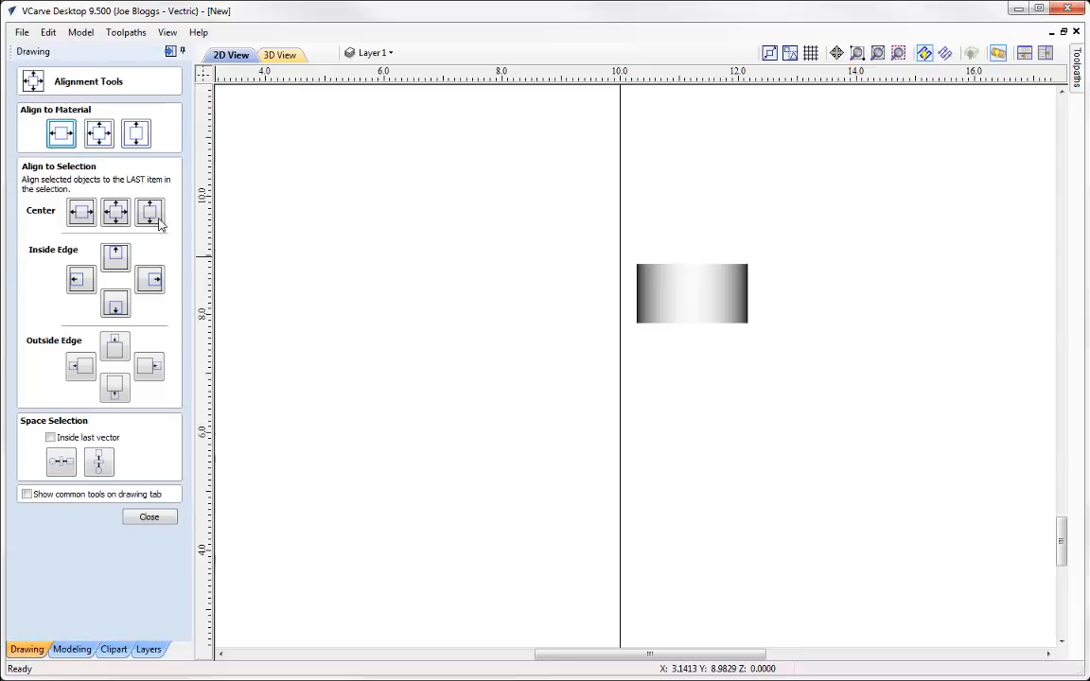
pyautogui.click(100, 135)
pyautogui.click(148, 516)
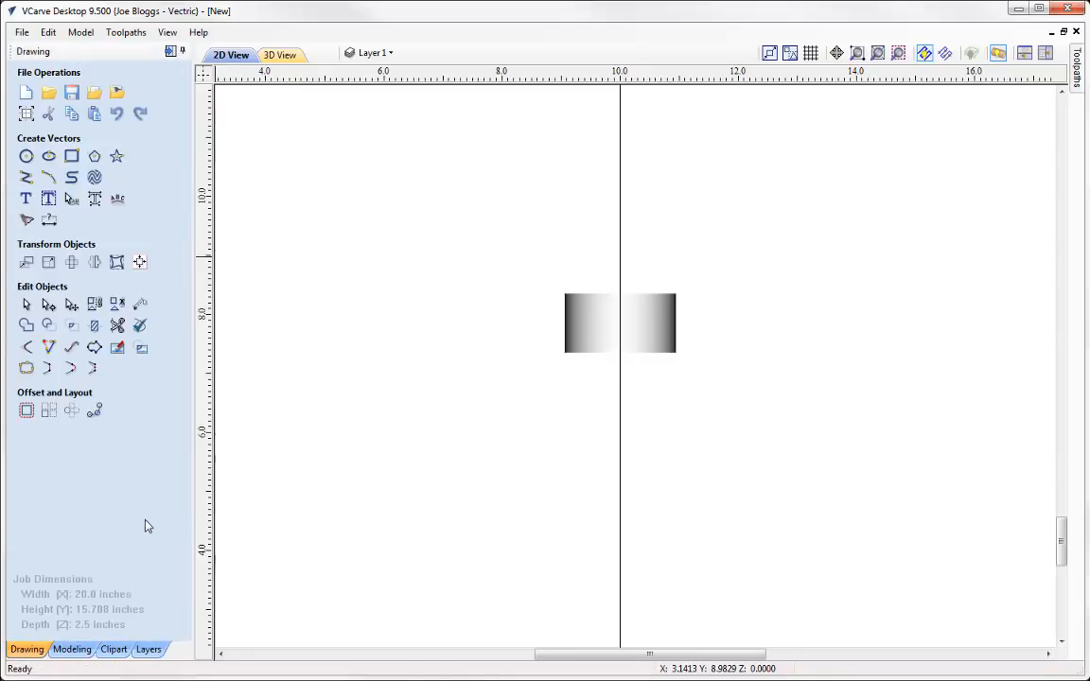
# - Stretch the circular component vertically beyond the job's upper and lower edges, keeping it about 1.9 inches wide
pyautogui.click(579, 338)
pyautogui.scroll(-3, 738, 301)
pyautogui.moveTo(739, 367); pyautogui.dragTo(640, 492, button='middle')
pyautogui.moveTo(591, 415); pyautogui.dragTo(587, 224)
pyautogui.moveTo(649, 409); pyautogui.dragTo(639, 306, button='middle')
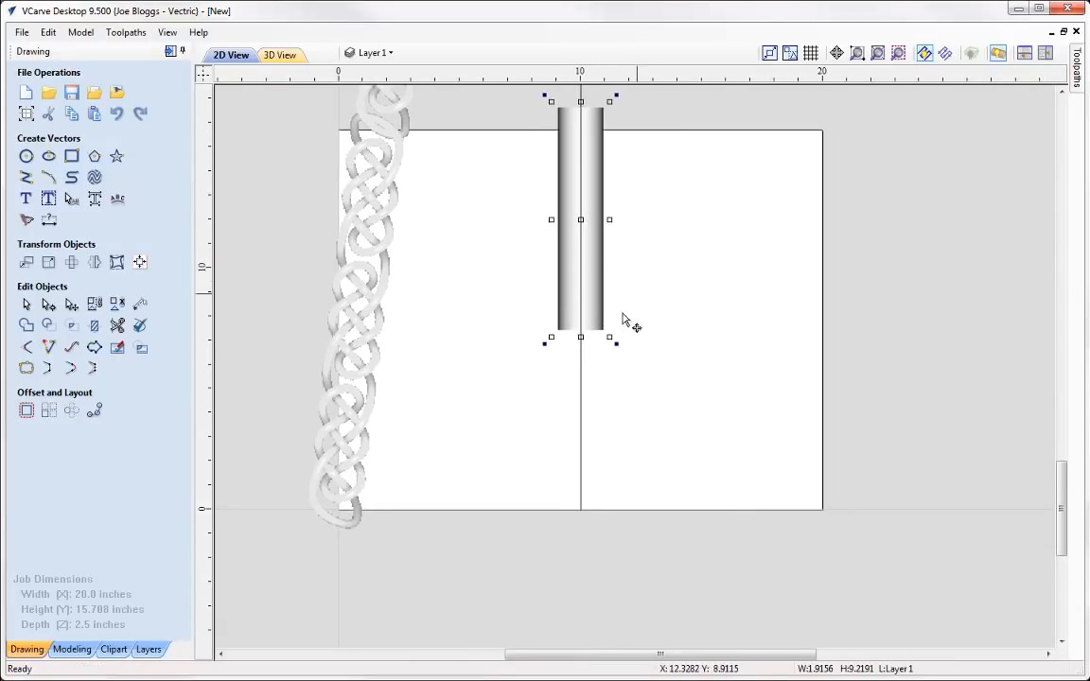
pyautogui.moveTo(580, 337); pyautogui.dragTo(580, 531)
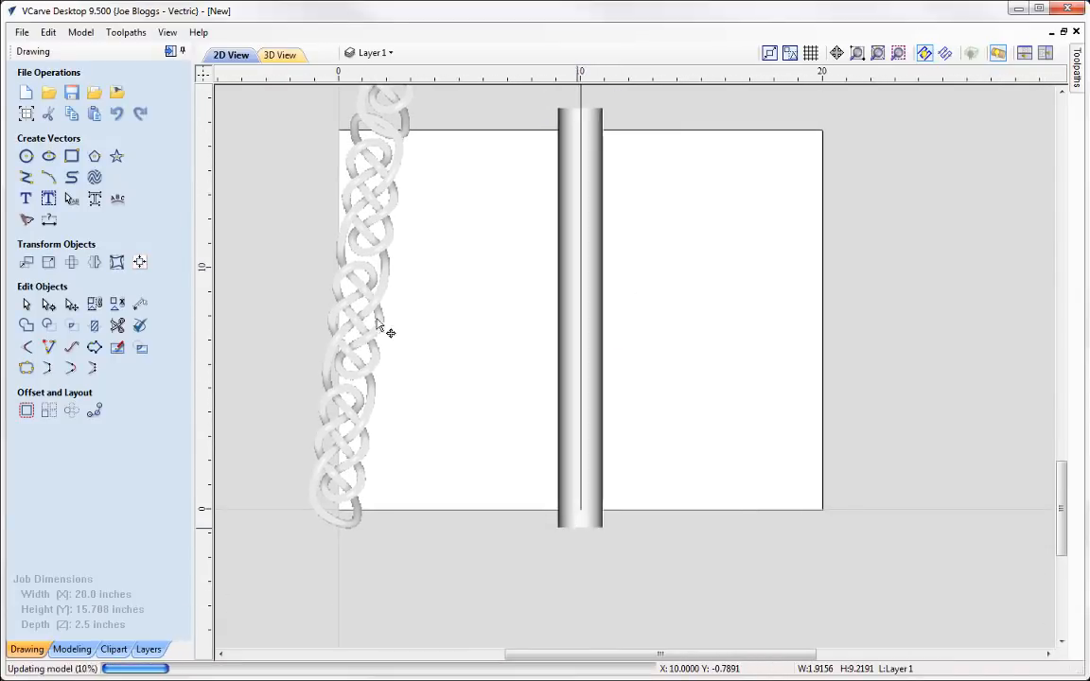
# - Check the ring on the cylinder in 3D and set Level 3's combine mode to Merge
pyautogui.click(281, 57)
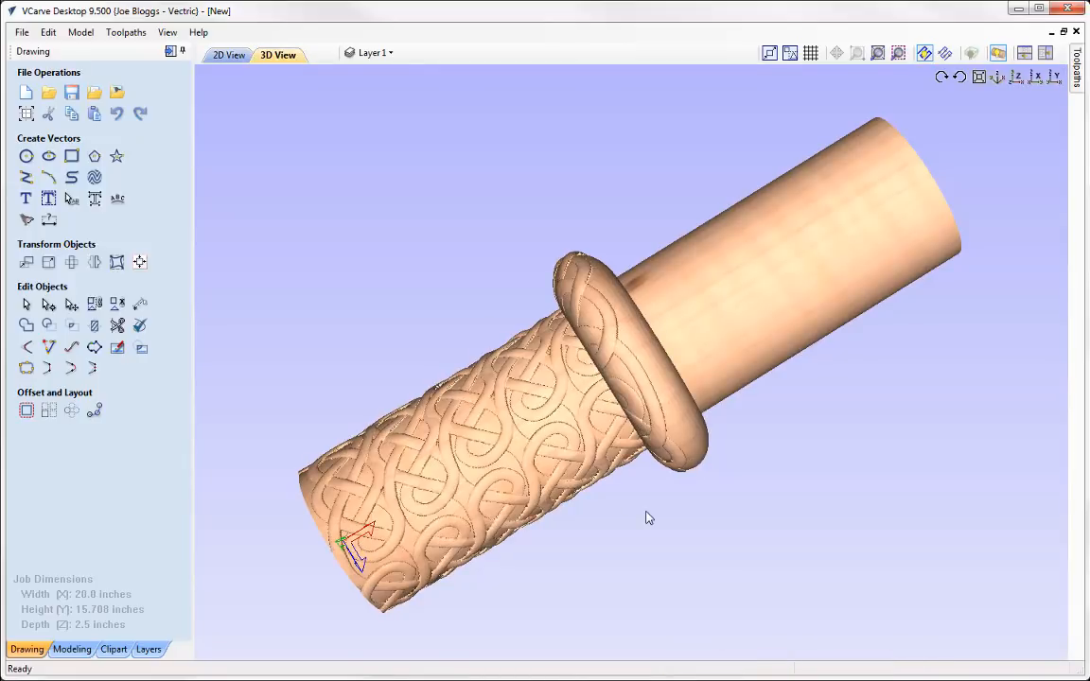
pyautogui.moveTo(627, 530); pyautogui.dragTo(583, 367)
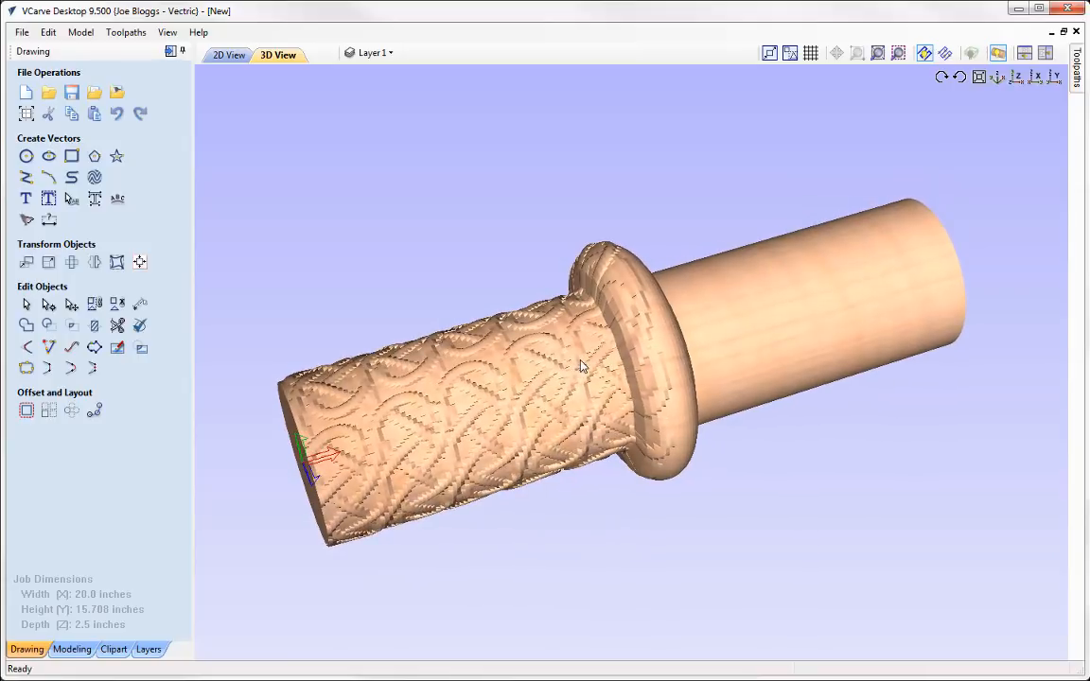
pyautogui.click(72, 650)
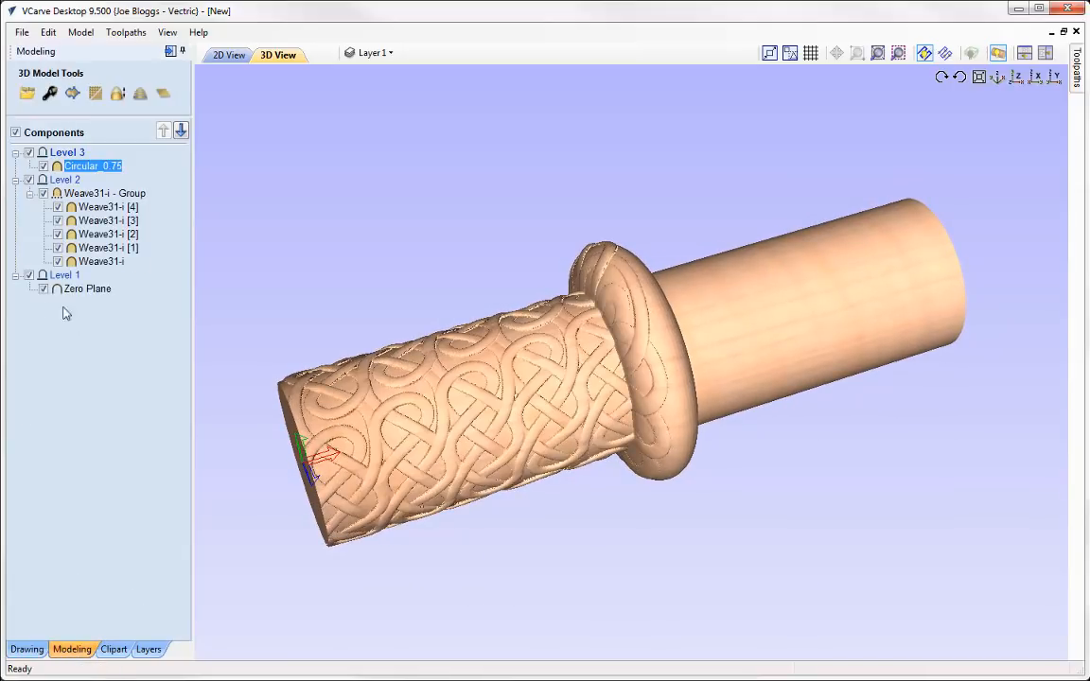
pyautogui.click(41, 157)
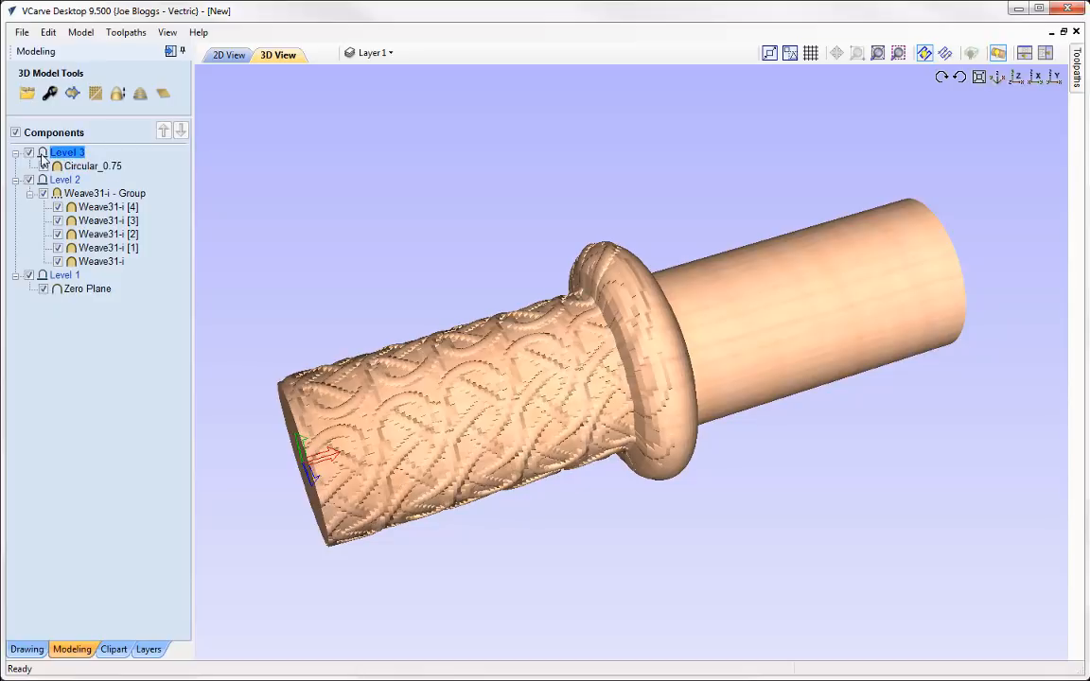
pyautogui.rightClick(43, 157)
pyautogui.moveTo(118, 167)
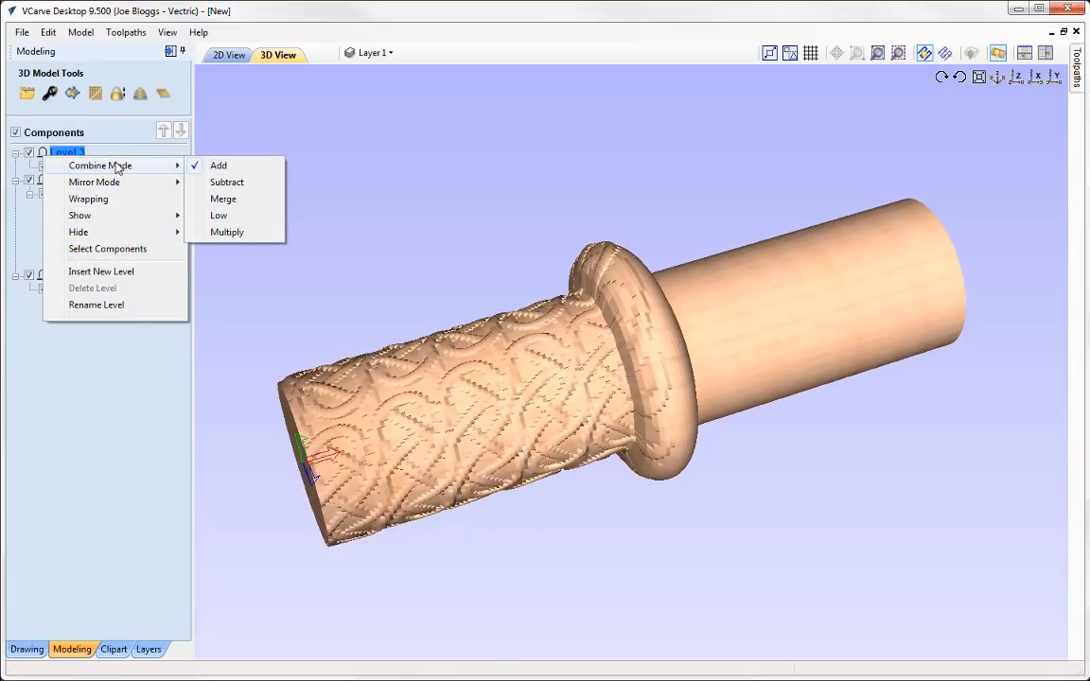
pyautogui.click(236, 203)
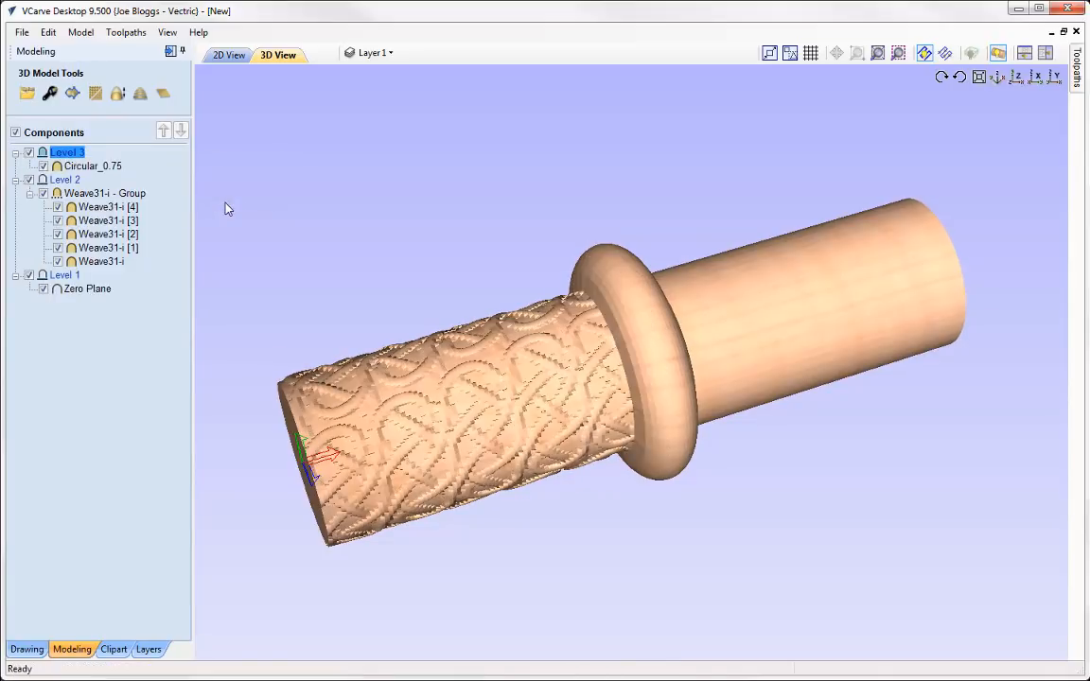
# - Lower the stretched ring component's shape height to 0.3 inches and inspect it on the cylinder
pyautogui.doubleClick(86, 165)
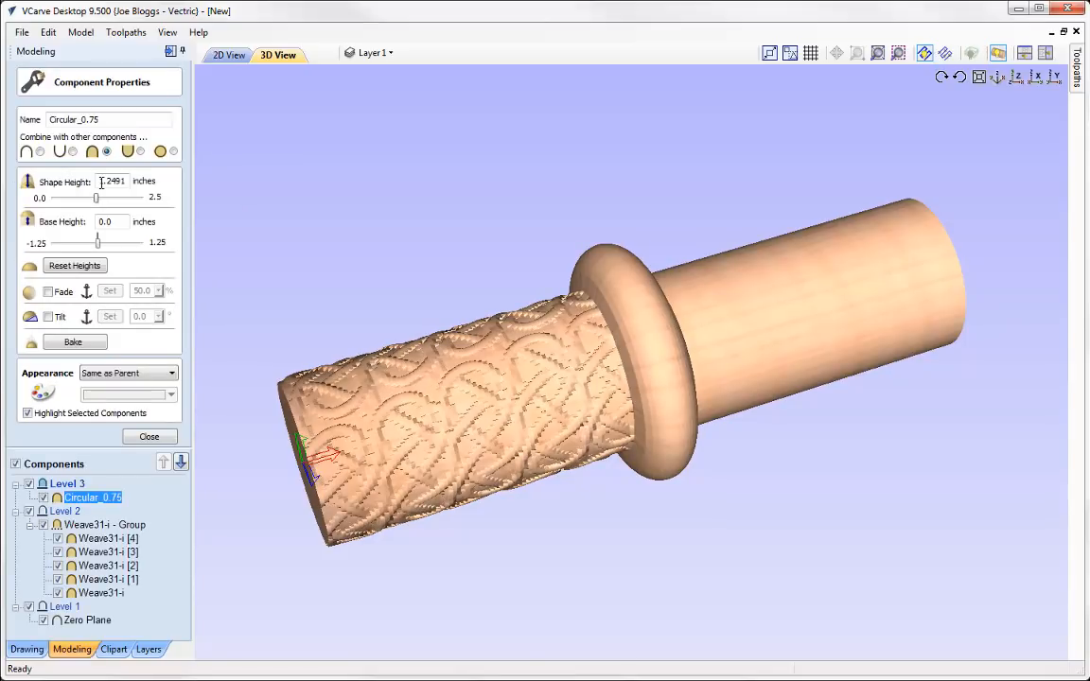
pyautogui.moveTo(99, 181); pyautogui.dragTo(144, 181)
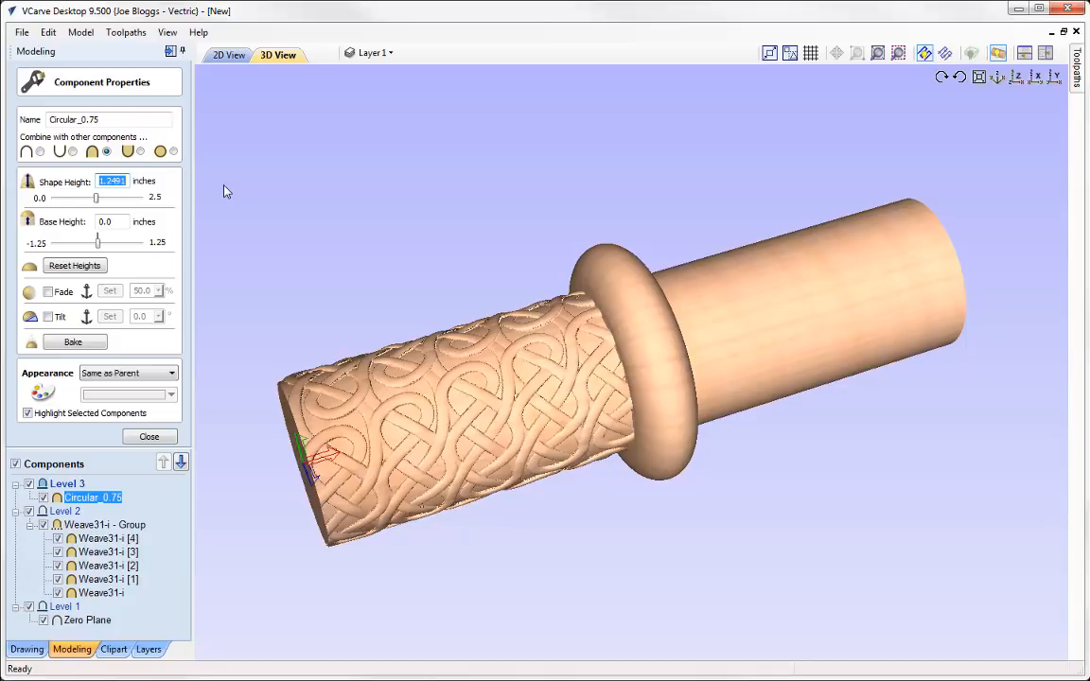
pyautogui.write('.')
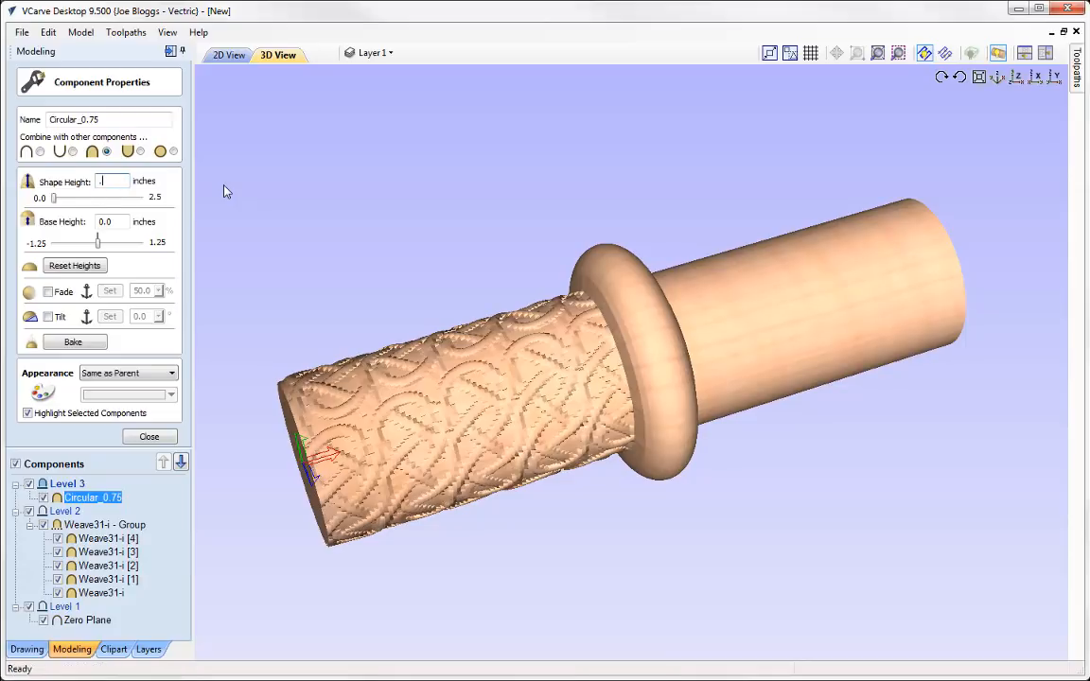
pyautogui.write('3')
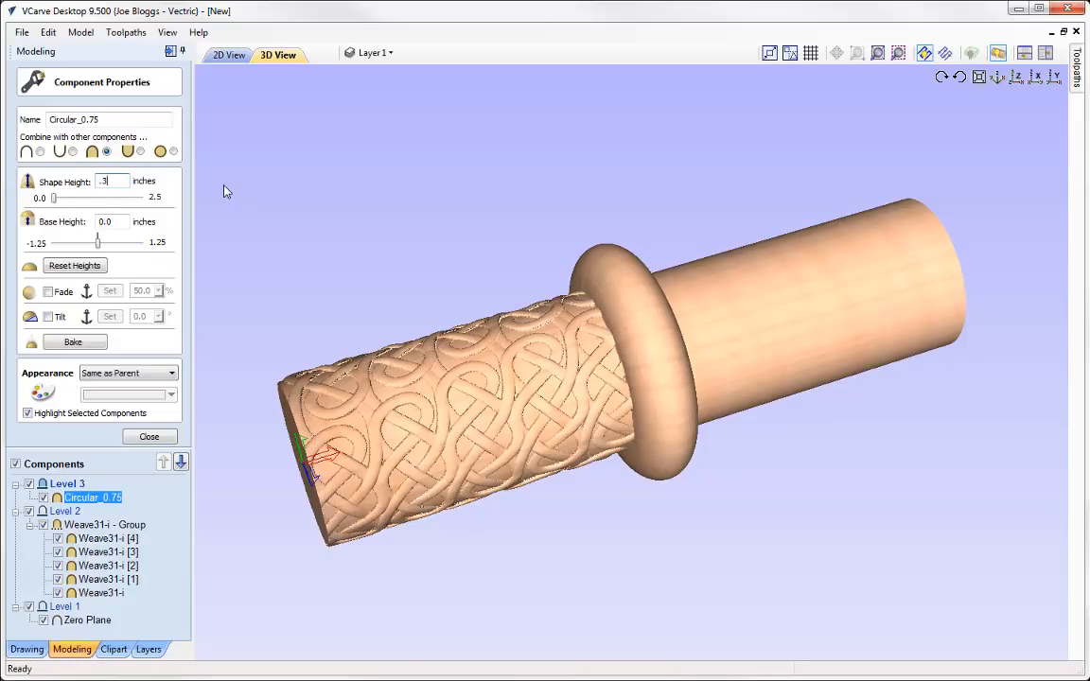
pyautogui.click(149, 436)
pyautogui.moveTo(416, 421); pyautogui.dragTo(604, 466)
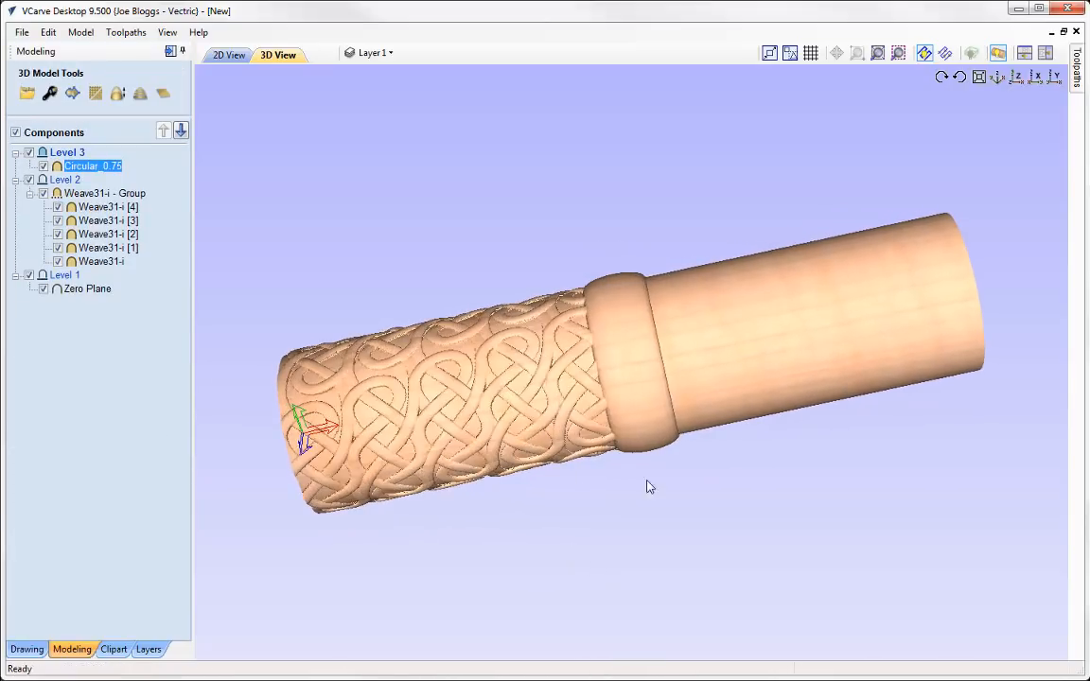
# - Duplicate the ring component, centre the copy on the weave-side end of the cylinder at X 0, and inspect both rings in 3D
pyautogui.moveTo(615, 339); pyautogui.dragTo(656, 390)
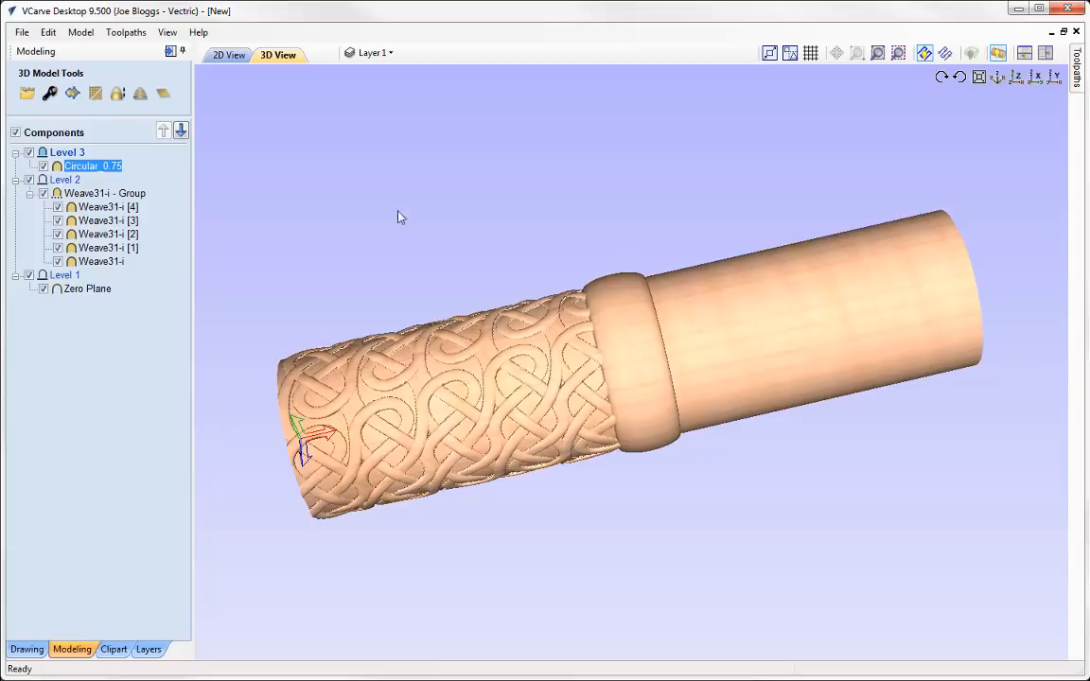
pyautogui.click(228, 55)
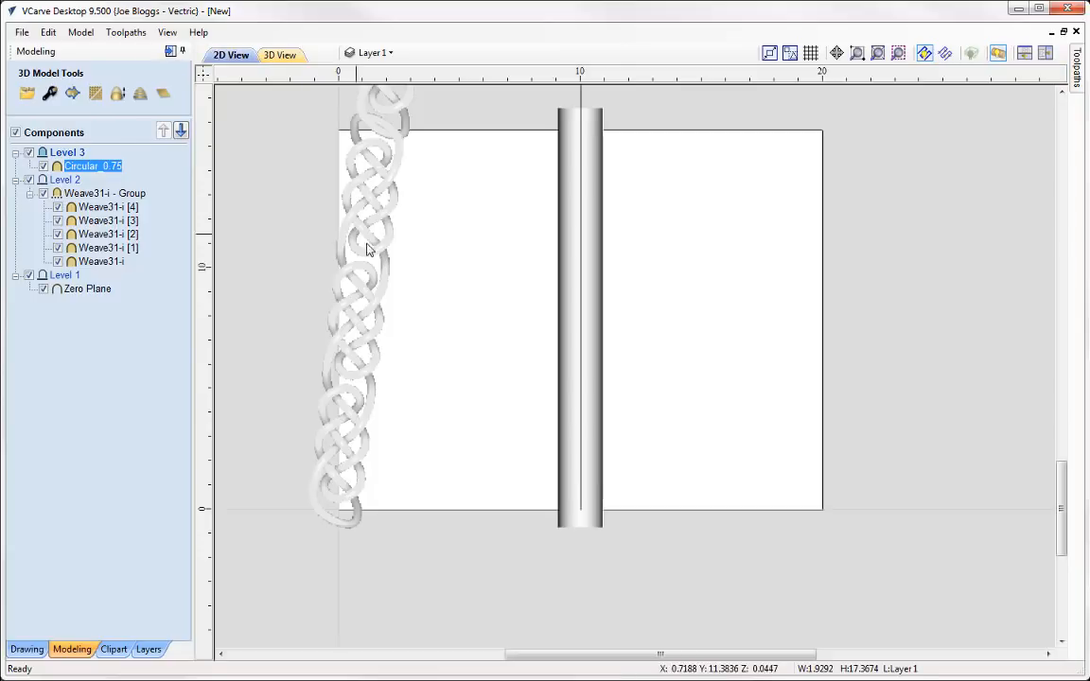
pyautogui.click(572, 384)
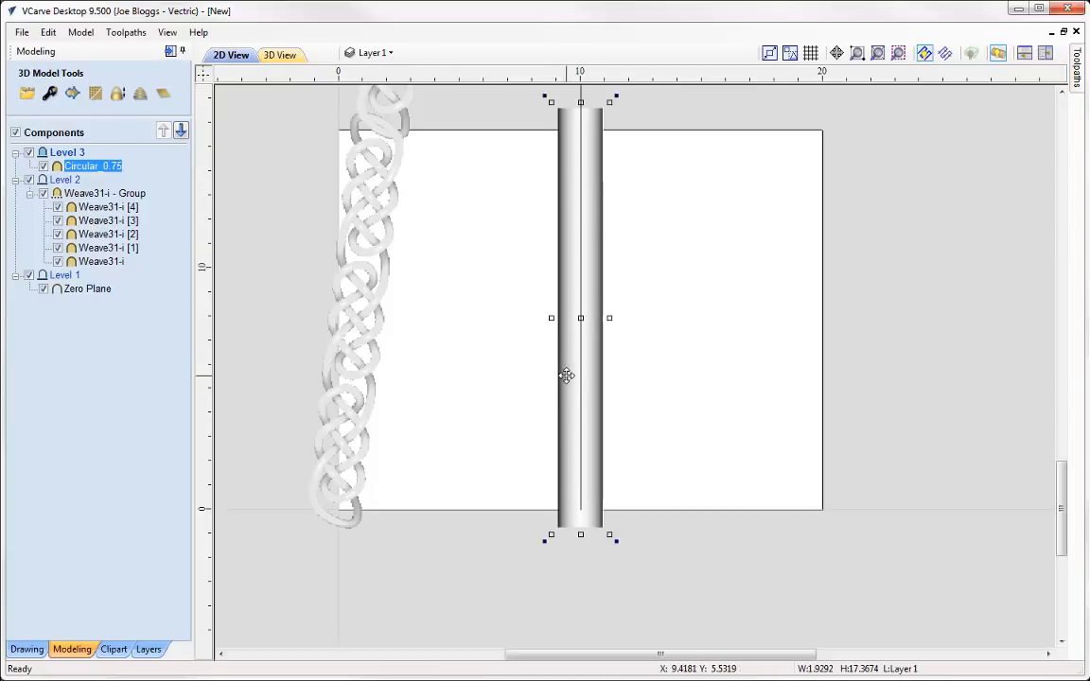
pyautogui.hotkey('ctrl', 'c')
pyautogui.hotkey('ctrl', 'v')
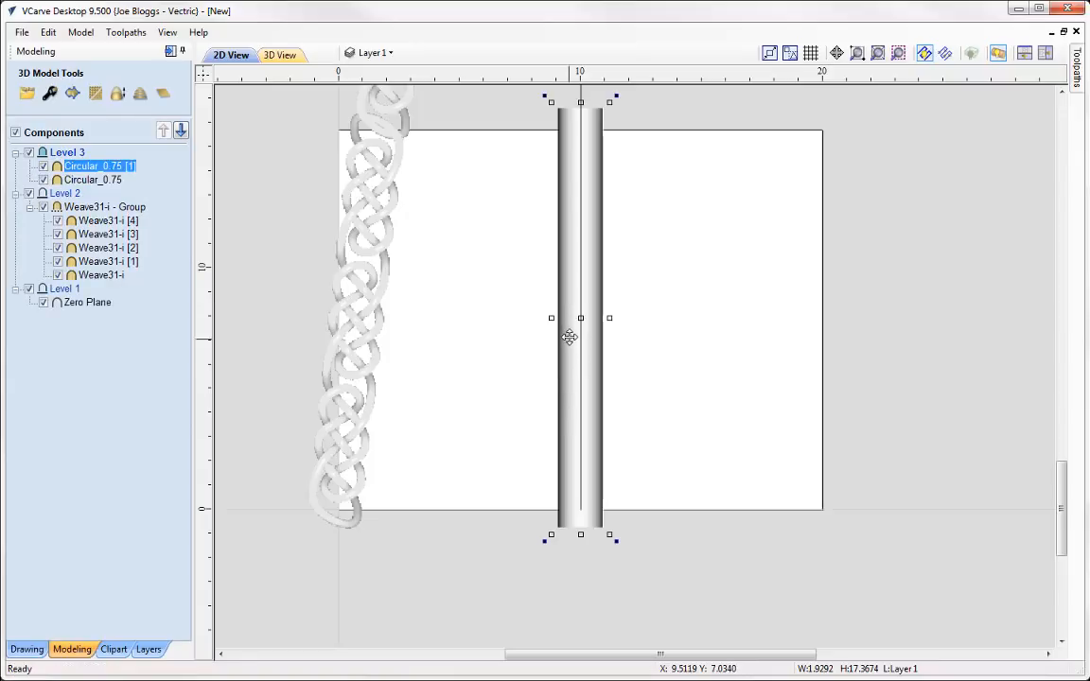
pyautogui.moveTo(581, 316); pyautogui.dragTo(498, 319)
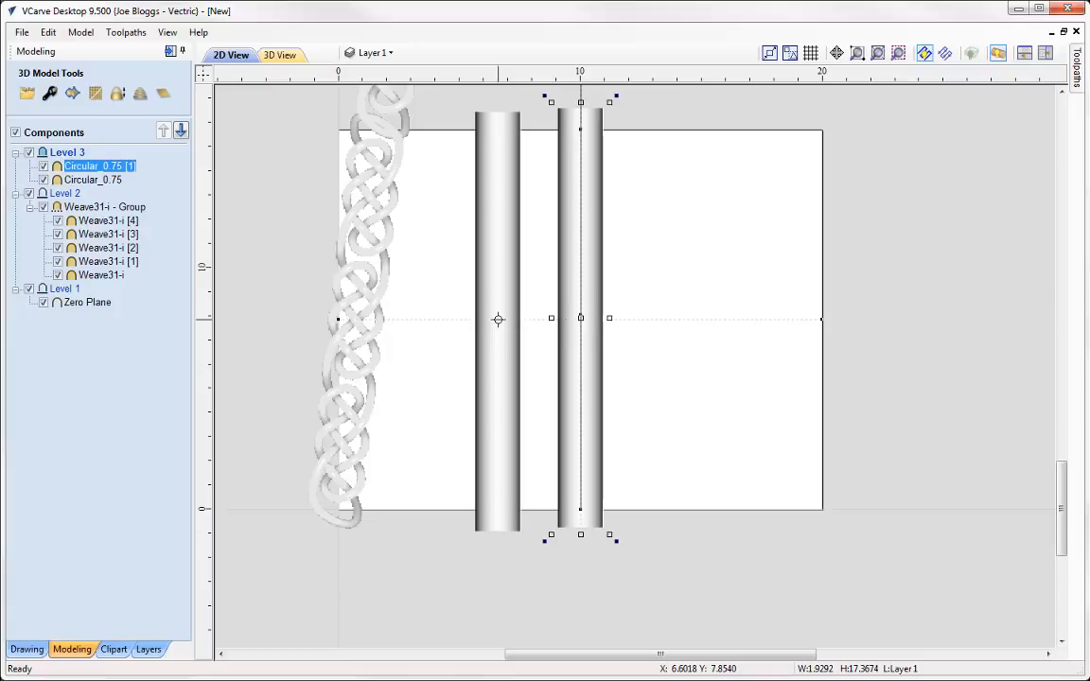
pyautogui.write('1')
pyautogui.press('Left')
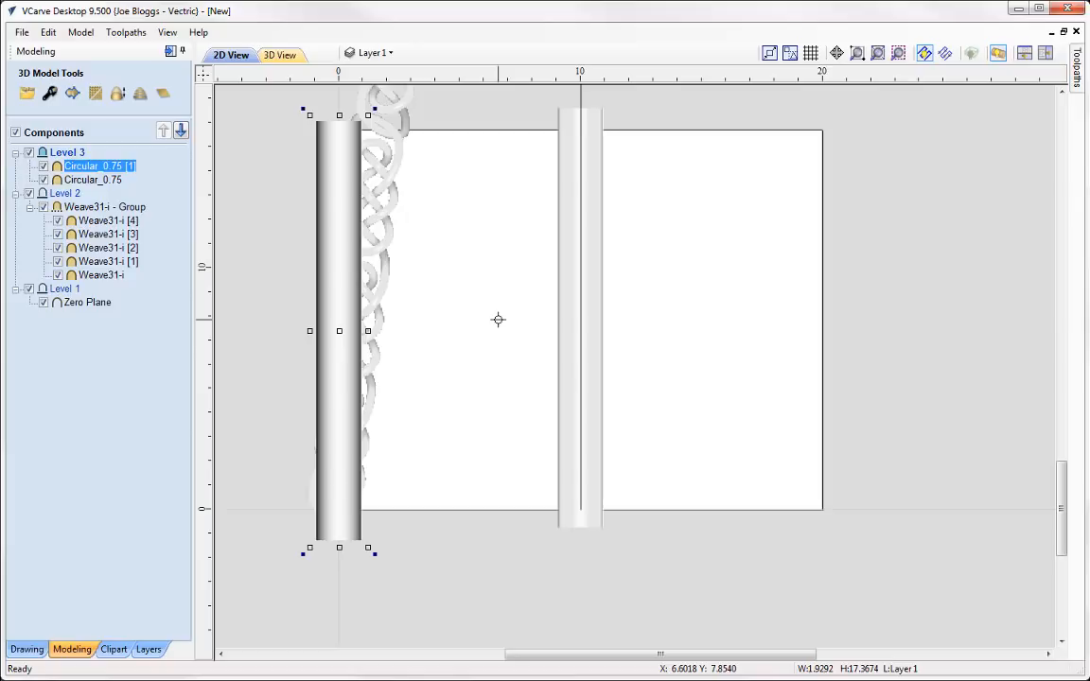
pyautogui.click(279, 55)
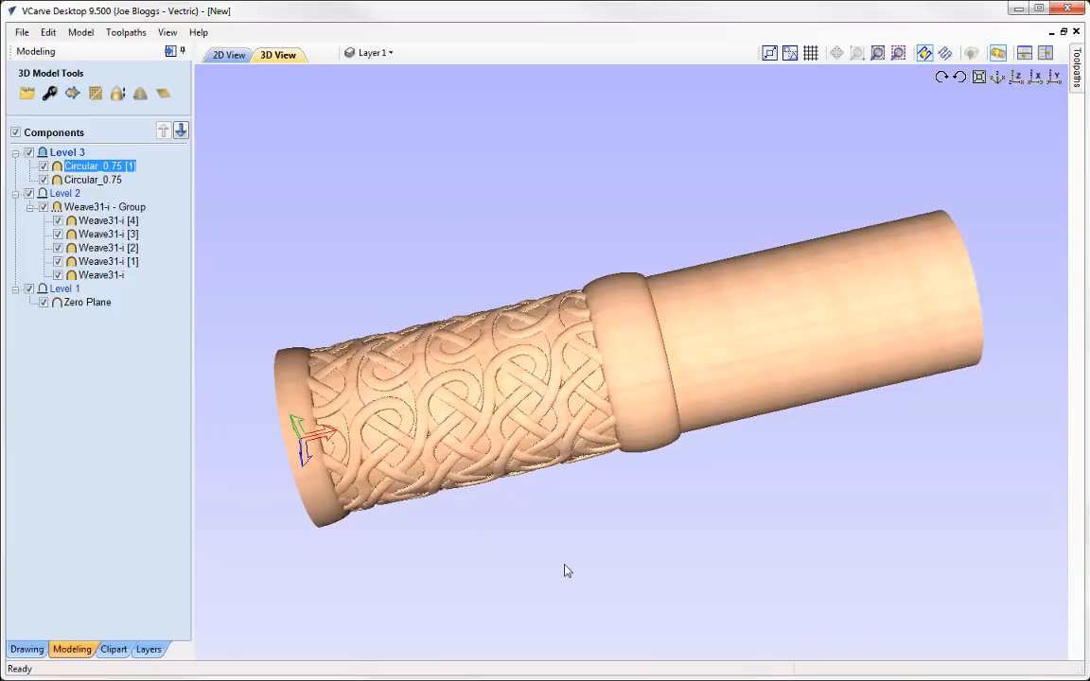
pyautogui.moveTo(632, 591); pyautogui.dragTo(624, 515)
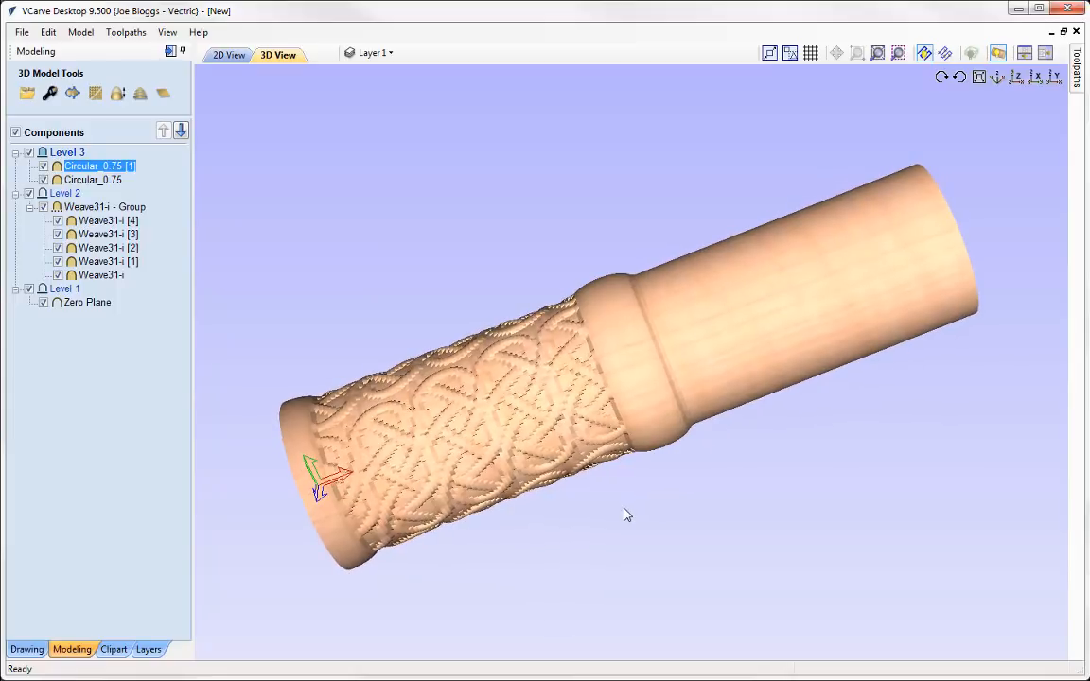
pyautogui.moveTo(437, 267); pyautogui.dragTo(445, 263)
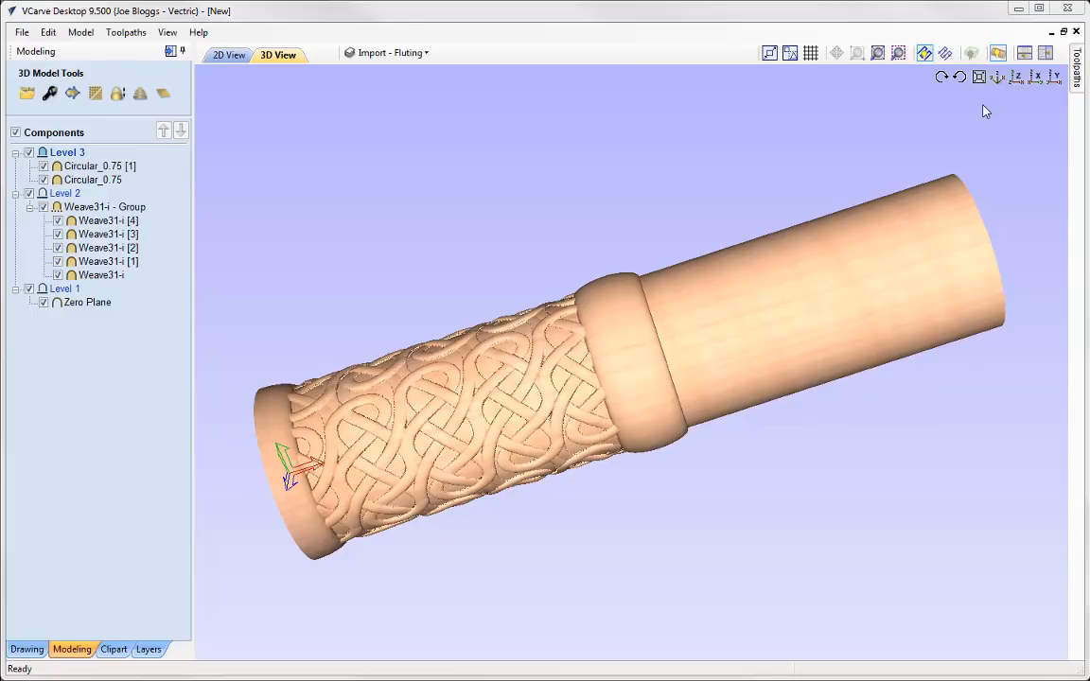
pyautogui.click(983, 112)
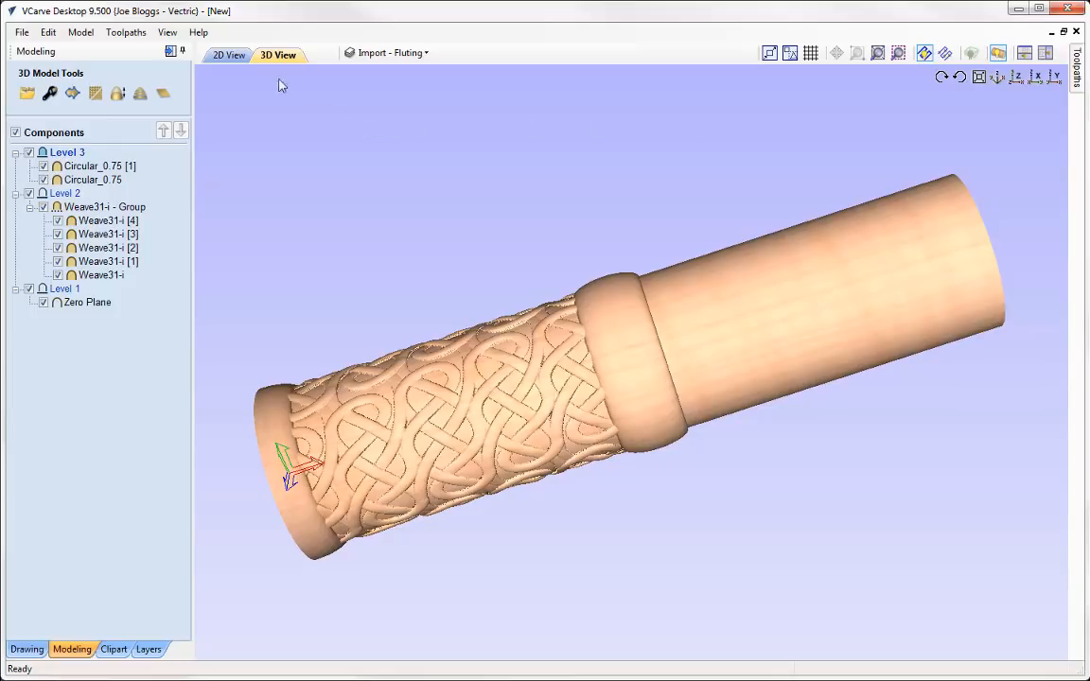
# - Import the Fluting.eps vectors into the 2D layout
pyautogui.click(228, 57)
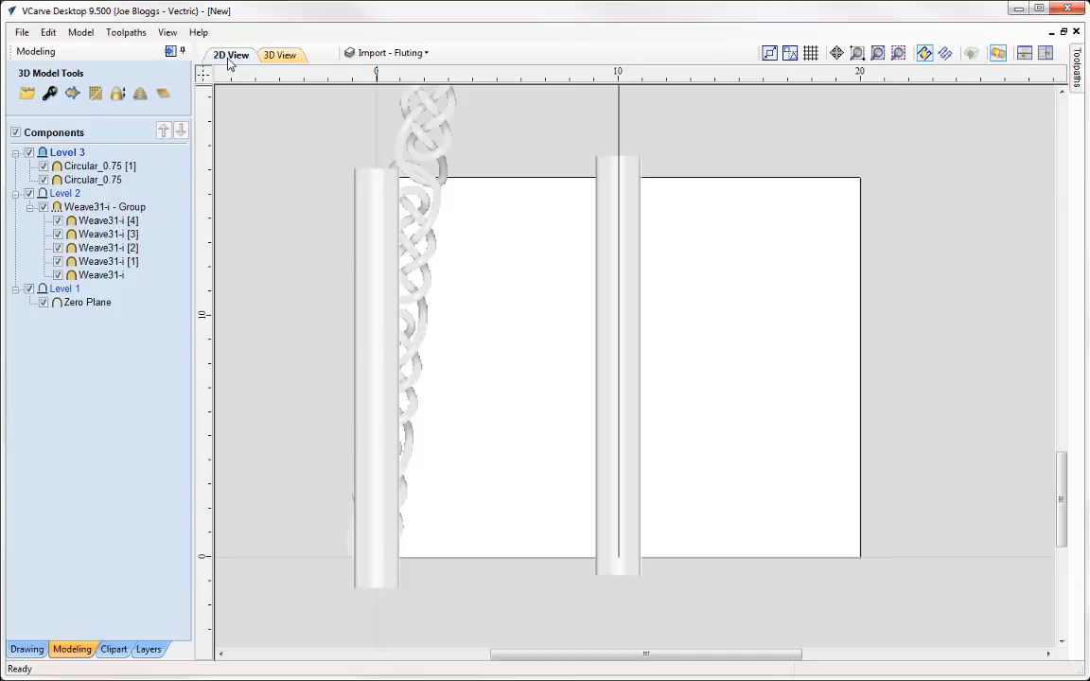
pyautogui.click(21, 32)
pyautogui.moveTo(47, 204)
pyautogui.click(244, 205)
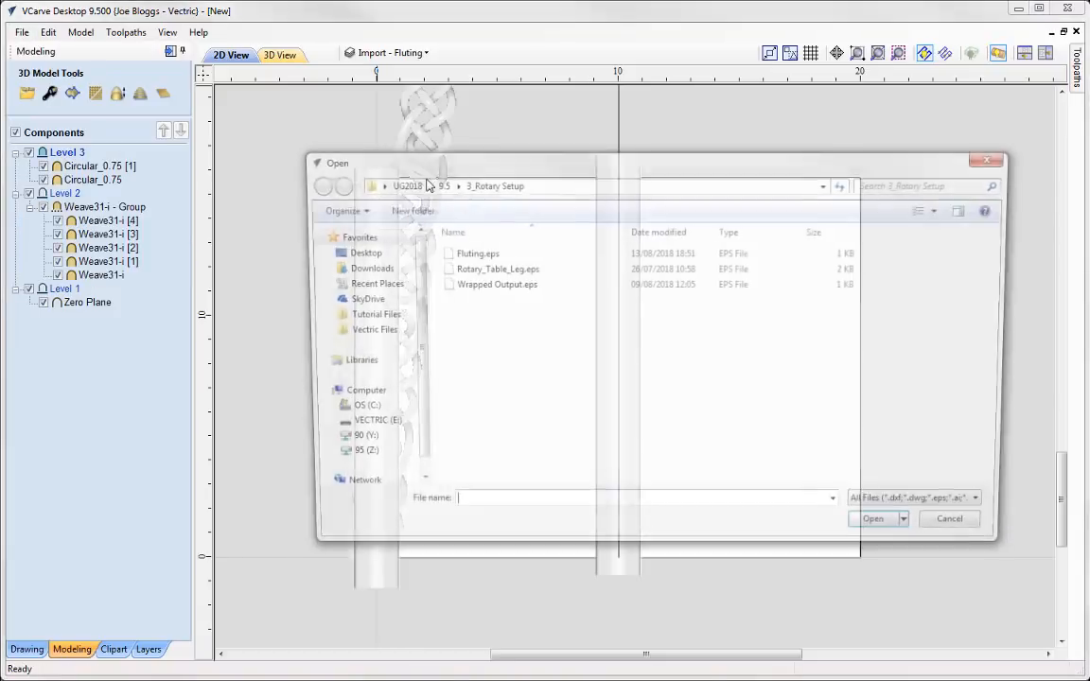
pyautogui.click(471, 253)
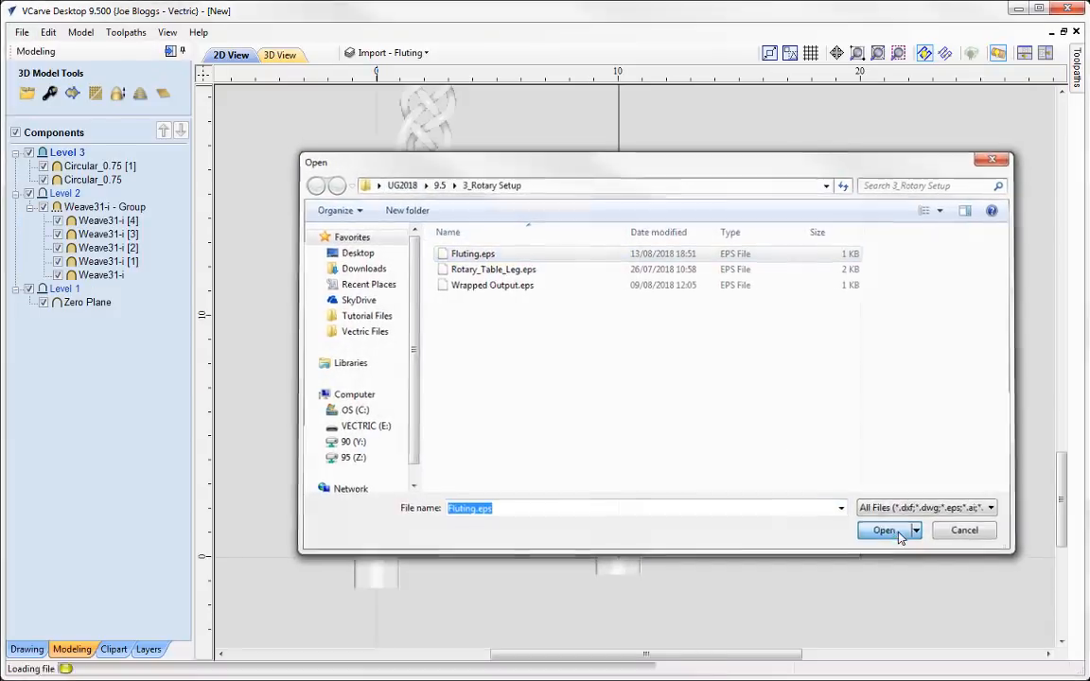
pyautogui.click(890, 531)
pyautogui.click(900, 419)
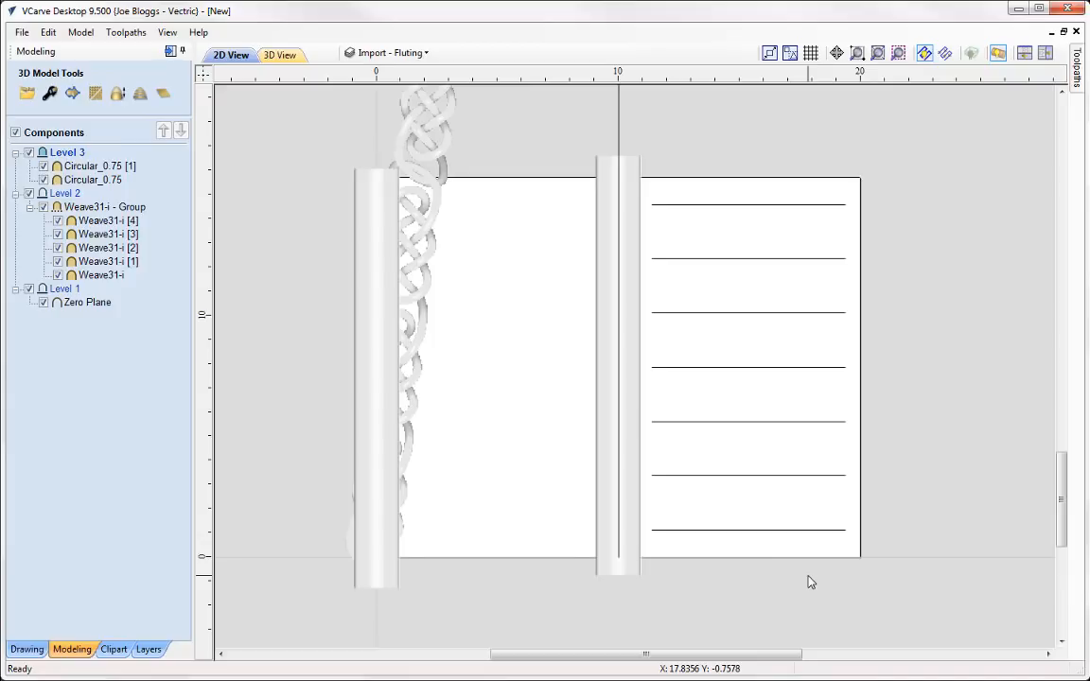
# - Select all the imported flute lines, then review and accept the existing rotary material setup
pyautogui.moveTo(899, 161); pyautogui.dragTo(782, 544)
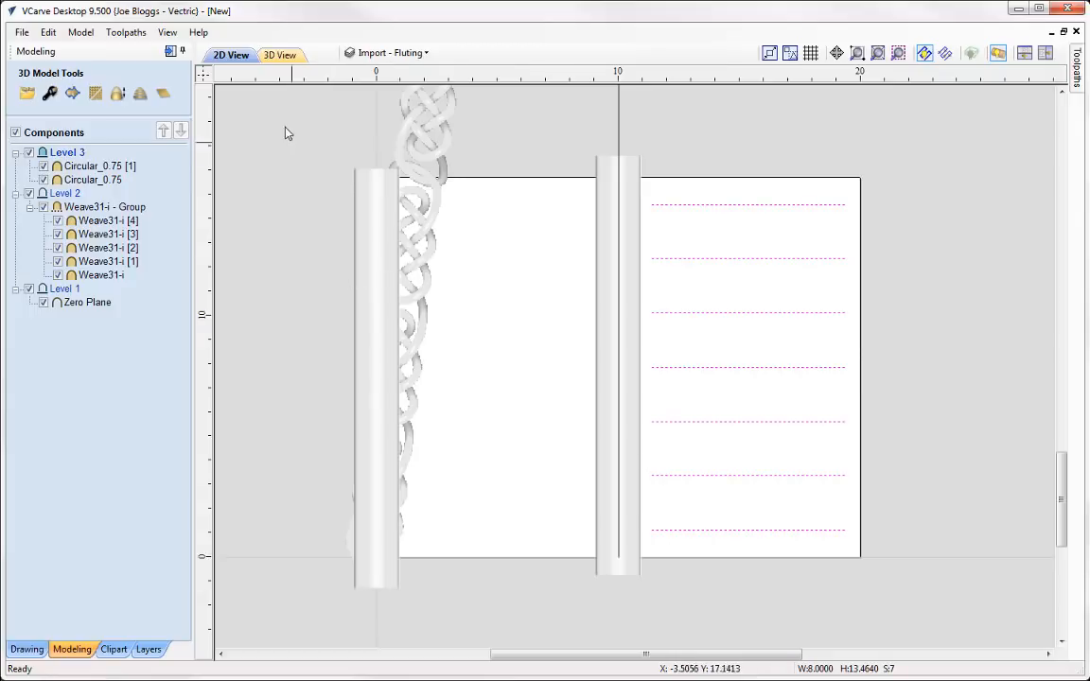
pyautogui.click(277, 56)
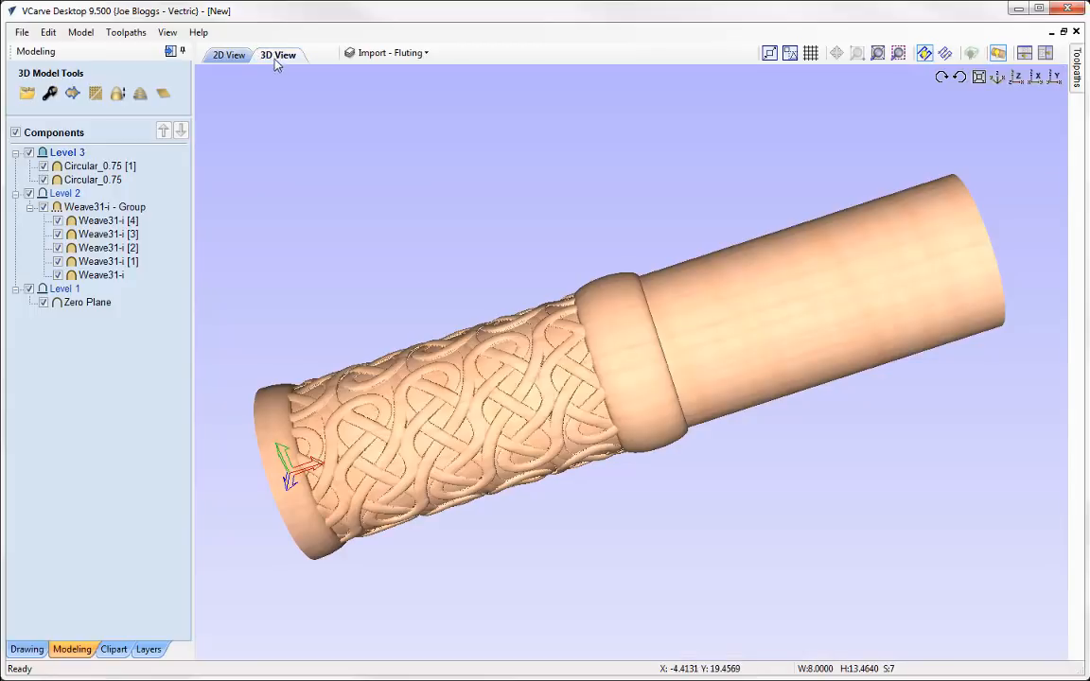
pyautogui.click(170, 51)
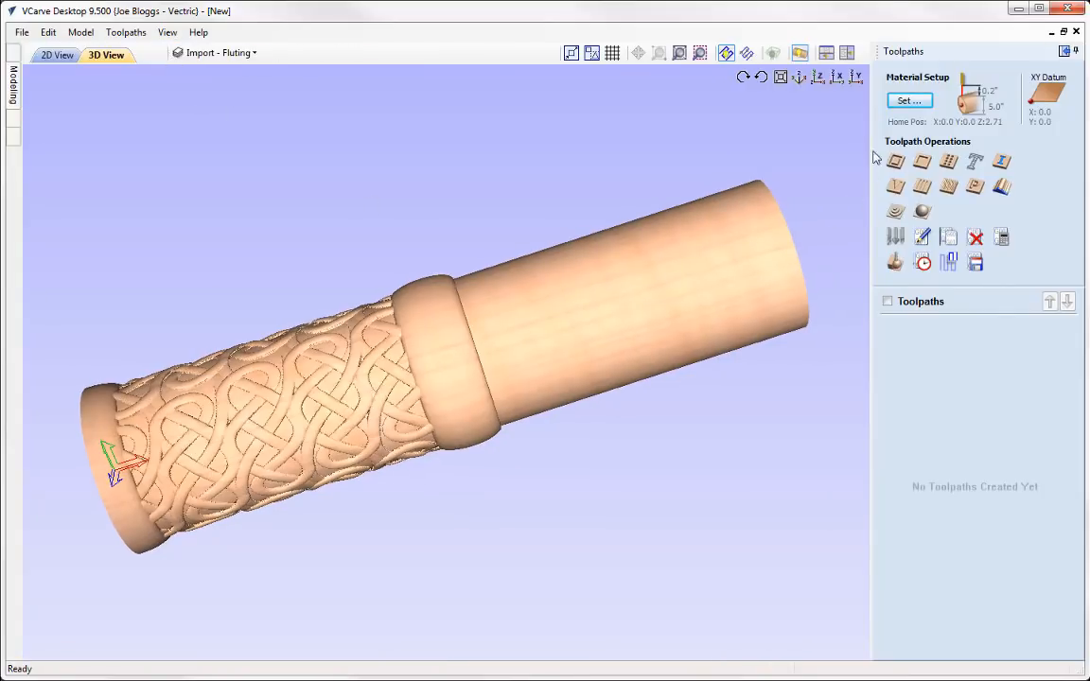
pyautogui.click(908, 101)
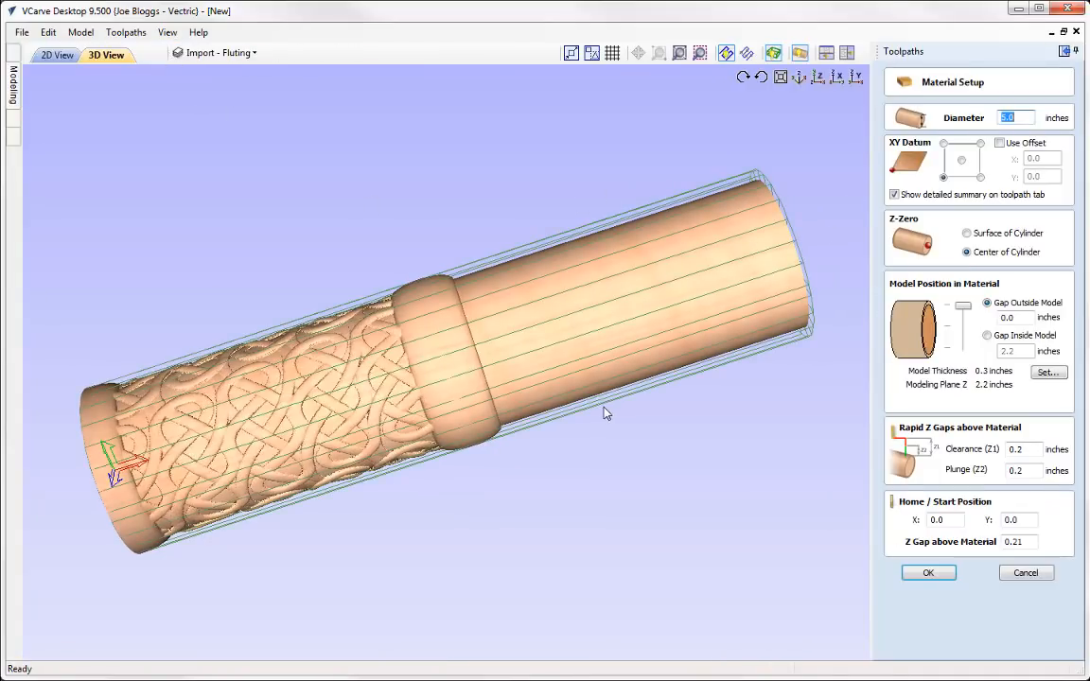
pyautogui.click(928, 574)
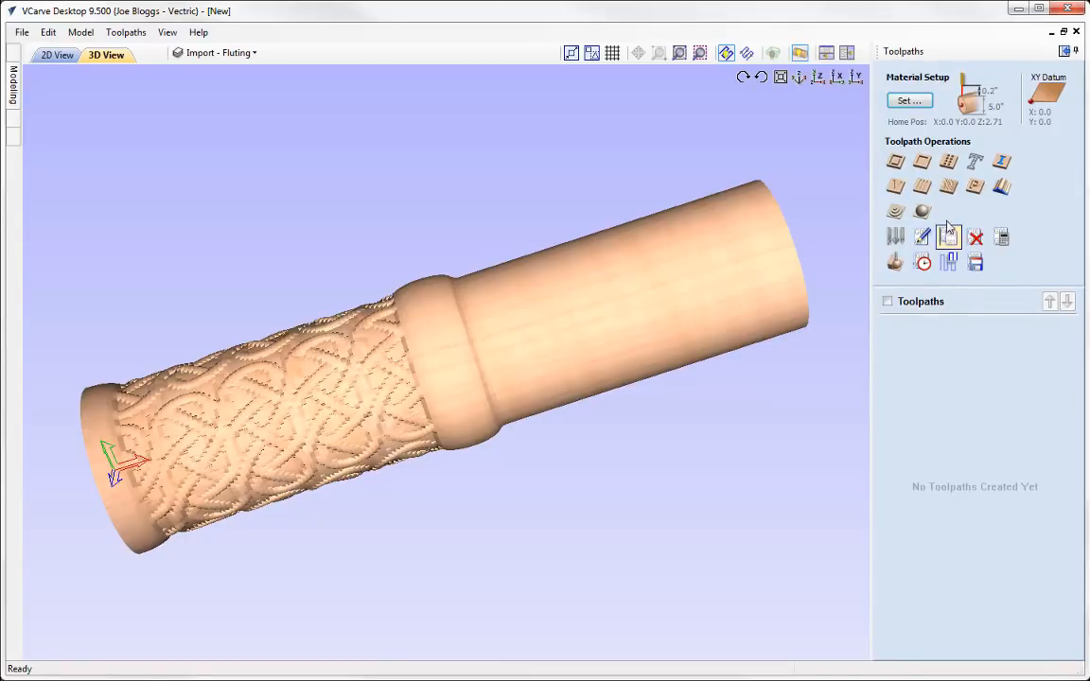
# - Calculate a fluting toolpath for the selected lines with the start depth set to 0.3 inches
pyautogui.click(925, 187)
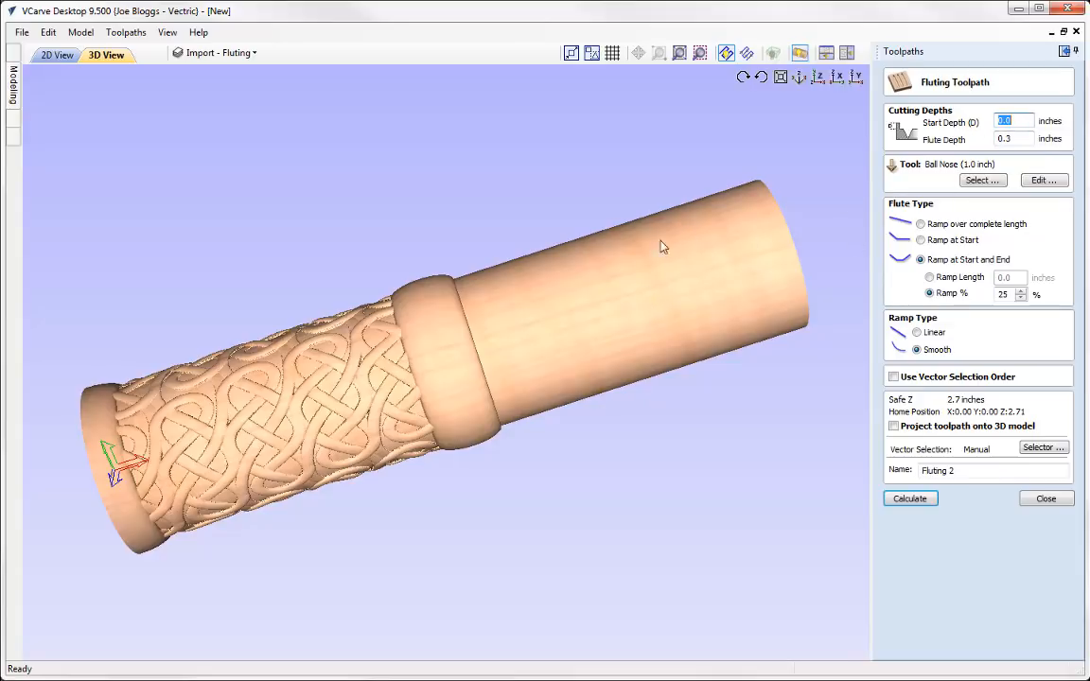
pyautogui.click(1014, 120)
pyautogui.press('BackSpace')
pyautogui.write('3')
pyautogui.click(923, 504)
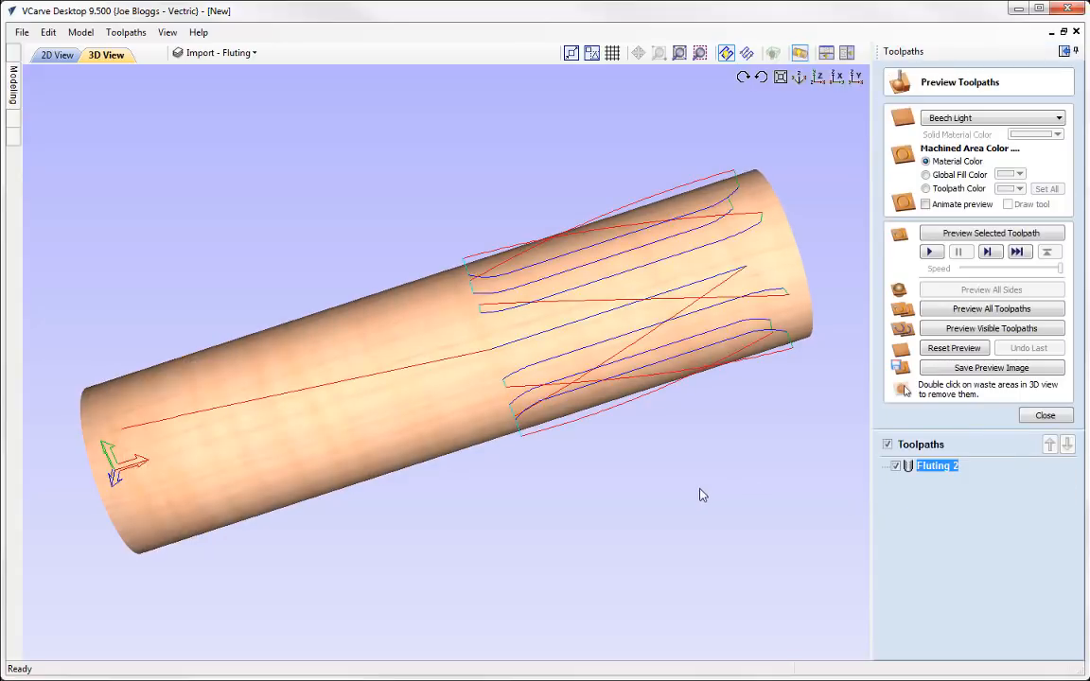
# - Preview all toolpaths to simulate the flutes and inspect them around the cylinder
pyautogui.click(985, 310)
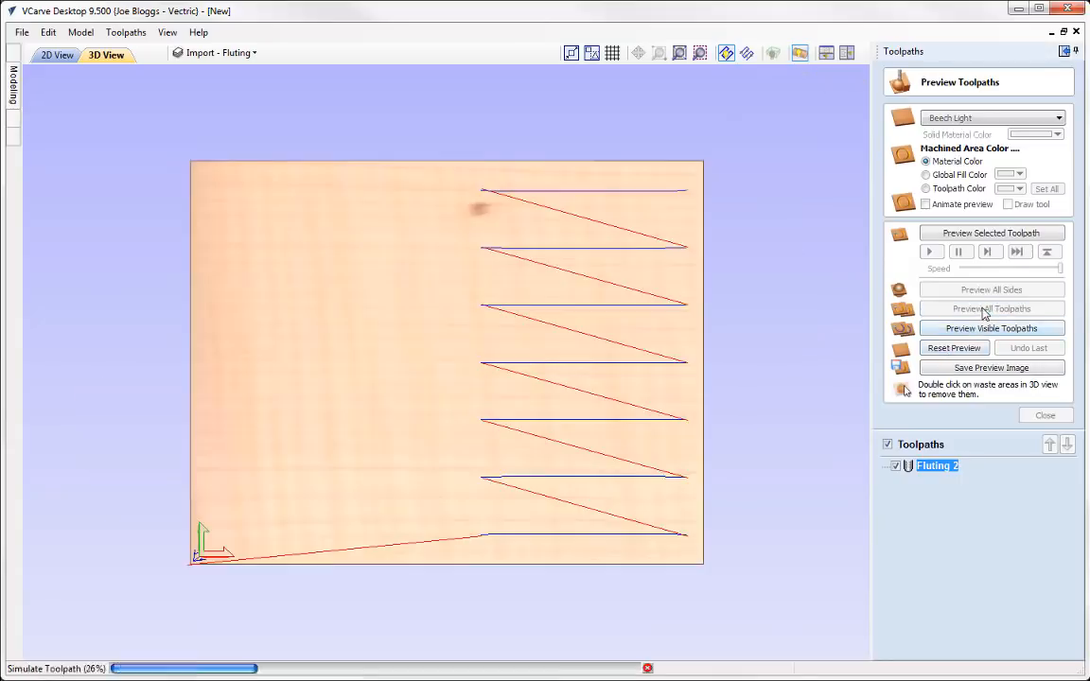
pyautogui.moveTo(720, 431); pyautogui.dragTo(725, 511)
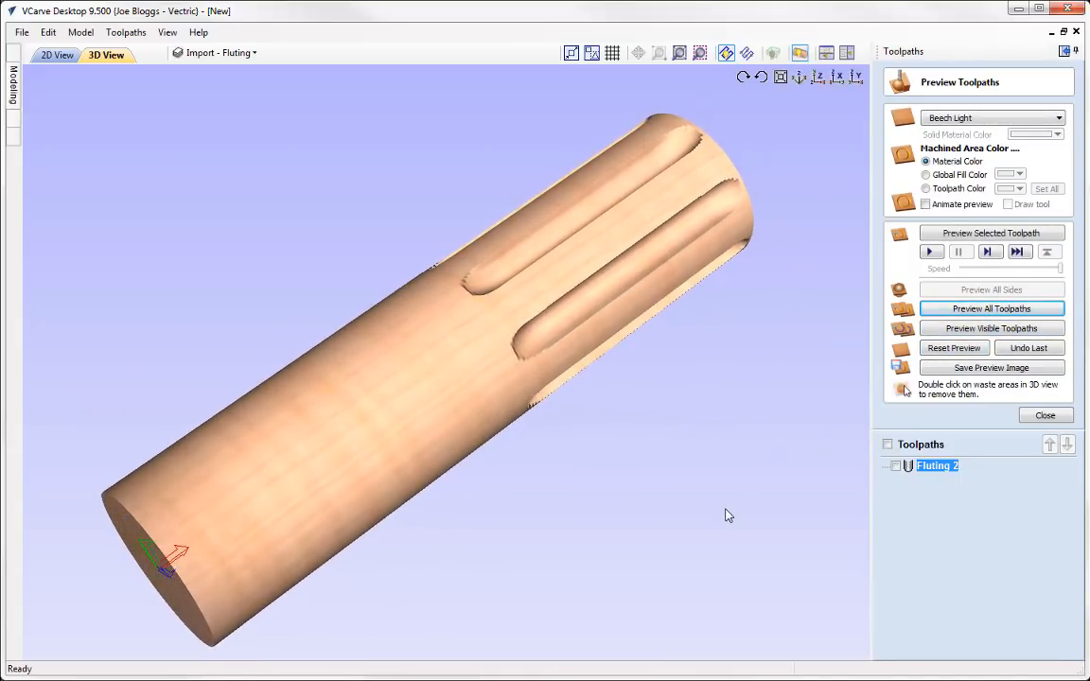
pyautogui.moveTo(653, 557); pyautogui.dragTo(492, 590)
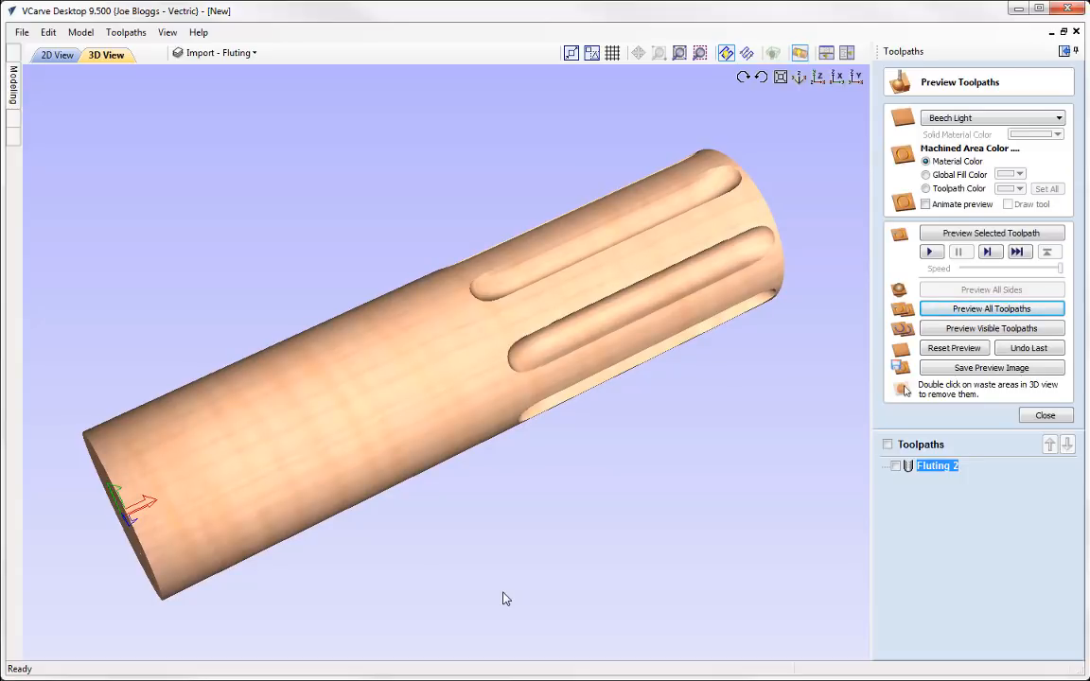
pyautogui.click(1046, 417)
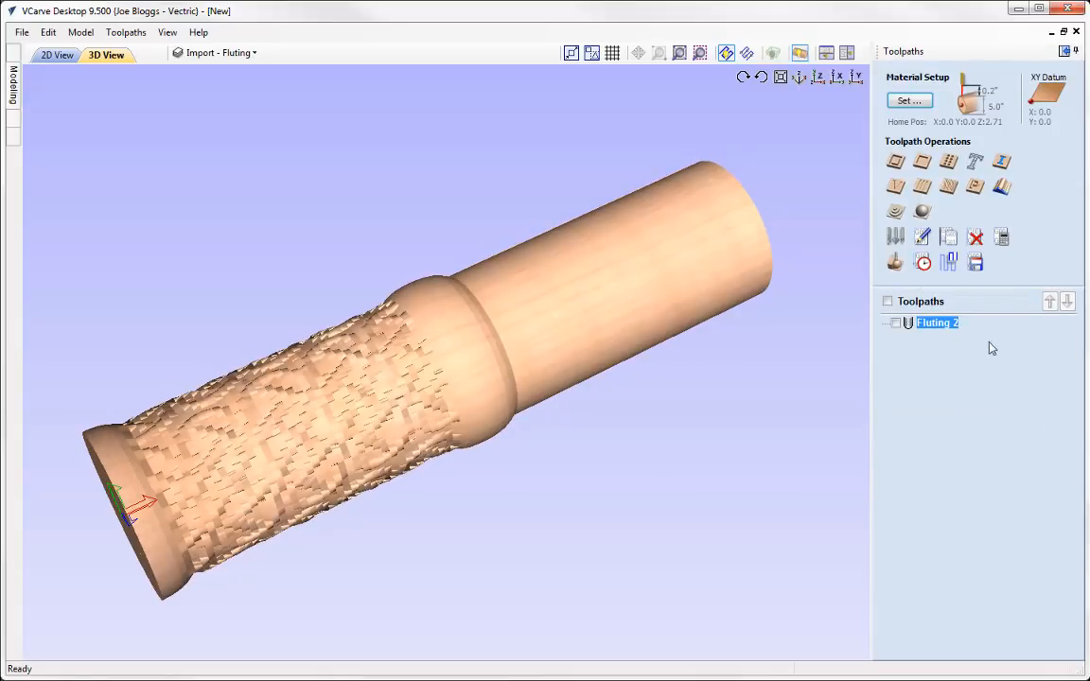
# - Calculate a raster 3D finish toolpath within the model boundary using the 0.25 inch ball nose, then preview all toolpaths and inspect the result
pyautogui.click(925, 235)
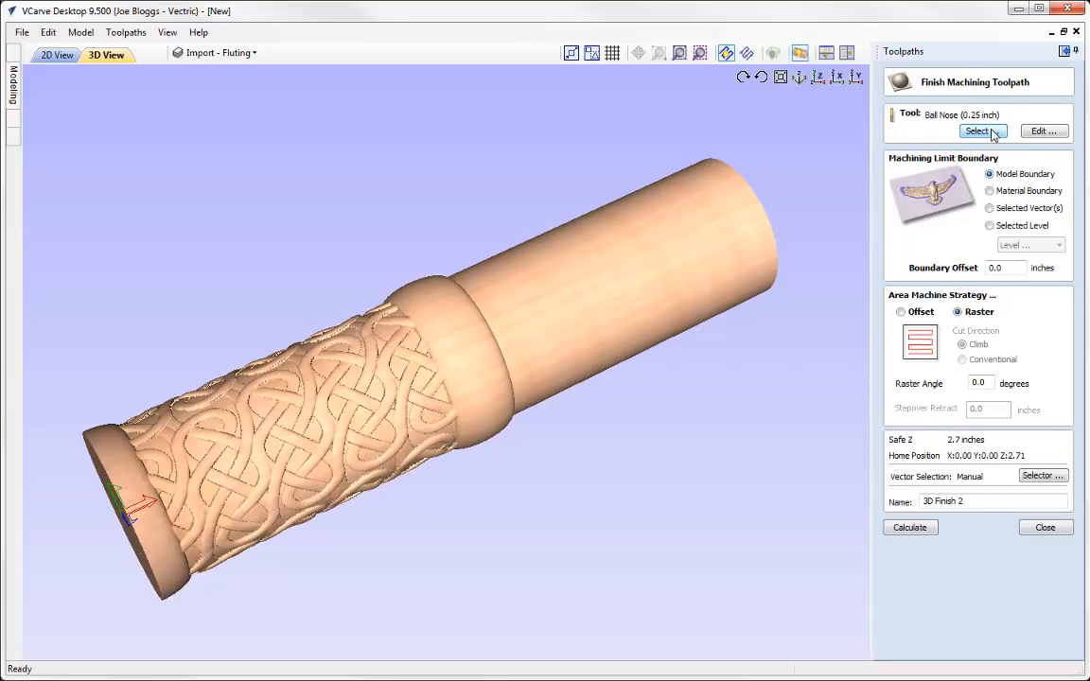
pyautogui.click(910, 528)
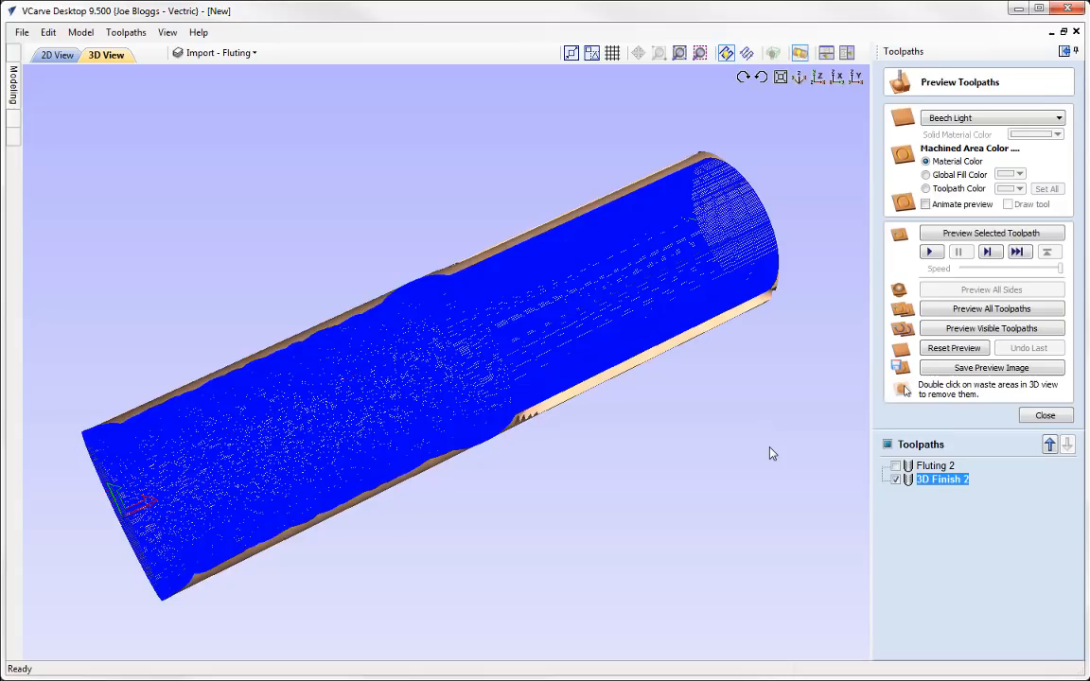
pyautogui.click(972, 311)
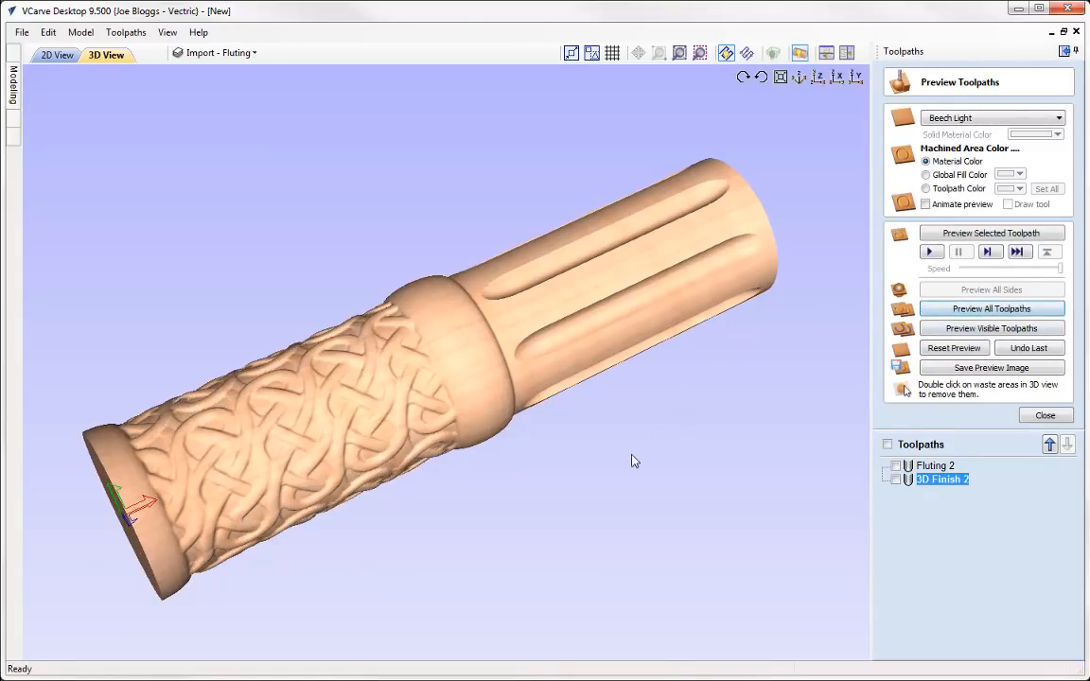
pyautogui.moveTo(591, 229); pyautogui.dragTo(556, 433)
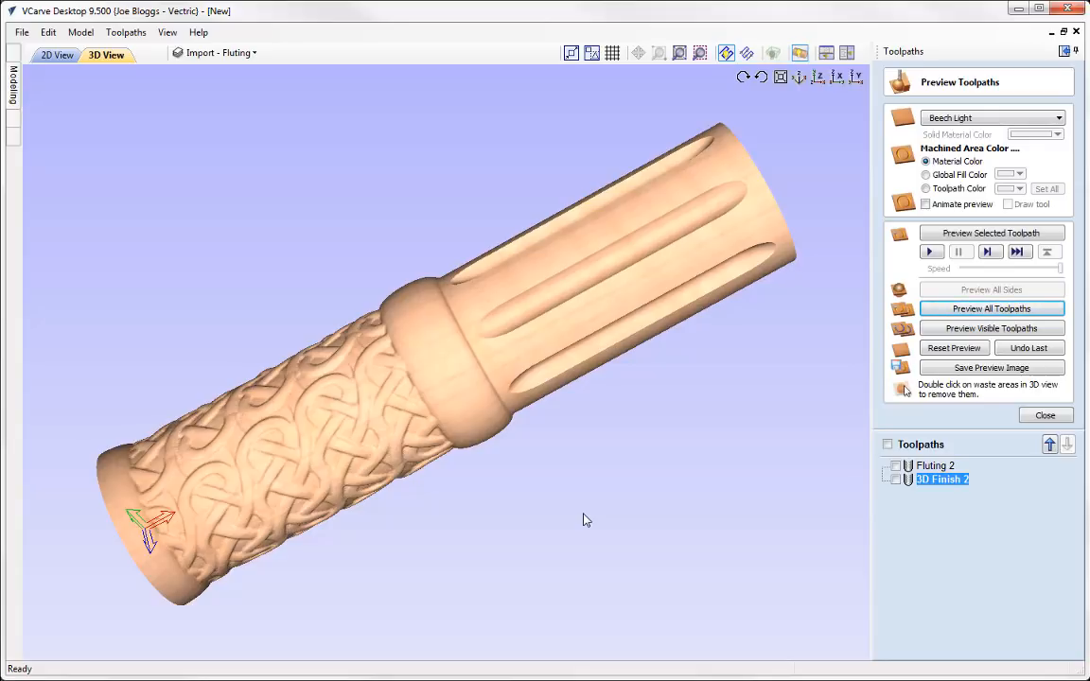
# - Switch to the PowerPoint slide about rotary model import
pyautogui.hotkey('alt', 'Tab')
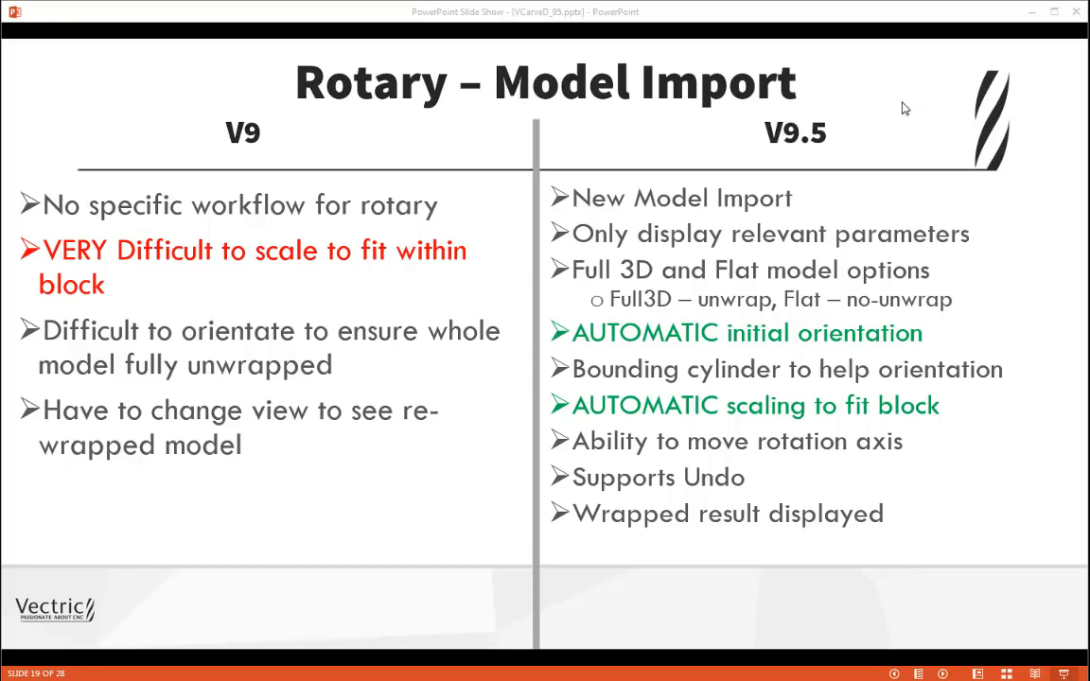
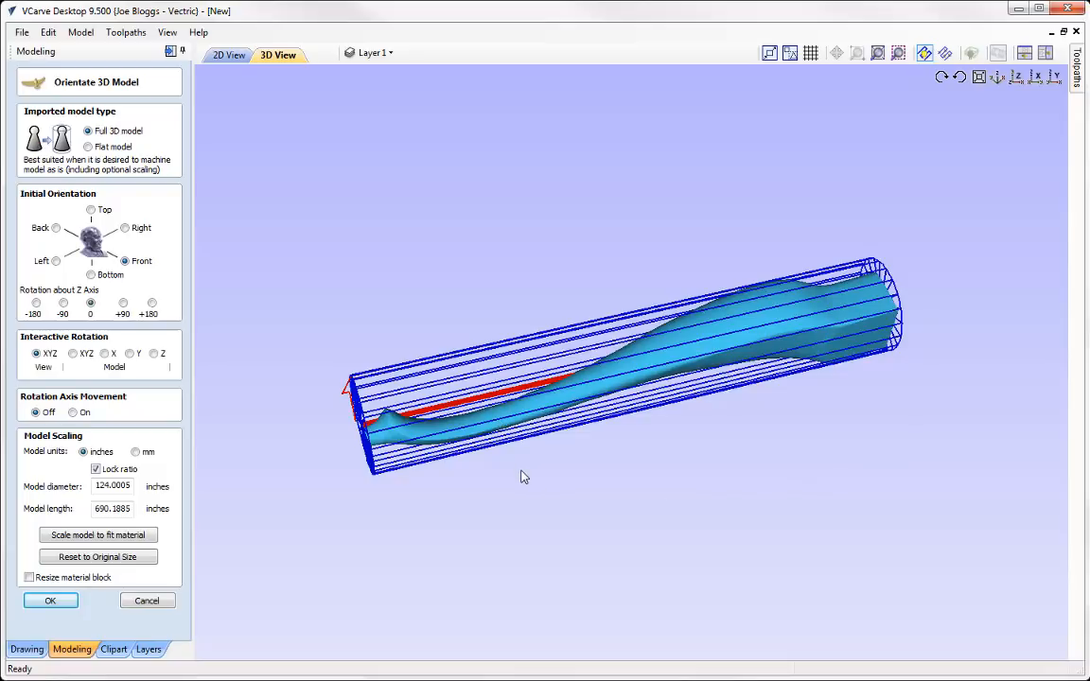
# - Enable rotation axis movement and shift the rotation axis slightly downward relative to the table leg, viewed from above
pyautogui.moveTo(627, 243); pyautogui.dragTo(660, 251)
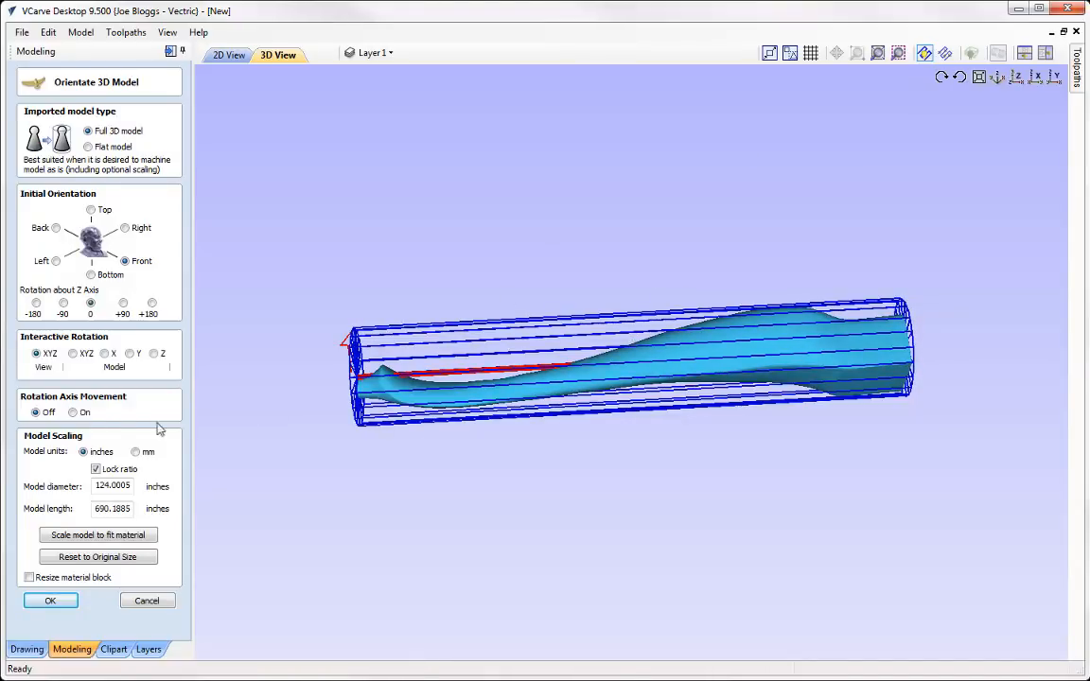
pyautogui.click(73, 413)
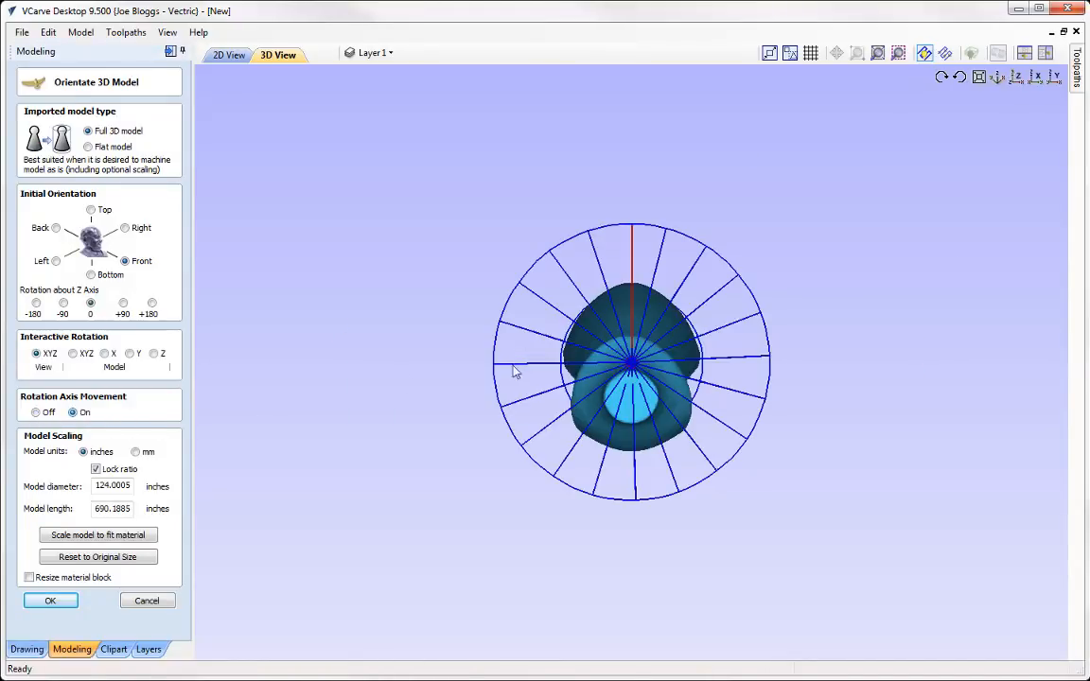
pyautogui.click(1016, 78)
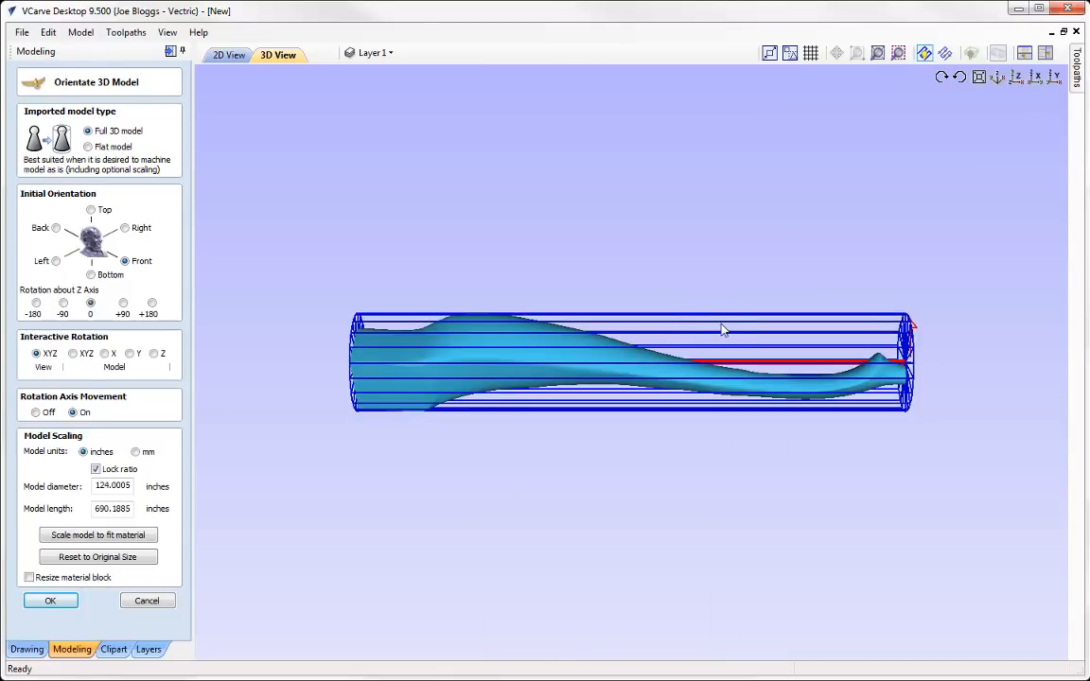
pyautogui.moveTo(722, 324); pyautogui.dragTo(725, 348)
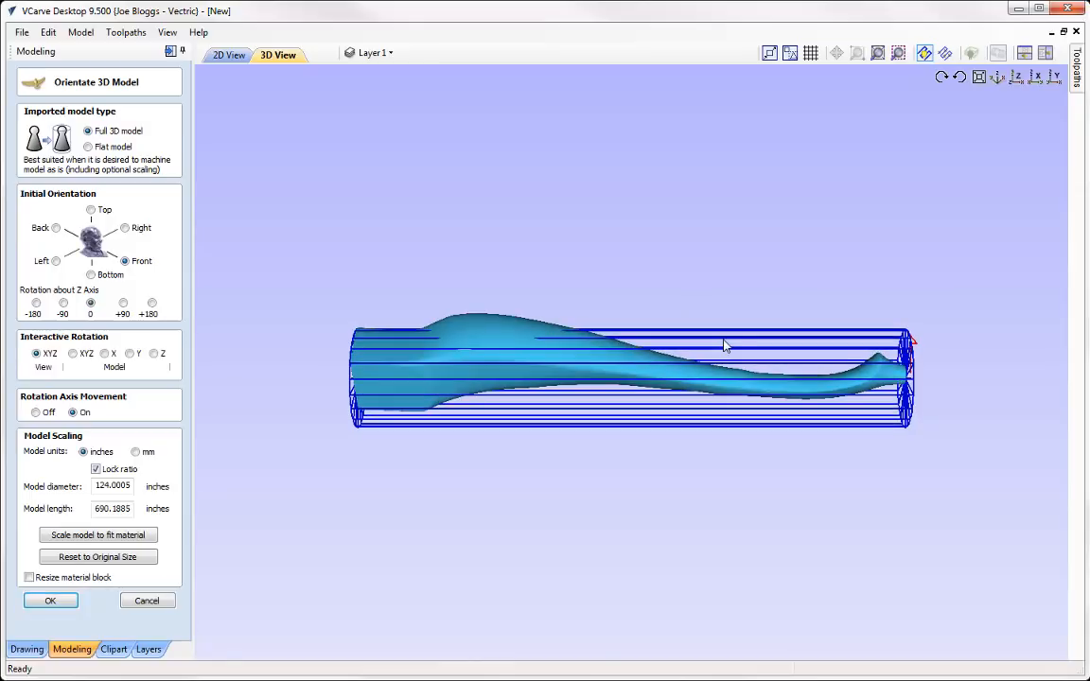
pyautogui.moveTo(724, 348); pyautogui.dragTo(725, 346)
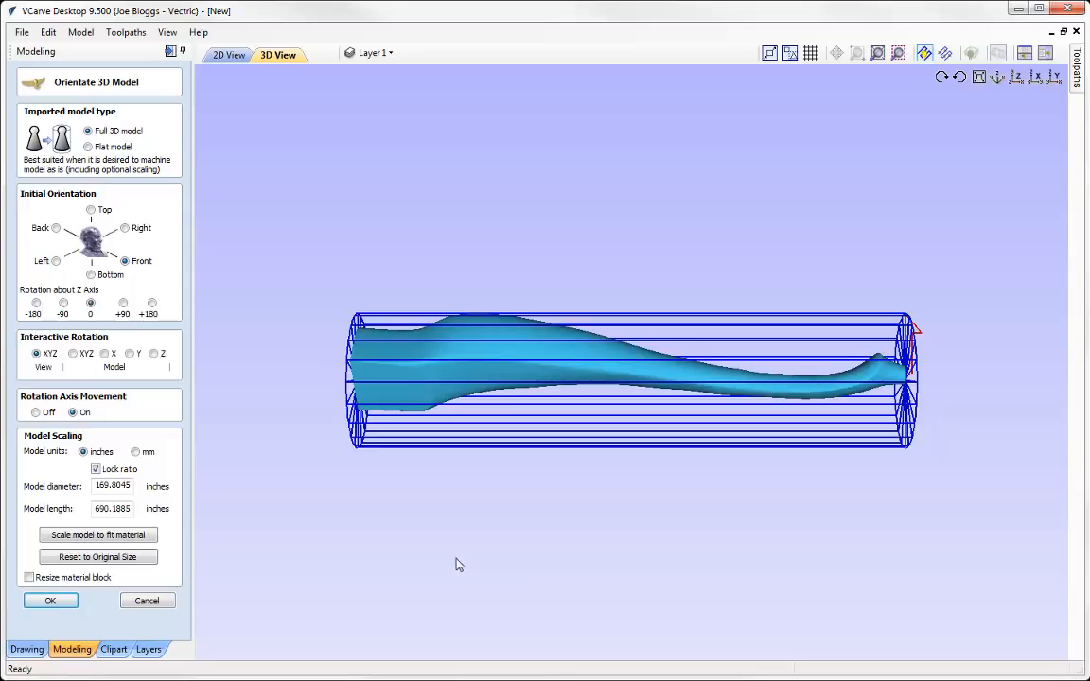
# - Scale the leg model to fit the material at 4.0 inches diameter and import it with the material block resized to match
pyautogui.click(90, 535)
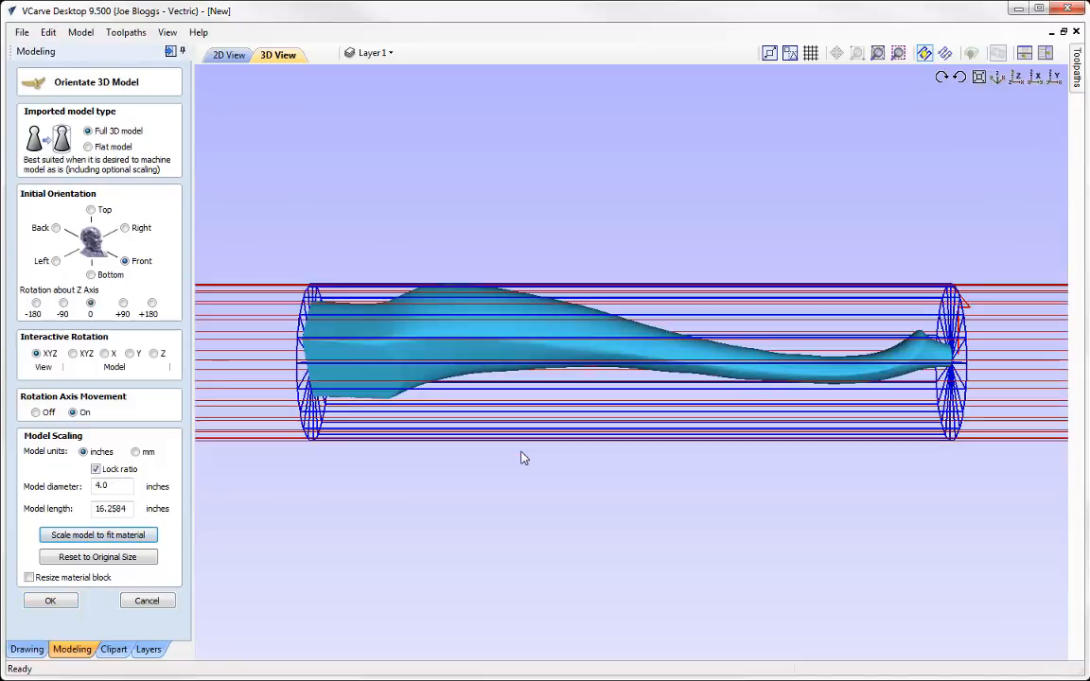
pyautogui.moveTo(669, 457); pyautogui.dragTo(560, 350)
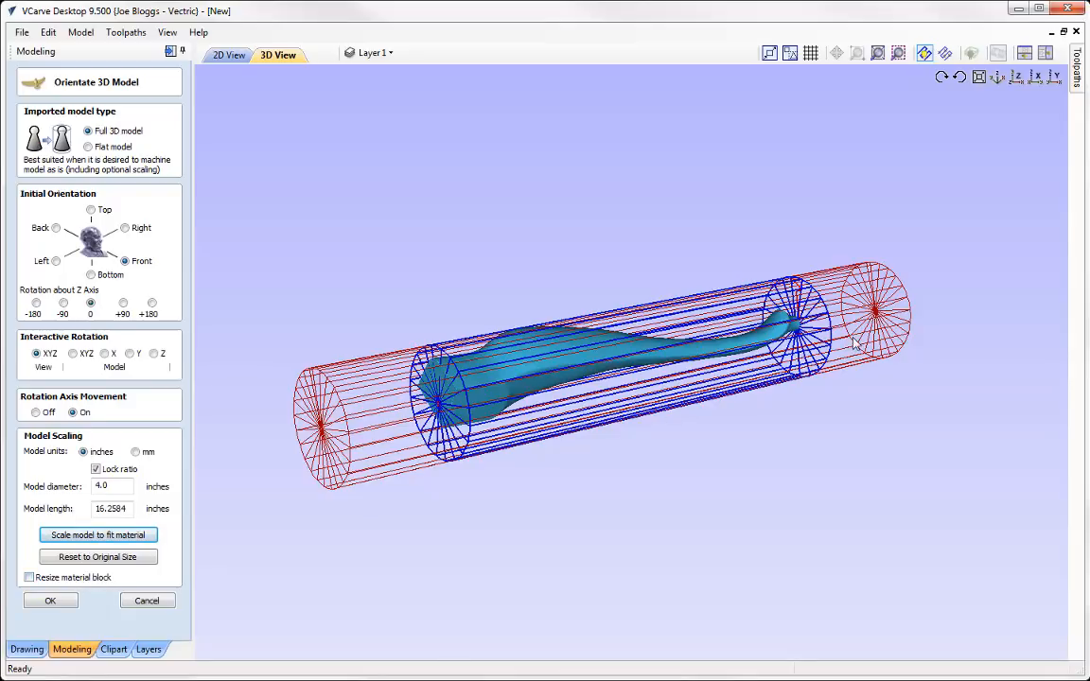
pyautogui.click(29, 578)
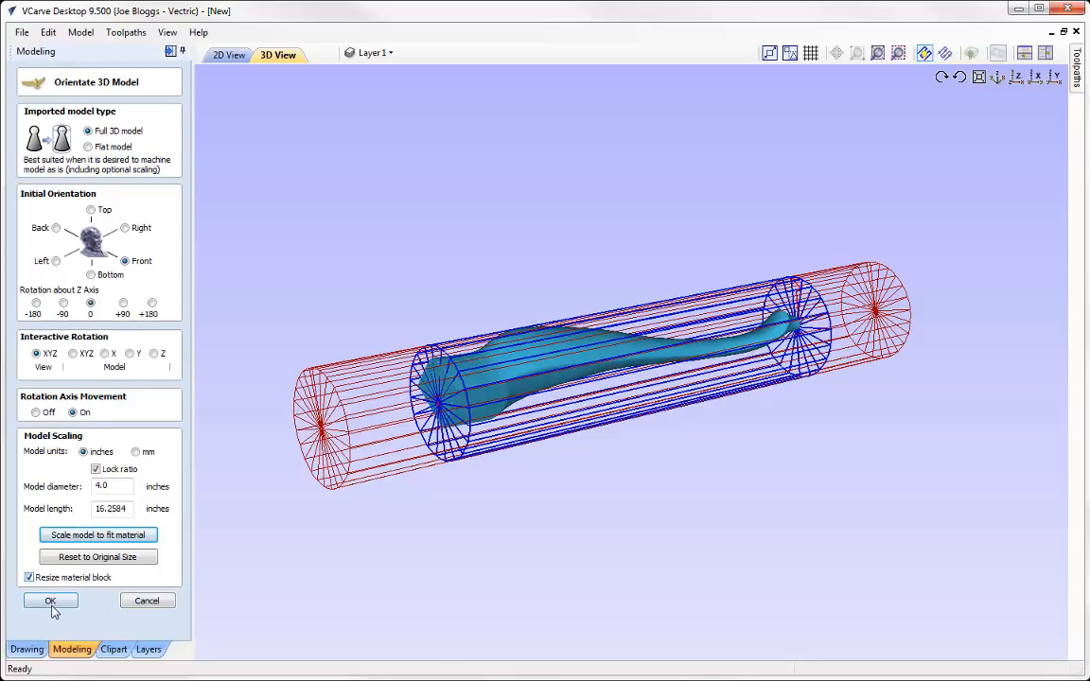
pyautogui.click(51, 602)
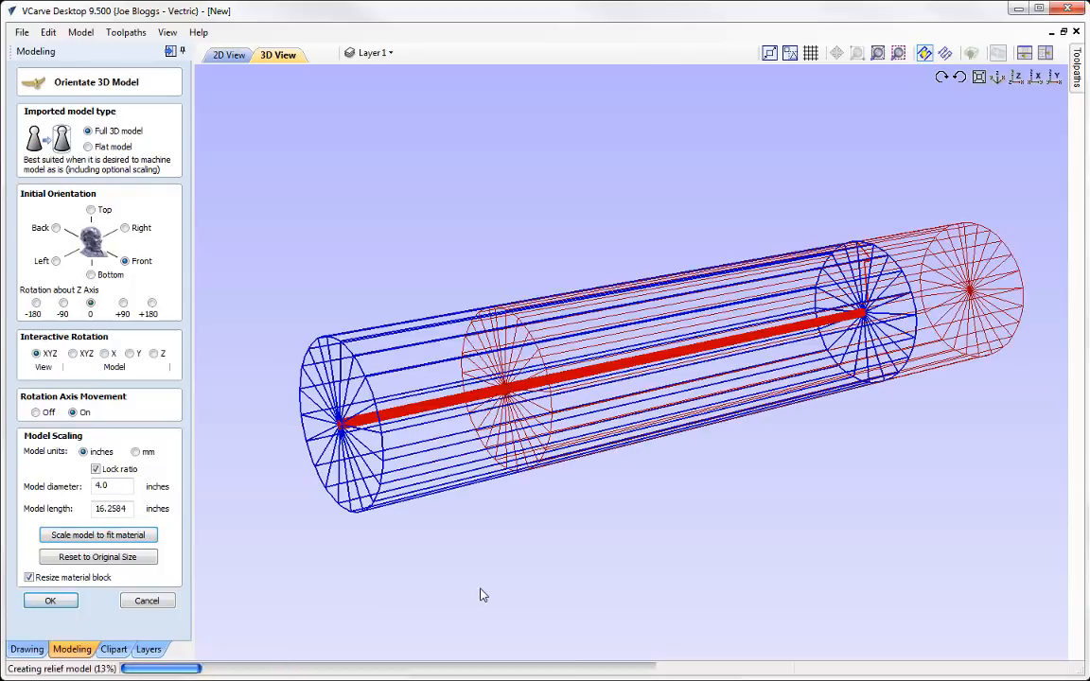
# - Display the imported table leg unwrapped as a flat relief and inspect its surface from an angle
pyautogui.moveTo(492, 593); pyautogui.dragTo(748, 511)
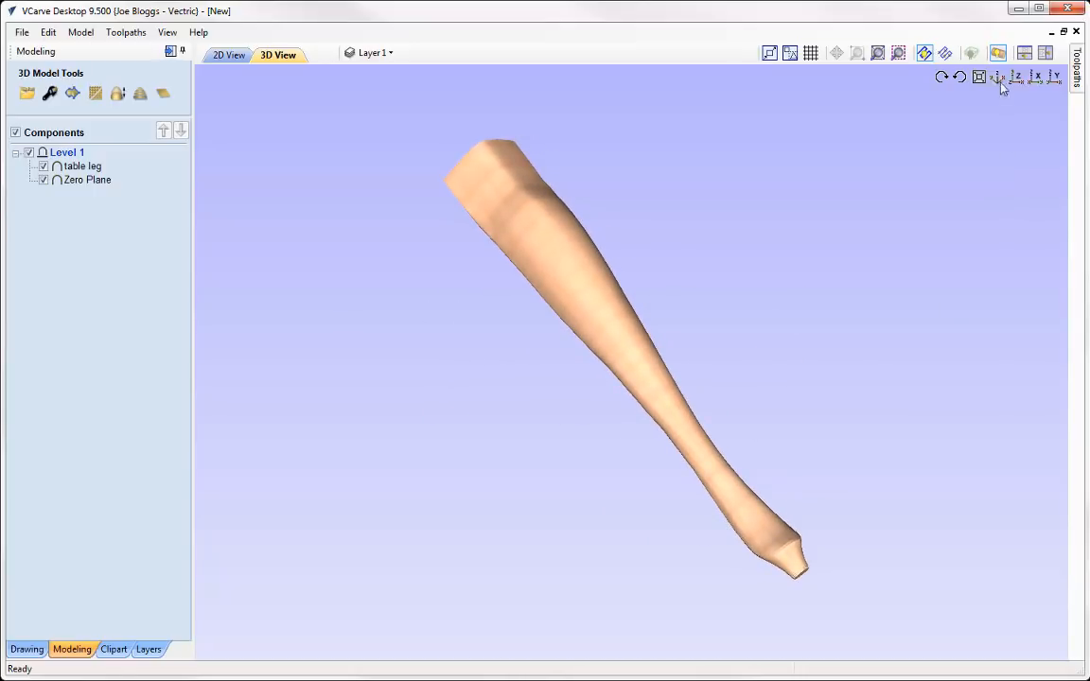
pyautogui.click(899, 52)
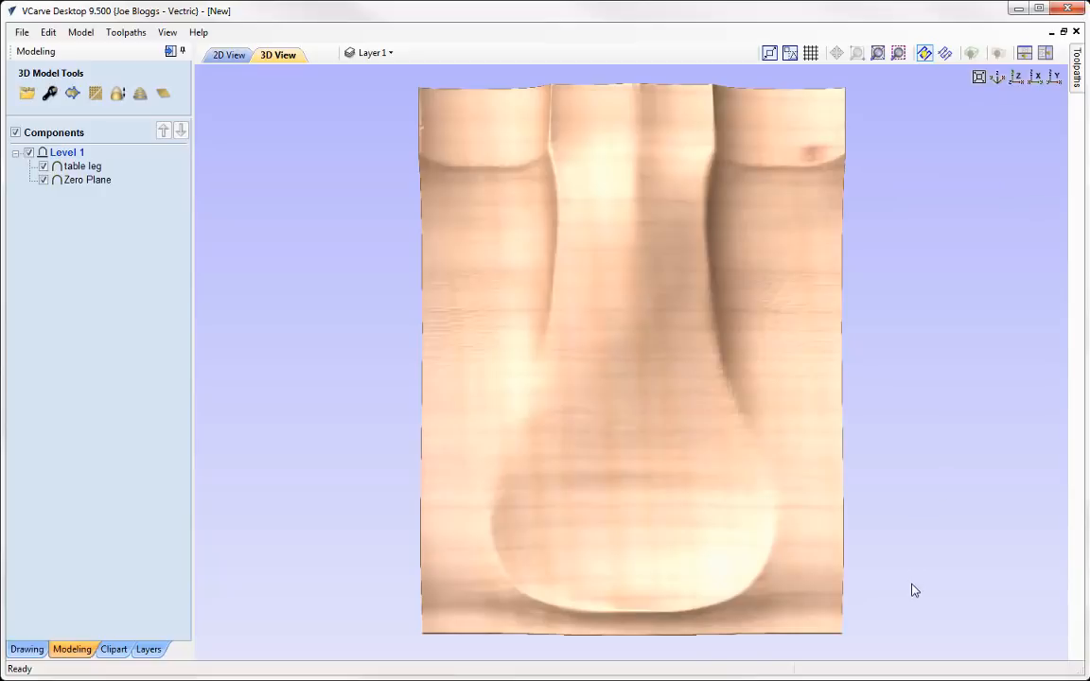
pyautogui.moveTo(499, 609); pyautogui.dragTo(372, 382)
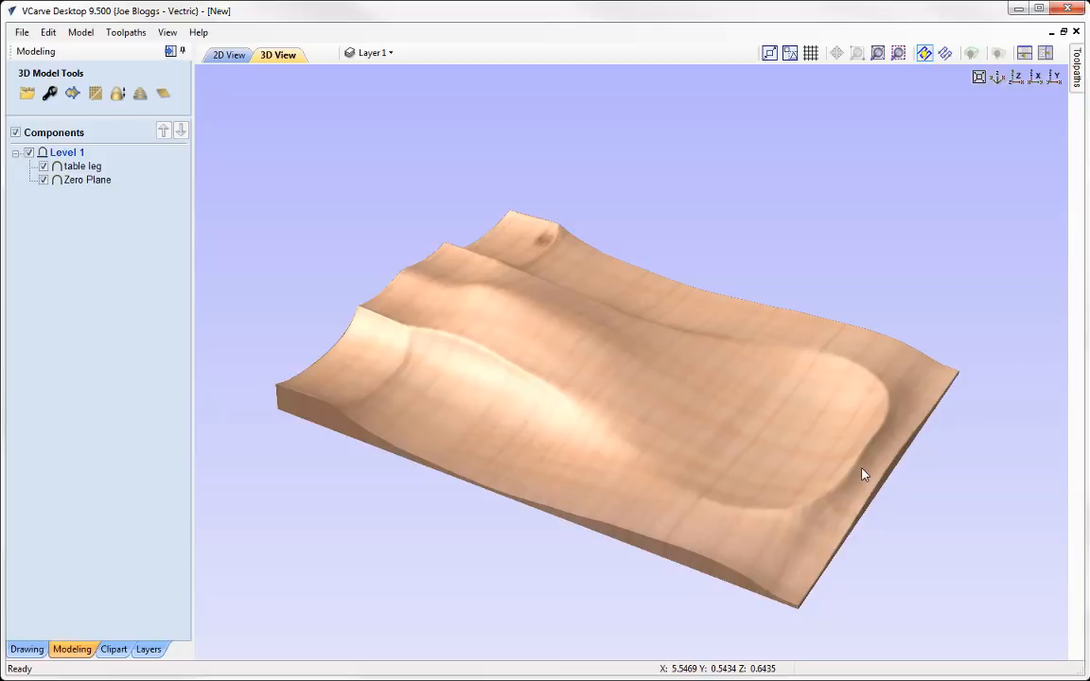
# - Insert a new component level above Level 1 and make it the selected level
pyautogui.click(70, 154)
pyautogui.rightClick(71, 159)
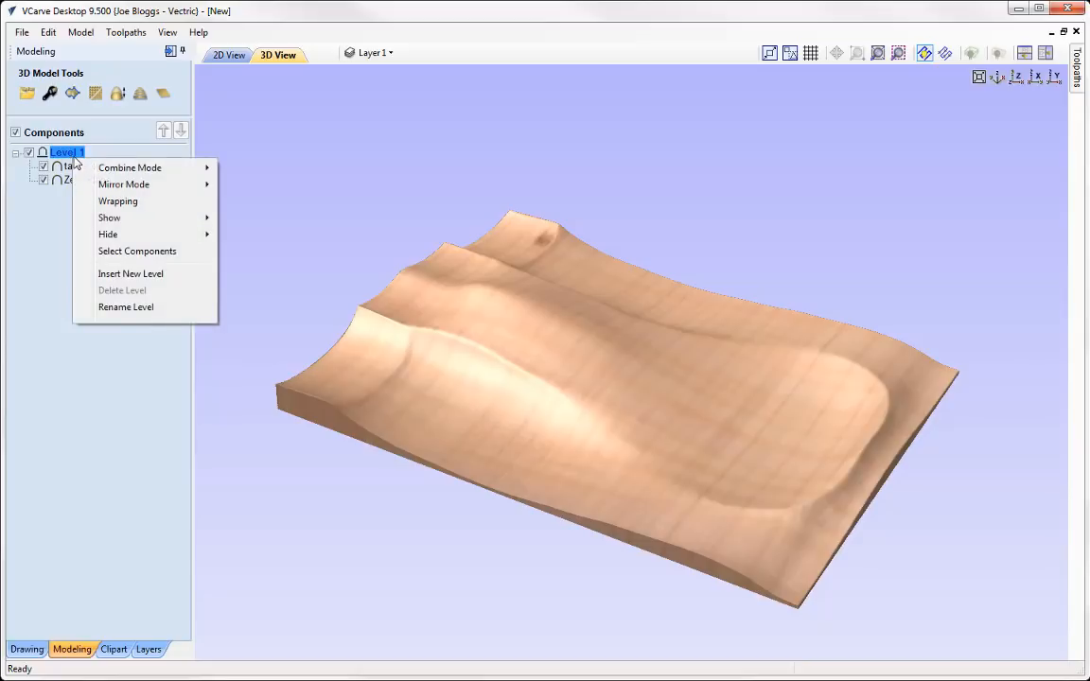
pyautogui.click(139, 279)
pyautogui.click(66, 153)
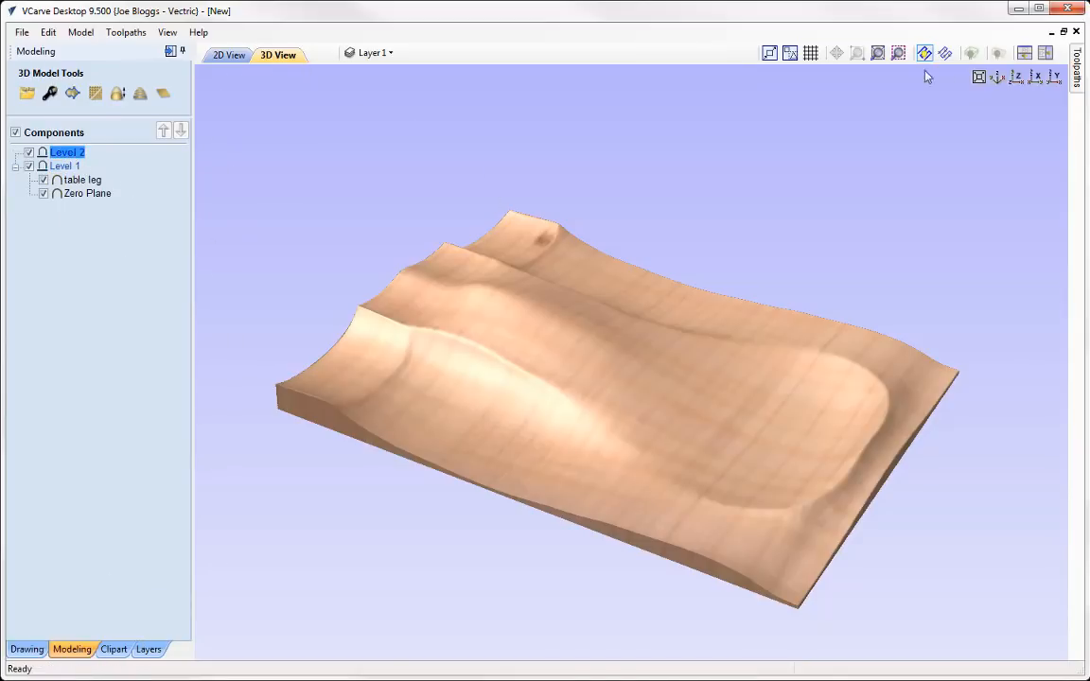
# - Add the Flower_Flourish model from the Plants & Fruit clipart folder onto the upper part of the flat leg relief
pyautogui.click(1018, 79)
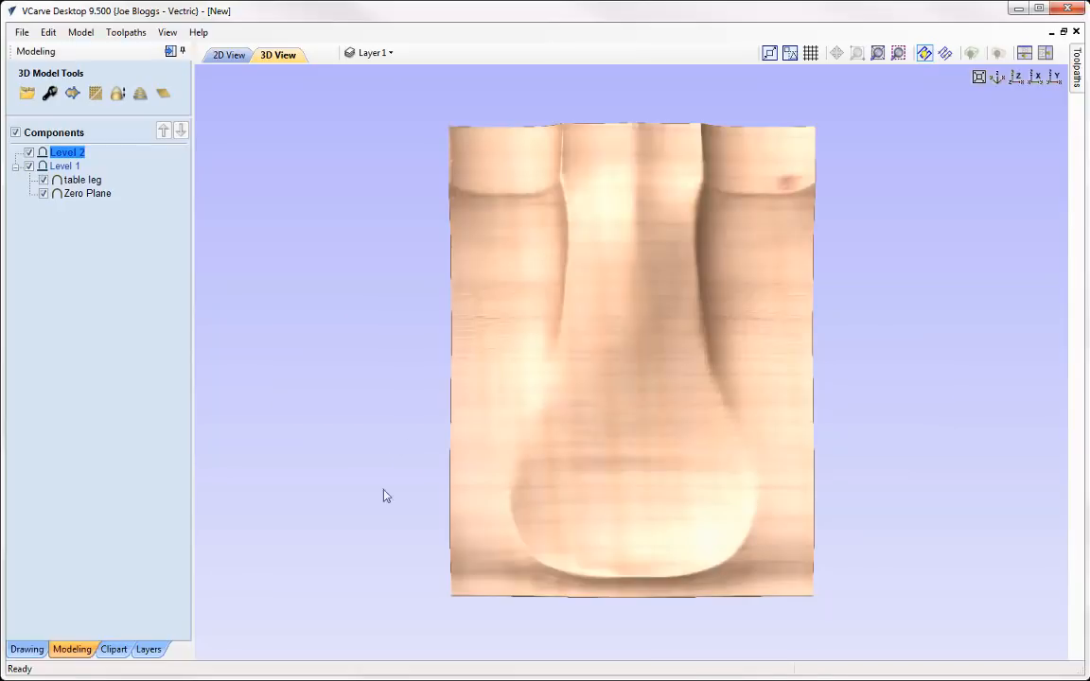
pyautogui.click(113, 649)
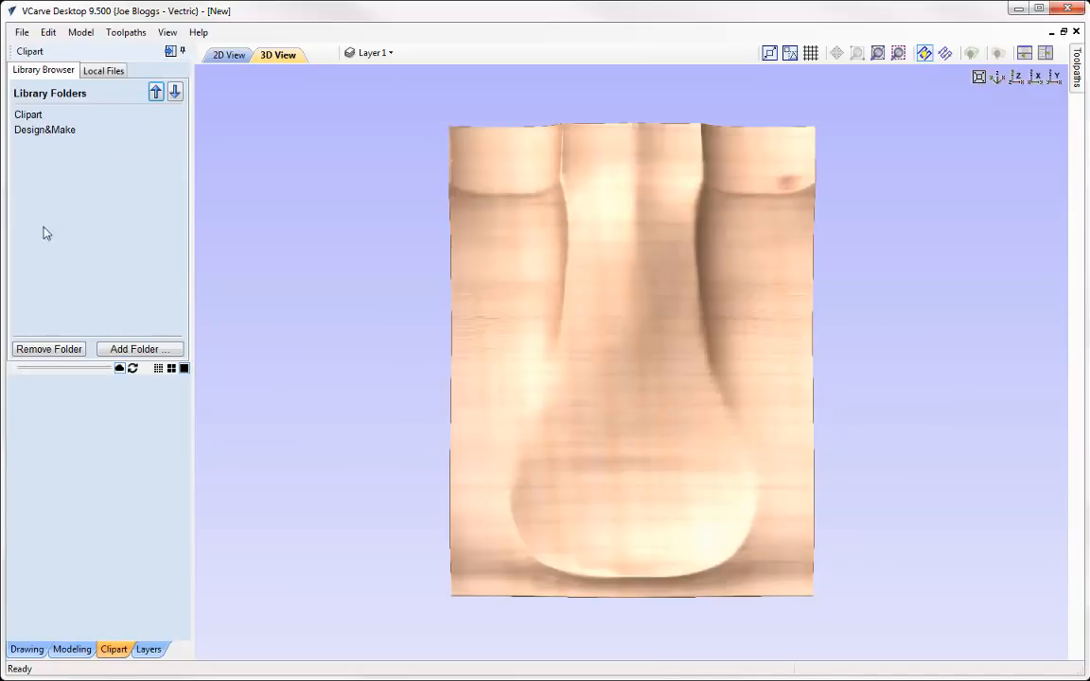
pyautogui.click(28, 114)
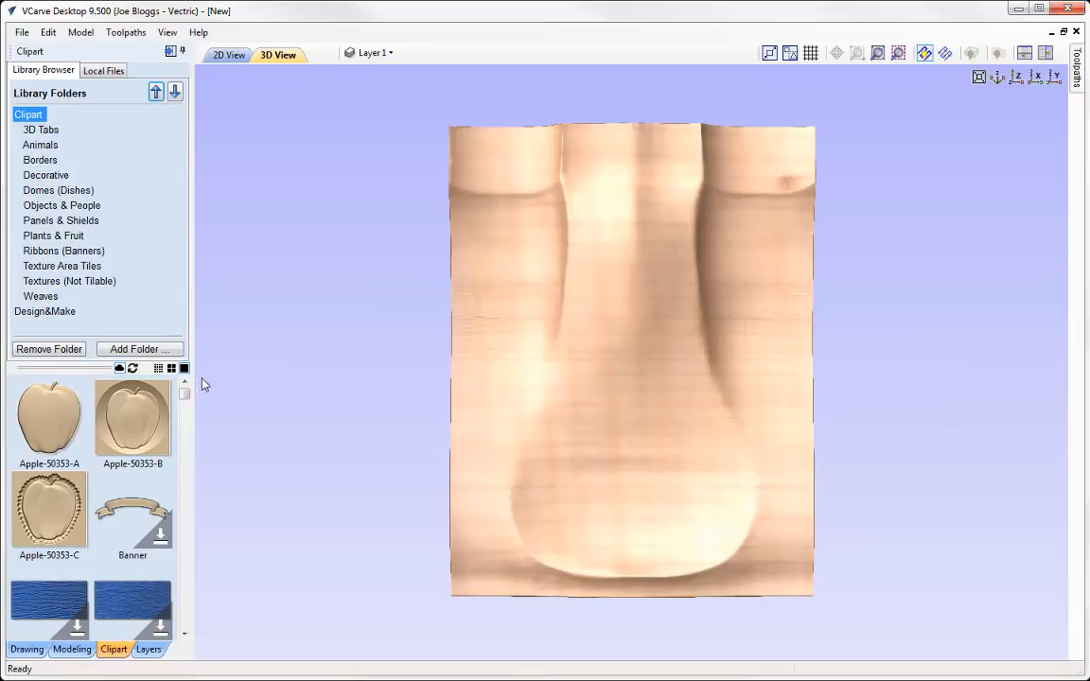
pyautogui.click(52, 235)
pyautogui.moveTo(184, 392); pyautogui.dragTo(187, 485)
pyautogui.moveTo(47, 417); pyautogui.dragTo(664, 272)
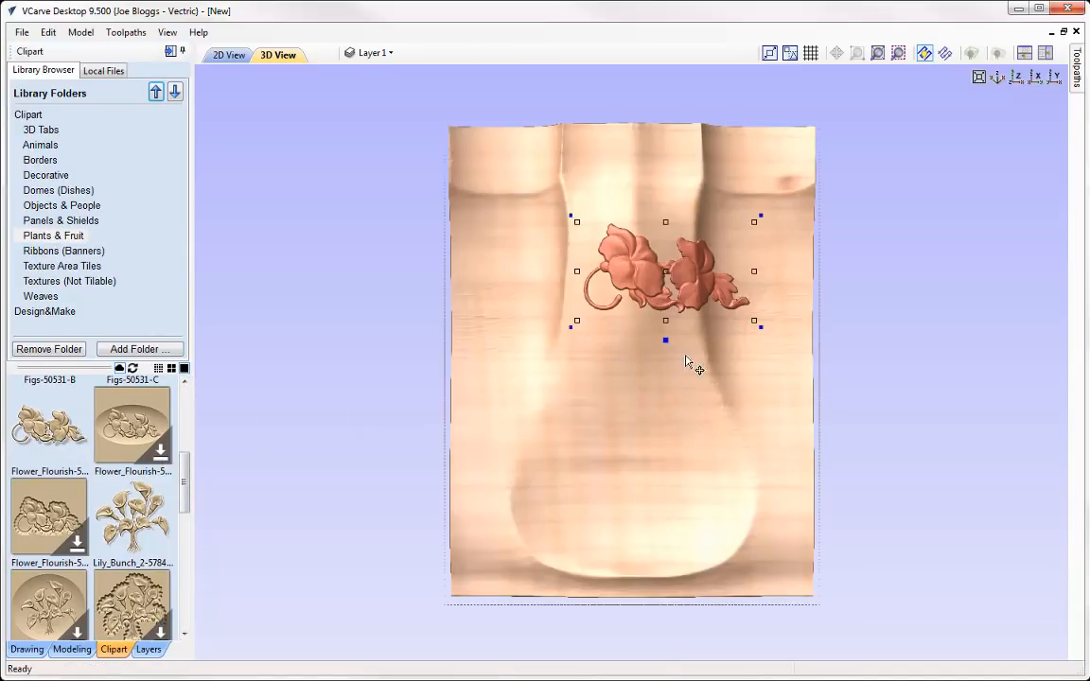
# - Rotate the flower flourish 90 degrees to stand lengthwise and position it just right of the leg's centre near the square end
pyautogui.moveTo(686, 362); pyautogui.dragTo(610, 490, button='middle')
pyautogui.scroll(2, 609, 490)
pyautogui.moveTo(581, 527); pyautogui.dragTo(624, 399, button='middle')
pyautogui.moveTo(741, 364); pyautogui.dragTo(571, 458)
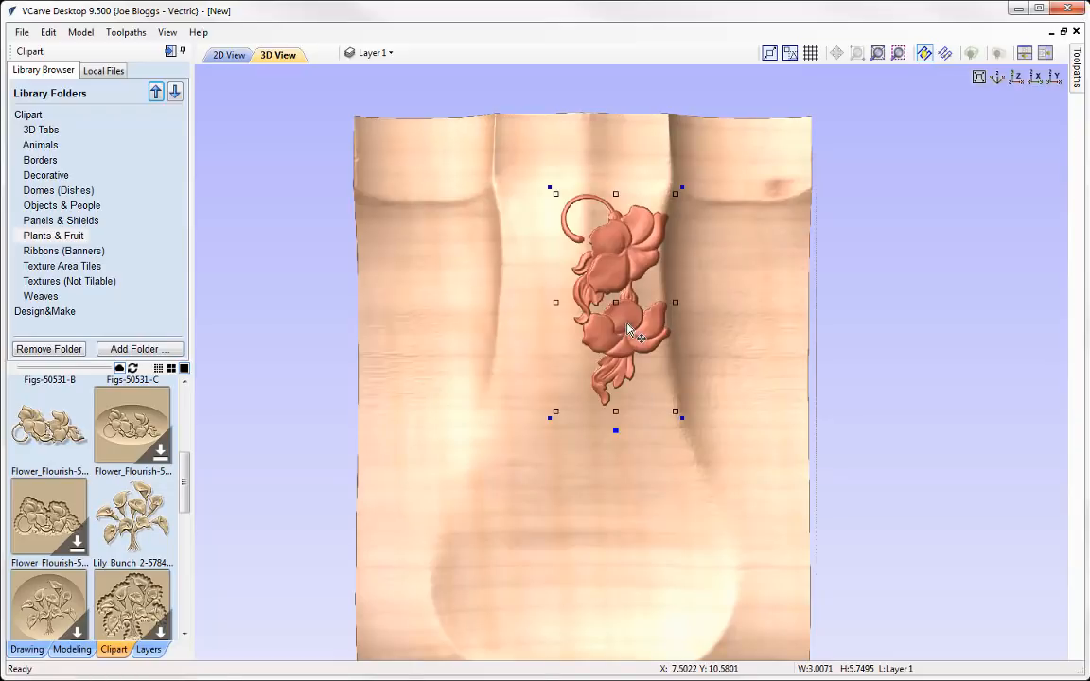
pyautogui.moveTo(627, 326); pyautogui.dragTo(640, 327)
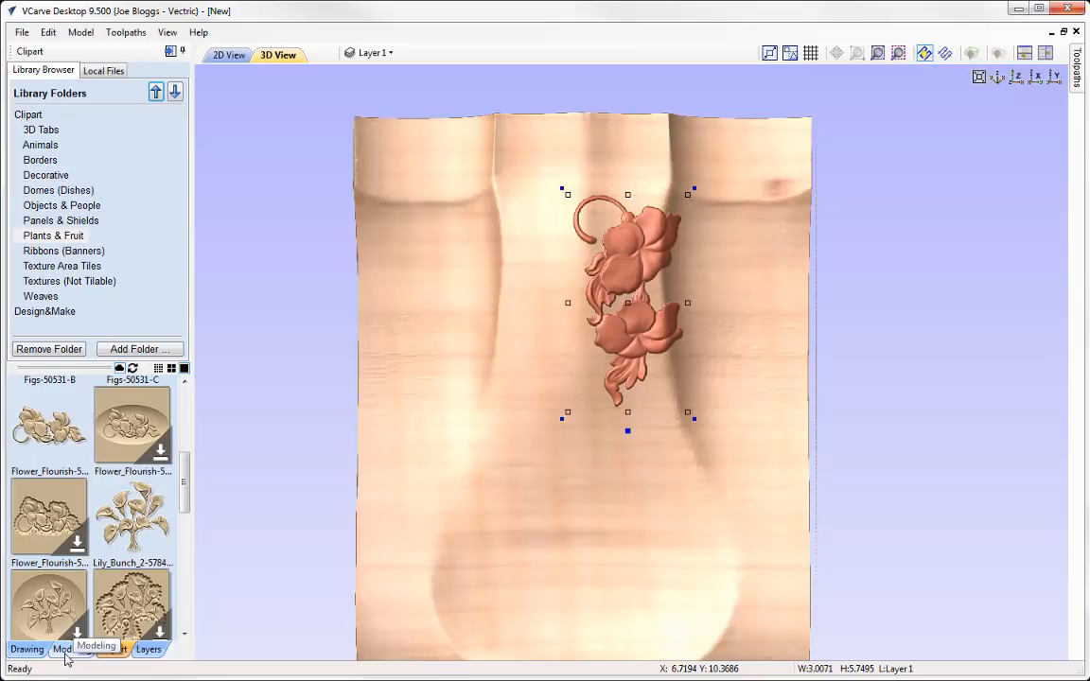
# - Create a horizontally mirrored copy of the flower flourish about the job center
pyautogui.click(25, 650)
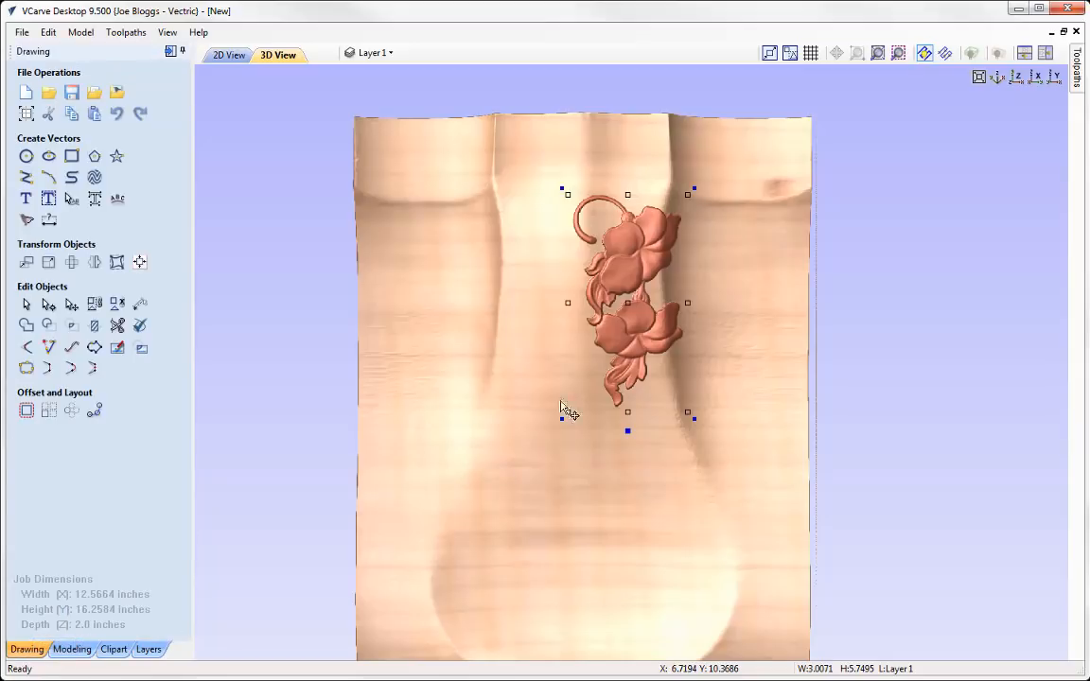
pyautogui.click(95, 264)
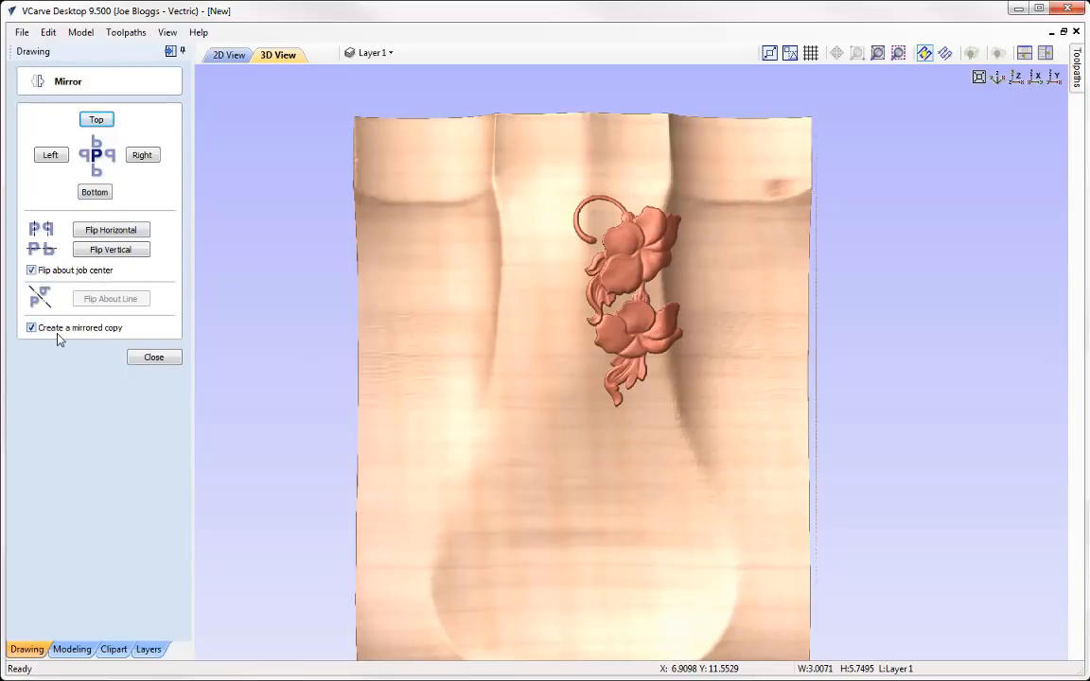
pyautogui.click(121, 235)
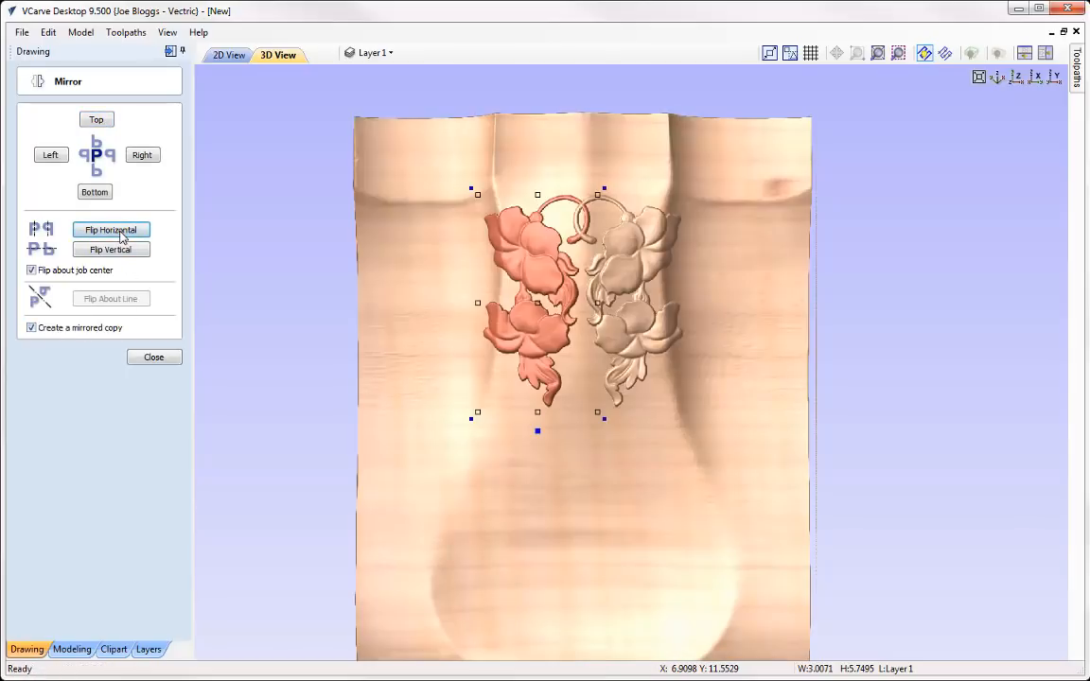
pyautogui.click(154, 358)
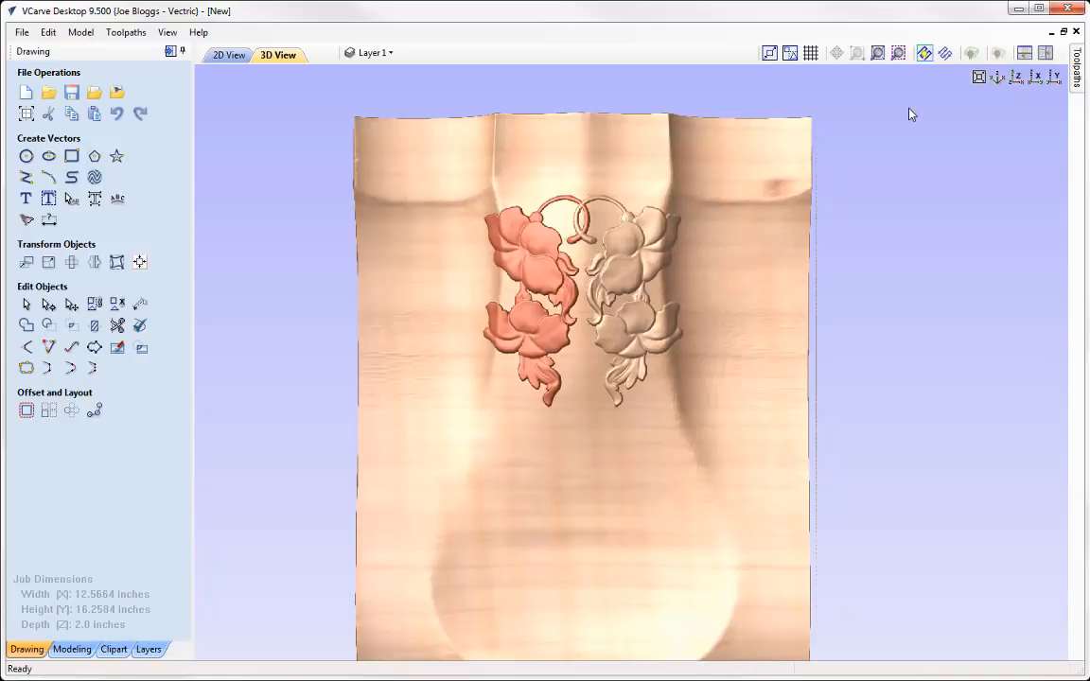
# - Show the model wrapped around the rotary axis and inspect the mirrored flowers up close on the table leg
pyautogui.click(999, 54)
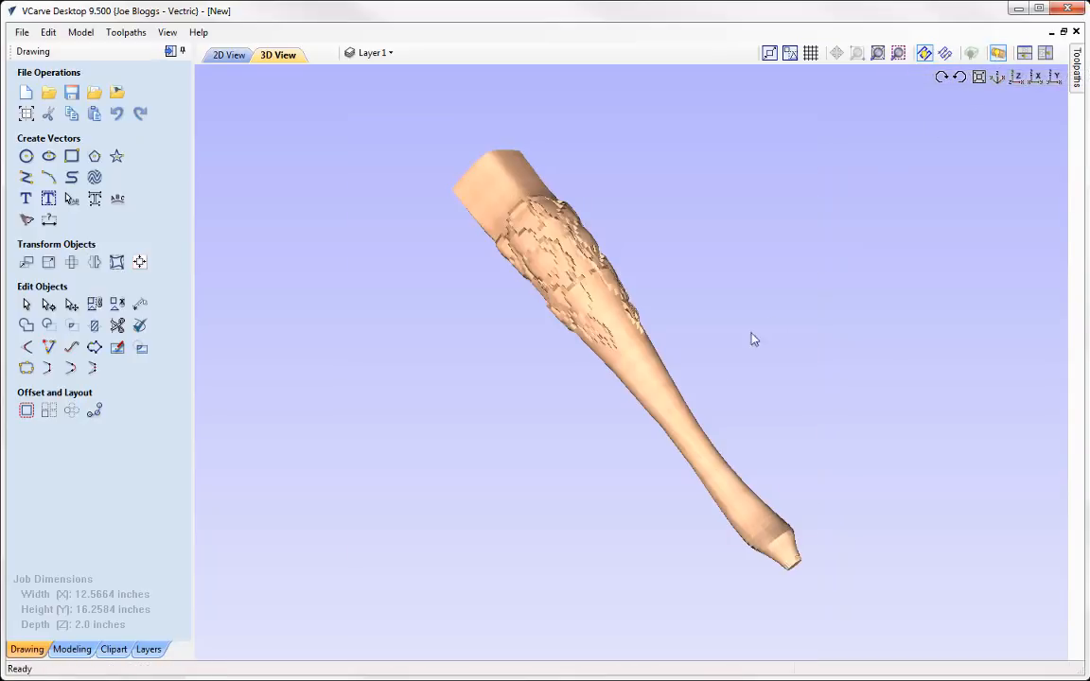
pyautogui.scroll(-1, 537, 455)
pyautogui.scroll(1, 567, 471)
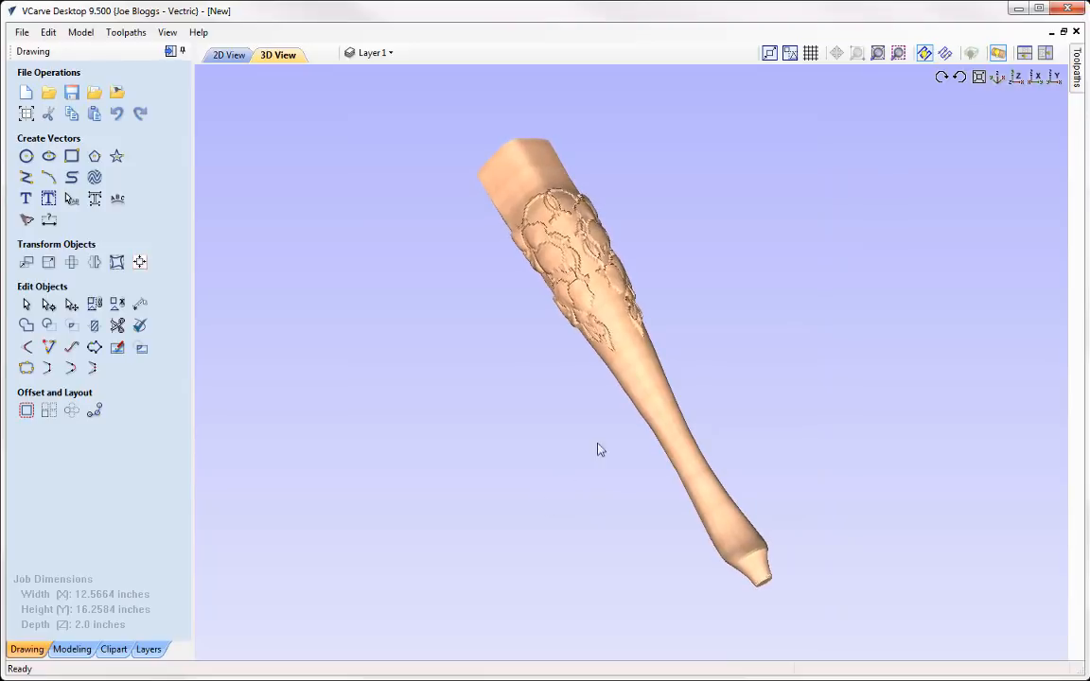
pyautogui.scroll(2, 653, 299)
pyautogui.scroll(4, 660, 296)
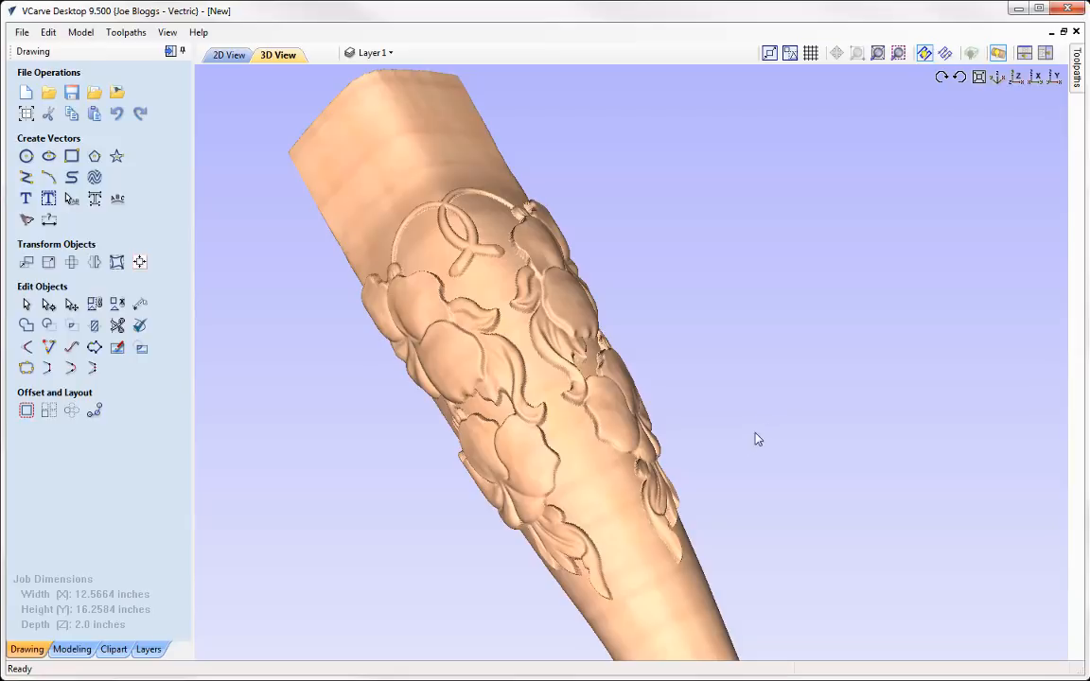
pyautogui.moveTo(757, 438); pyautogui.dragTo(632, 299)
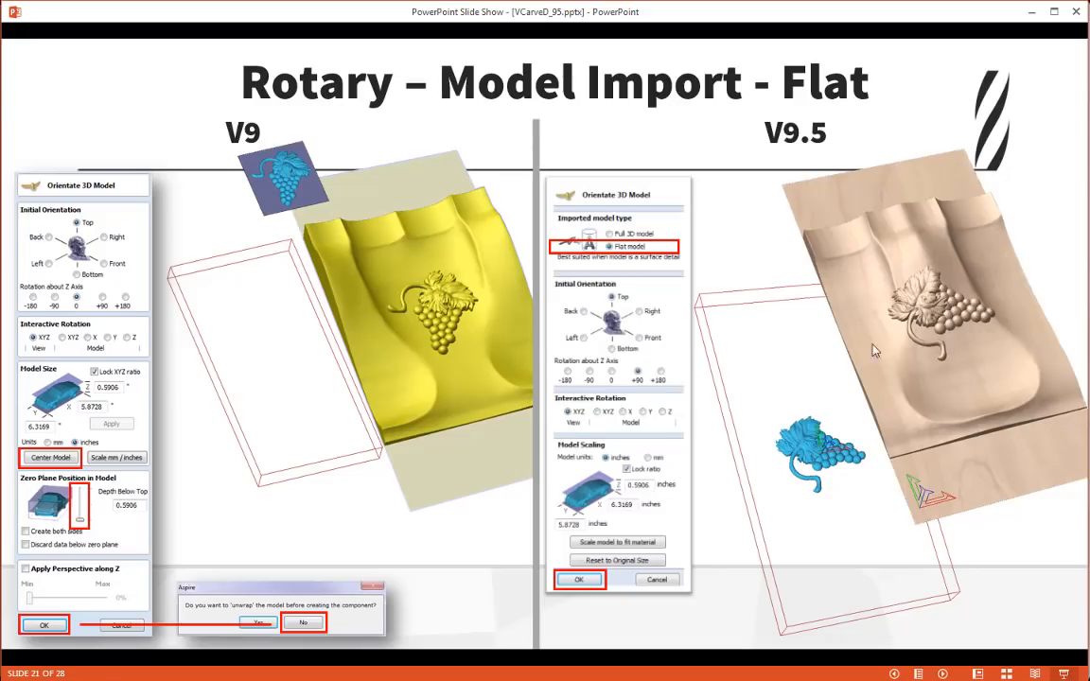
# - Switch to the PowerPoint slide show and advance to the Rotary – Completed Job slide
pyautogui.click(754, 413)
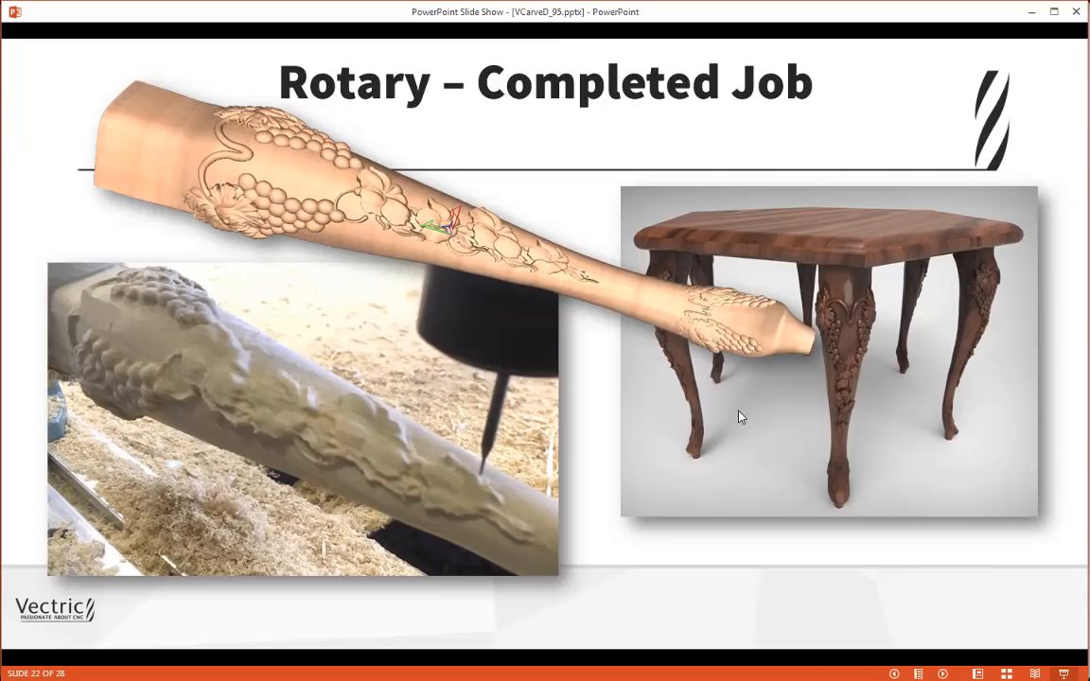
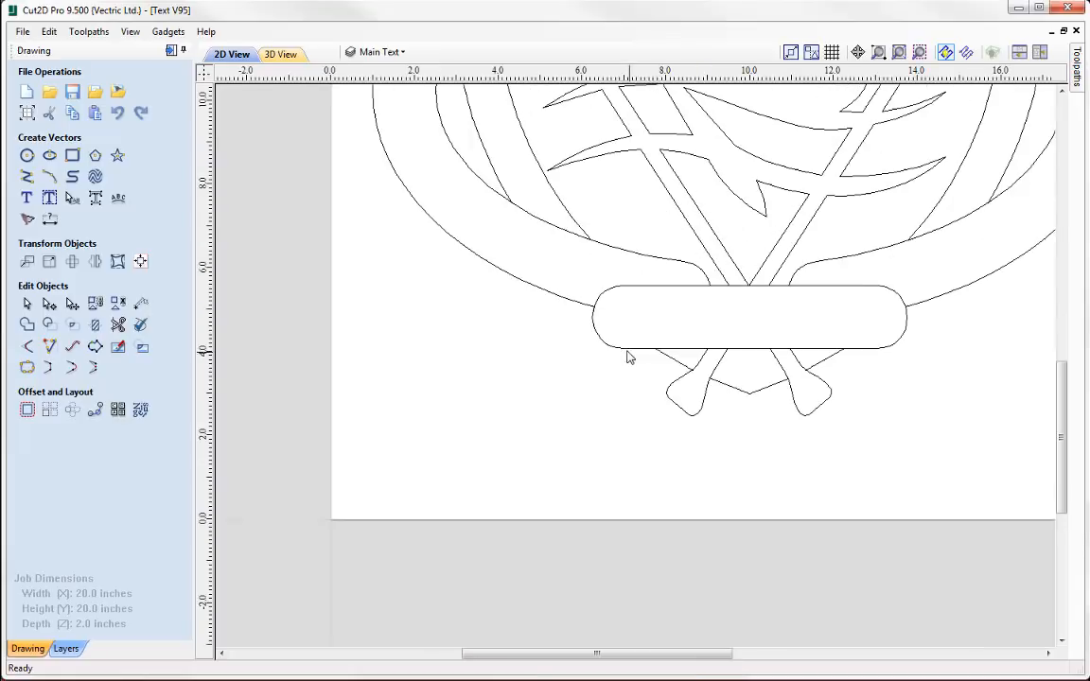
# - Start creating text and try several anchor positions in the blank area at the emblem's lower left
pyautogui.scroll(3, 584, 426)
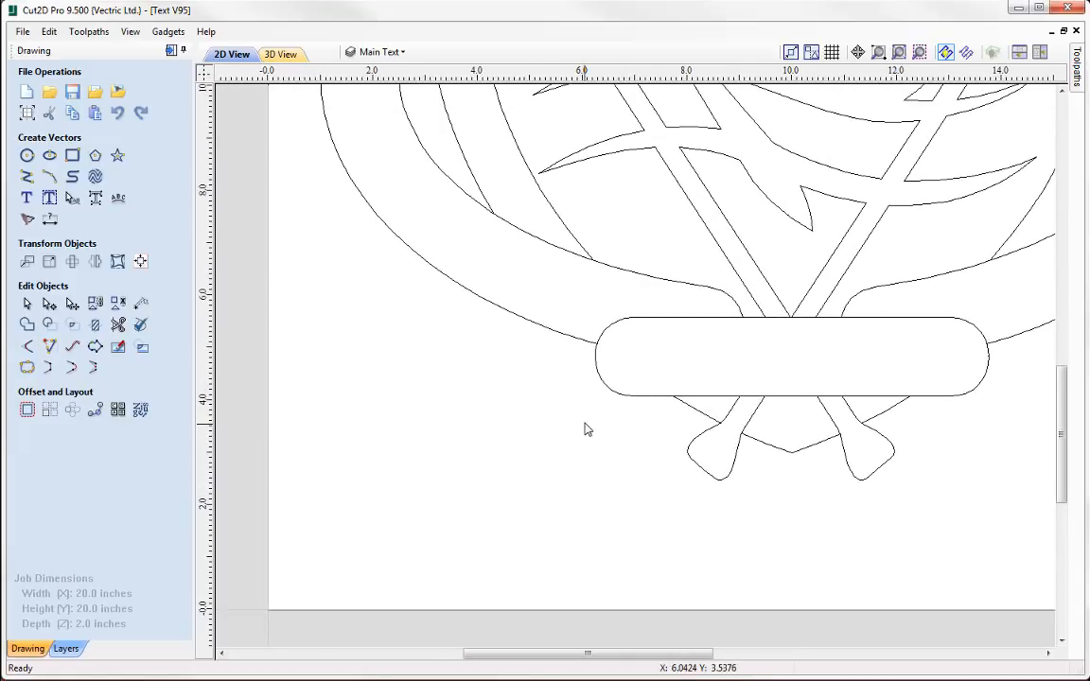
pyautogui.moveTo(623, 362); pyautogui.dragTo(644, 388, button='middle')
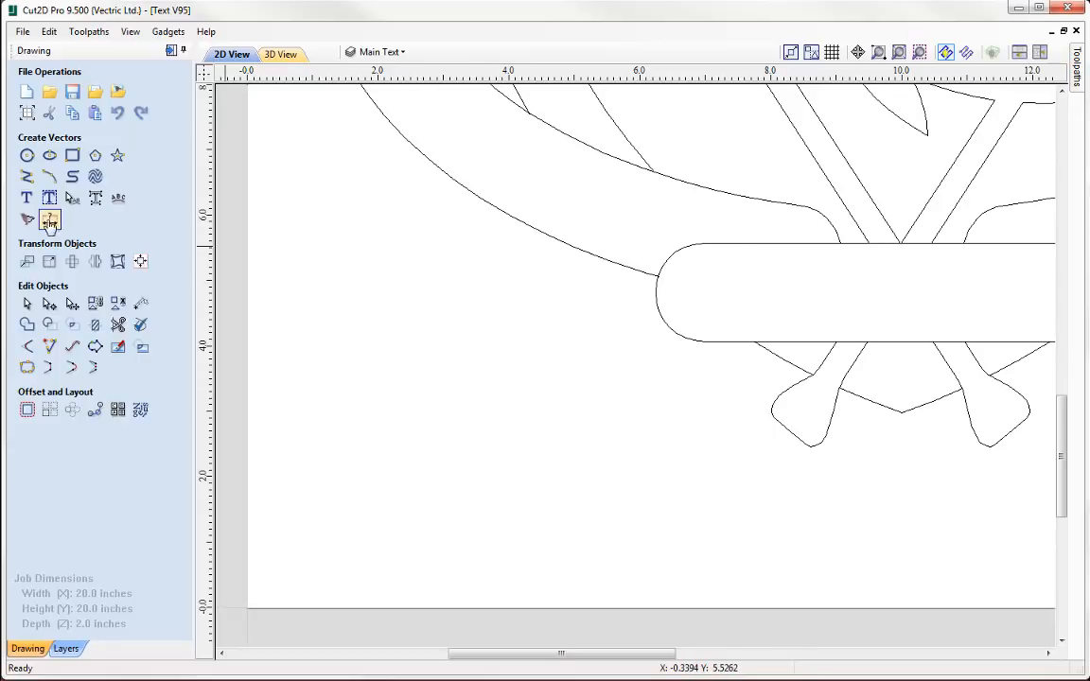
pyautogui.click(26, 199)
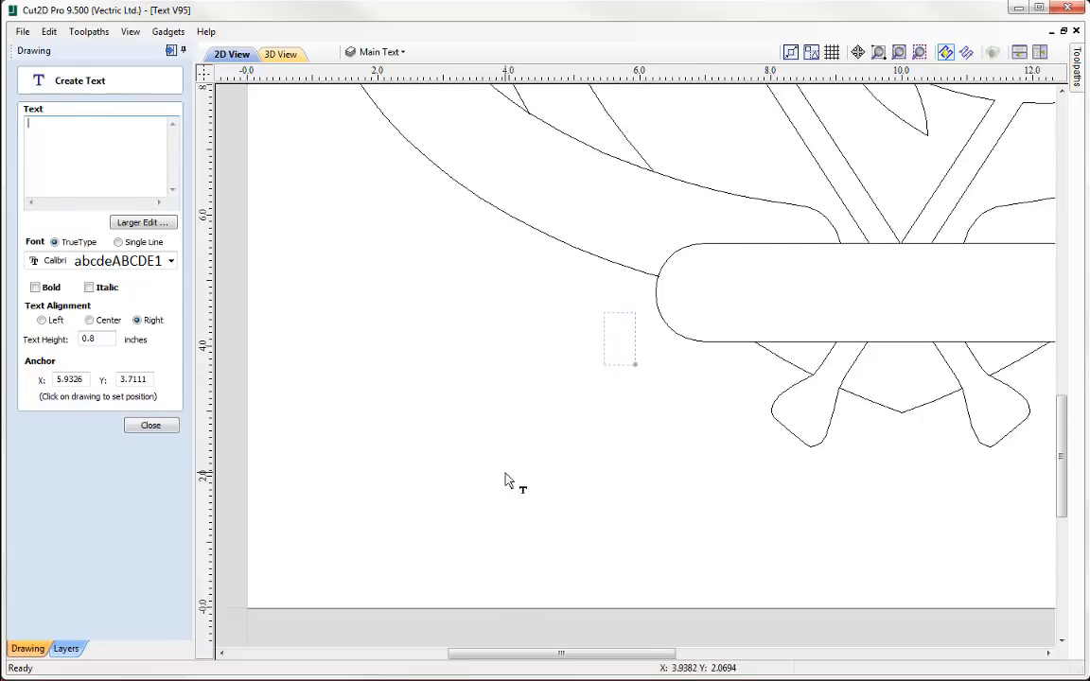
pyautogui.click(404, 384)
pyautogui.click(560, 465)
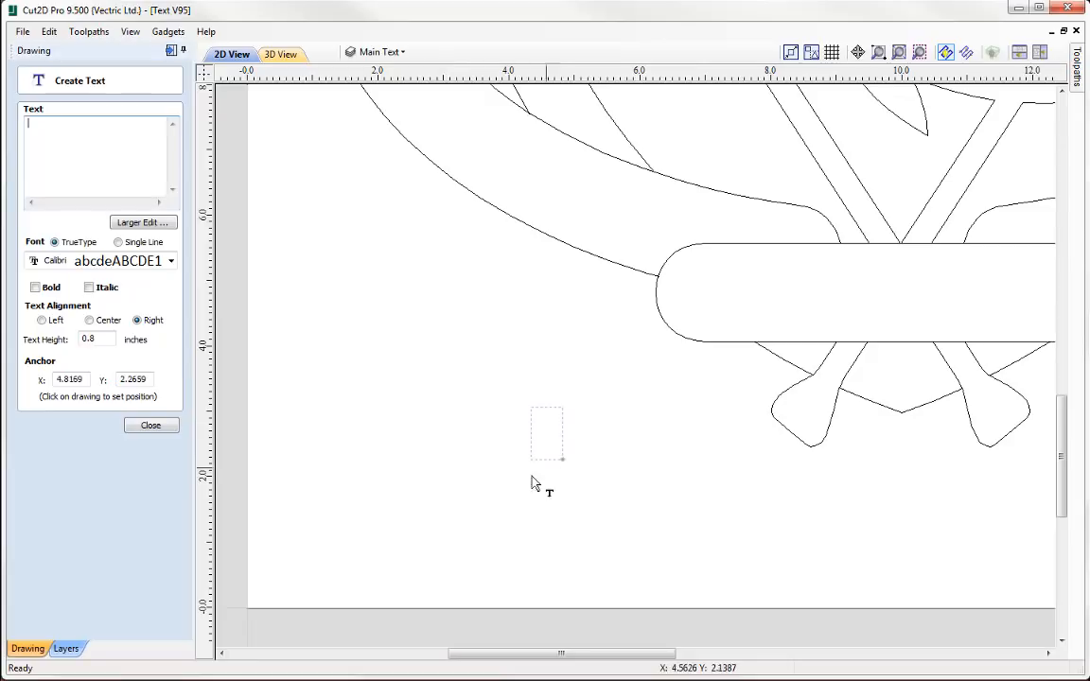
pyautogui.click(399, 484)
pyautogui.click(355, 333)
pyautogui.click(520, 320)
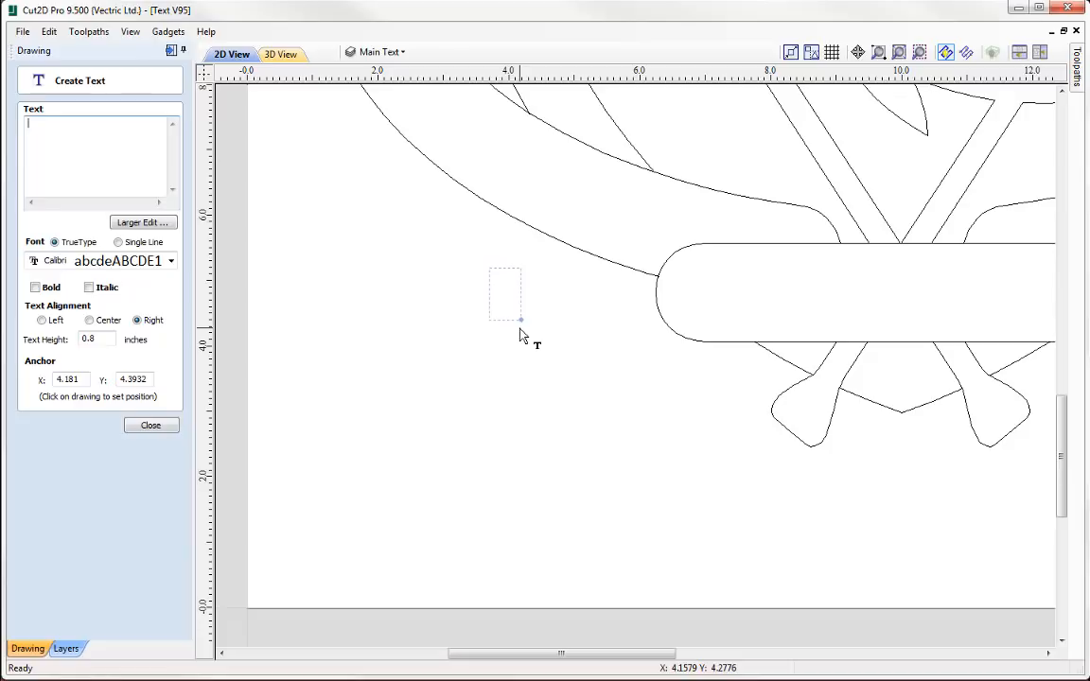
# - Set the new text to left alignment with a height of 2 inches
pyautogui.click(89, 320)
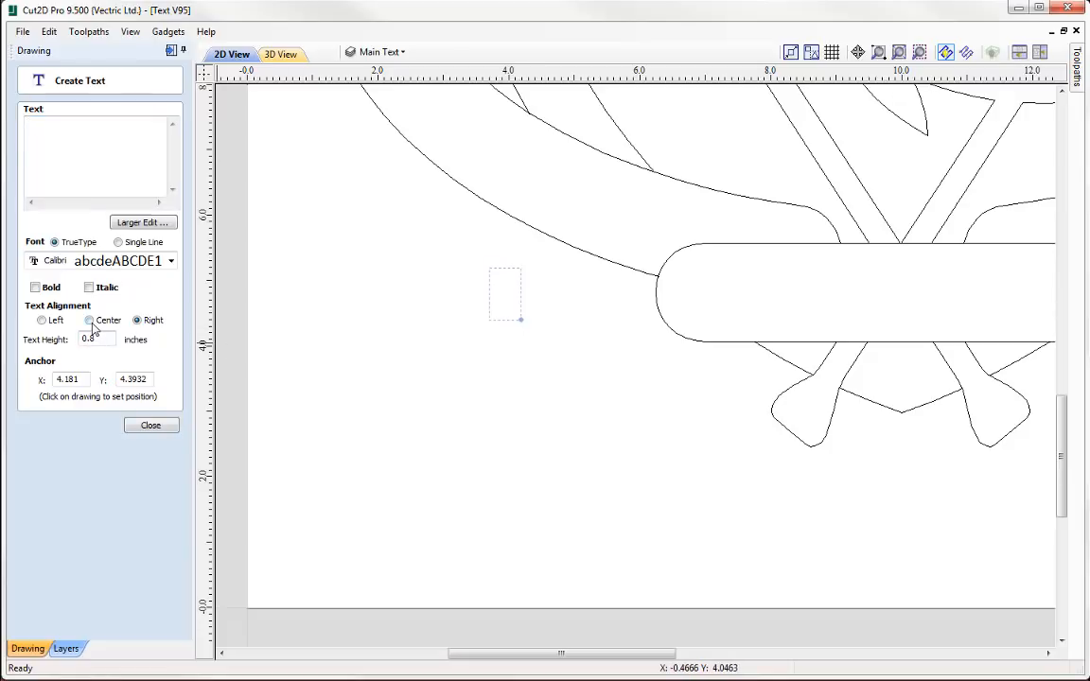
pyautogui.click(42, 322)
pyautogui.doubleClick(92, 339)
pyautogui.write('2')
pyautogui.press('Tab')
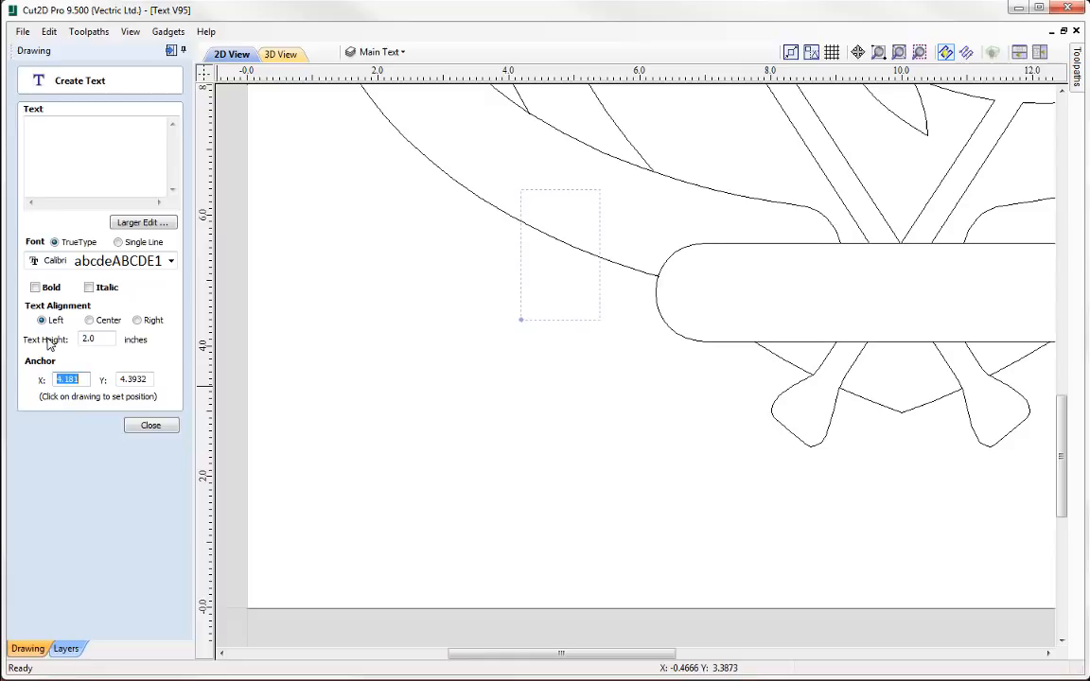
# - Create the text CANOE at a height of 1 inch, anchored at about X 1.78, Y 2.09
pyautogui.doubleClick(97, 339)
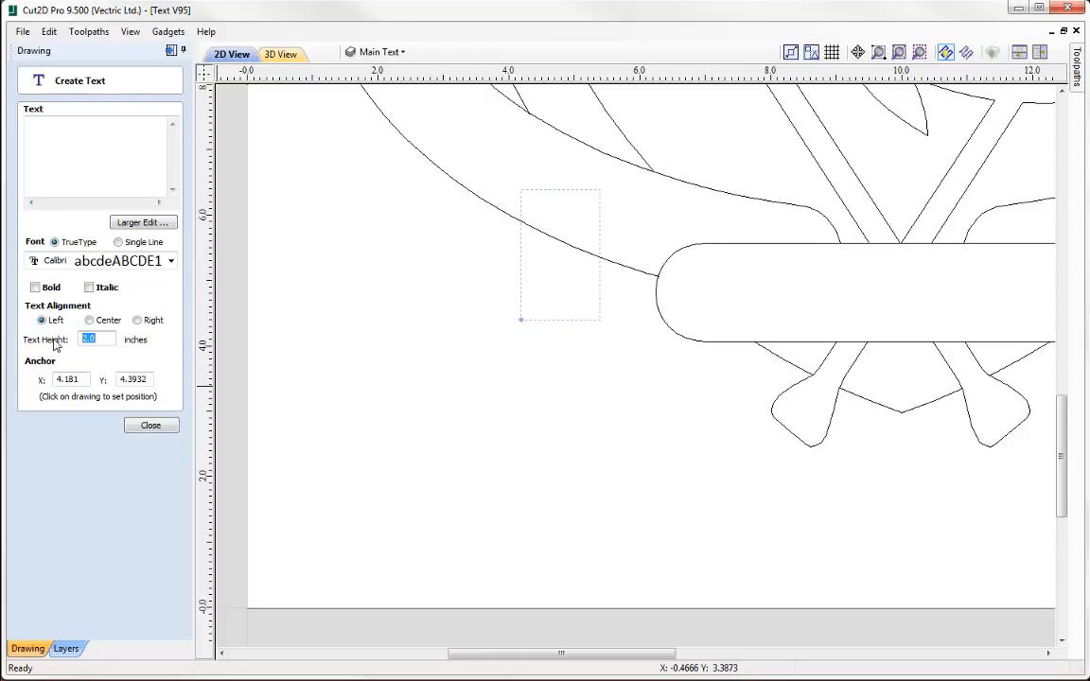
pyautogui.write('1')
pyautogui.moveTo(463, 481); pyautogui.dragTo(400, 380)
pyautogui.click(364, 471)
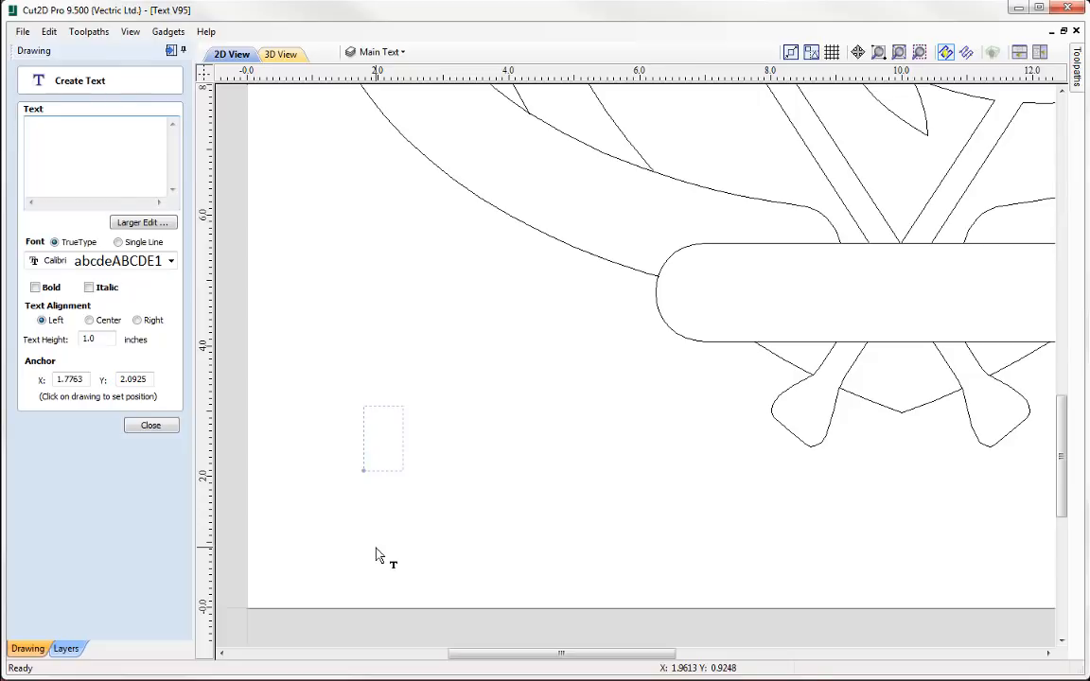
pyautogui.write('CANOE')
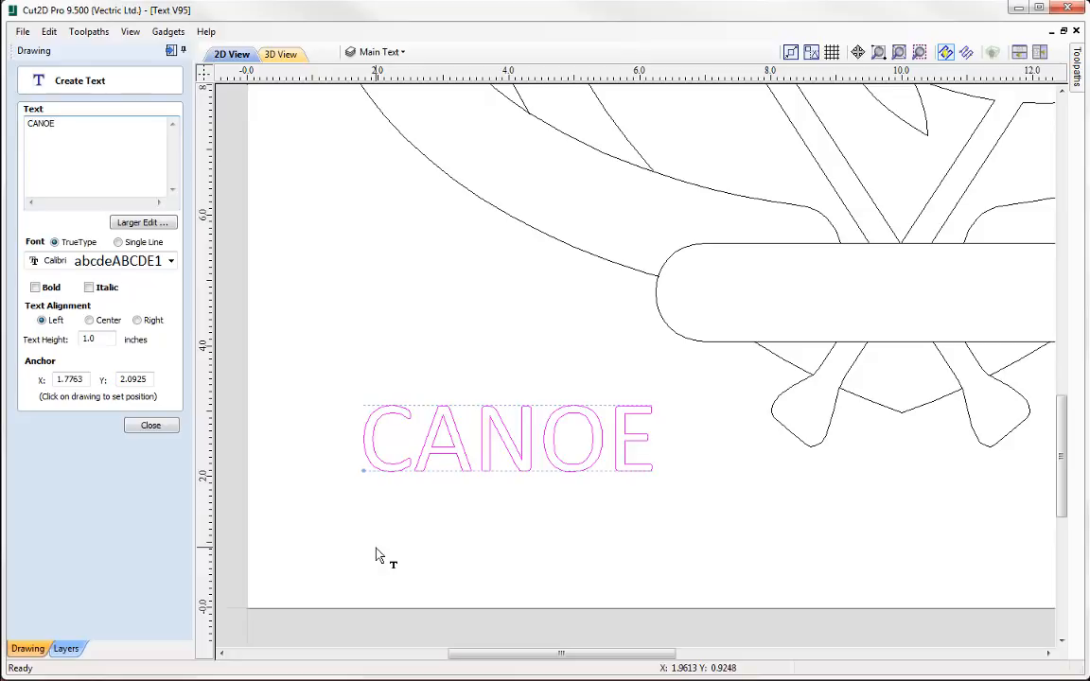
# - Flatten the CANOE text vertically to a text height of about 0.39 inches and extend its wording to CANOEING
pyautogui.click(494, 450)
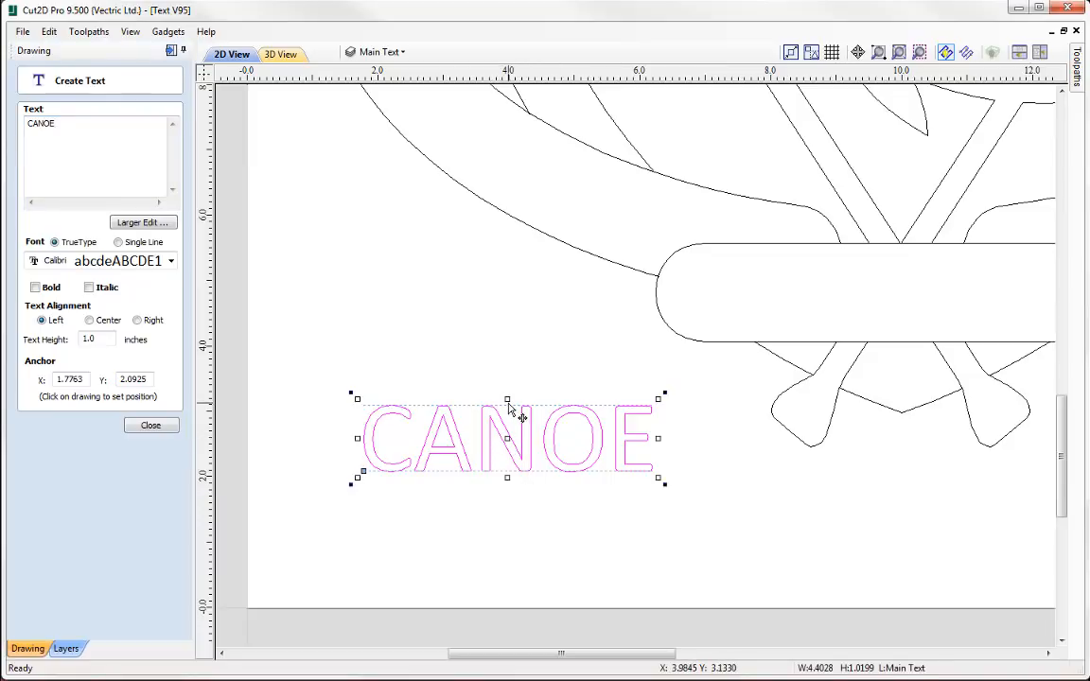
pyautogui.moveTo(507, 399); pyautogui.dragTo(507, 440)
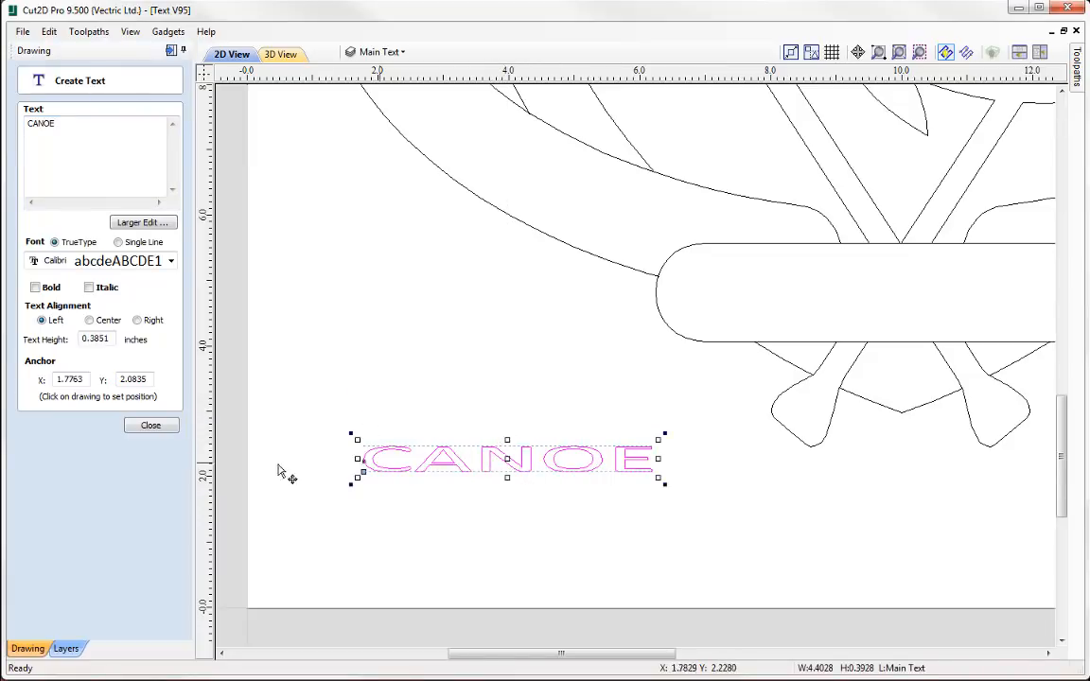
pyautogui.click(116, 148)
pyautogui.write('ING')
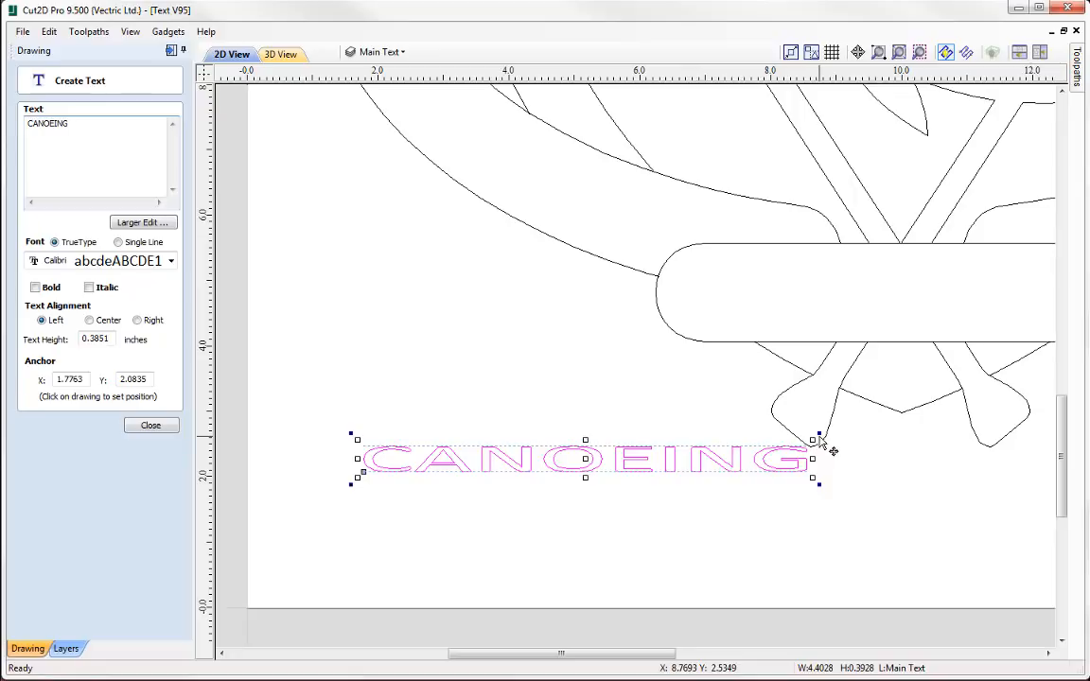
# - Rotate the CANOEING text so it slopes upward to the right and change its wording to KAYAKING
pyautogui.moveTo(830, 444); pyautogui.dragTo(740, 302)
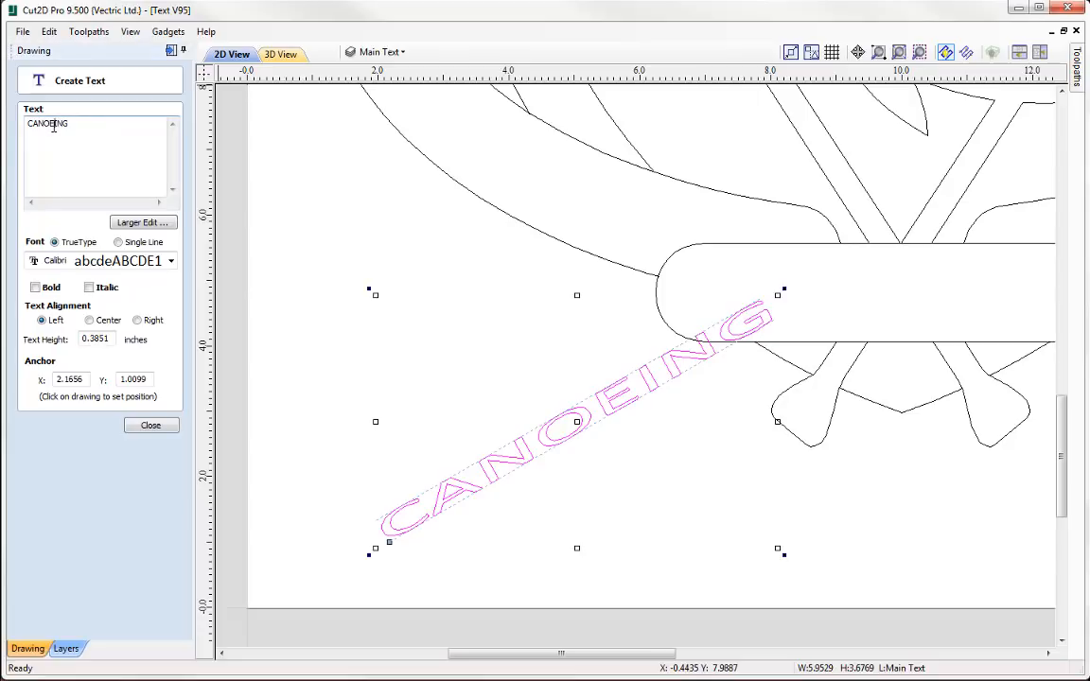
pyautogui.moveTo(54, 124); pyautogui.dragTo(15, 116)
pyautogui.write('KAYAK')
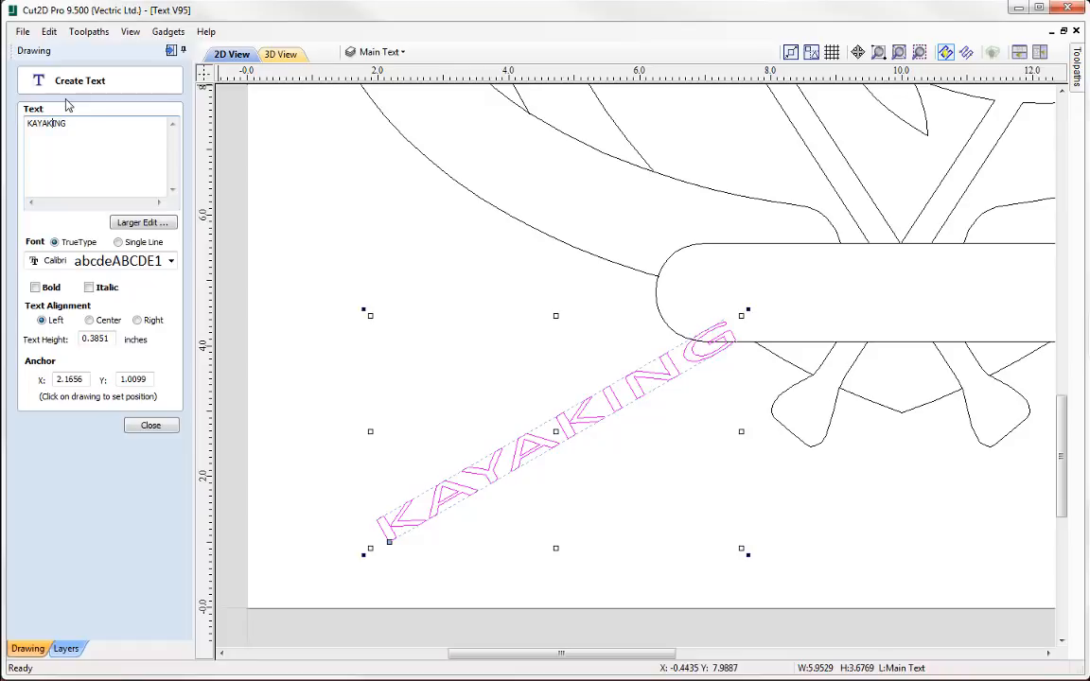
# - Delete the sloping practice text from the drawing
pyautogui.press('BackSpace')
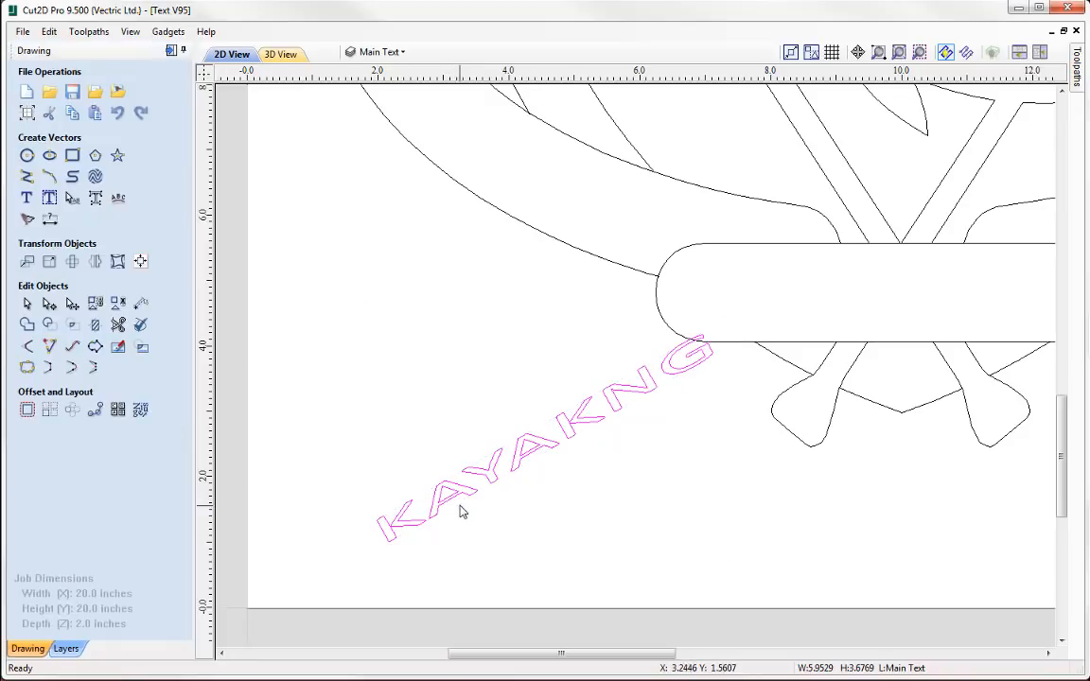
pyautogui.press('Delete')
# - Start a new text inside the rounded banner, anchored at about X 7.08, Y 4.45, with a height of 1.0 inch
pyautogui.scroll(-5, 685, 406)
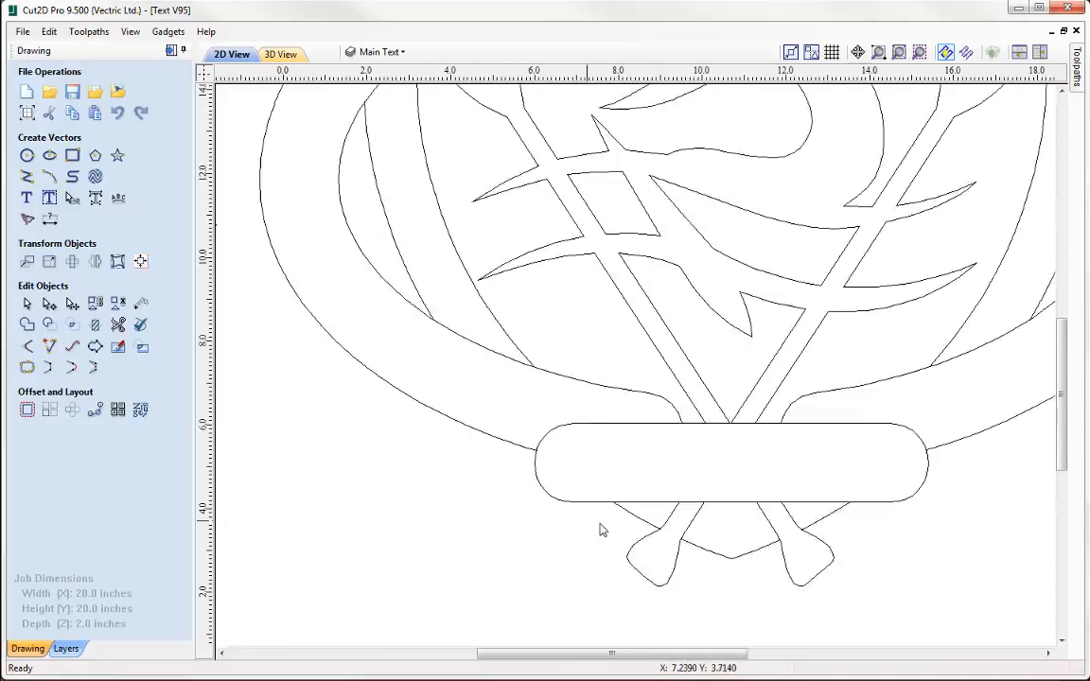
pyautogui.scroll(-4, 689, 464)
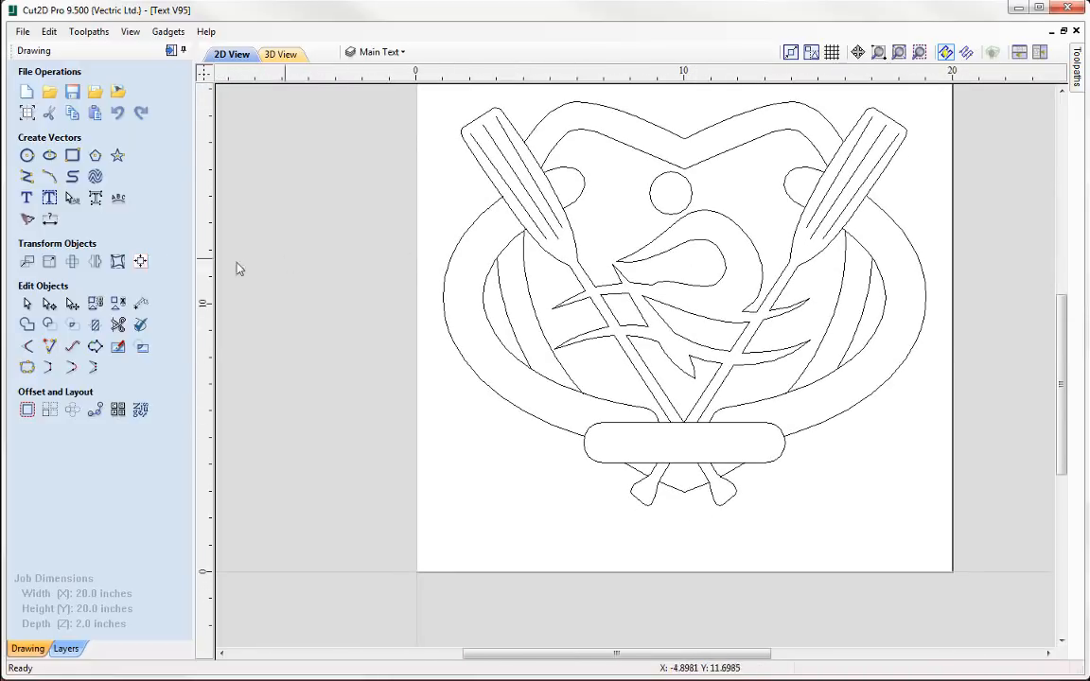
pyautogui.click(26, 198)
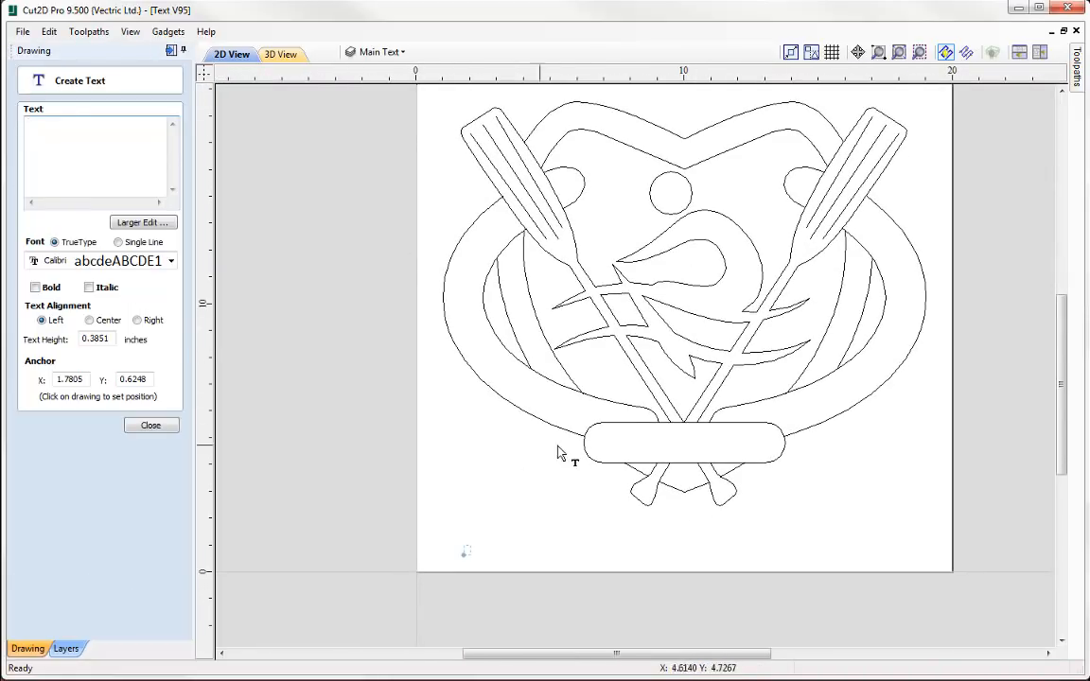
pyautogui.scroll(3, 638, 480)
pyautogui.click(594, 328)
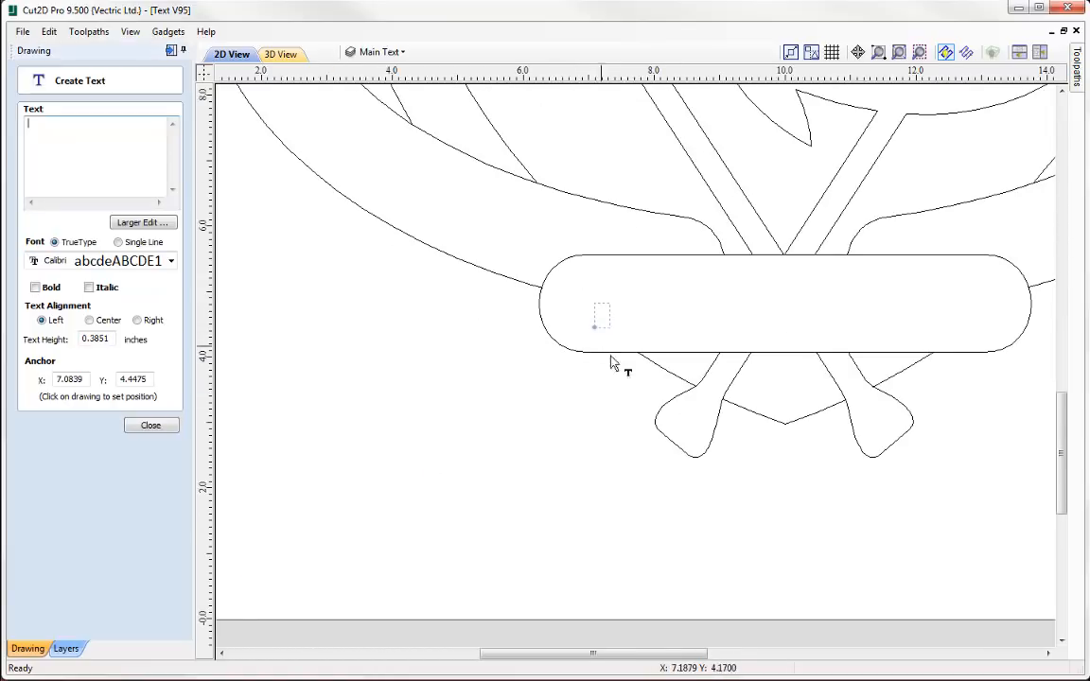
pyautogui.moveTo(642, 343); pyautogui.dragTo(580, 407, button='middle')
pyautogui.scroll(2, 580, 415)
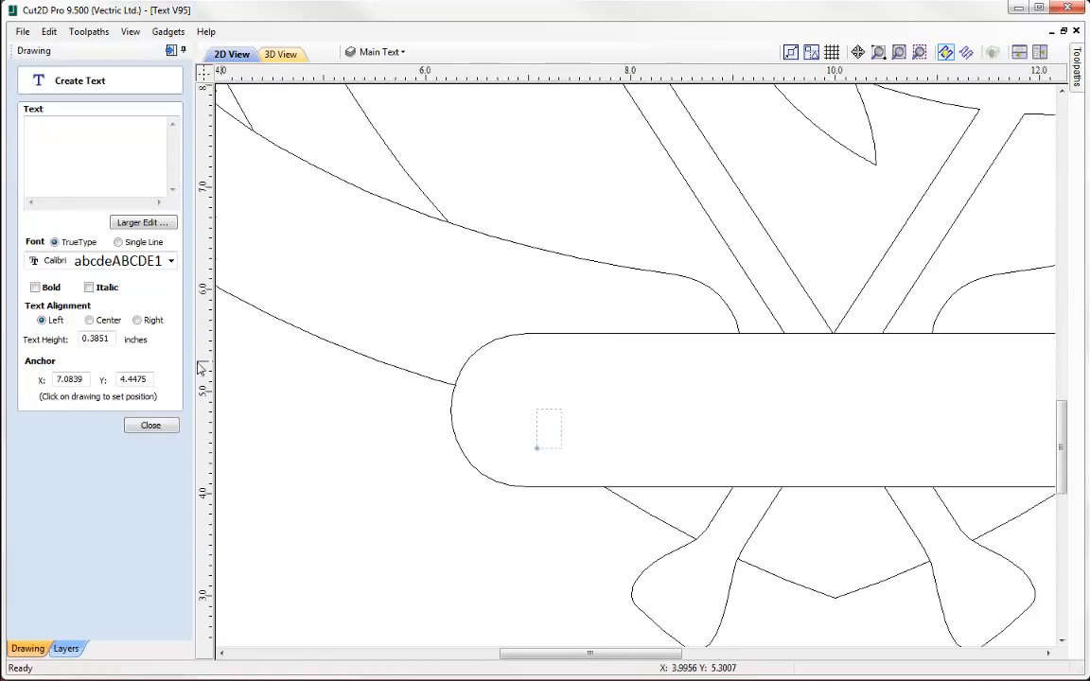
pyautogui.moveTo(110, 339); pyautogui.dragTo(25, 347)
pyautogui.write('1.0')
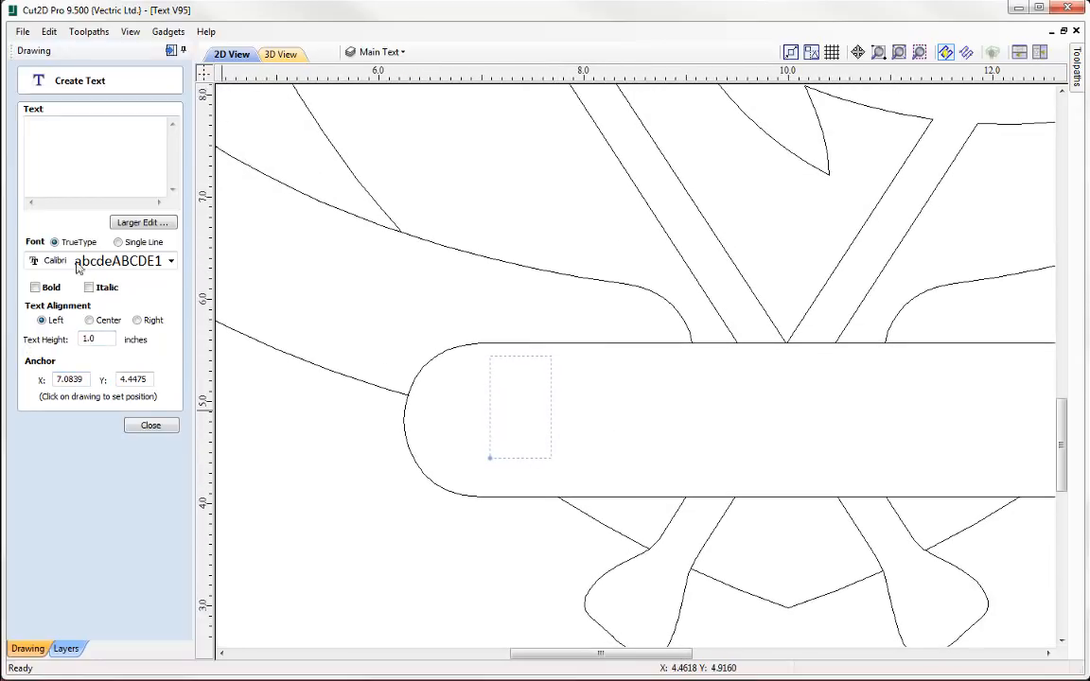
# - Enter ROWING as the banner text and finish creating it
pyautogui.click(58, 163)
pyautogui.write('ROWIN')
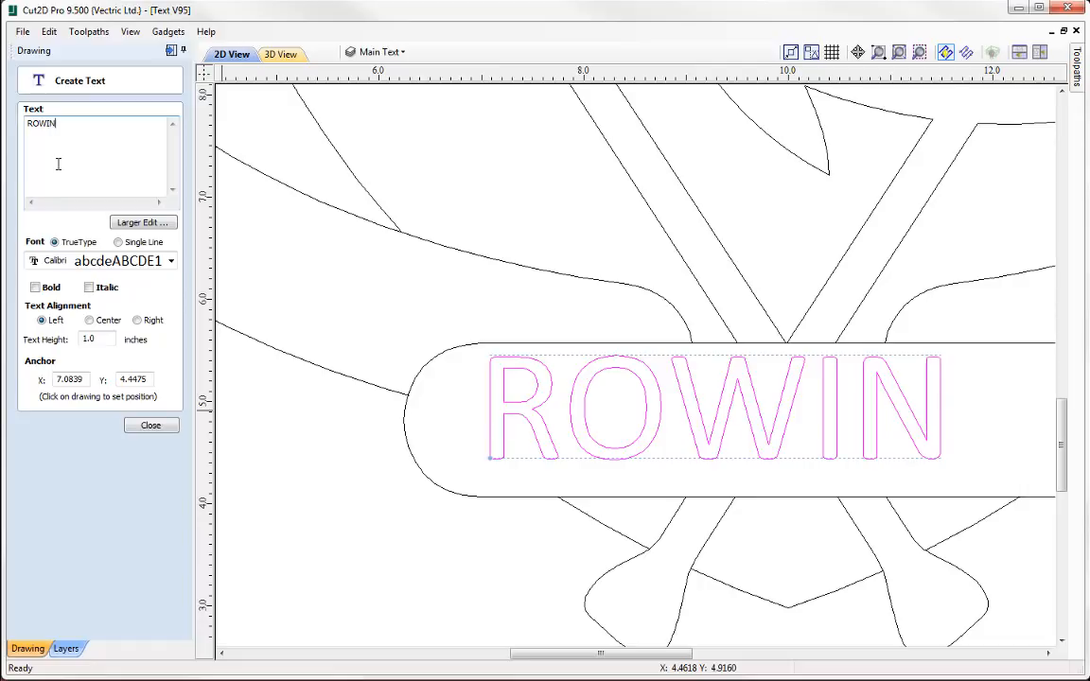
pyautogui.write('G')
pyautogui.click(150, 425)
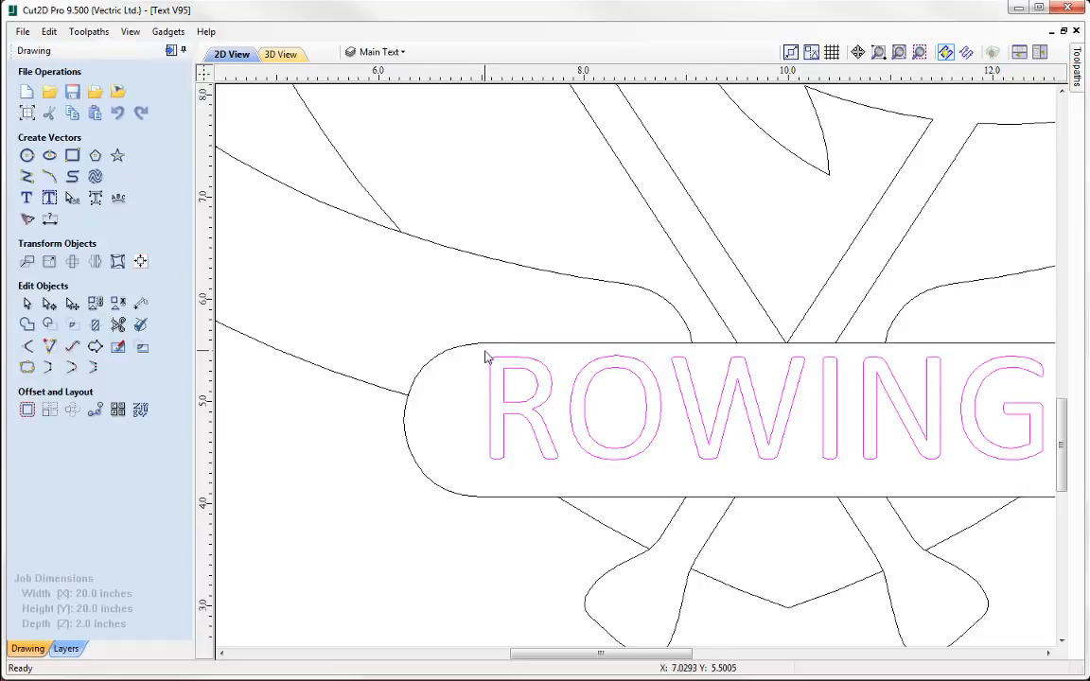
# - Centre the ROWING text inside the rounded banner outline using the alignment tools
pyautogui.keyDown('shift'); pyautogui.click(478, 346); pyautogui.keyUp('shift')
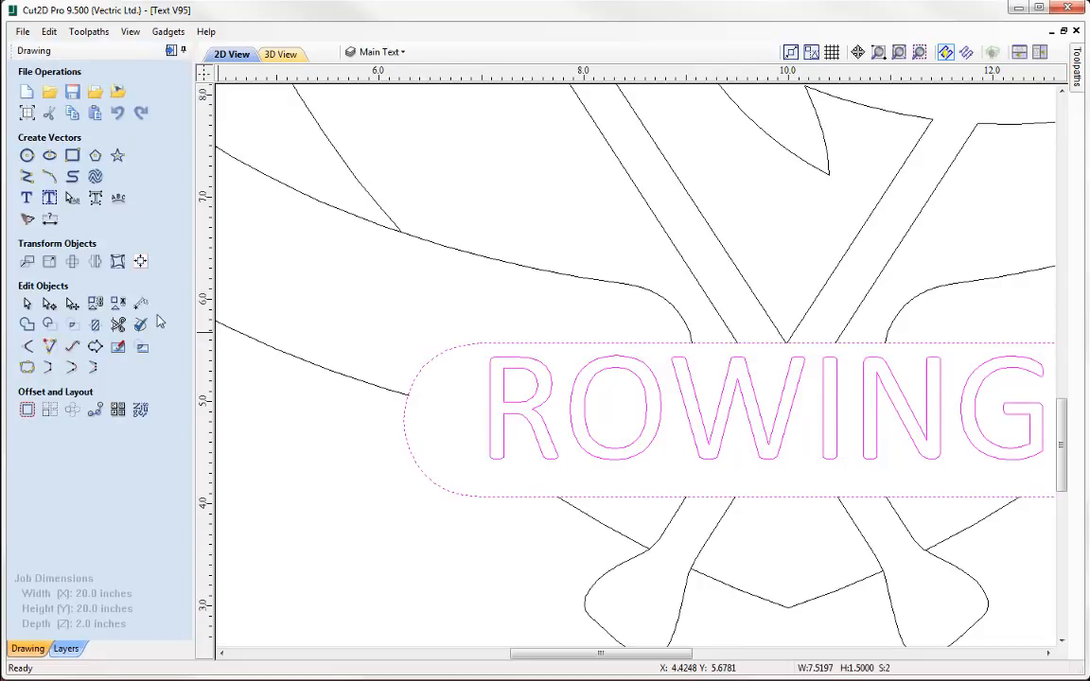
pyautogui.click(140, 261)
pyautogui.click(114, 212)
pyautogui.moveTo(667, 387); pyautogui.dragTo(512, 388, button='middle')
pyautogui.scroll(-1, 533, 390)
pyautogui.click(150, 517)
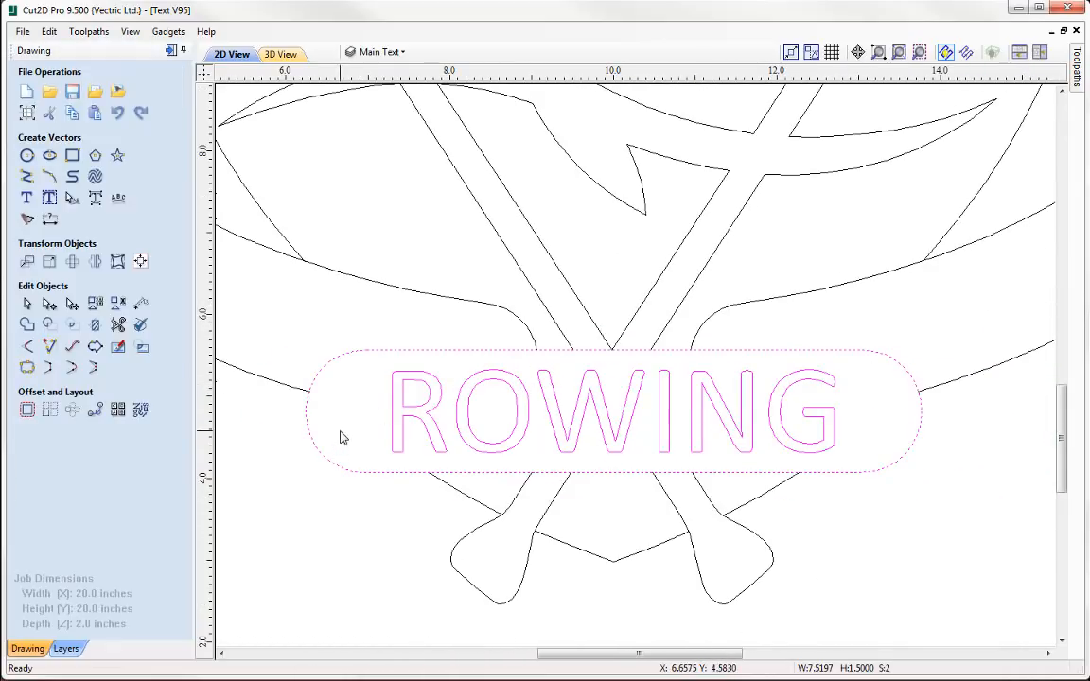
# - Create the text SALLSBURY, 1.0 inch high, below the emblem's lower-left side, anchored at about X 1.46, Y 2.04
pyautogui.moveTo(341, 438); pyautogui.dragTo(530, 479, button='middle')
pyautogui.scroll(-3, 360, 530)
pyautogui.moveTo(345, 522); pyautogui.dragTo(413, 525, button='middle')
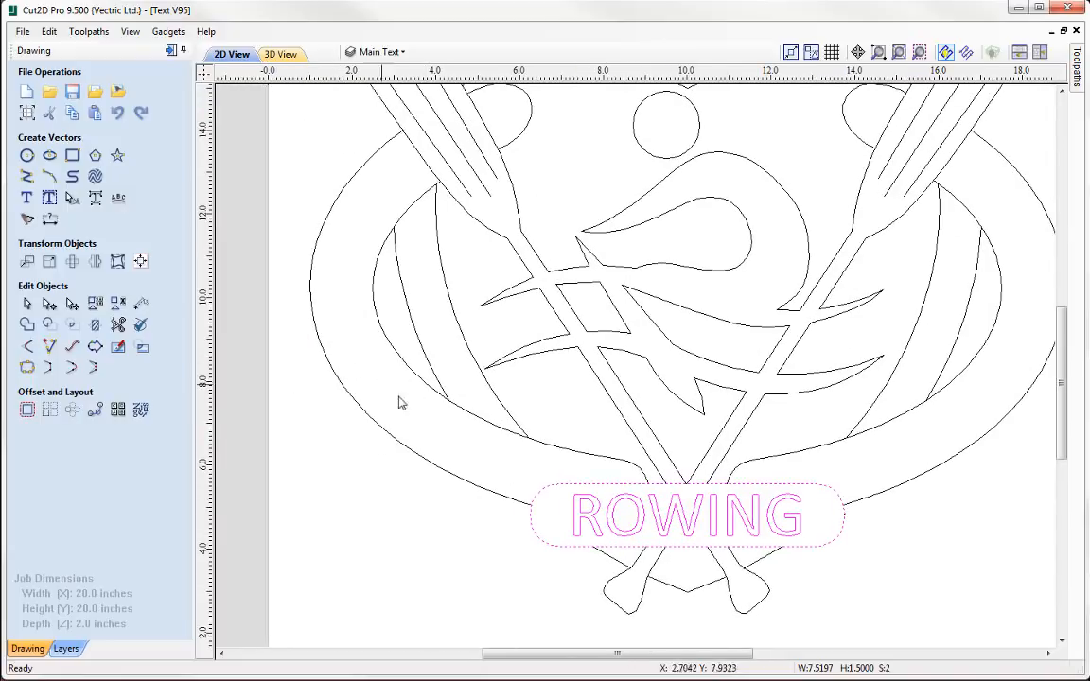
pyautogui.moveTo(399, 422); pyautogui.dragTo(399, 328, button='middle')
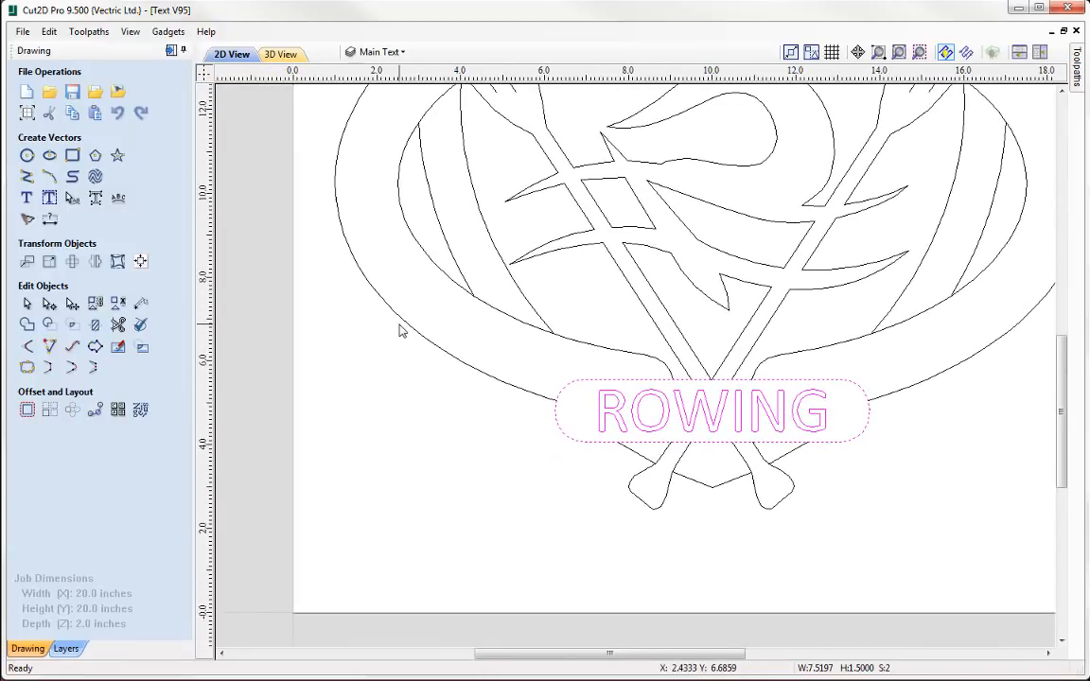
pyautogui.click(30, 204)
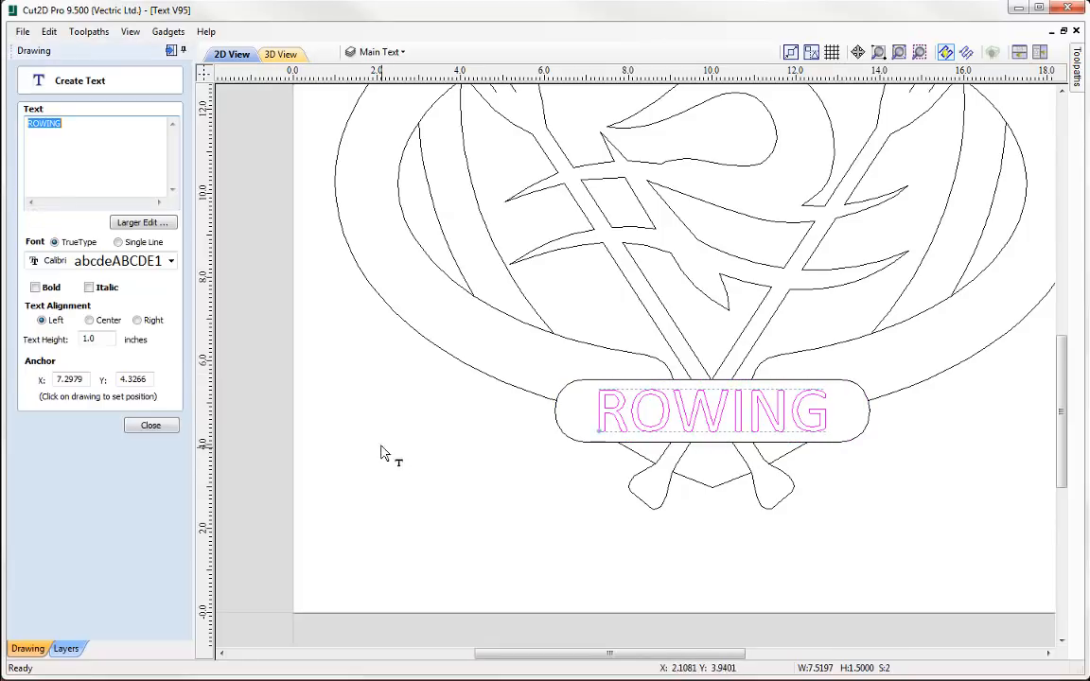
pyautogui.click(354, 526)
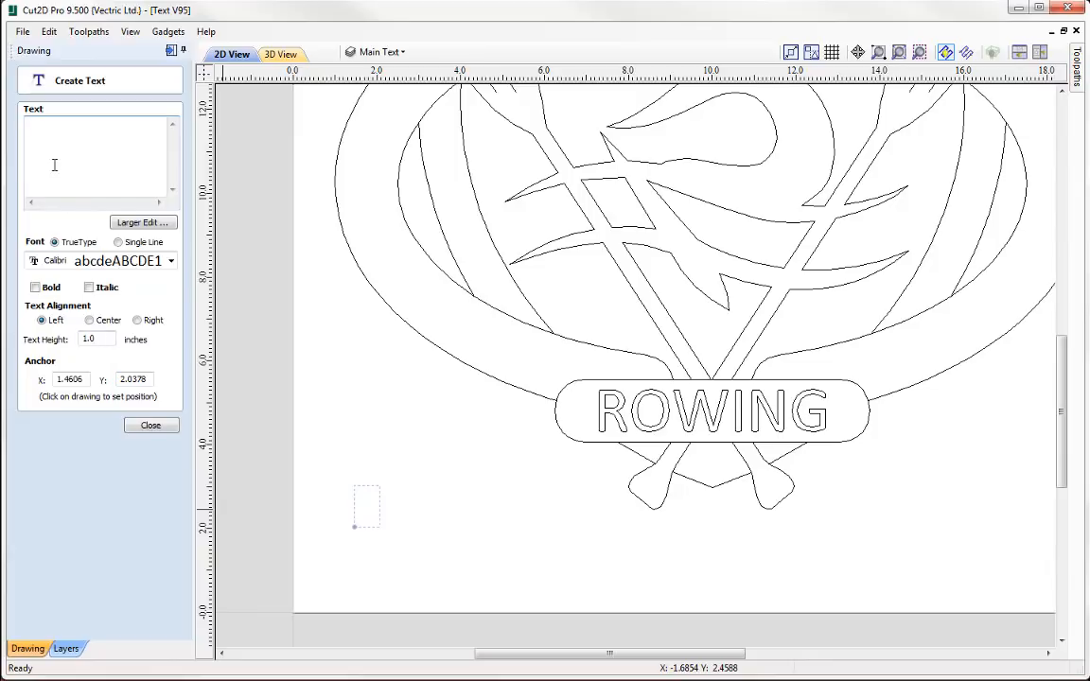
pyautogui.write('SALLS')
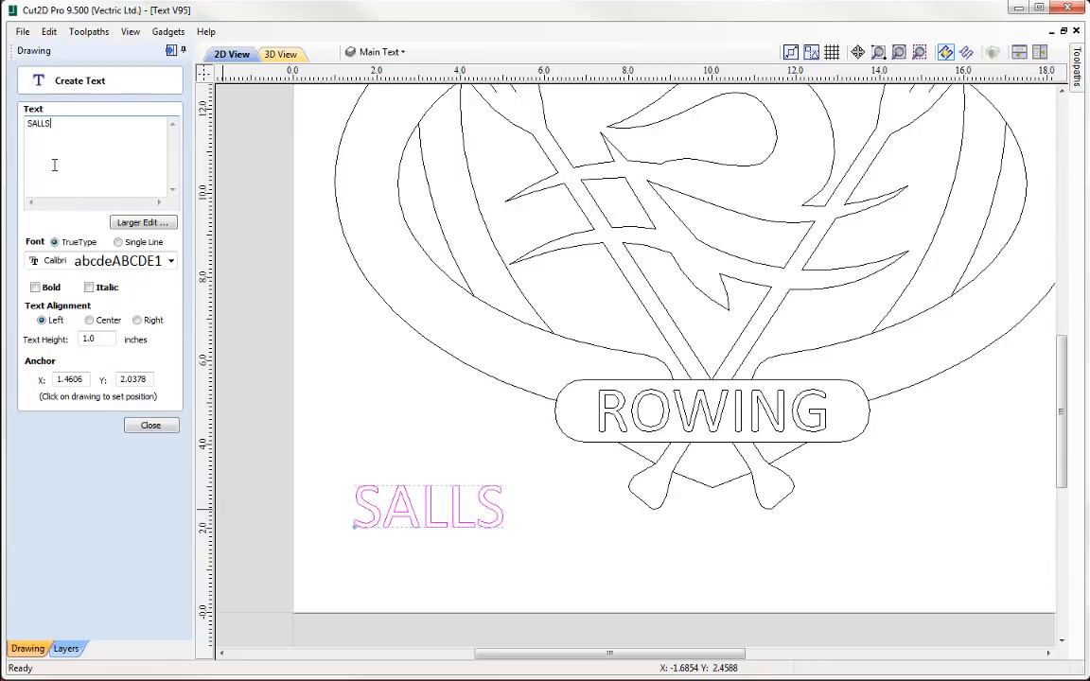
pyautogui.write('BURY')
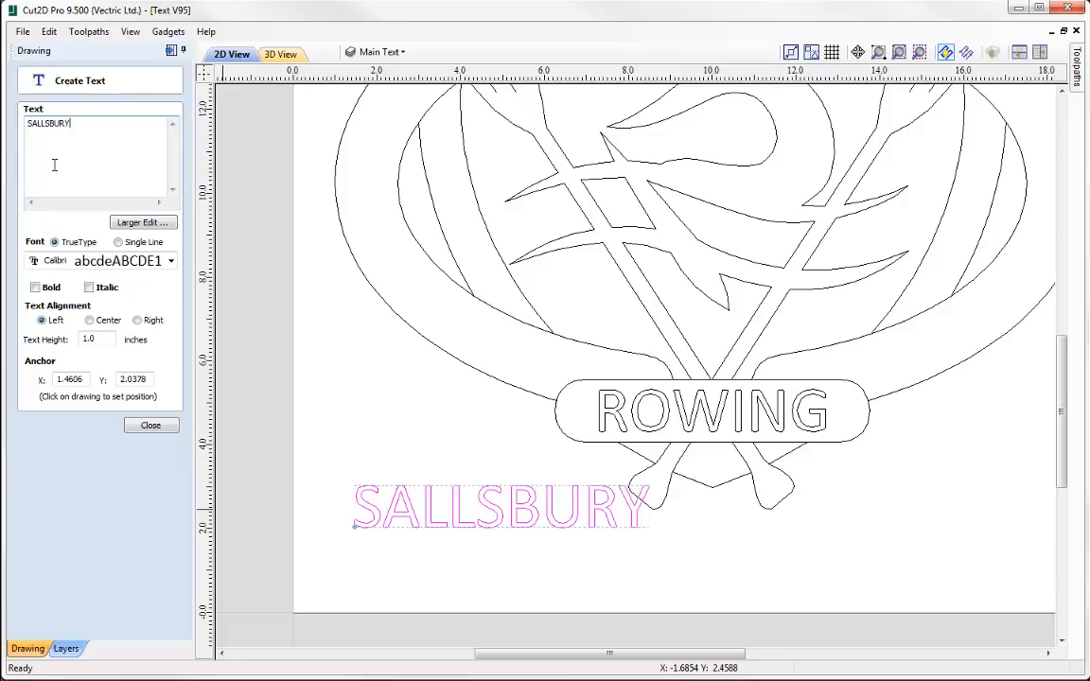
pyautogui.click(151, 425)
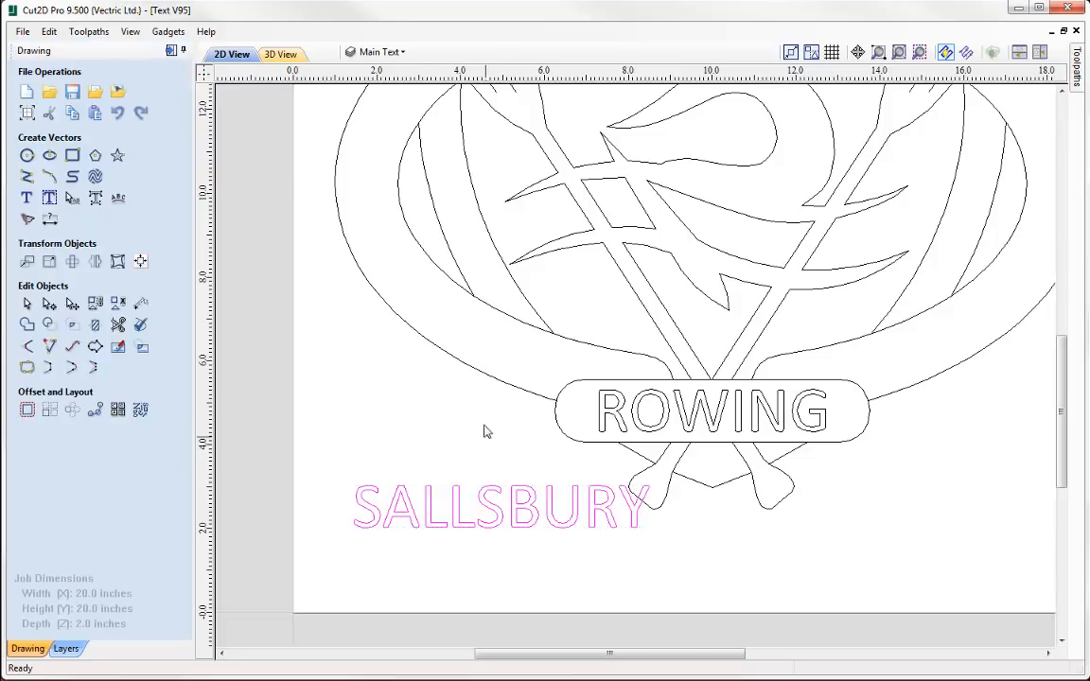
# - Wrap the SALLSBURY text onto the emblem's lower-left outer curve, with letters aligned to the curve and placed on its other side
pyautogui.keyDown('shift'); pyautogui.click(467, 370); pyautogui.keyUp('shift')
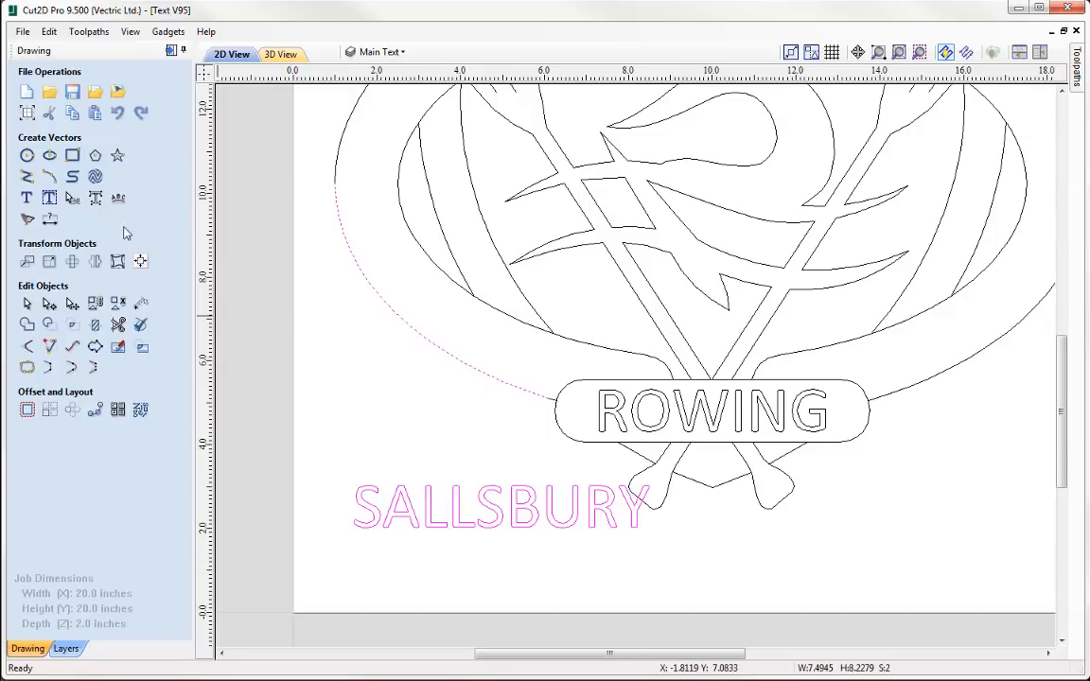
pyautogui.click(117, 200)
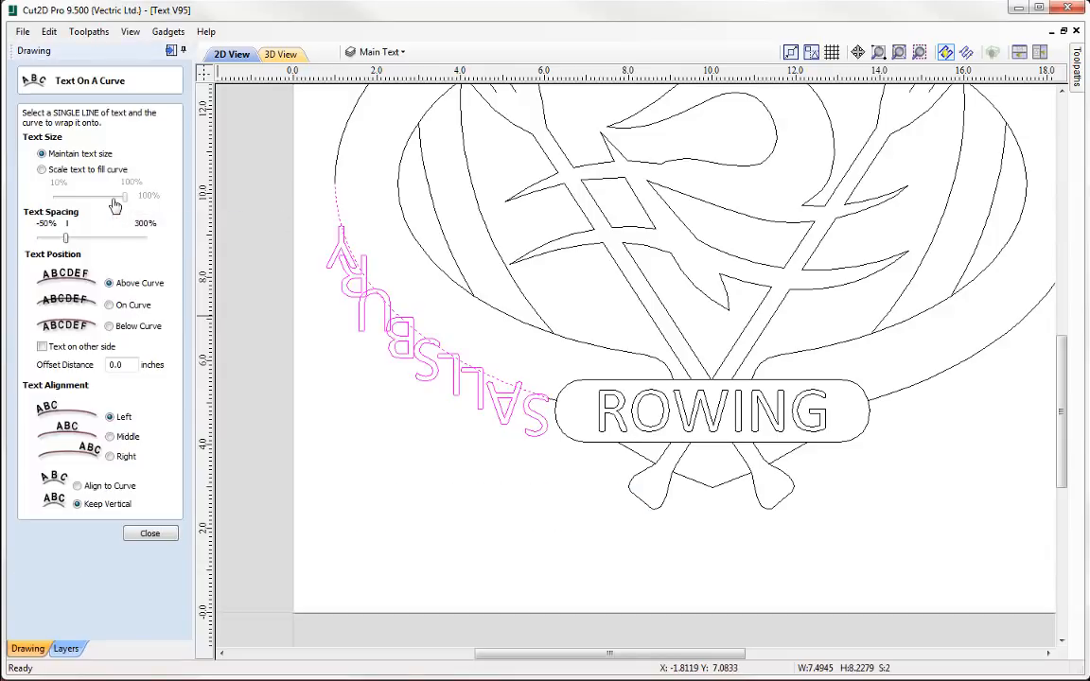
pyautogui.click(77, 486)
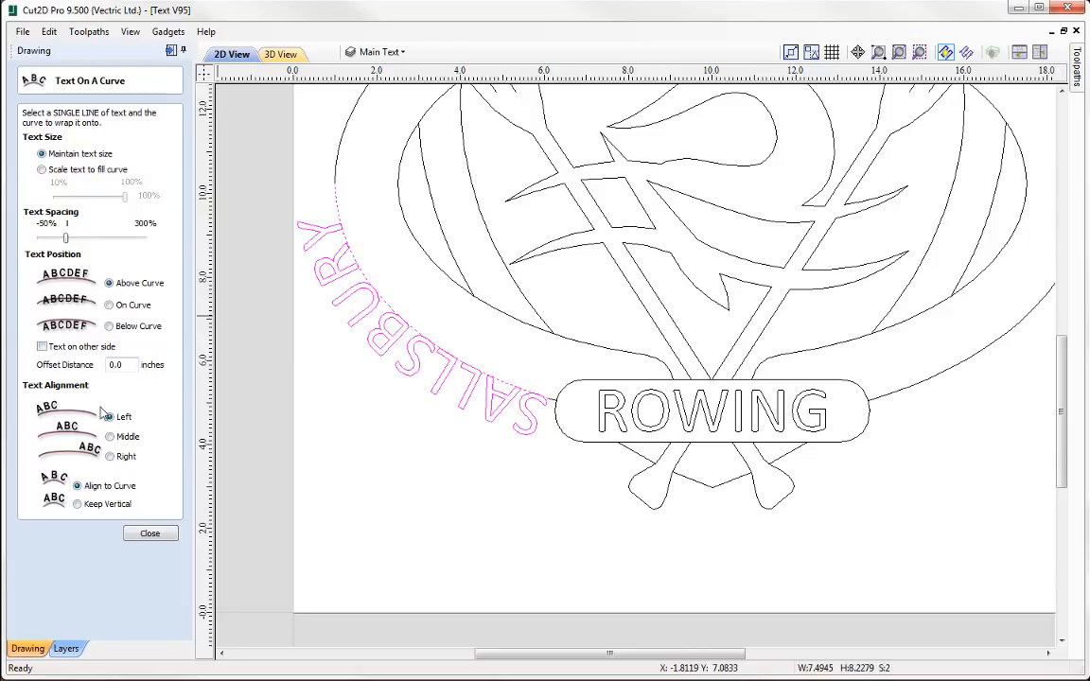
pyautogui.click(42, 346)
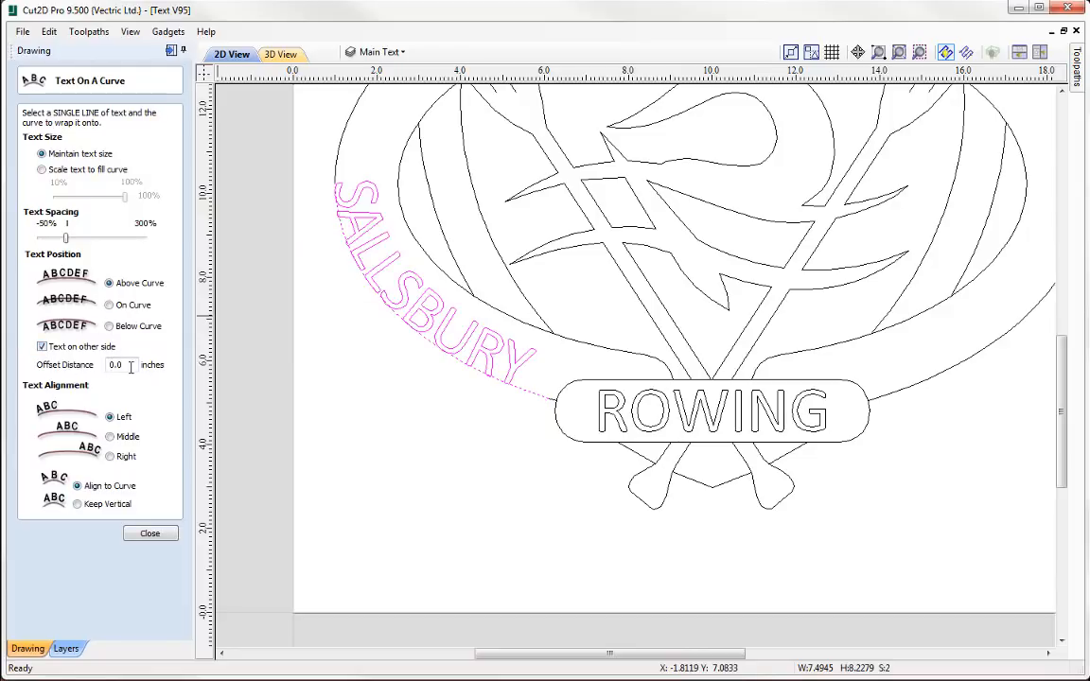
# - Offset the curved text 0.25 inches from the curve, widen its letter spacing to fill the band, and finish the wrapping
pyautogui.moveTo(119, 365); pyautogui.dragTo(82, 365)
pyautogui.write('.25')
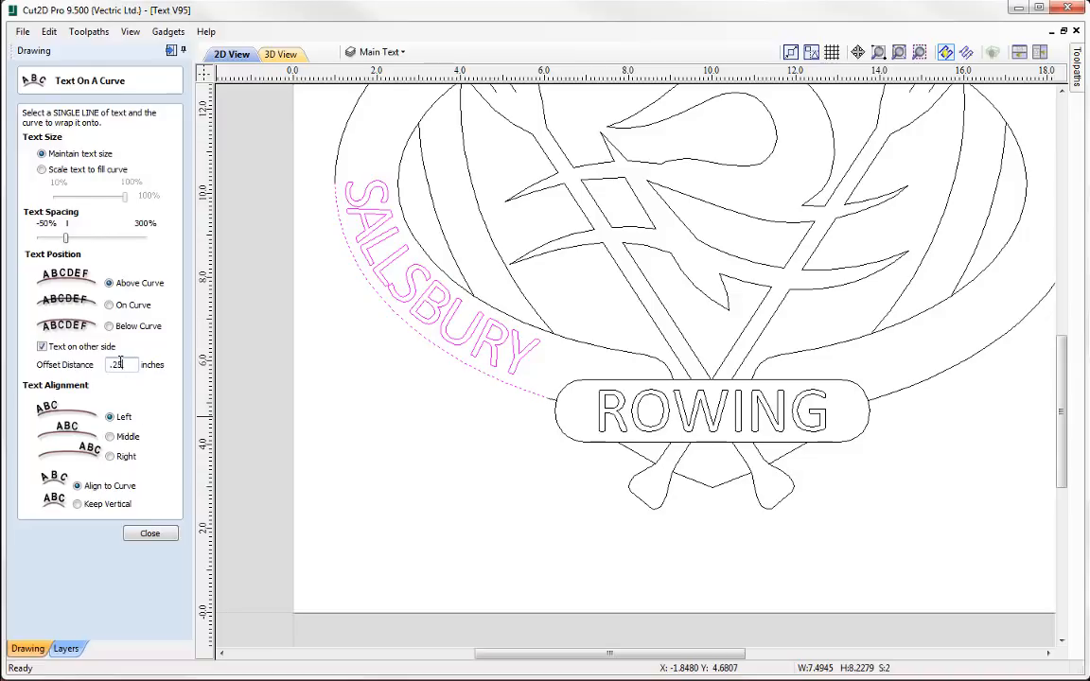
pyautogui.press('Tab')
pyautogui.moveTo(397, 376); pyautogui.dragTo(470, 461, button='middle')
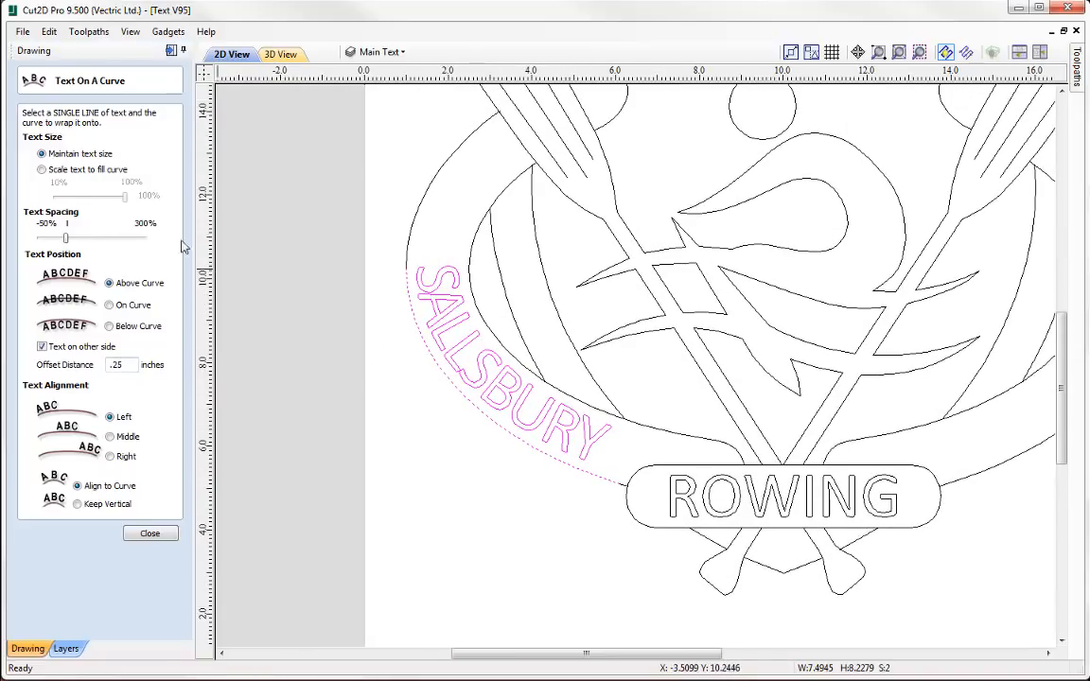
pyautogui.moveTo(66, 237); pyautogui.dragTo(134, 241)
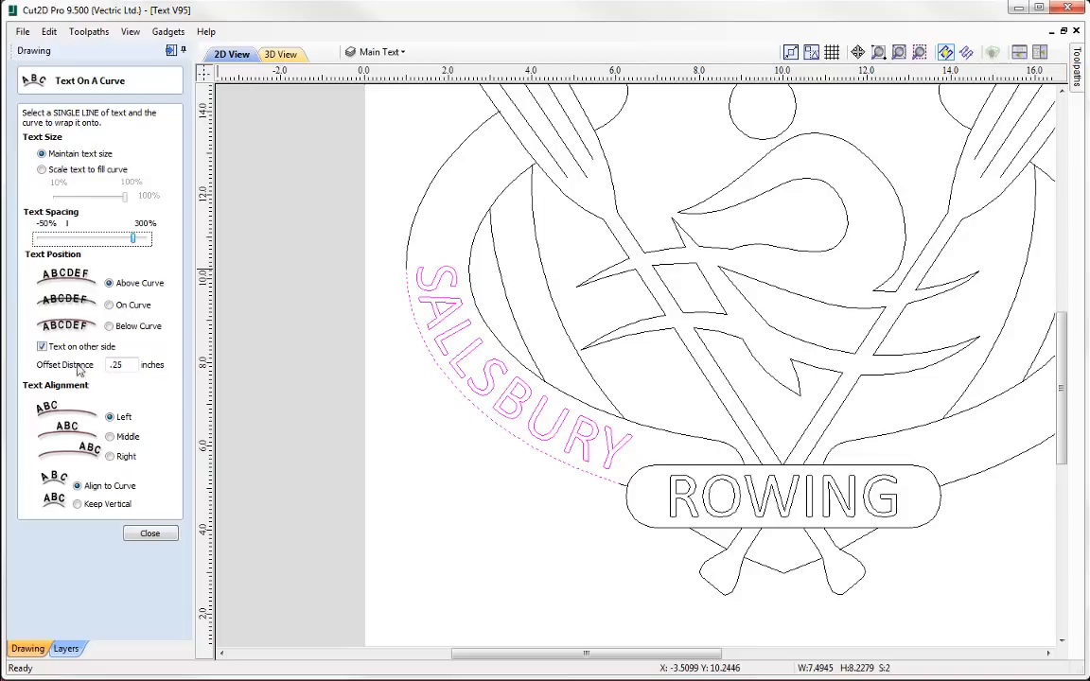
pyautogui.click(150, 533)
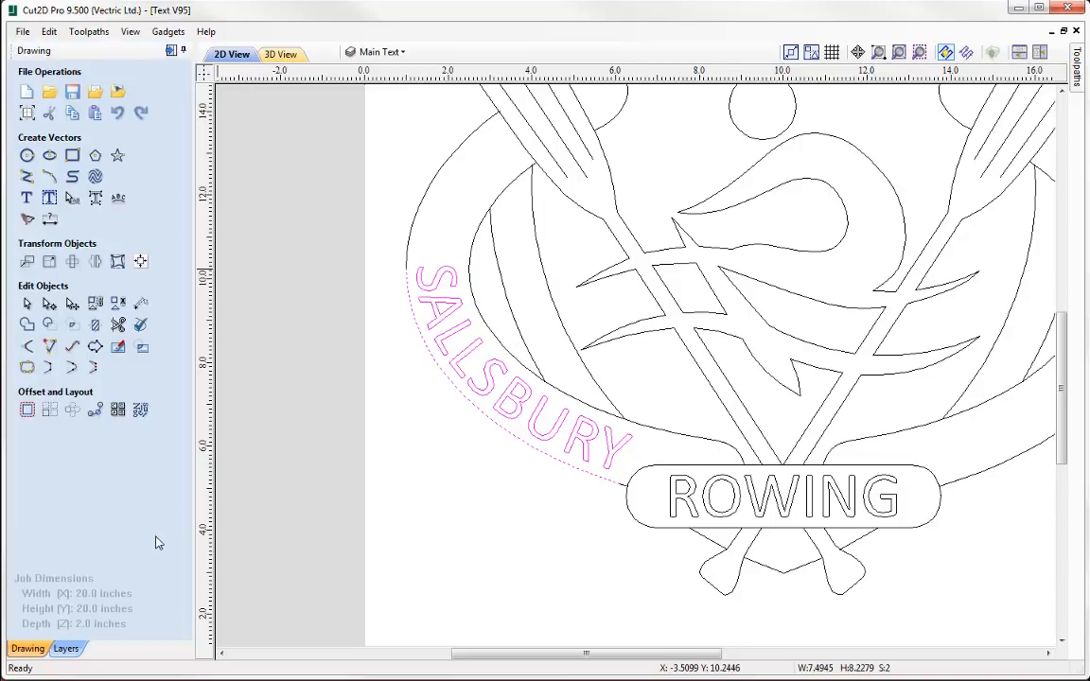
pyautogui.click(481, 511)
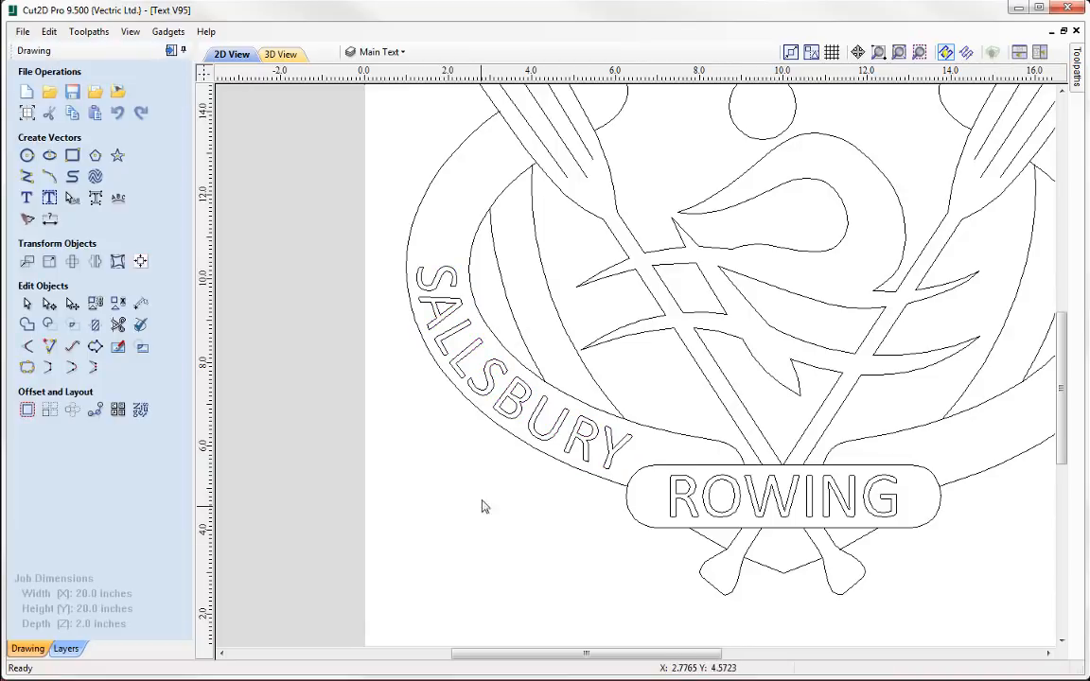
# - Correct the spelling of the curved text on the lower-left band to SALISBURY
pyautogui.click(490, 397)
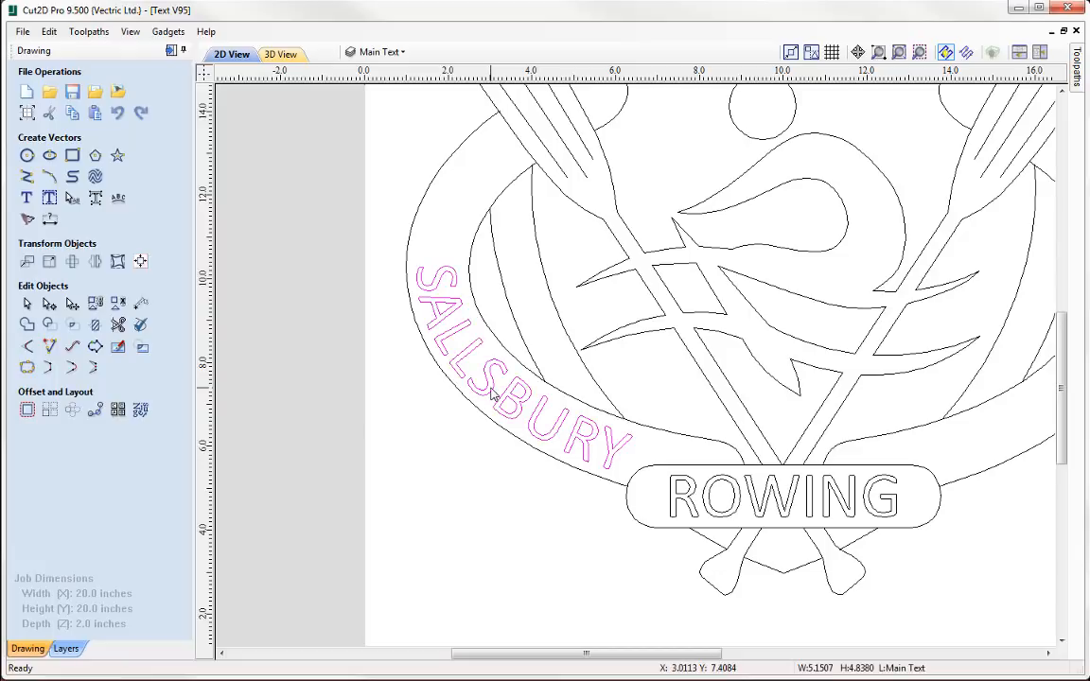
pyautogui.click(493, 392)
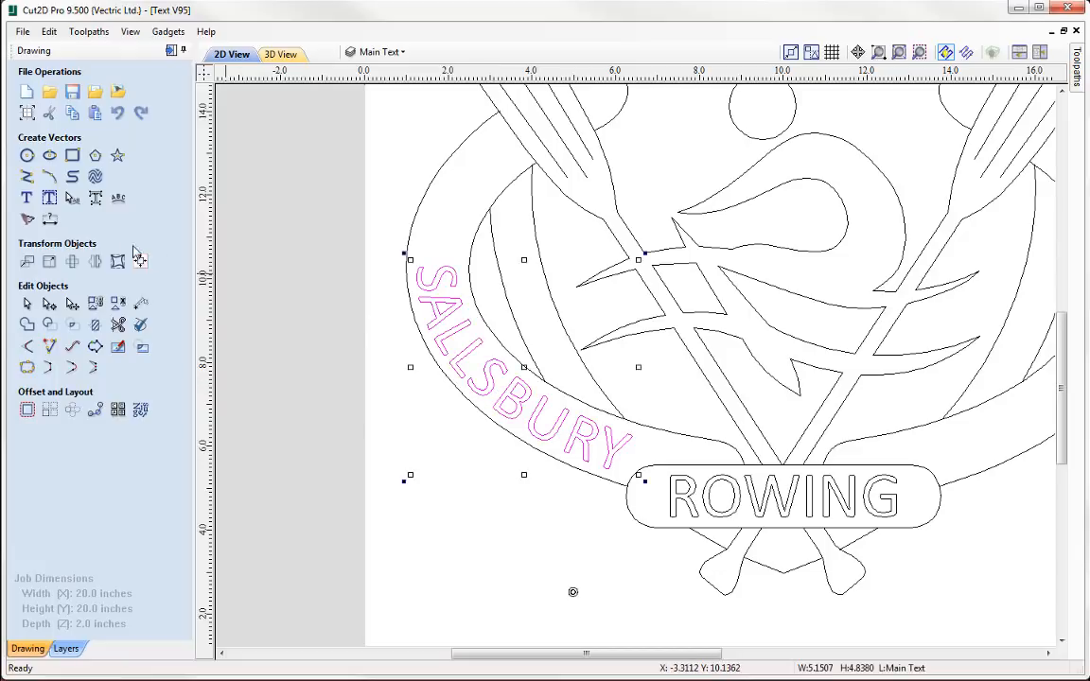
pyautogui.click(27, 196)
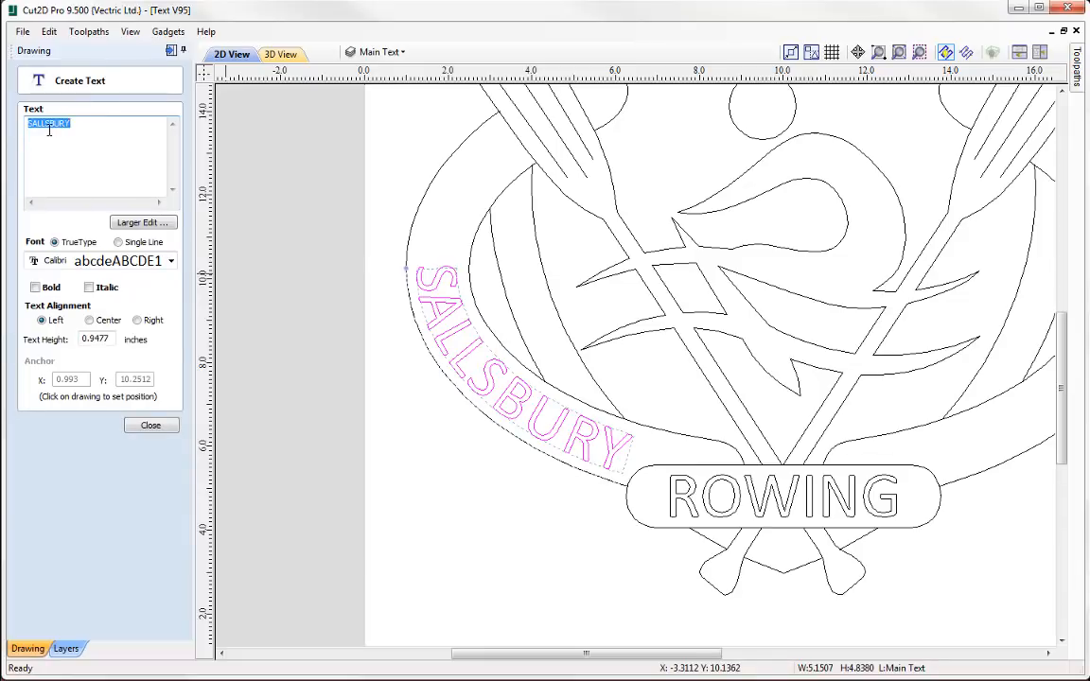
pyautogui.click(49, 127)
pyautogui.press('BackSpace')
pyautogui.write('I')
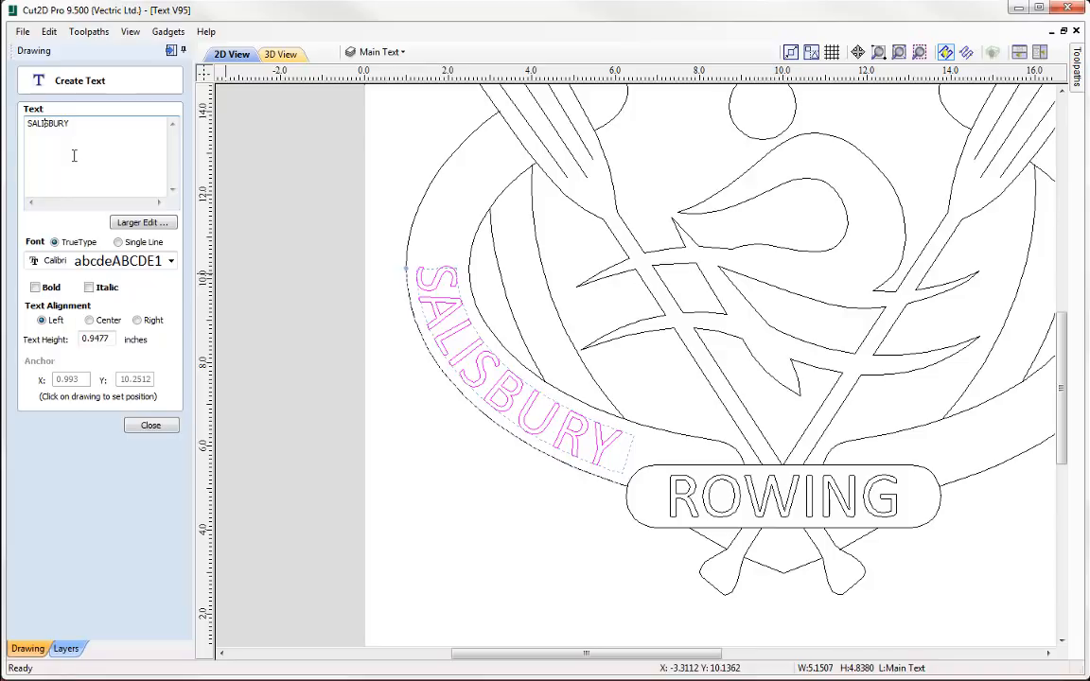
pyautogui.click(151, 427)
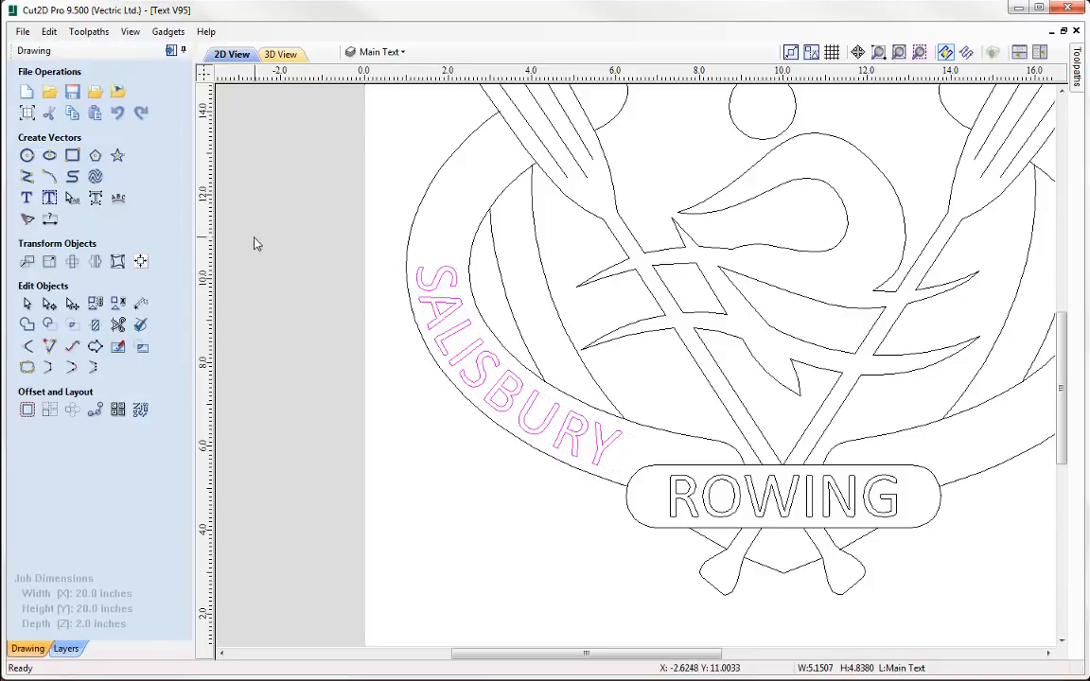
# - Make the Extra Text layer visible
pyautogui.click(404, 54)
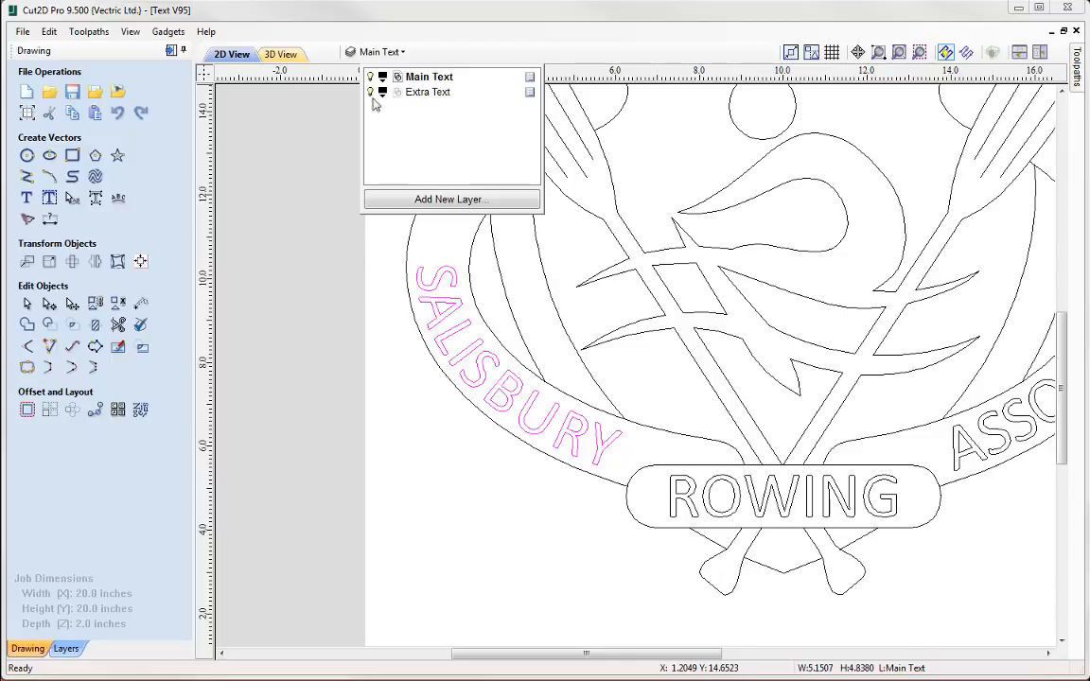
pyautogui.click(334, 289)
# - Create the text 1934, 0.8 inches high, on the left arm of the emblem's upper band, anchored at about X 7.13, Y 16.52
pyautogui.moveTo(597, 304); pyautogui.dragTo(566, 461, button='middle')
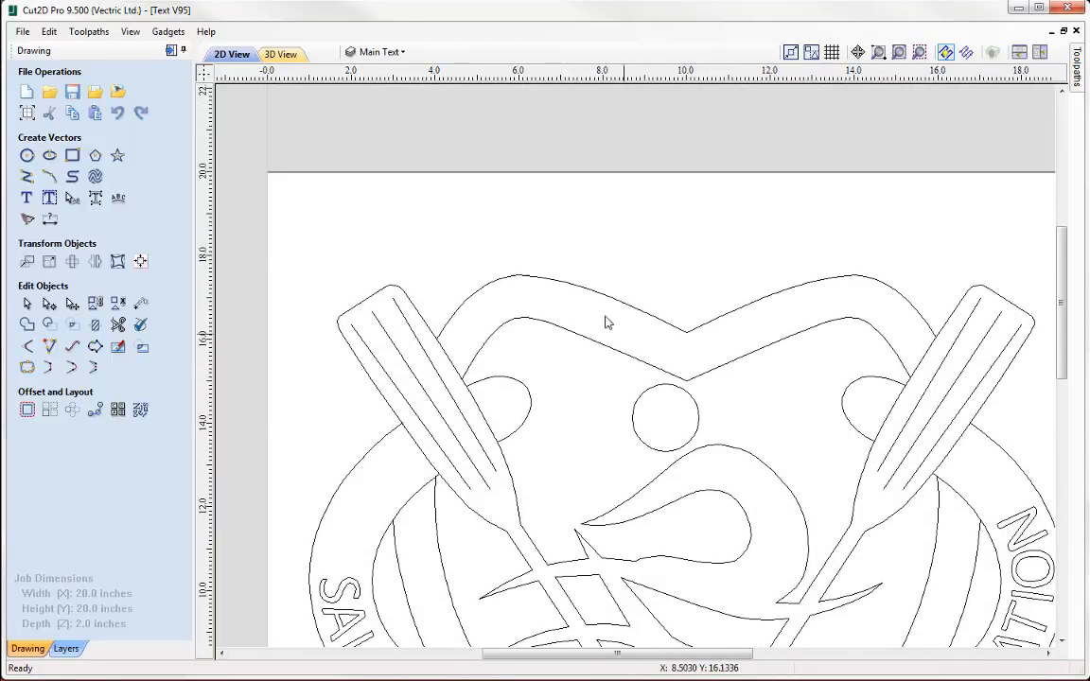
pyautogui.scroll(2, 604, 324)
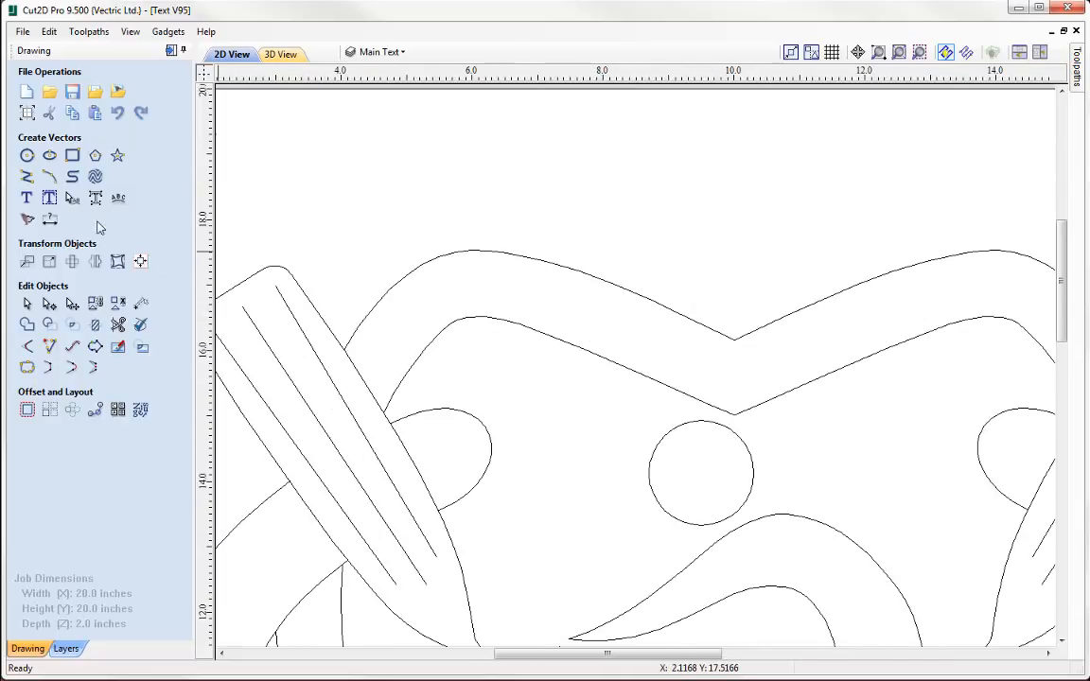
pyautogui.click(29, 199)
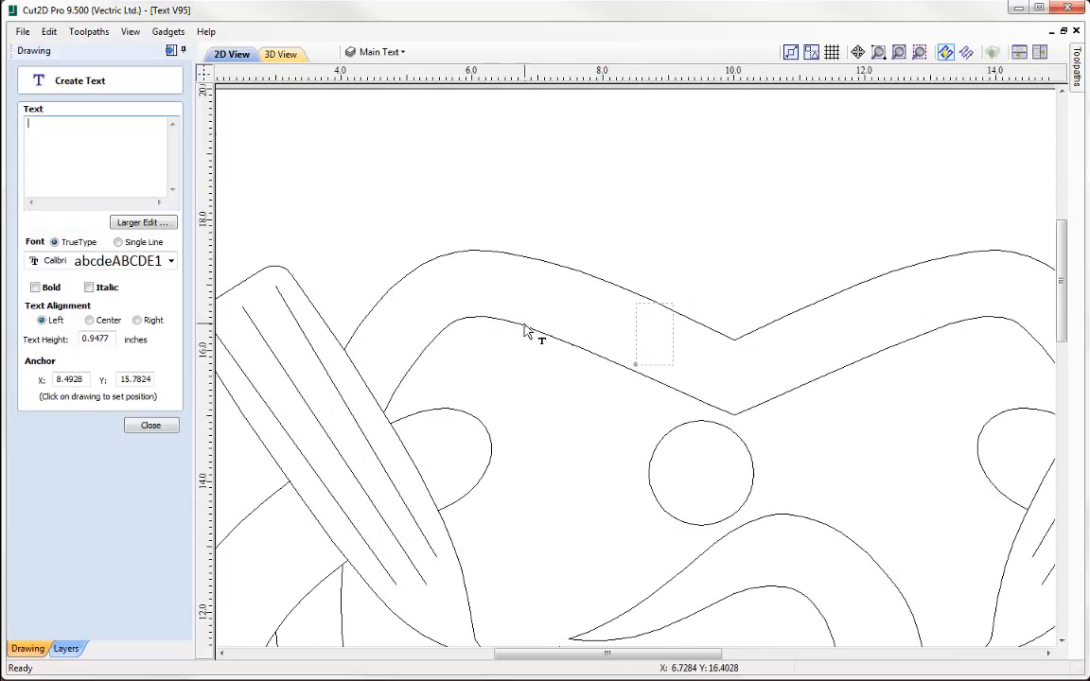
pyautogui.click(548, 316)
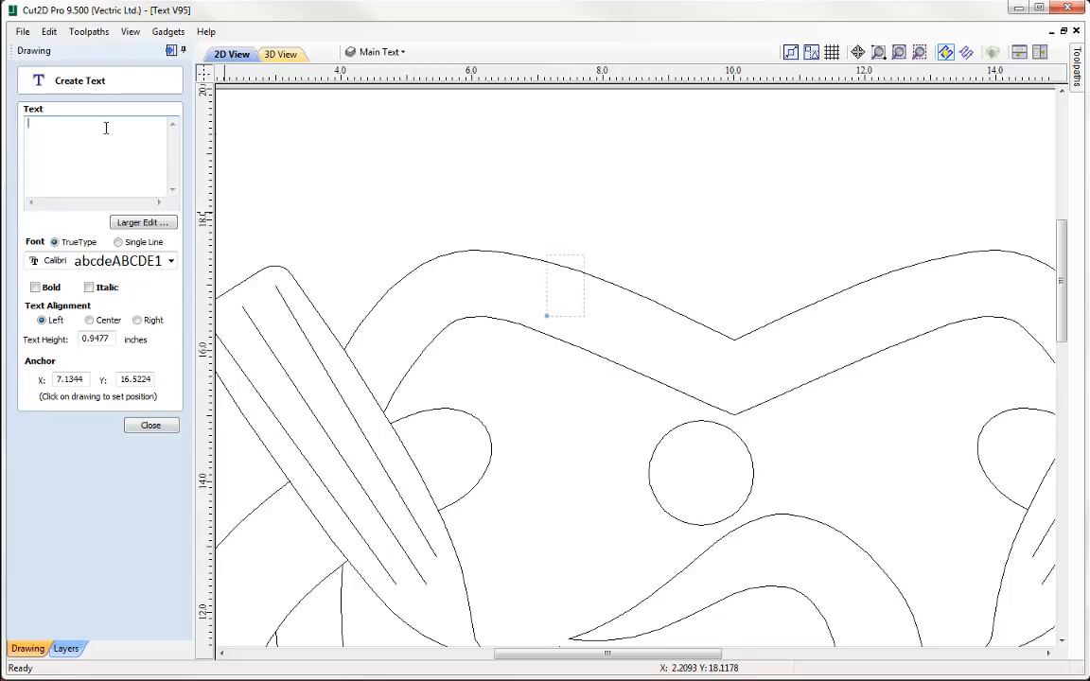
pyautogui.write('1934')
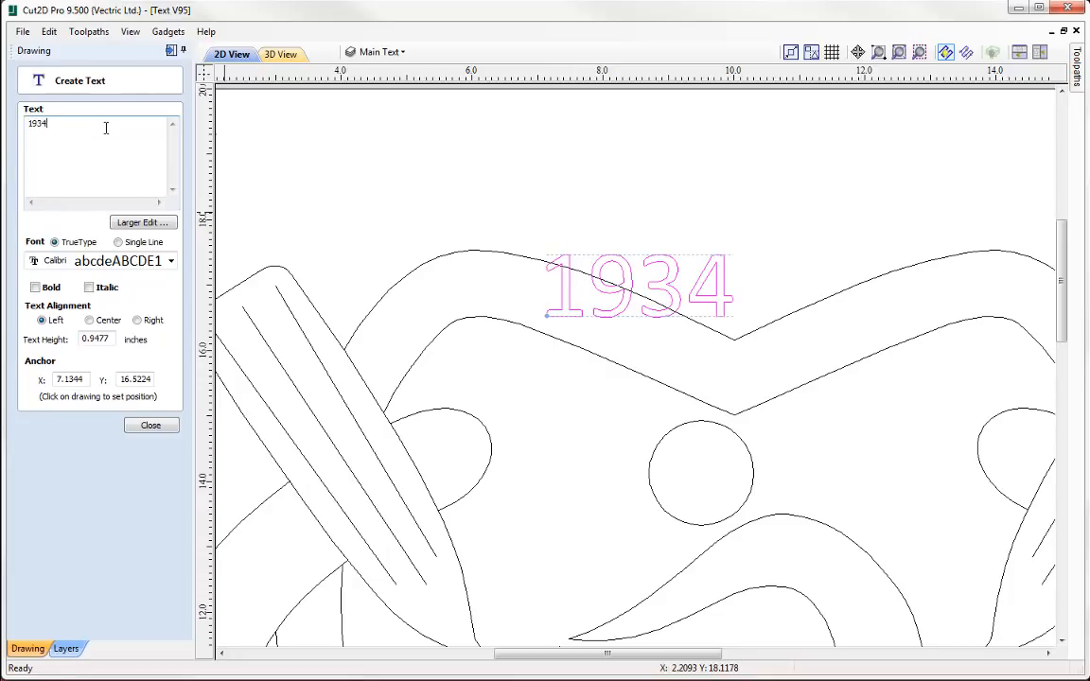
pyautogui.doubleClick(95, 339)
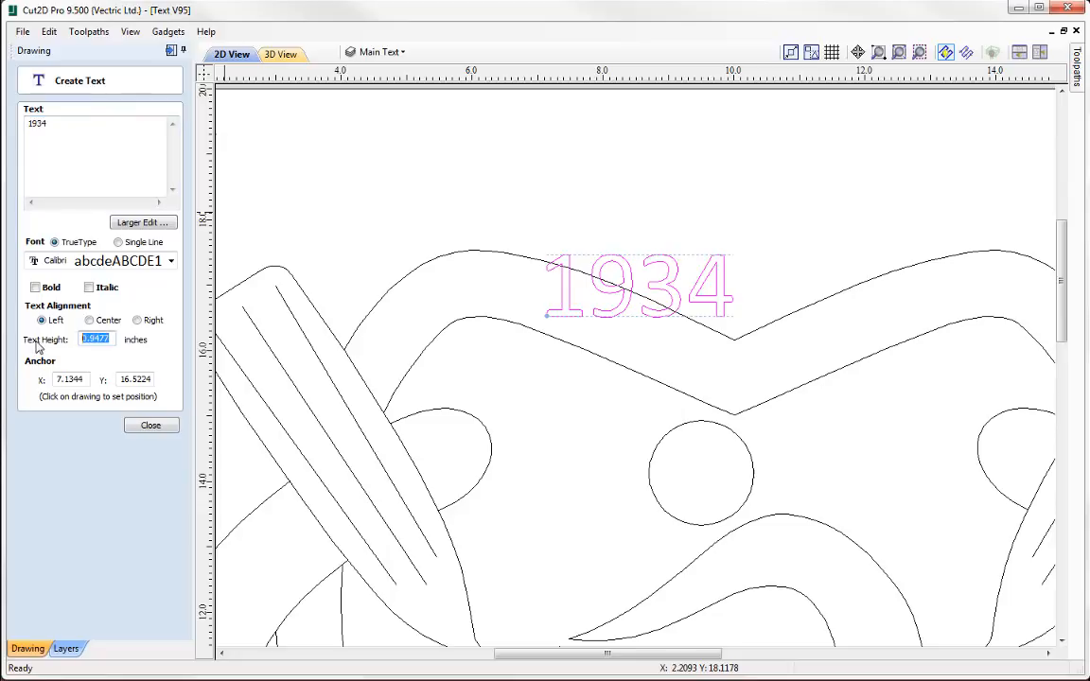
pyautogui.write('.8')
pyautogui.press('Tab')
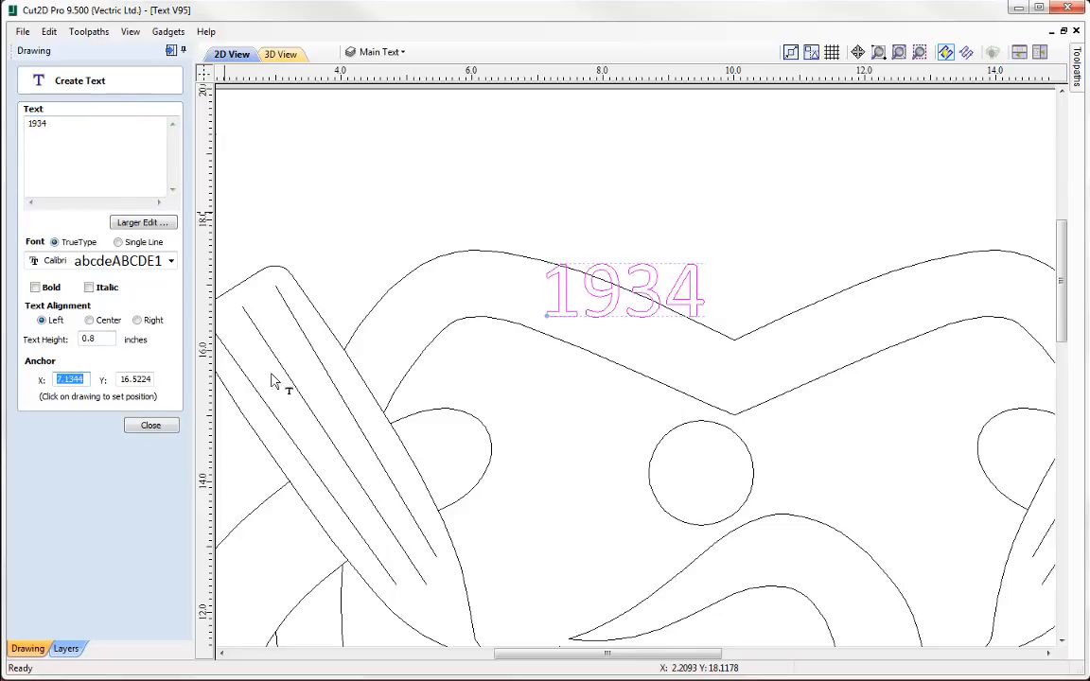
# - Rotate and move the 1934 text to fit the slope inside the upper band's left arm, anchored at about X 7.08, Y 16.44
pyautogui.click(682, 272)
pyautogui.click(682, 277)
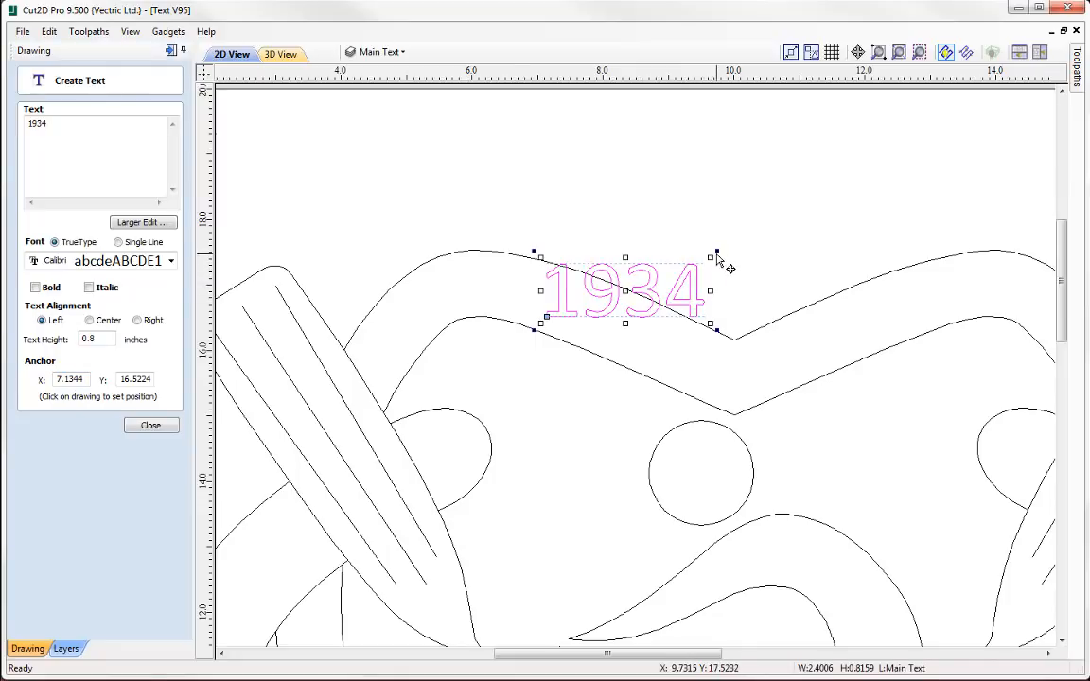
pyautogui.moveTo(723, 263); pyautogui.dragTo(722, 318)
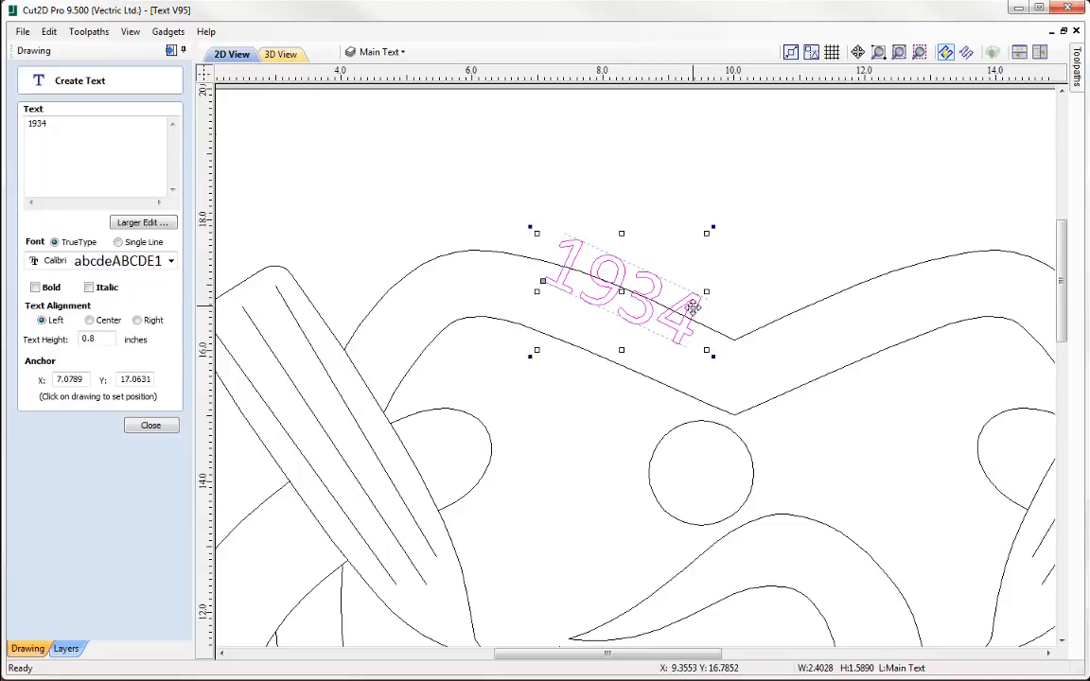
pyautogui.click(690, 345)
pyautogui.click(690, 318)
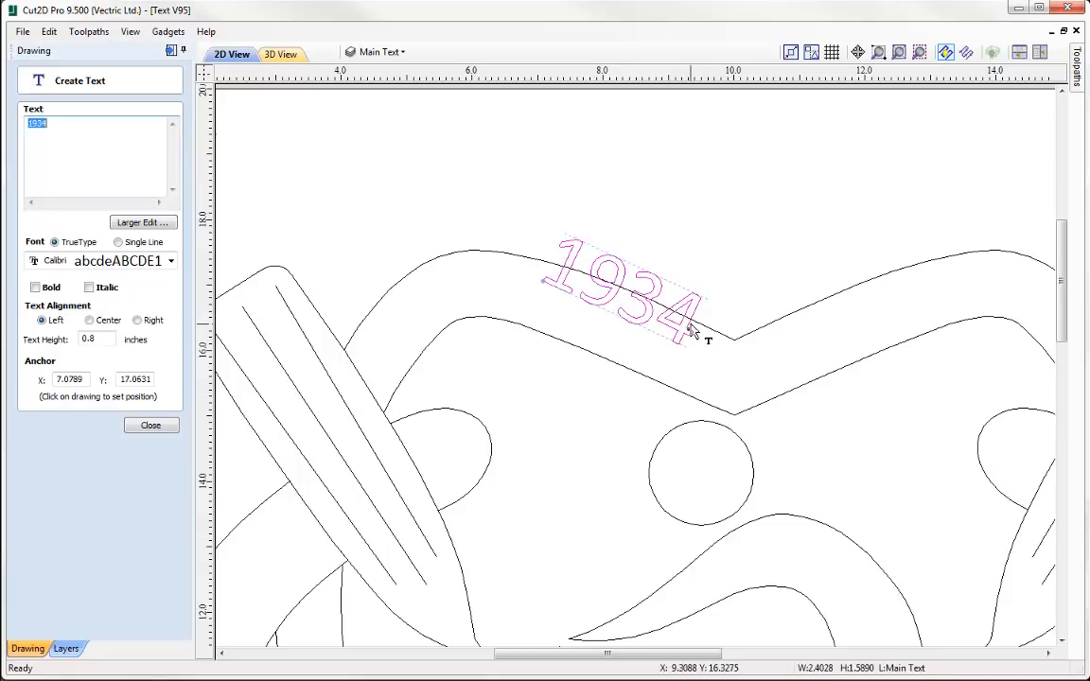
pyautogui.click(690, 319)
pyautogui.moveTo(691, 323); pyautogui.dragTo(694, 361)
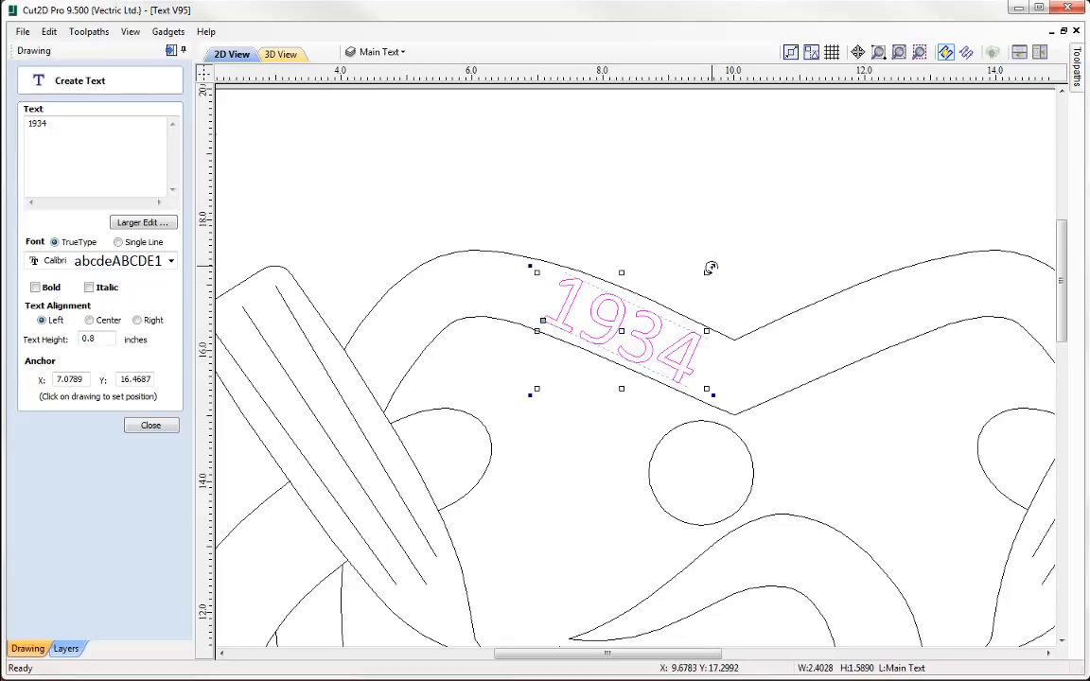
pyautogui.click(712, 266)
pyautogui.moveTo(712, 267); pyautogui.dragTo(706, 266)
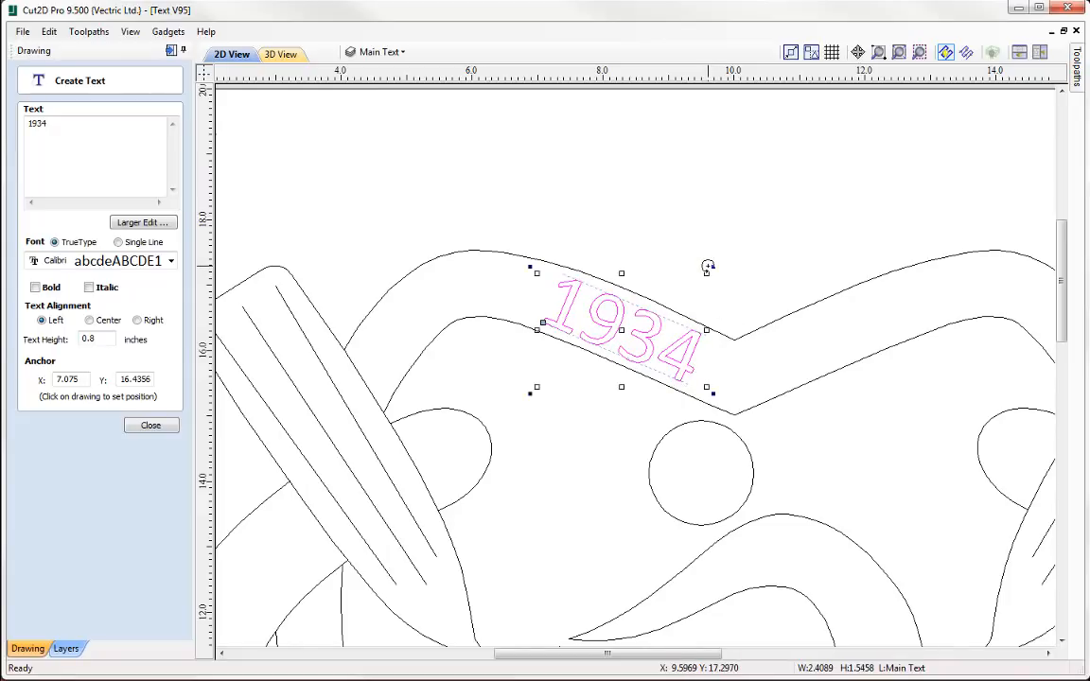
pyautogui.scroll(-2, 698, 333)
pyautogui.scroll(2, 545, 378)
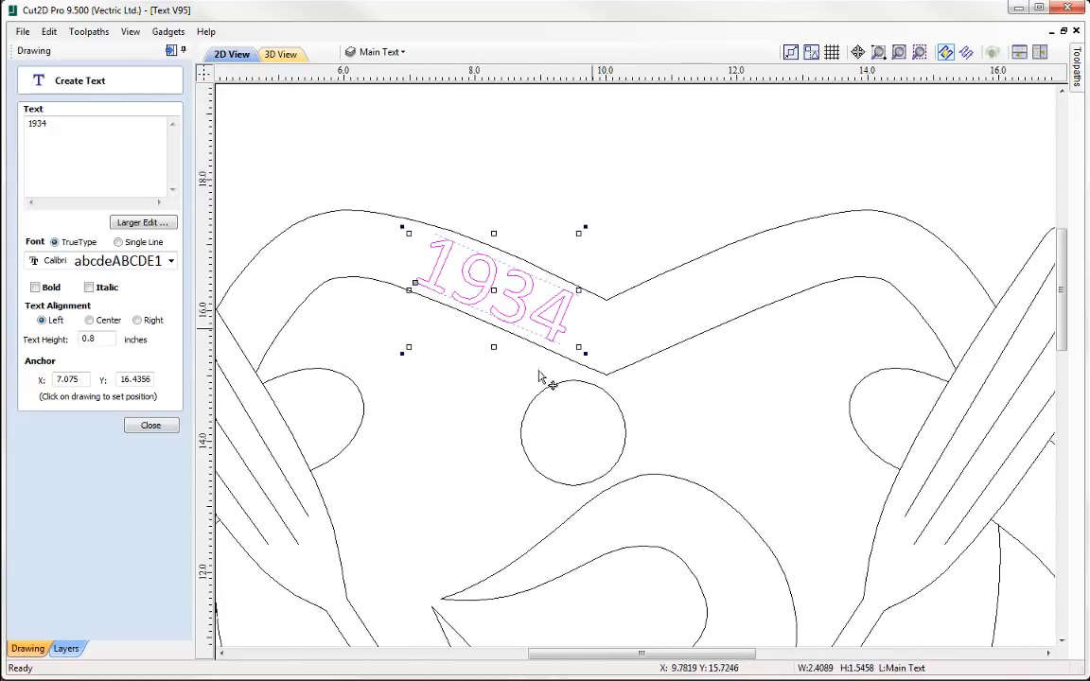
pyautogui.click(151, 425)
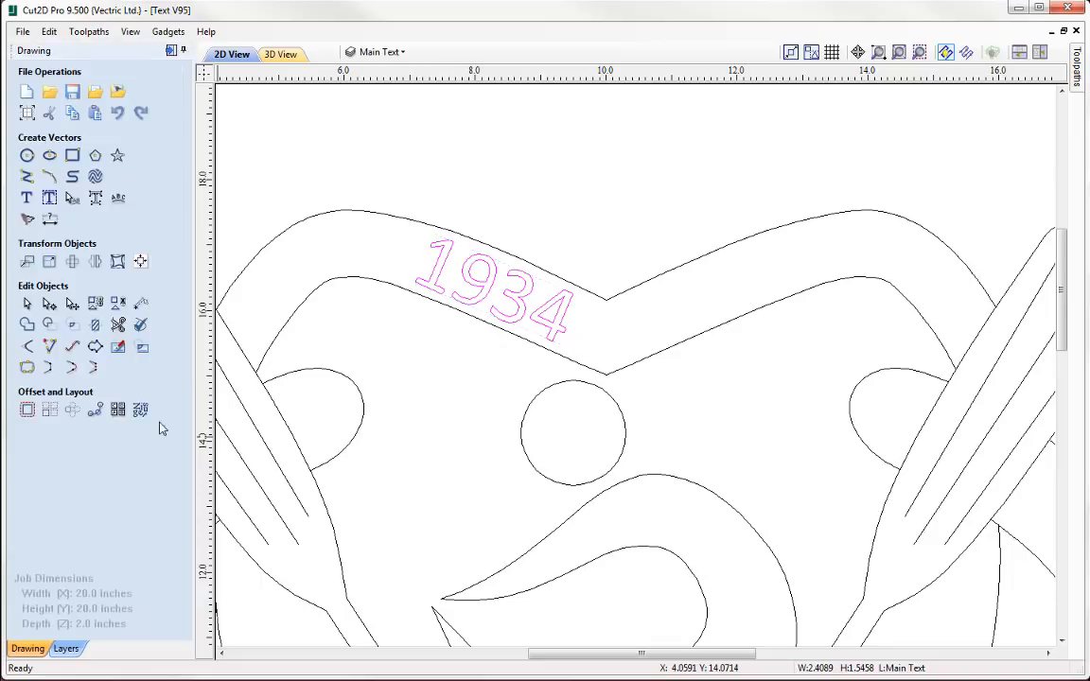
# - Copy the 1934 text onto the upper band's right arm, rotated to follow its slope, and change the copy to 2018
pyautogui.click(527, 321)
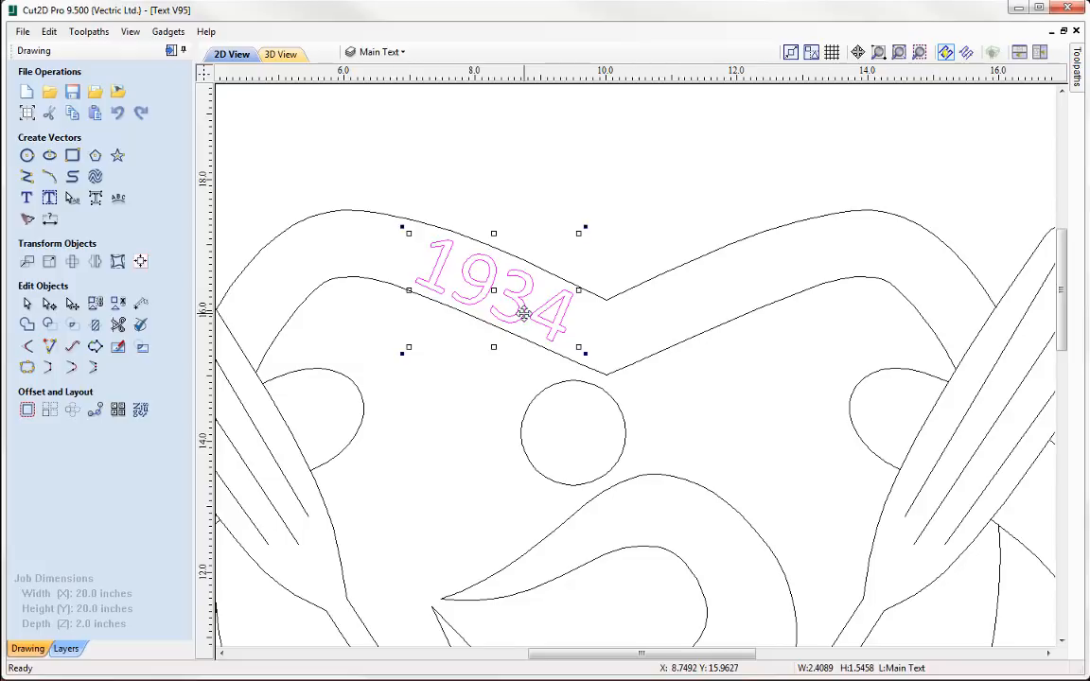
pyautogui.moveTo(524, 316); pyautogui.dragTo(765, 280)
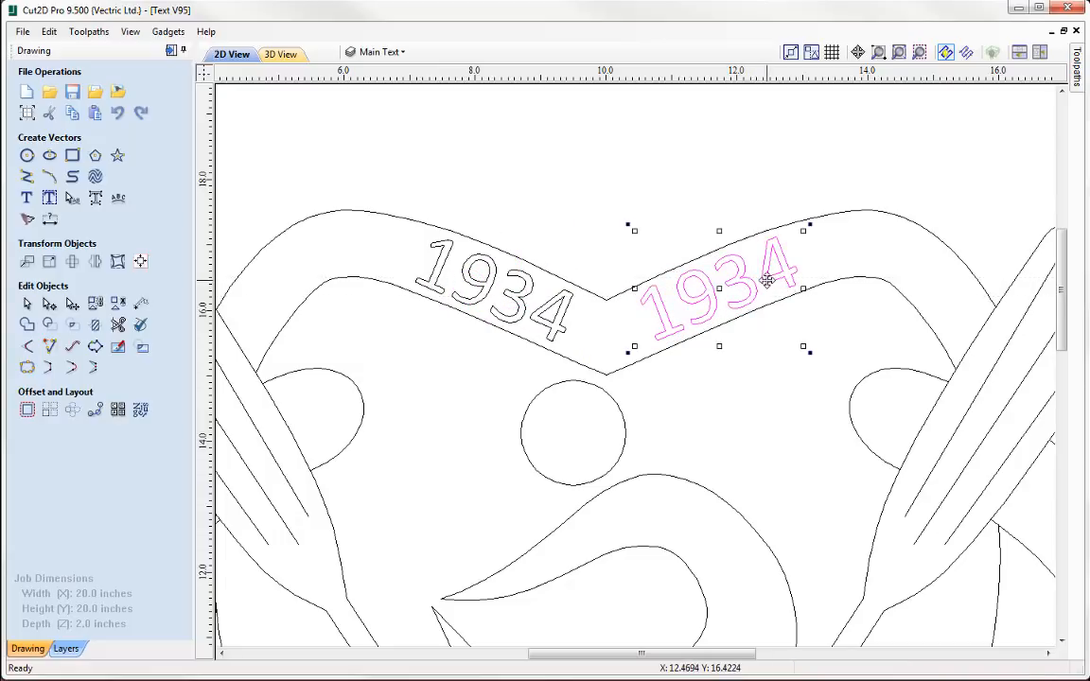
pyautogui.click(27, 199)
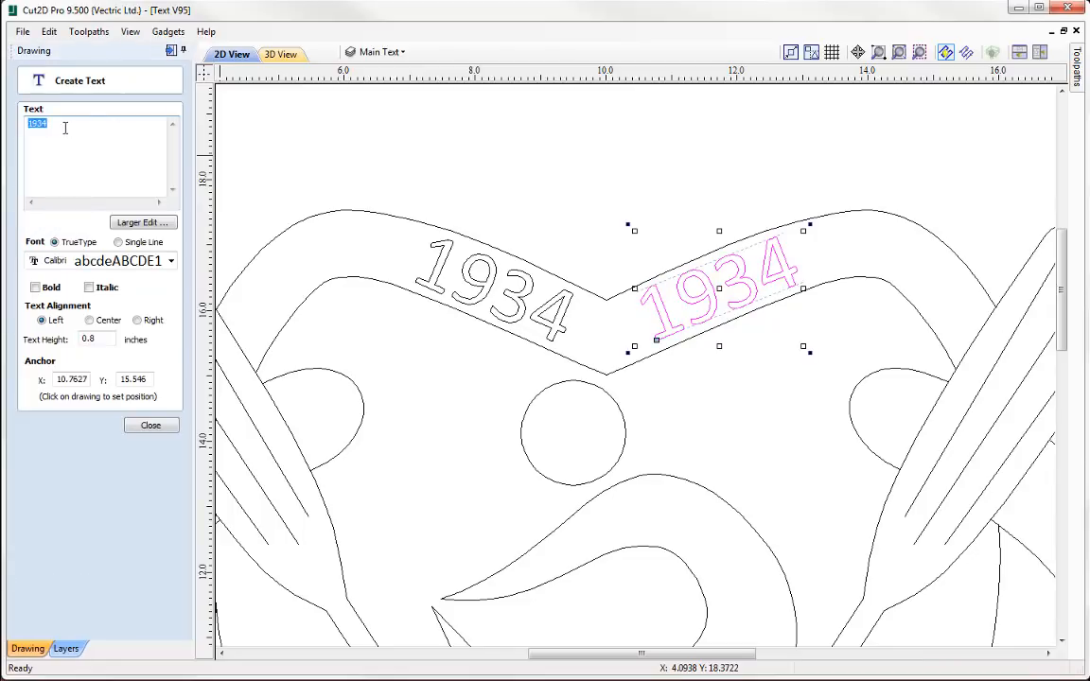
pyautogui.write('2018')
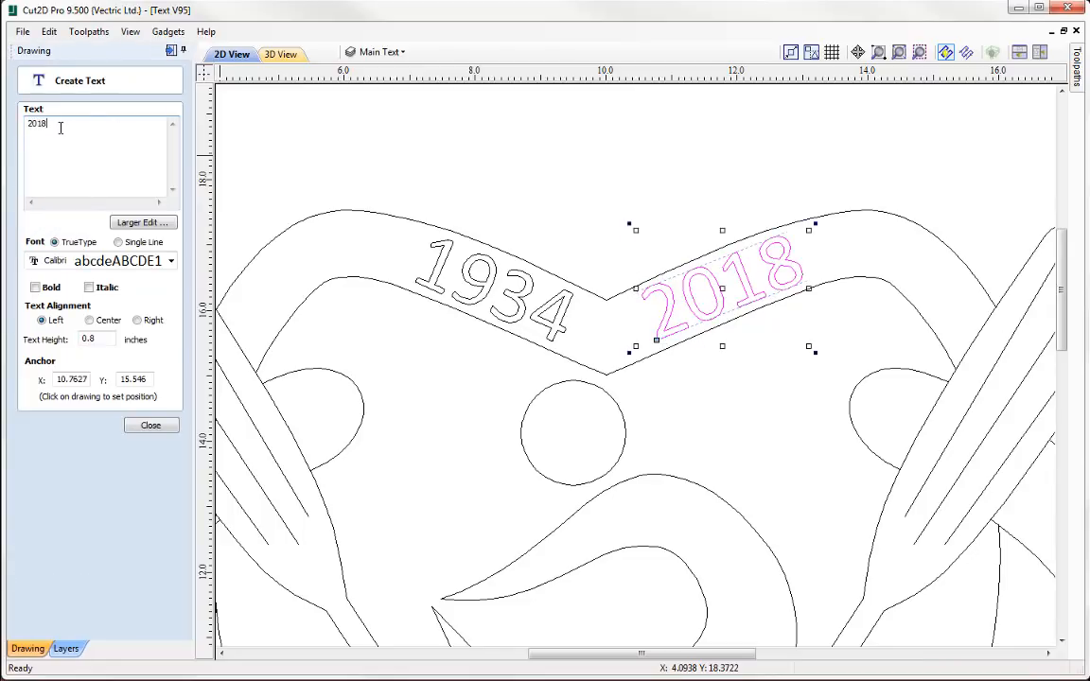
pyautogui.click(151, 425)
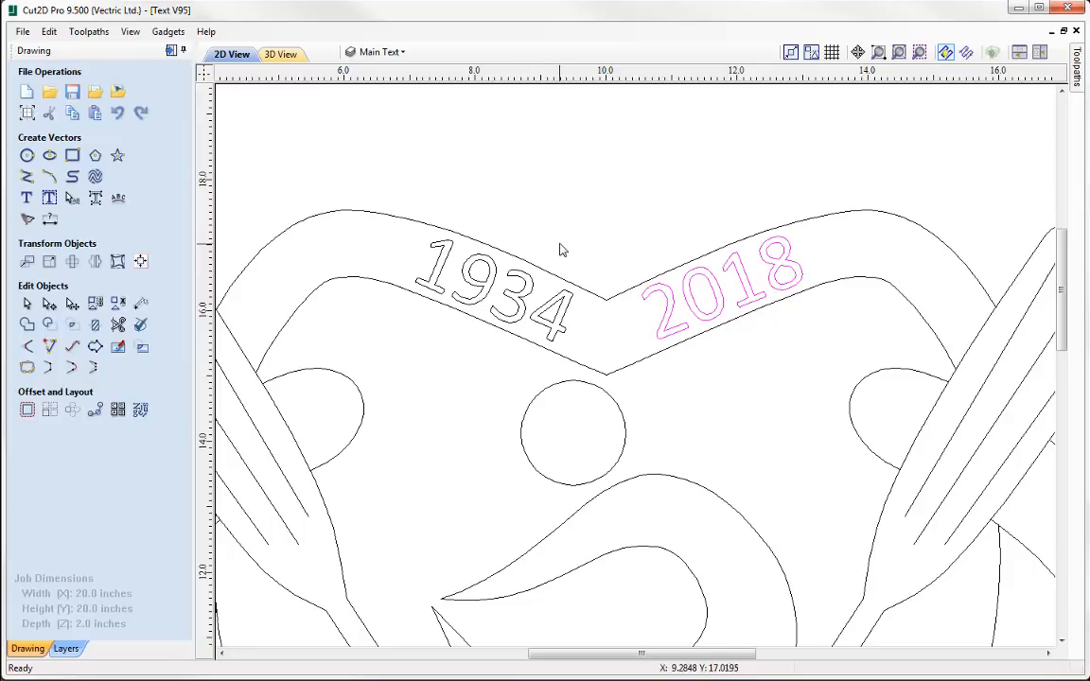
pyautogui.scroll(-5, 637, 378)
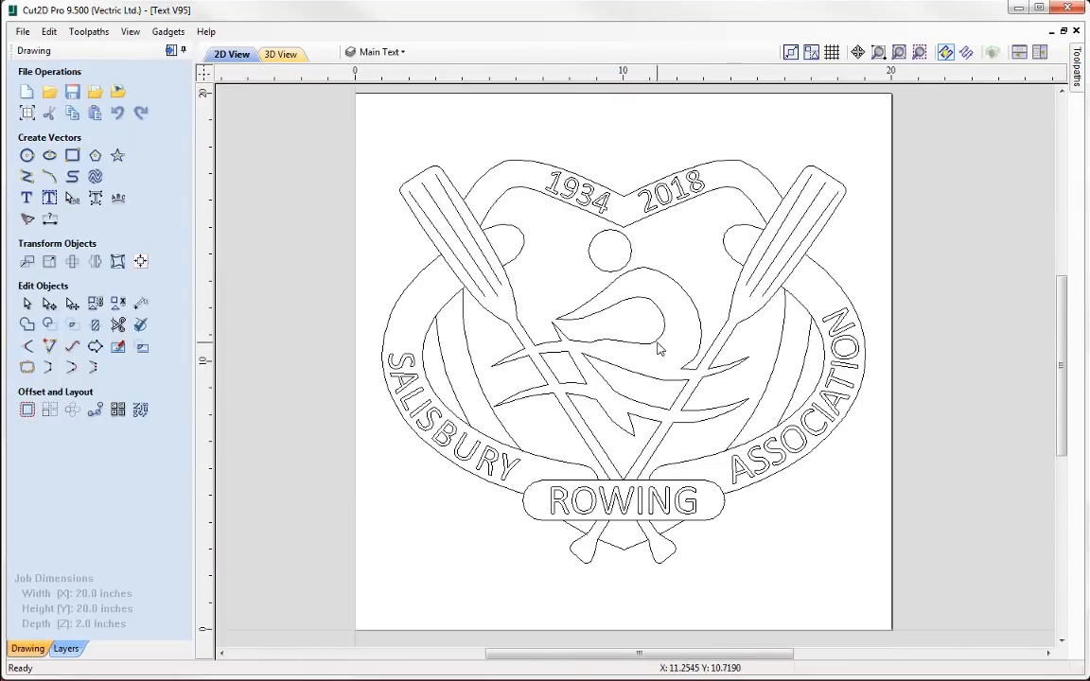
# - Switch to the PowerPoint slide show comparing V9 and V9.5 image editing
pyautogui.moveTo(659, 369); pyautogui.dragTo(655, 357, button='middle')
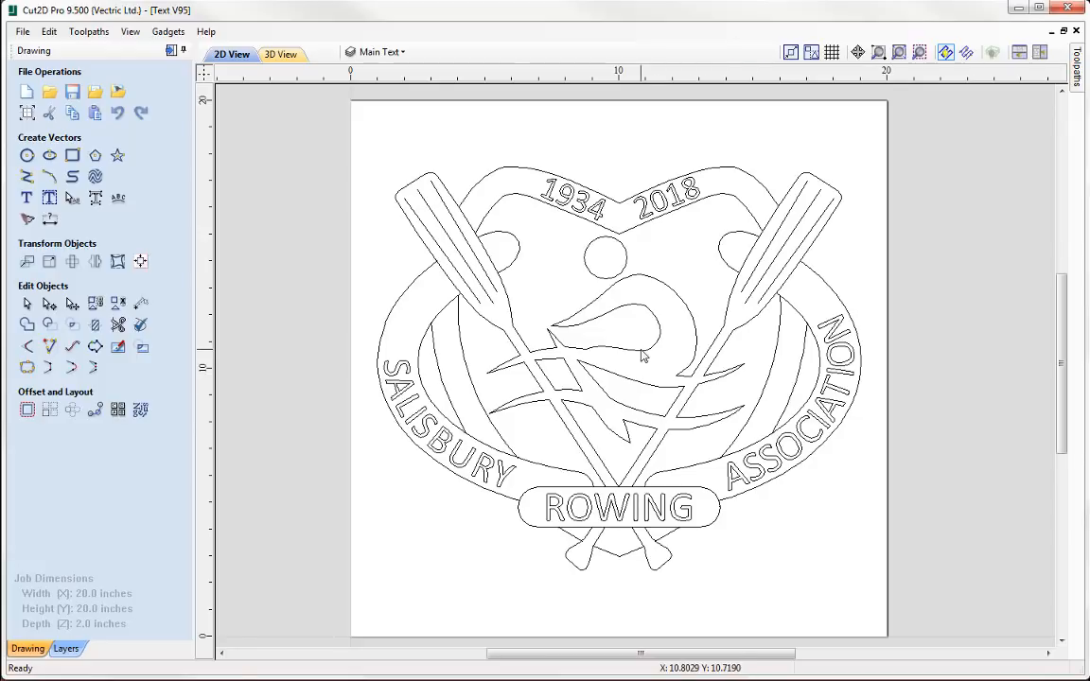
pyautogui.click(1018, 8)
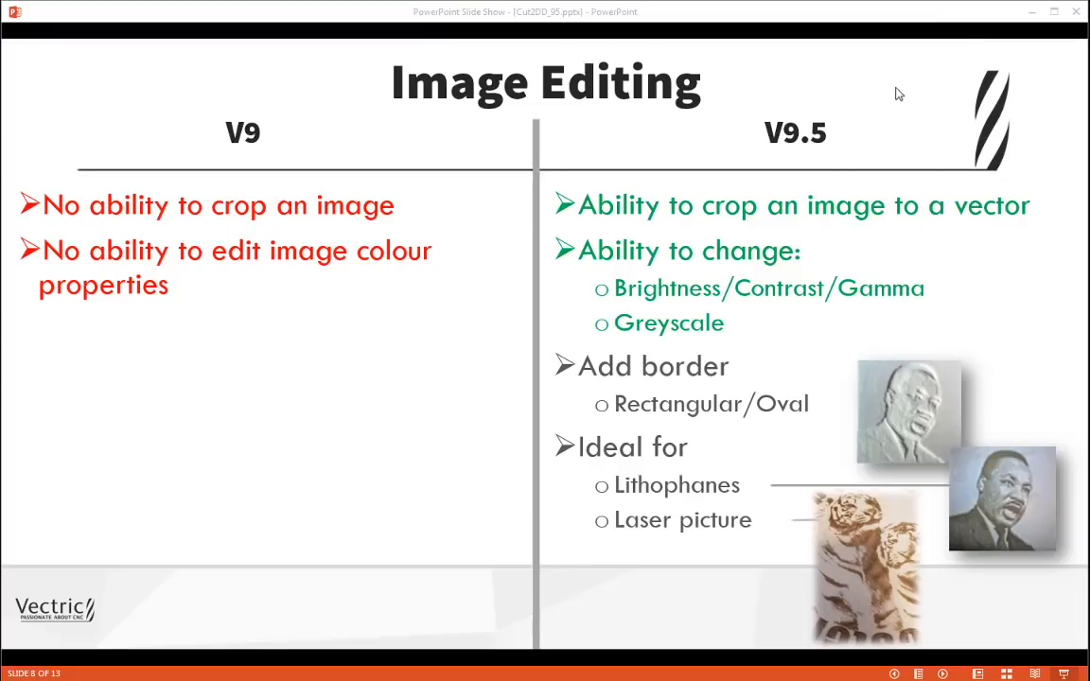
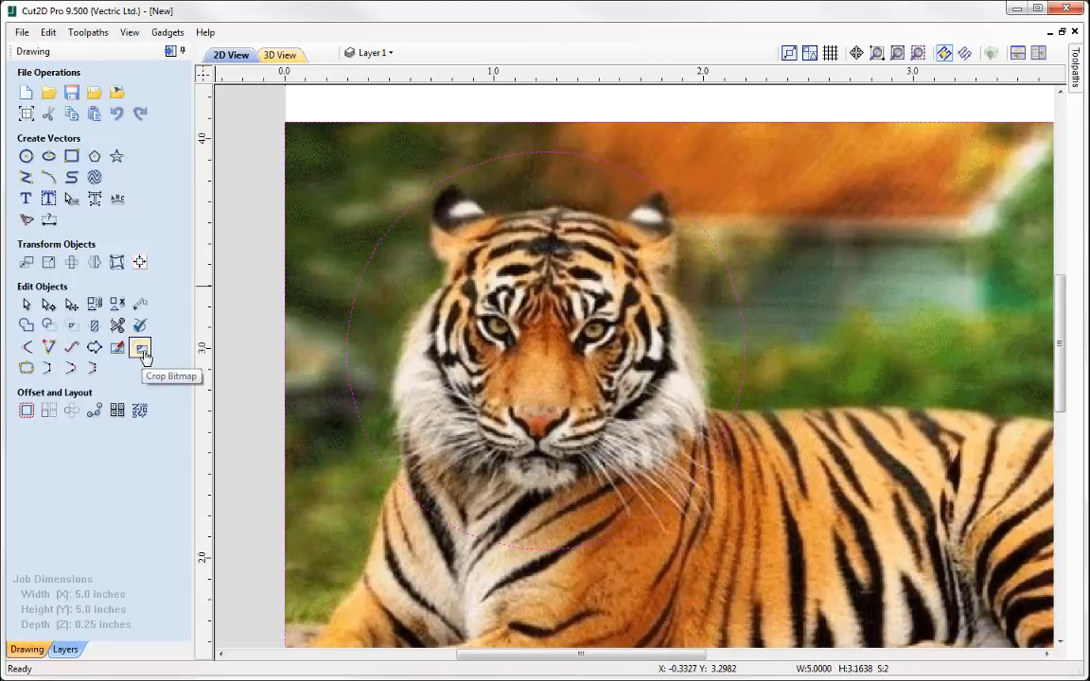
# - Crop the tiger picture to the selected circle and resize the cropped picture to 4 x 4 inches with linked proportions
pyautogui.click(142, 352)
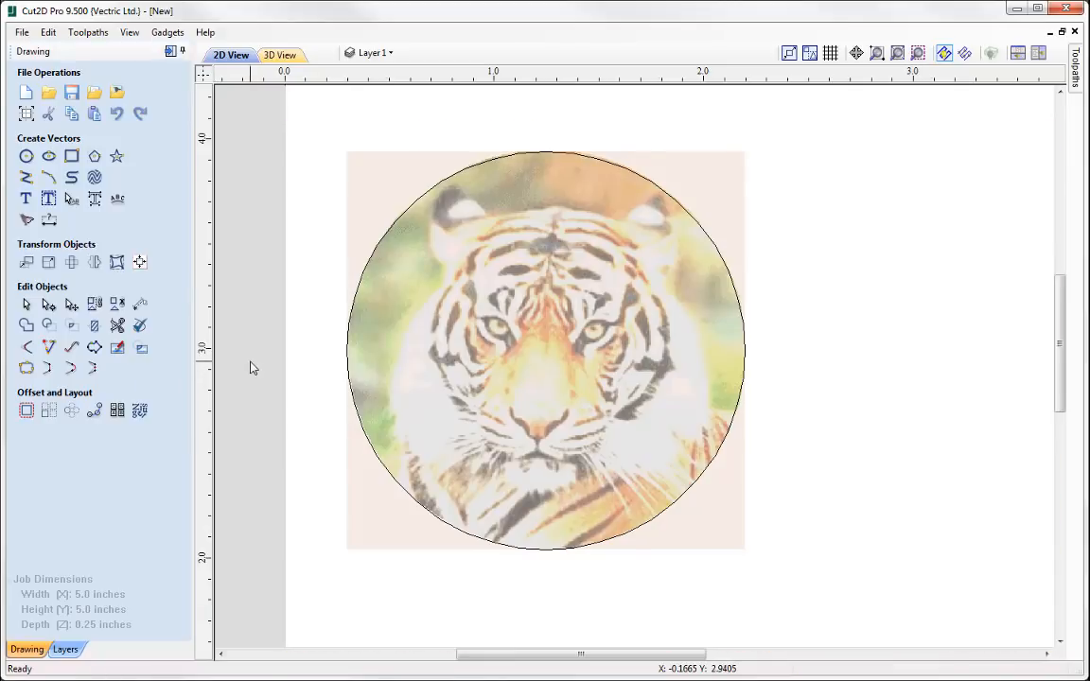
pyautogui.click(396, 520)
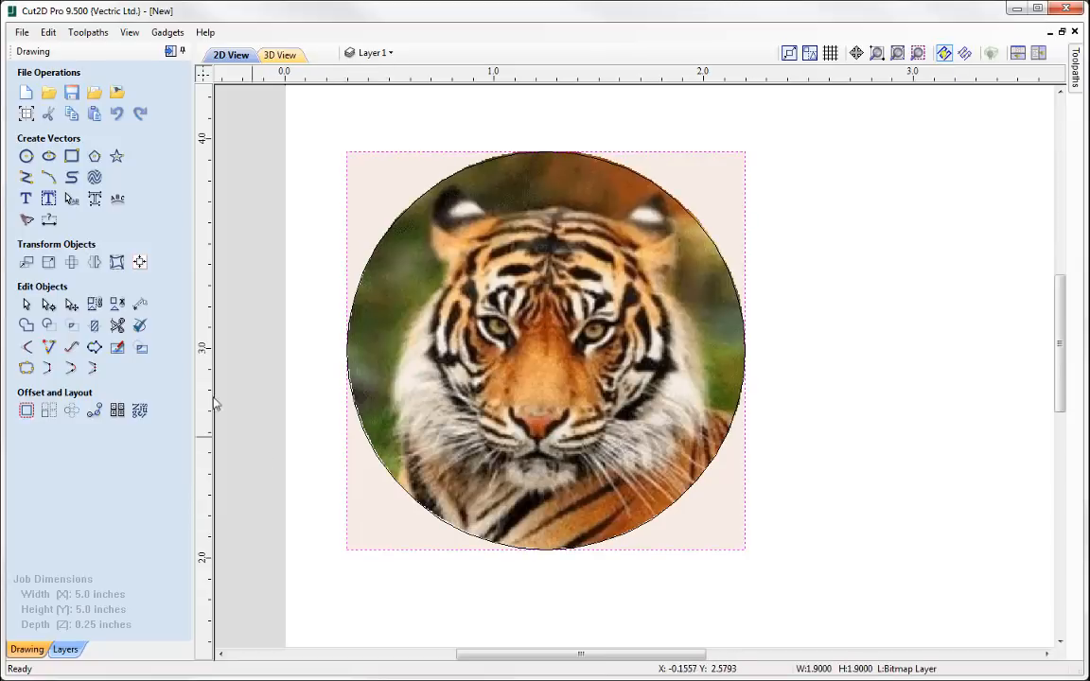
pyautogui.click(48, 262)
pyautogui.doubleClick(92, 227)
pyautogui.write('4')
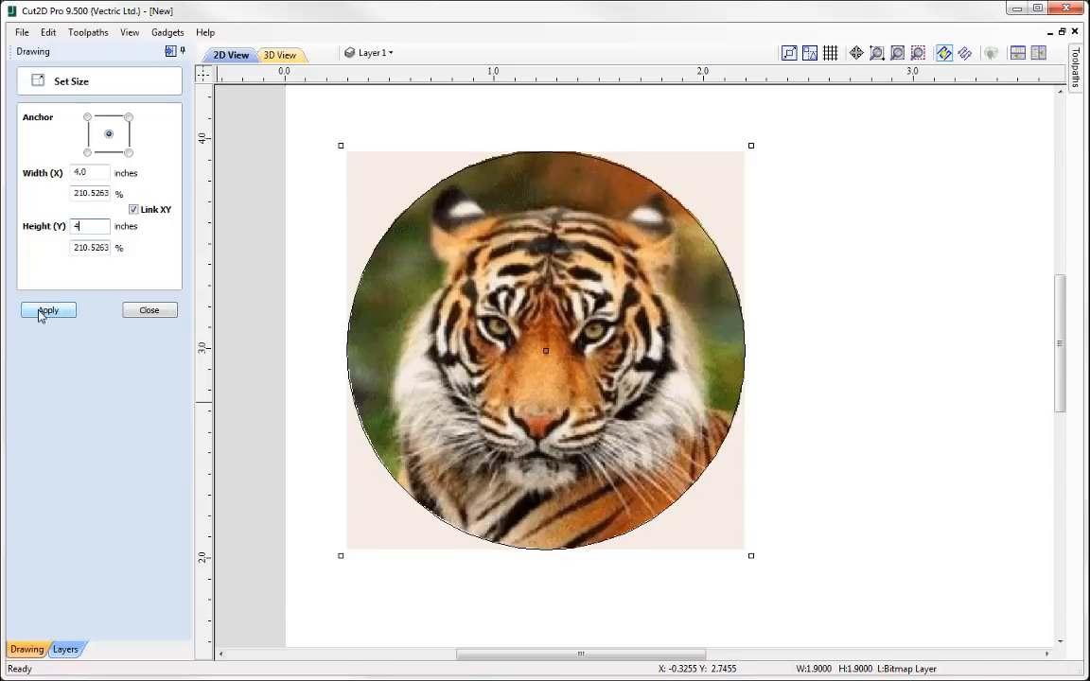
pyautogui.click(48, 311)
pyautogui.click(148, 310)
pyautogui.scroll(-4, 408, 378)
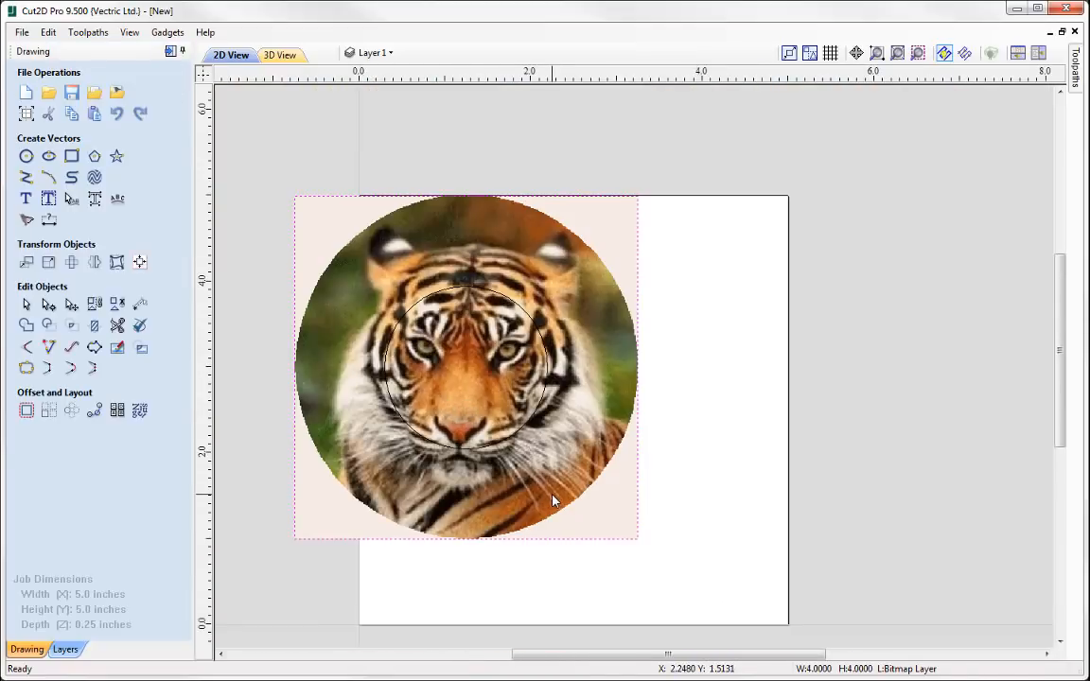
# - Centre the cropped tiger picture in the material and delete the leftover circle vector
pyautogui.click(139, 263)
pyautogui.click(91, 127)
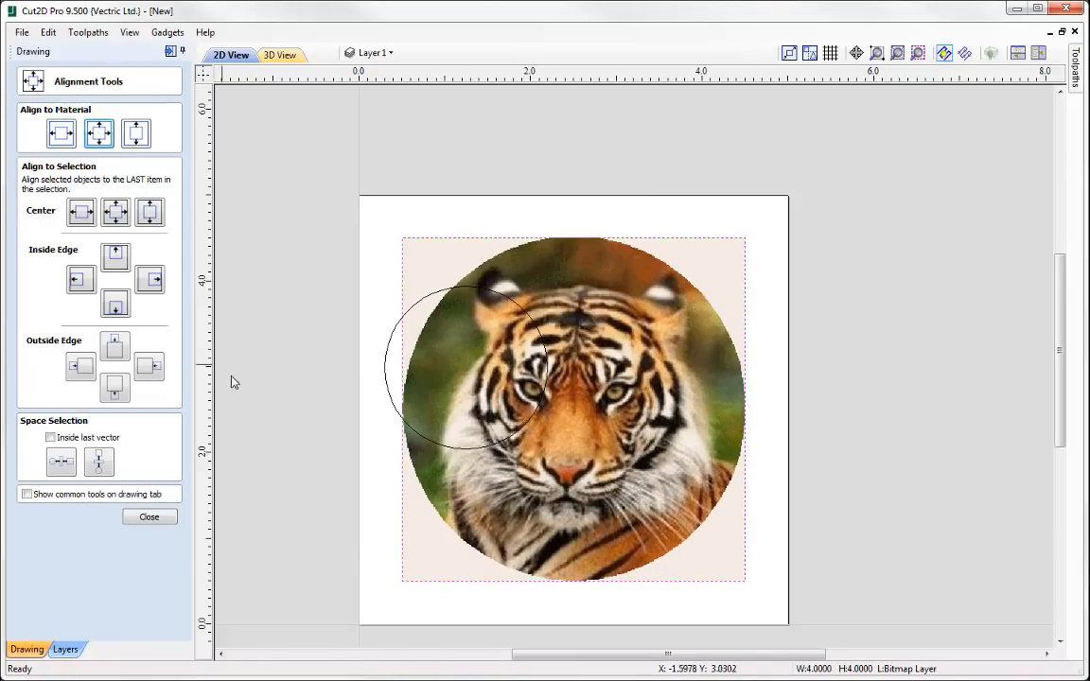
pyautogui.click(149, 517)
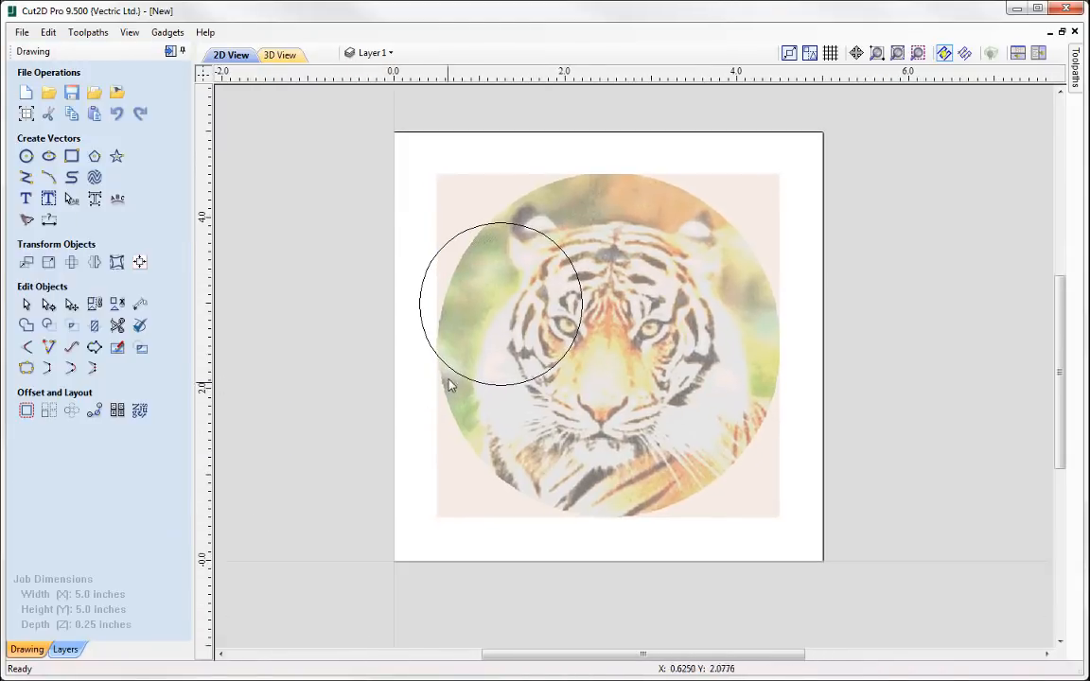
pyautogui.click(448, 369)
pyautogui.press('Delete')
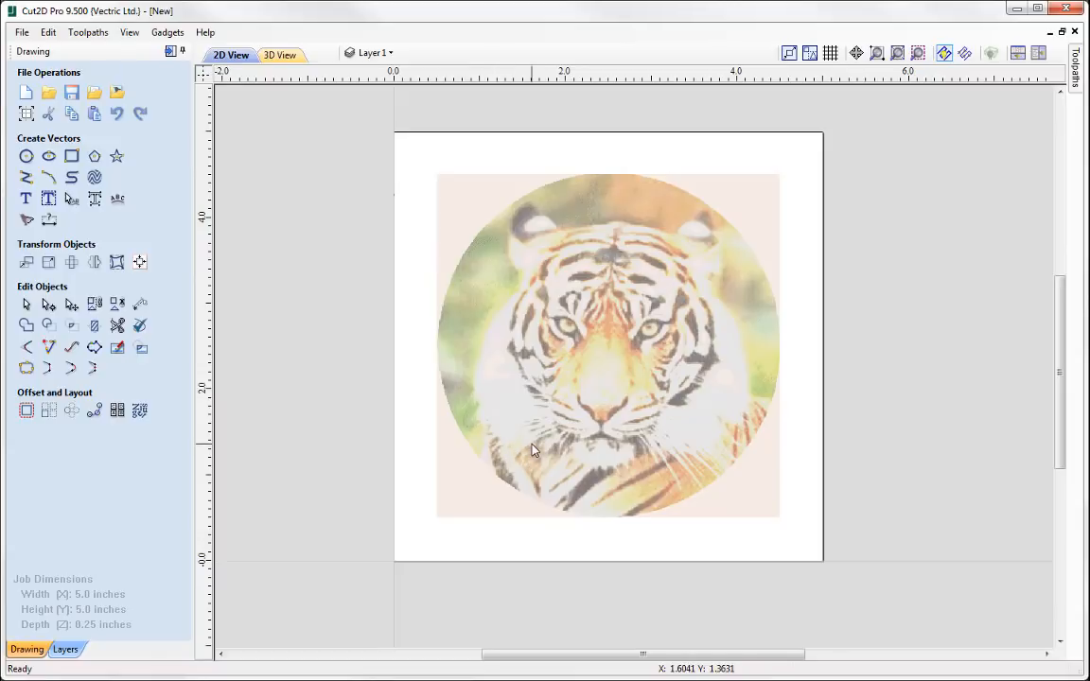
# - Open the cropped tiger picture for editing of its colour properties
pyautogui.click(492, 409)
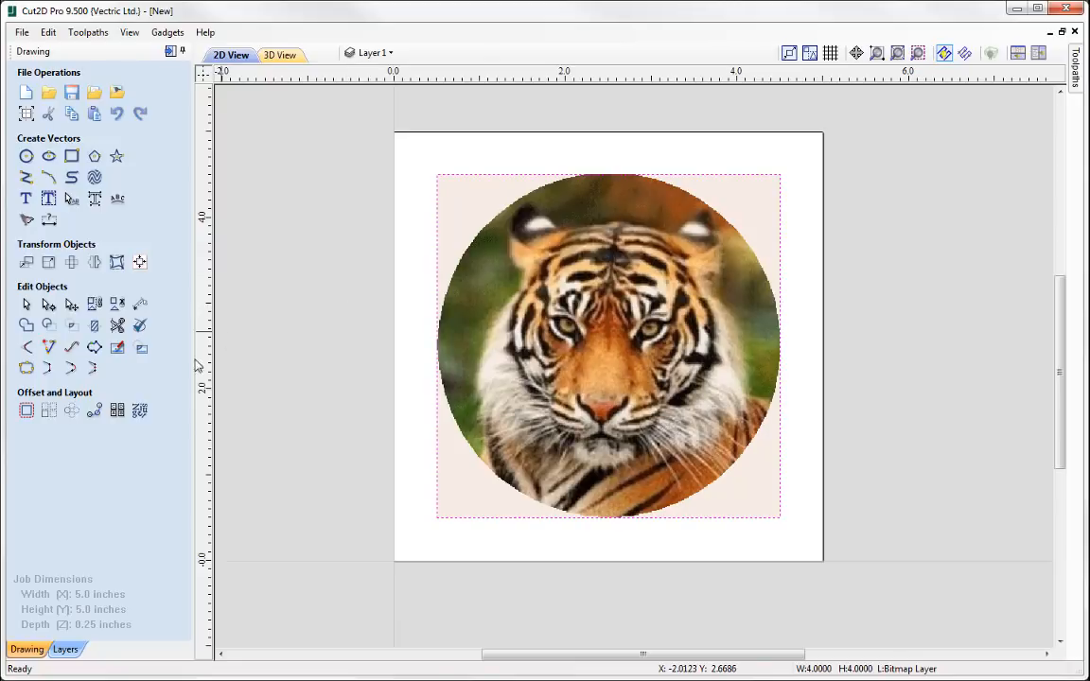
pyautogui.click(116, 349)
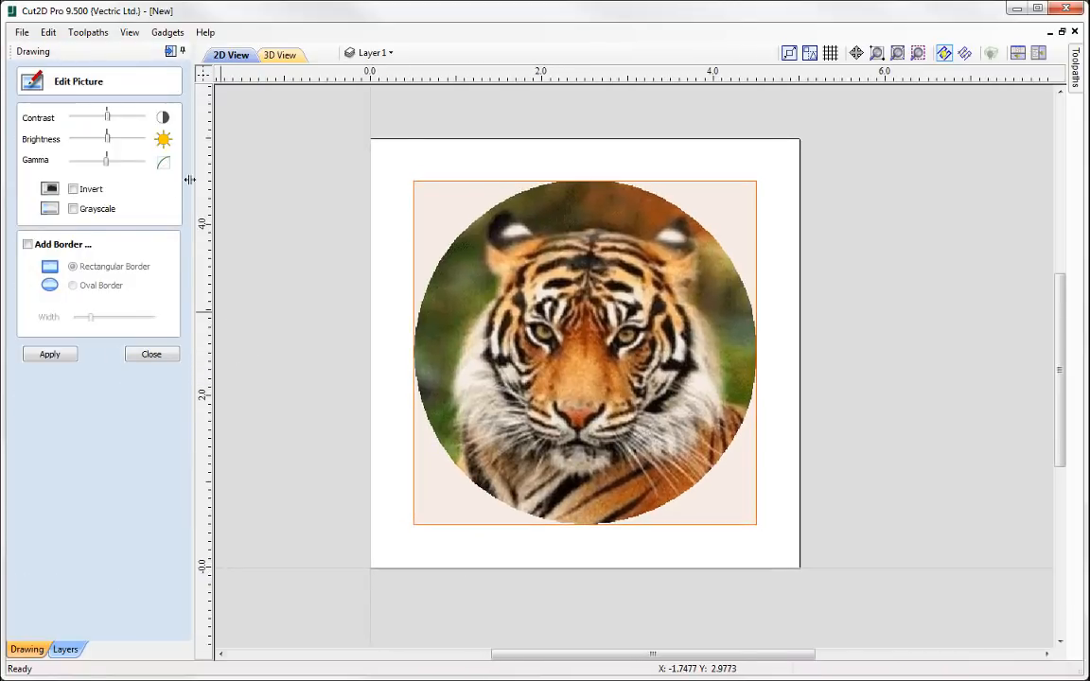
# - Try lowering the contrast, brightness and gamma of the tiger picture and reset each adjustment
pyautogui.moveTo(108, 117); pyautogui.dragTo(83, 120)
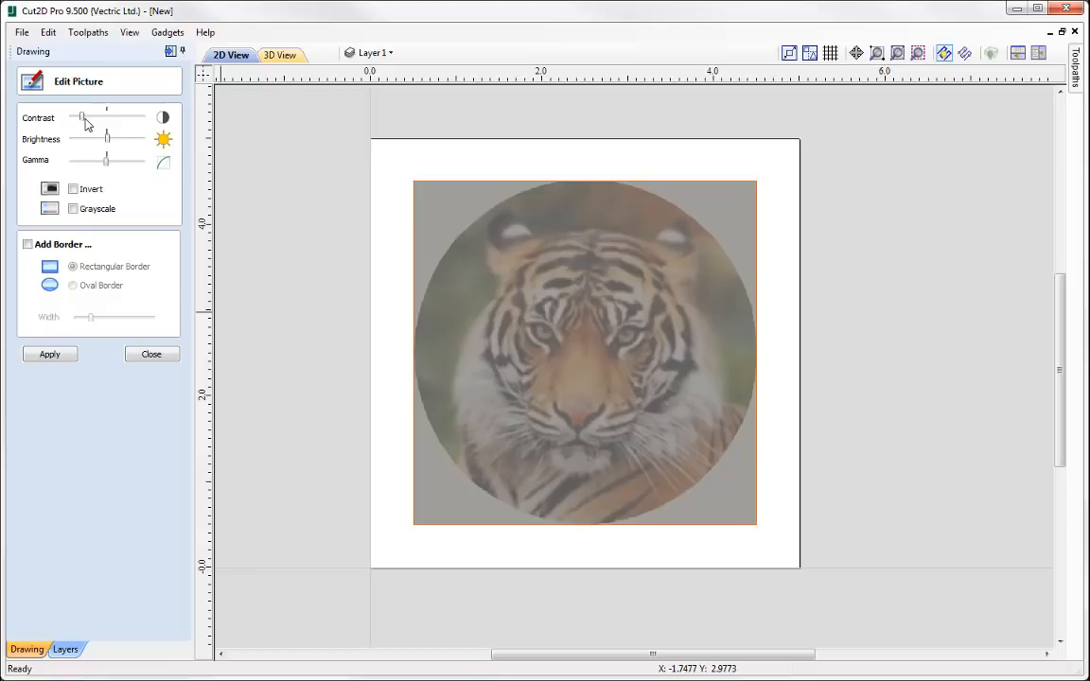
pyautogui.hotkey('ctrl', 'z')
pyautogui.hotkey('ctrl', 'z')
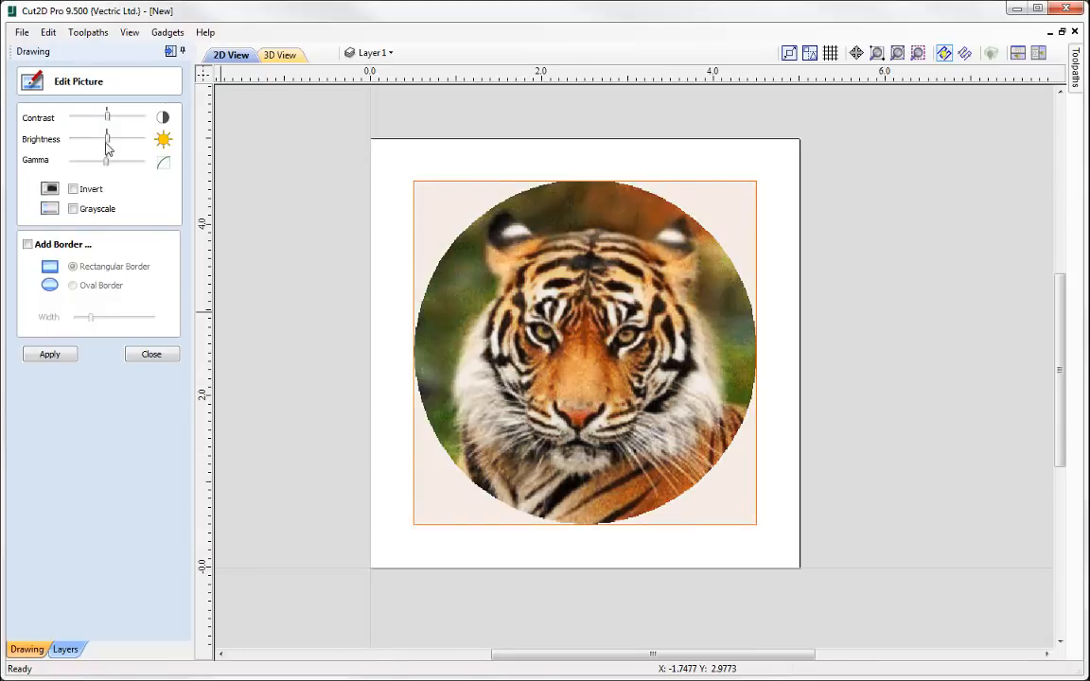
pyautogui.moveTo(112, 141); pyautogui.dragTo(60, 171)
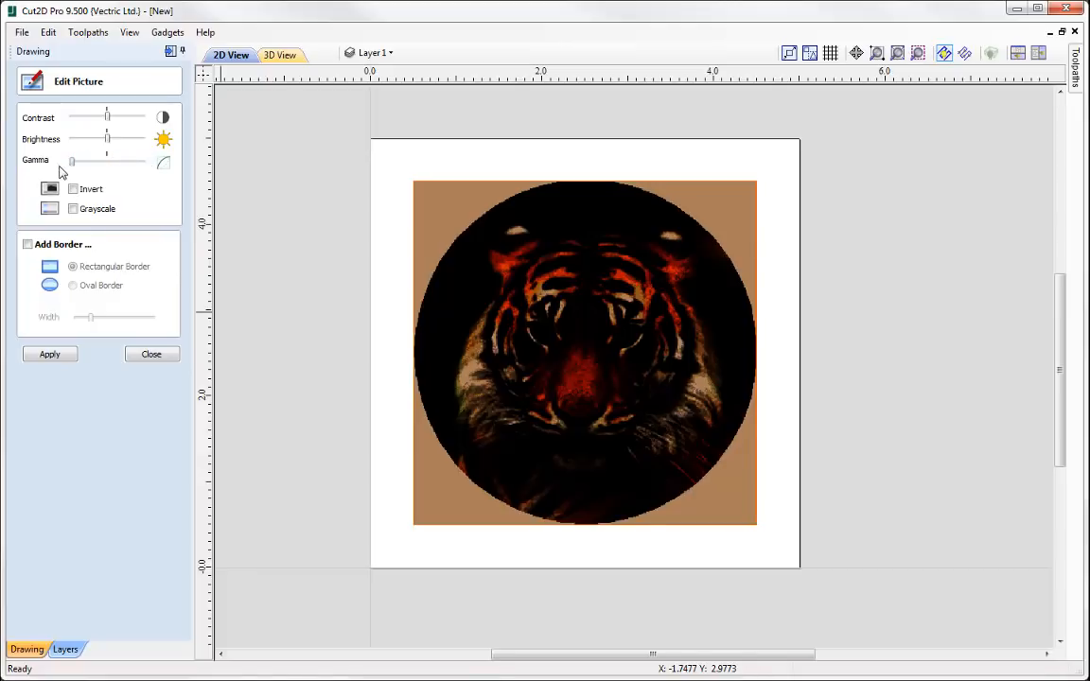
pyautogui.hotkey('ctrl', 'z')
pyautogui.hotkey('ctrl', 'z')
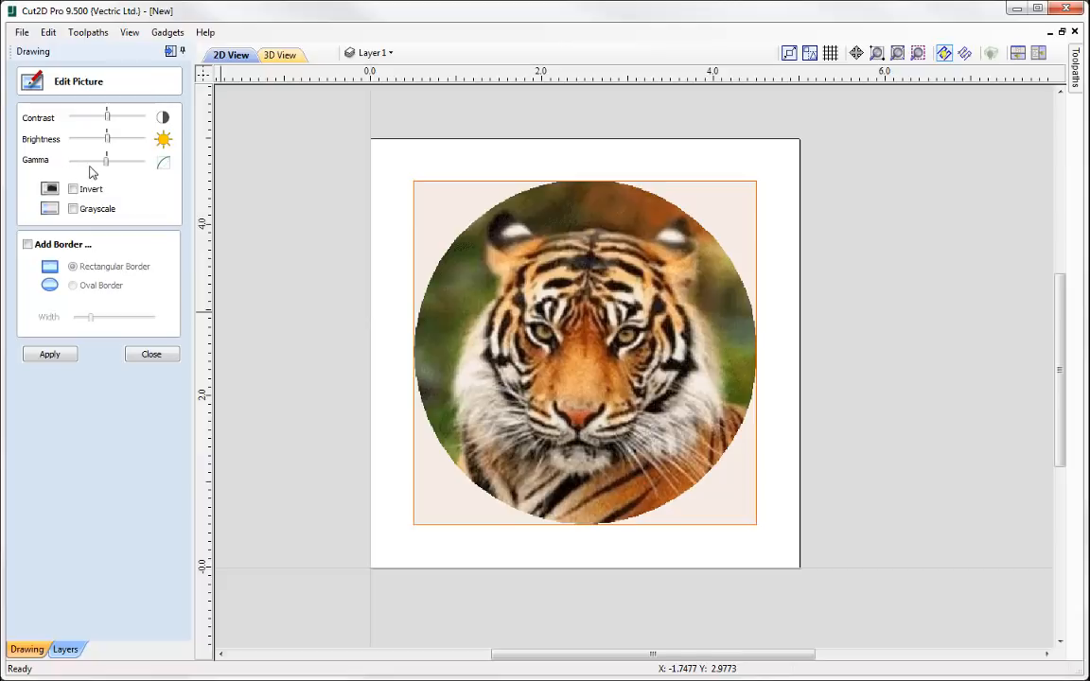
# - Raise the tiger picture's brightness and gamma slightly and convert it to grayscale
pyautogui.click(113, 139)
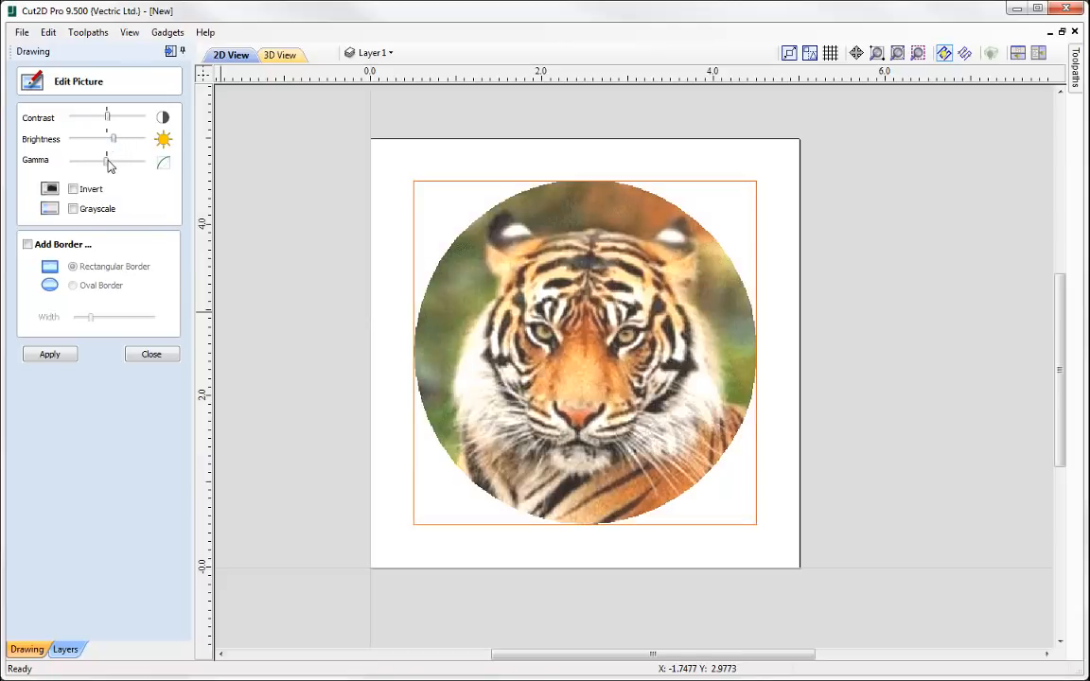
pyautogui.moveTo(109, 164)
pyautogui.mouseDown()
pyautogui.moveTo(138, 165)
pyautogui.moveTo(121, 170)
pyautogui.mouseUp()
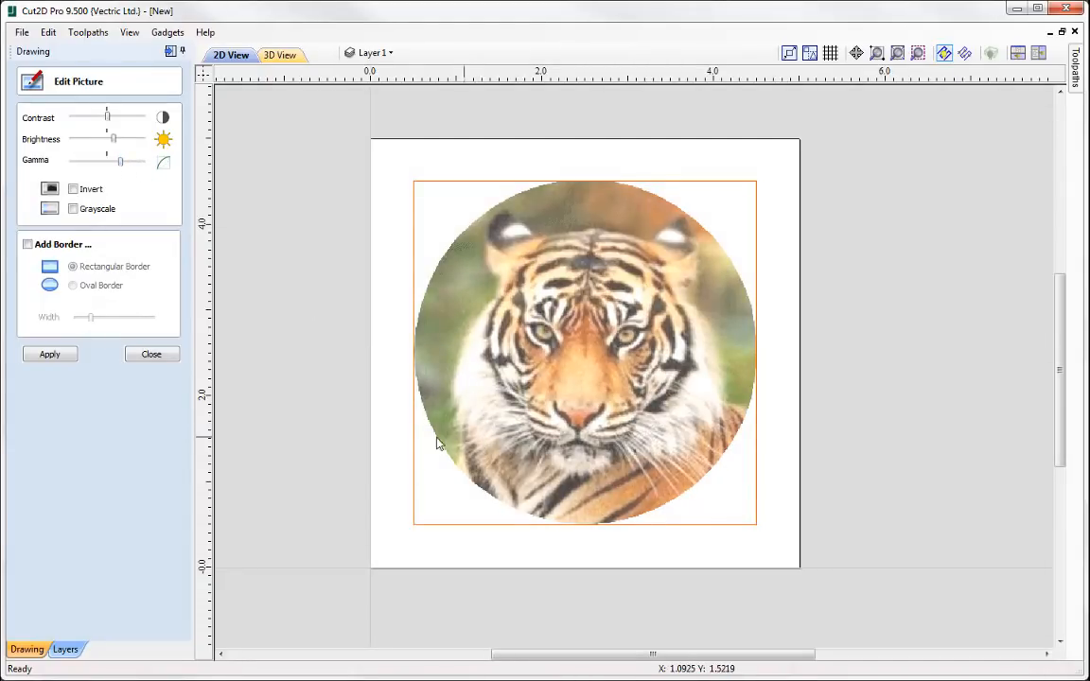
pyautogui.click(73, 208)
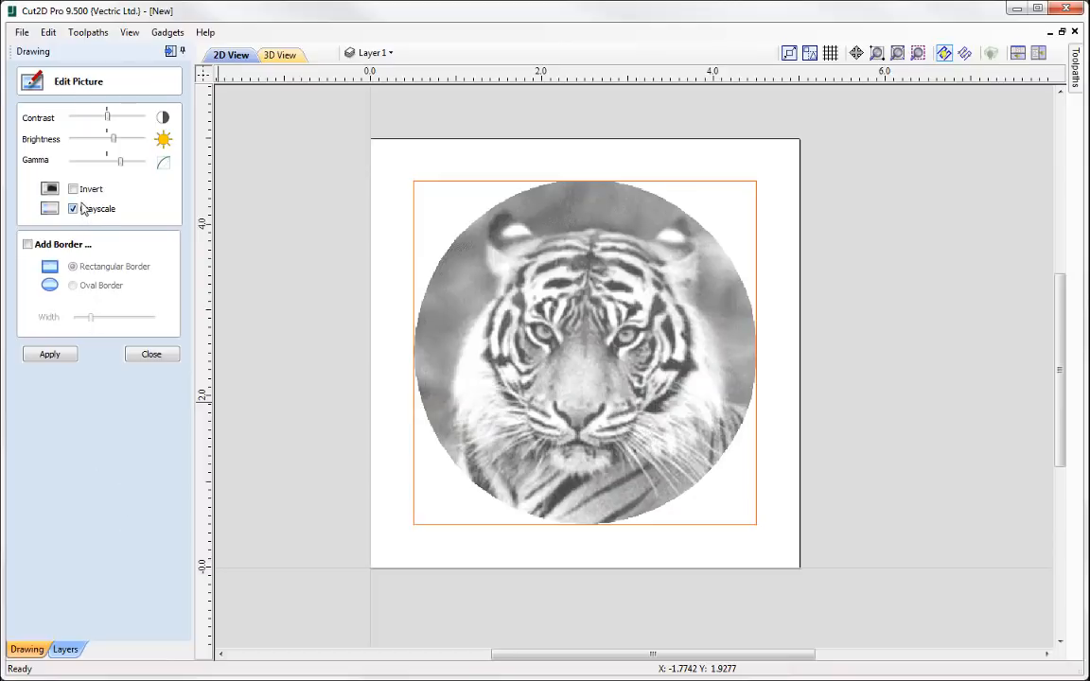
# - Add an oval border to the tiger picture, make it slightly narrower and apply the edits
pyautogui.click(28, 245)
pyautogui.click(29, 245)
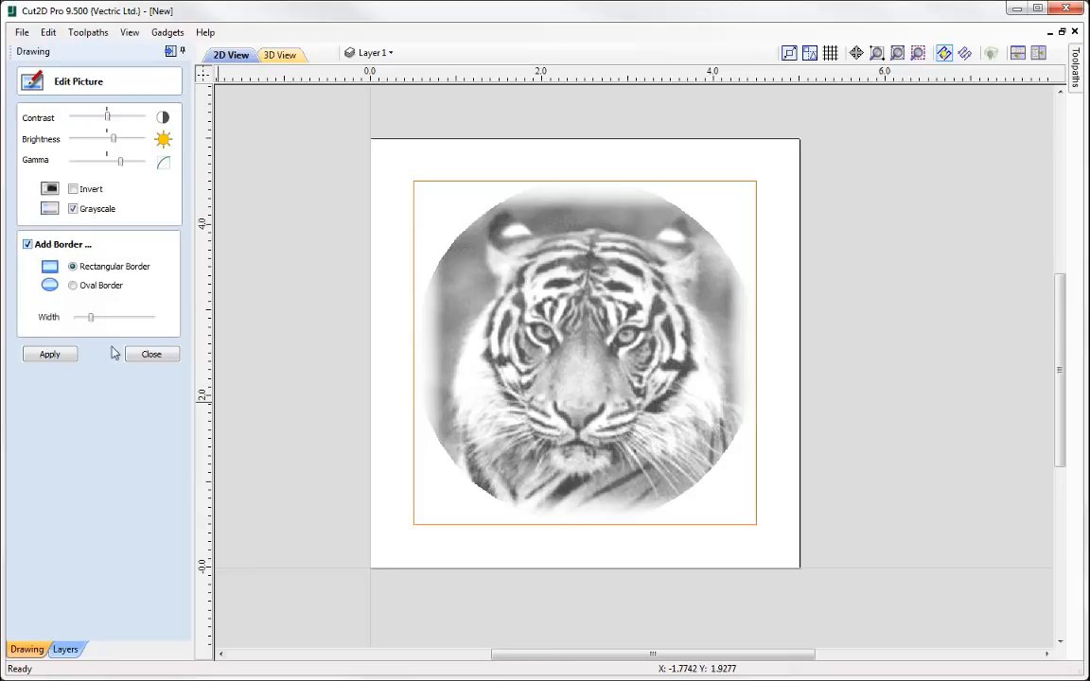
pyautogui.click(74, 286)
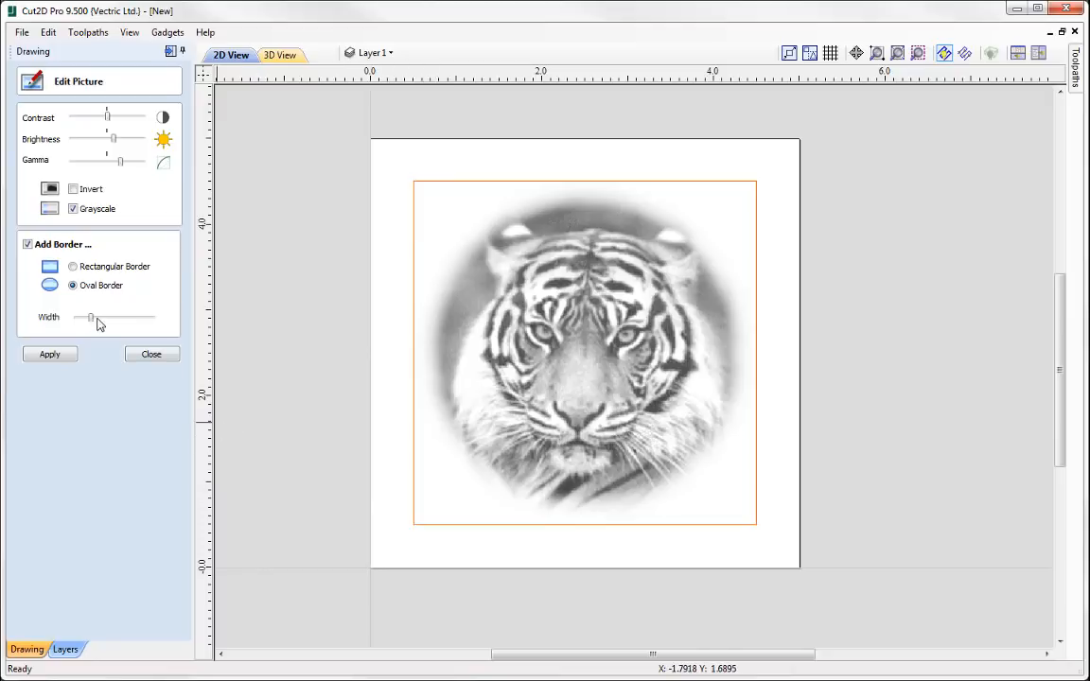
pyautogui.moveTo(94, 323)
pyautogui.mouseDown()
pyautogui.moveTo(114, 324)
pyautogui.moveTo(88, 324)
pyautogui.mouseUp()
pyautogui.click(48, 357)
pyautogui.click(151, 355)
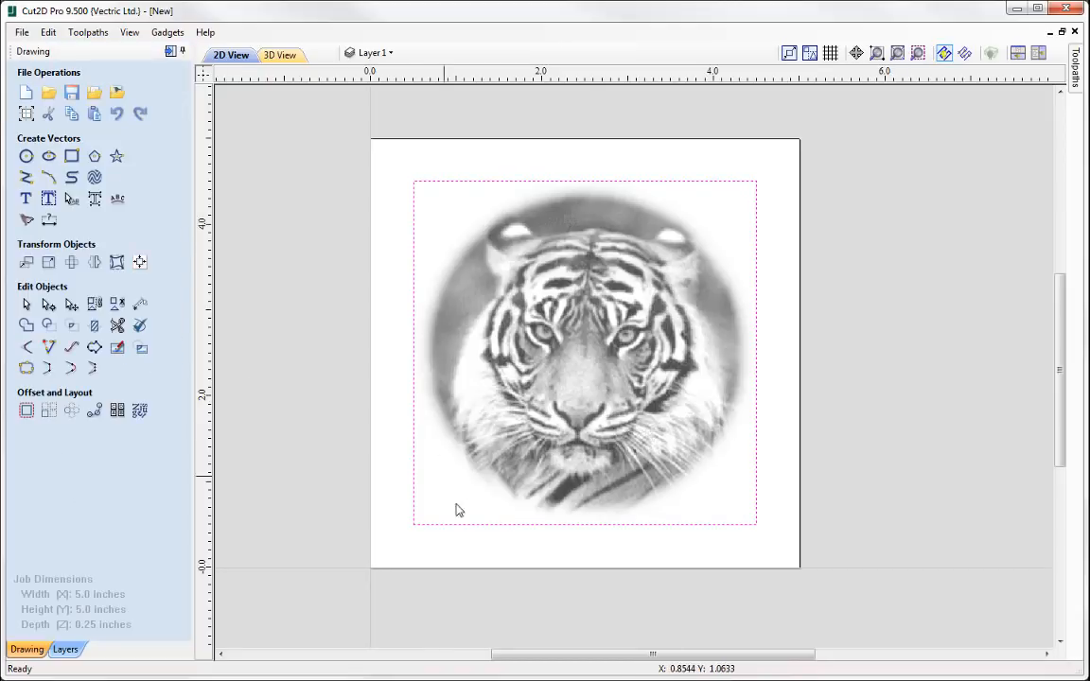
# - Examine the grayscale tiger picture's soft oval border up close and minimise the window
pyautogui.scroll(3, 447, 498)
pyautogui.scroll(2, 521, 500)
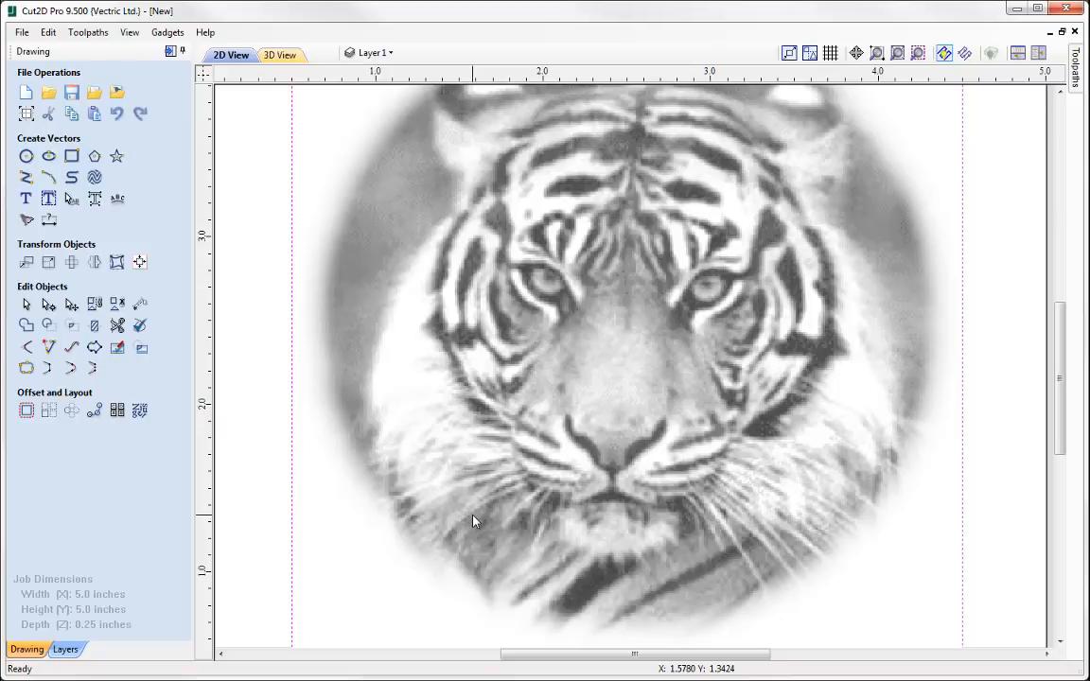
pyautogui.scroll(-1, 474, 521)
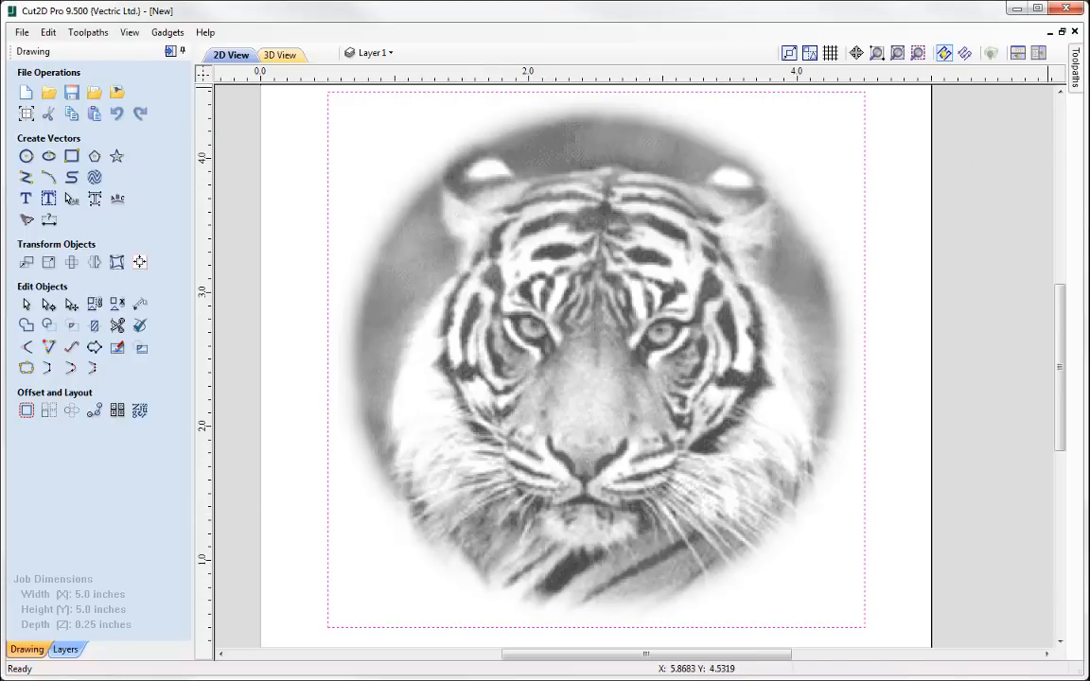
pyautogui.click(1017, 8)
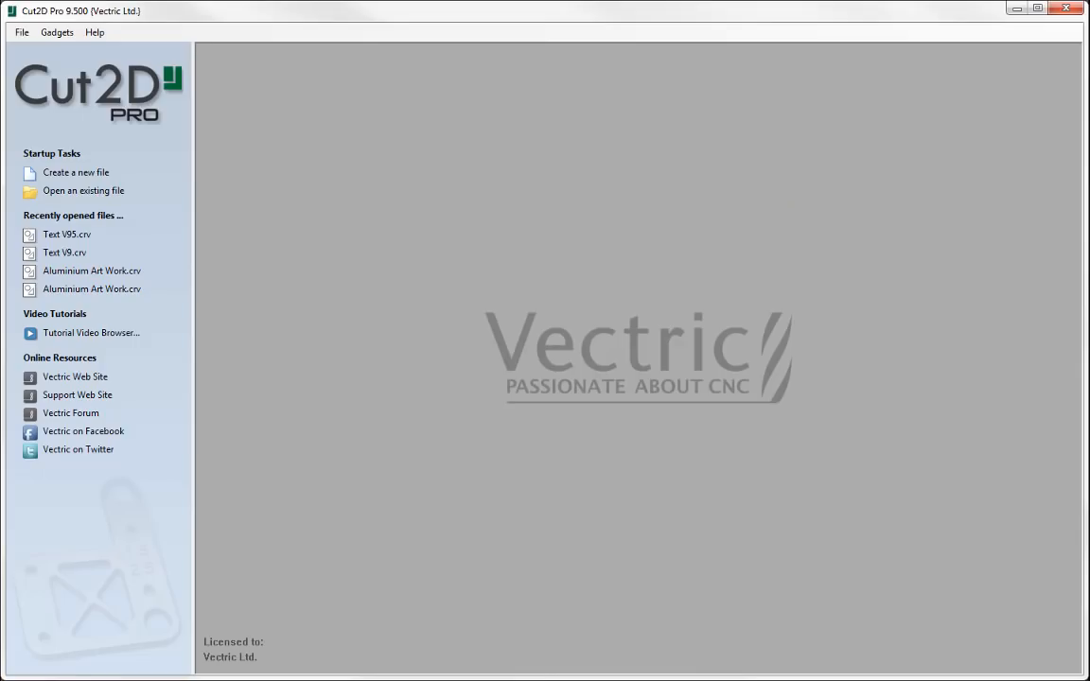
# - Create a new single-sided job of 5 x 5 x 0.2 inches and draw a circle with a 2-inch radius
pyautogui.click(83, 173)
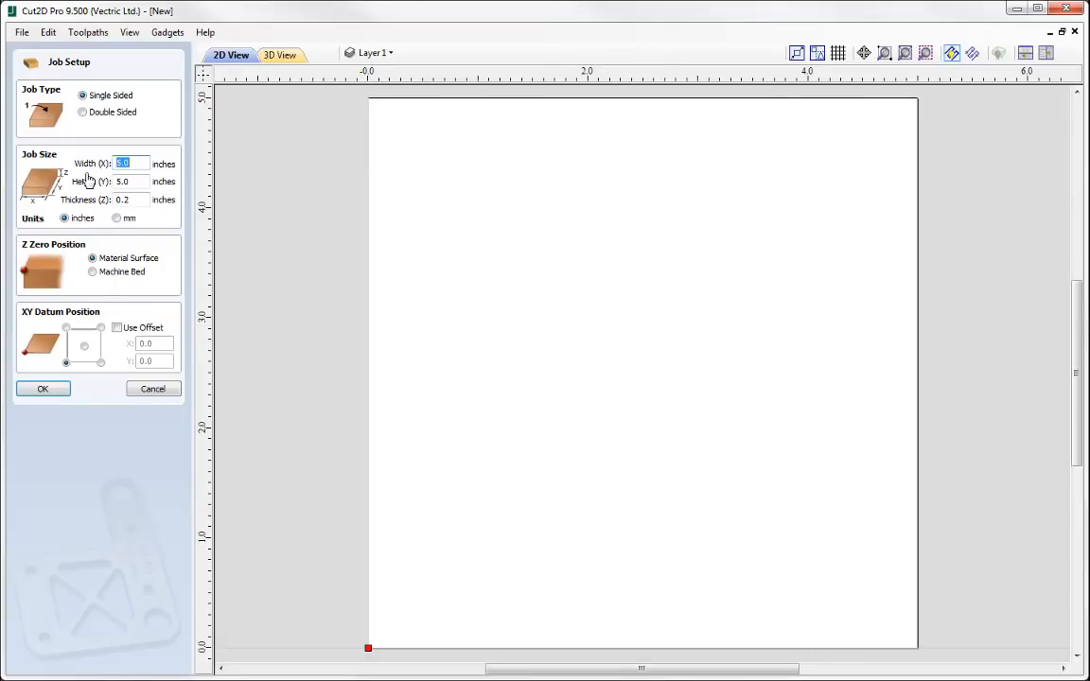
pyautogui.click(45, 391)
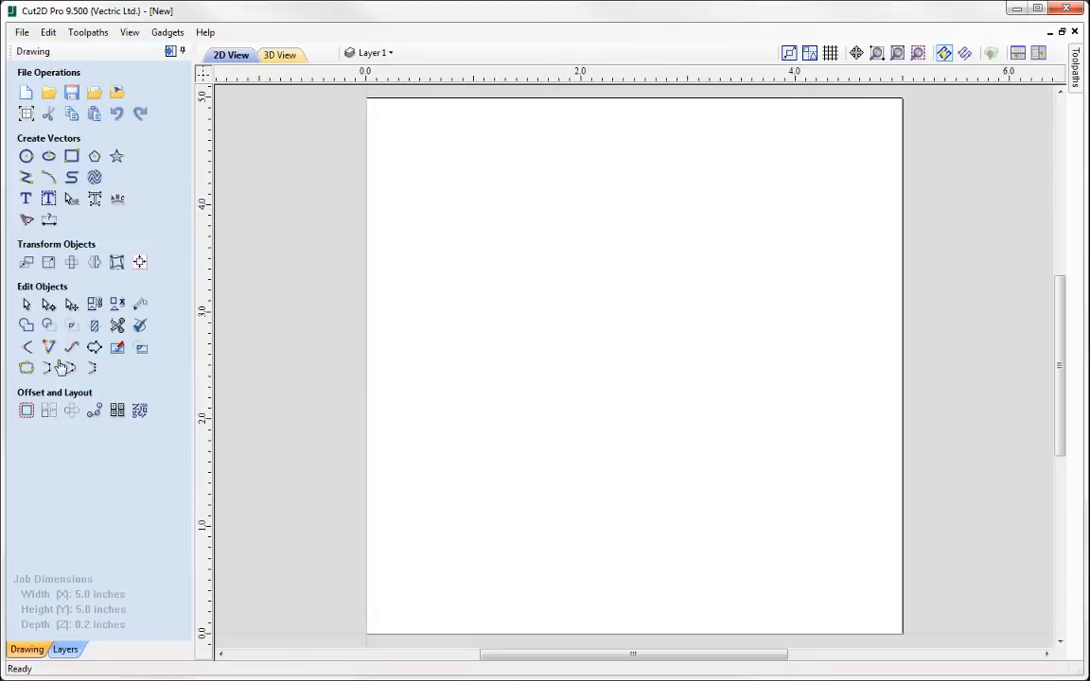
pyautogui.click(26, 156)
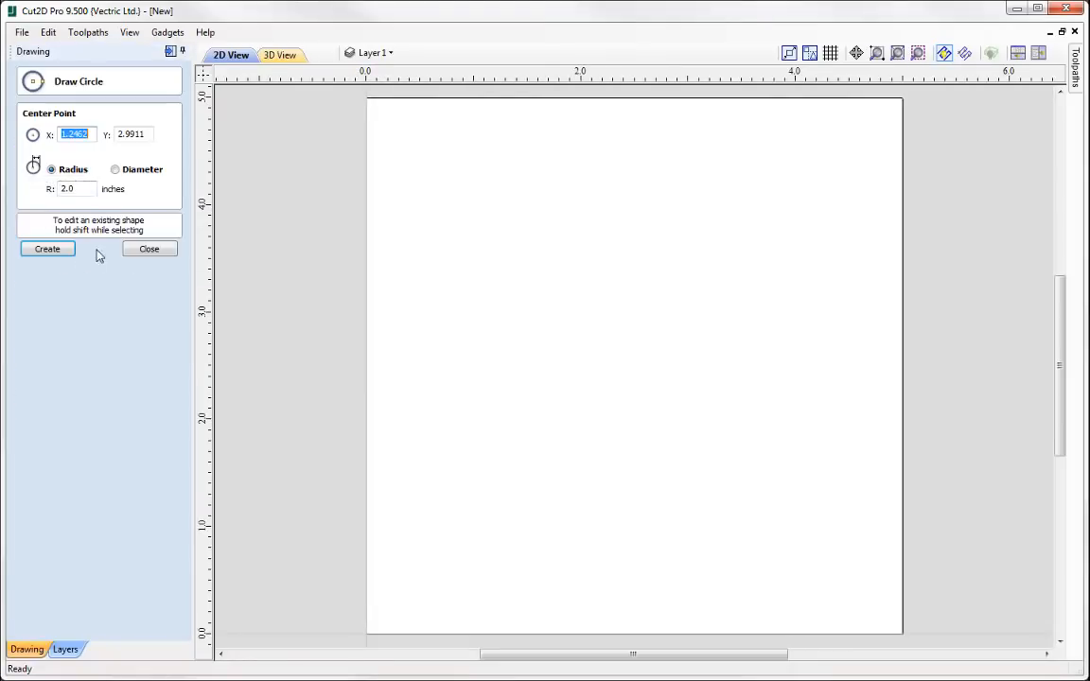
pyautogui.click(48, 248)
pyautogui.click(145, 254)
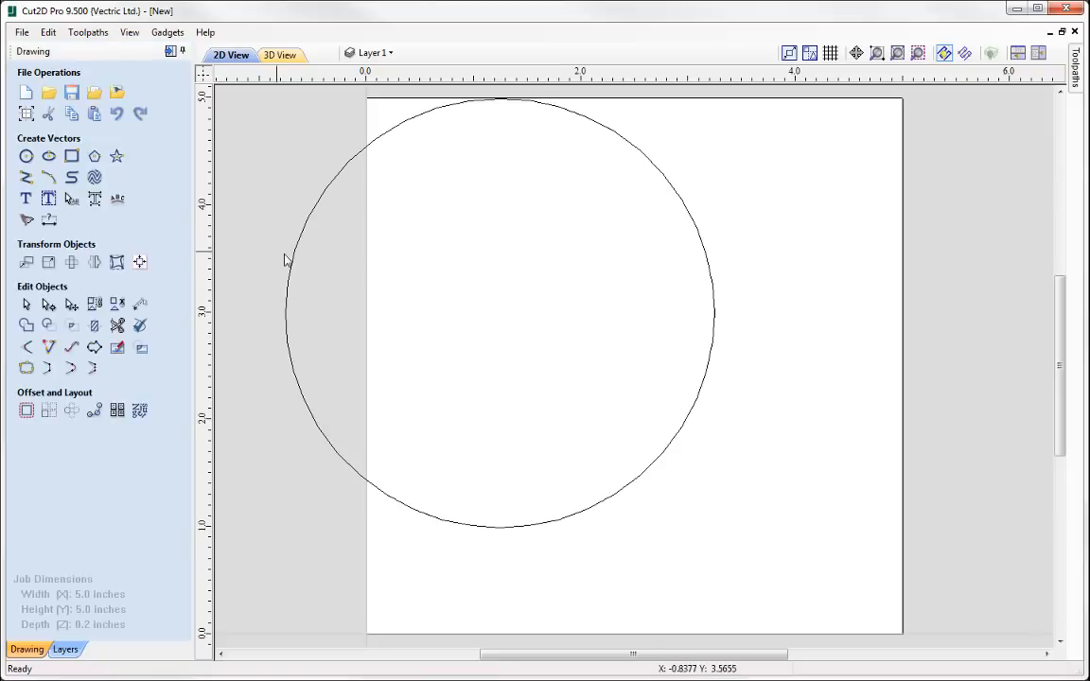
# - Centre the circle in the material in both directions
pyautogui.click(292, 268)
pyautogui.click(116, 259)
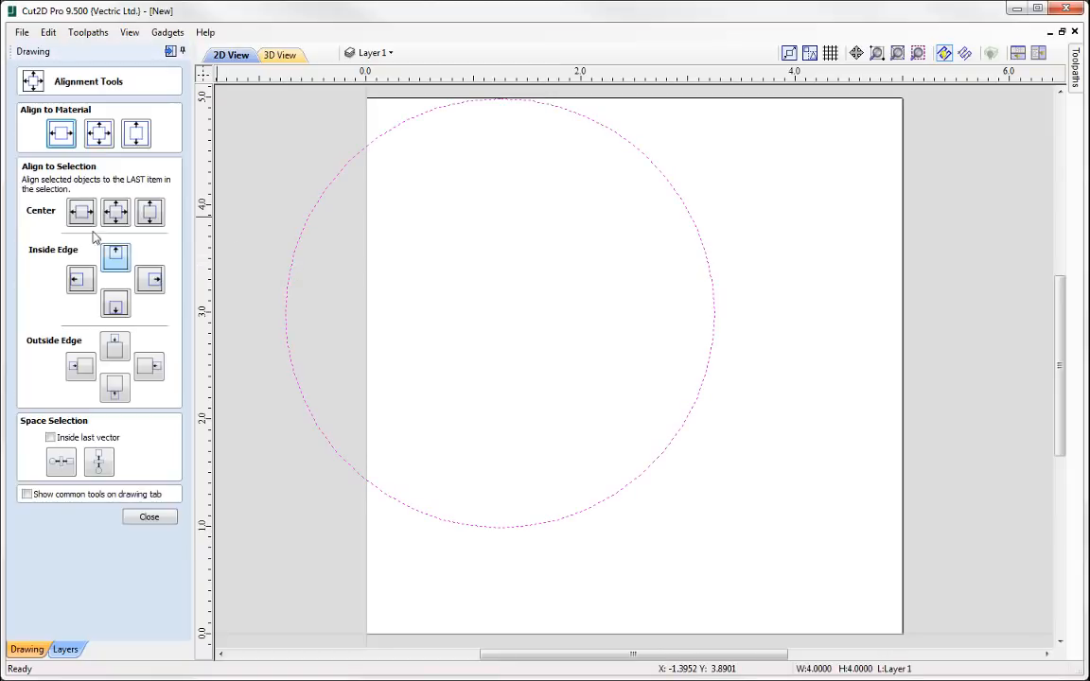
pyautogui.click(99, 134)
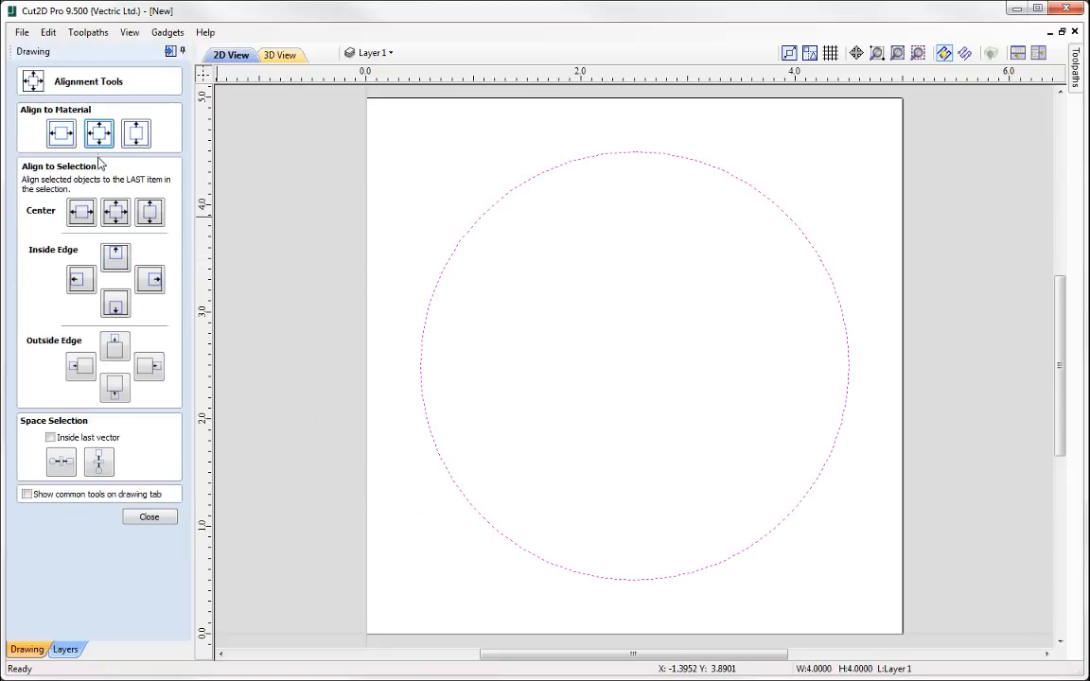
pyautogui.click(133, 524)
# - Review the toolpath material setup and accept it with 0.2-inch thickness and Z zero at the material surface
pyautogui.click(170, 51)
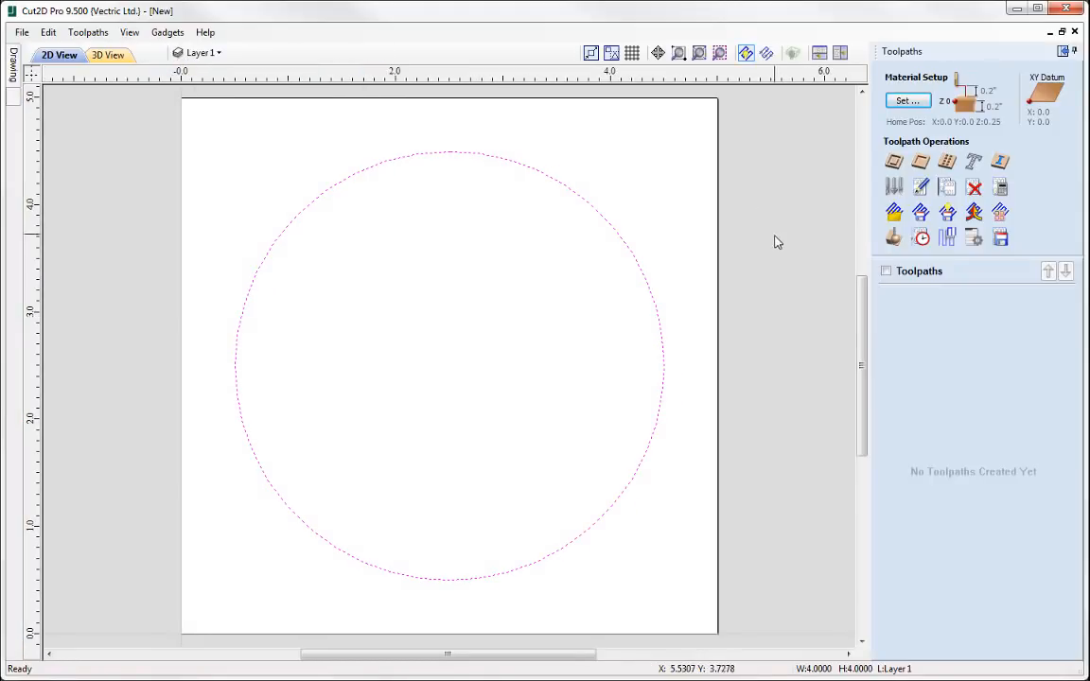
pyautogui.click(908, 100)
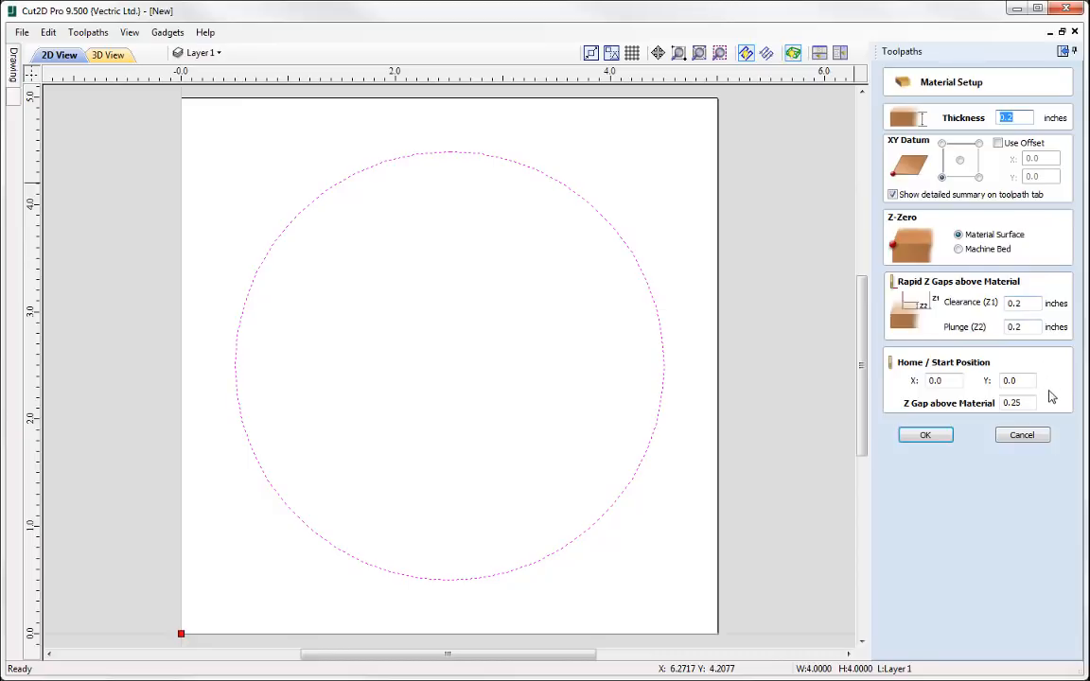
pyautogui.click(931, 438)
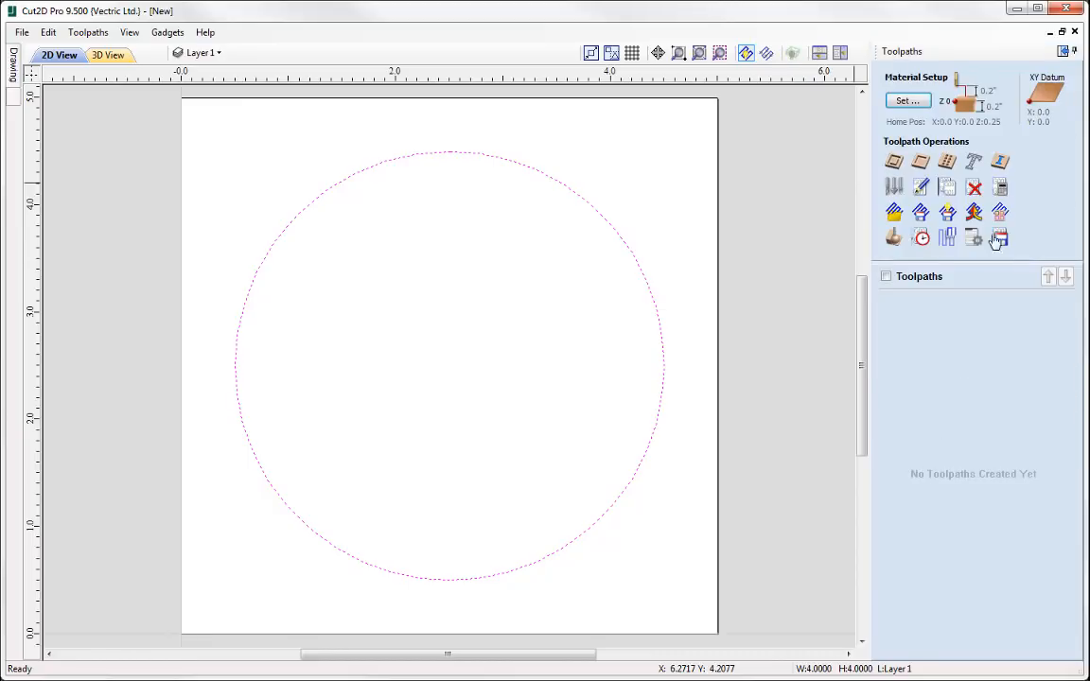
# - Calculate a profile toolpath inside the circle, 0.1 inch deep, with the 0.25 inch End Mill, climb direction and spiral ramps
pyautogui.click(895, 164)
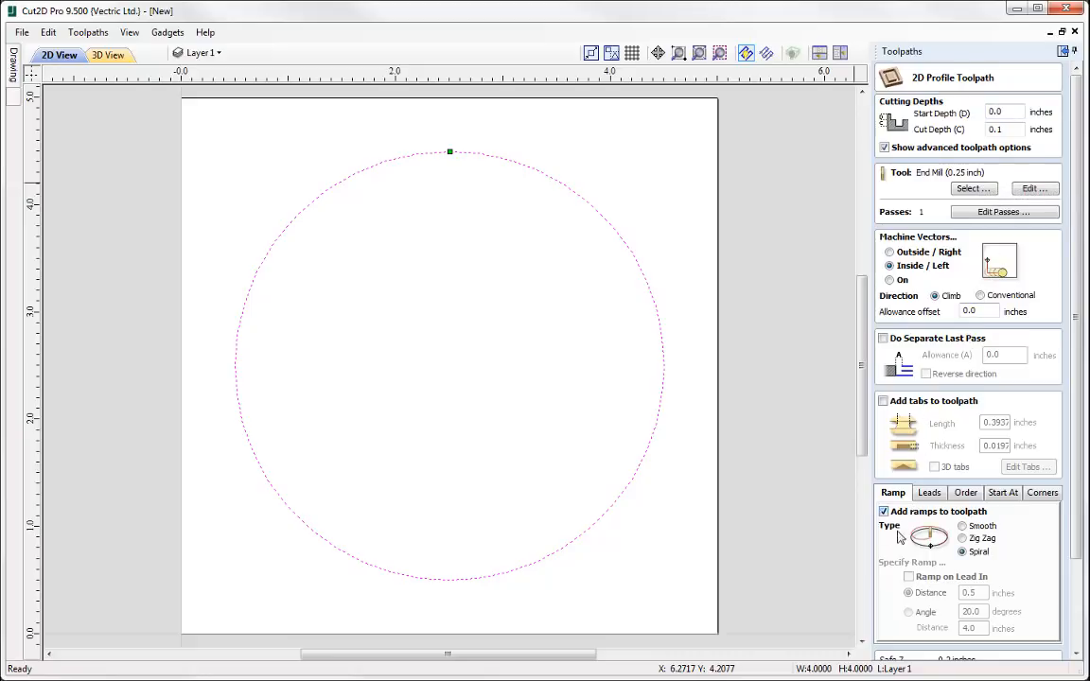
pyautogui.scroll(-3, 965, 559)
pyautogui.click(900, 650)
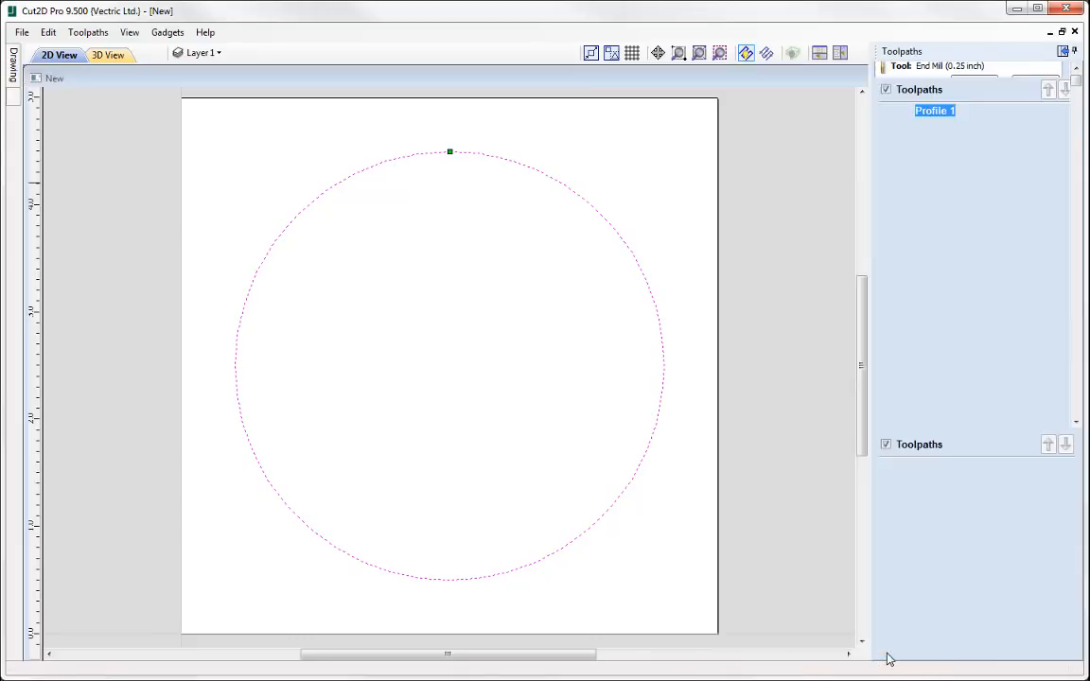
# - Inspect the spiral profile toolpath in 3D, simulate its cut in the material, and close the preview
pyautogui.moveTo(426, 550); pyautogui.dragTo(423, 342)
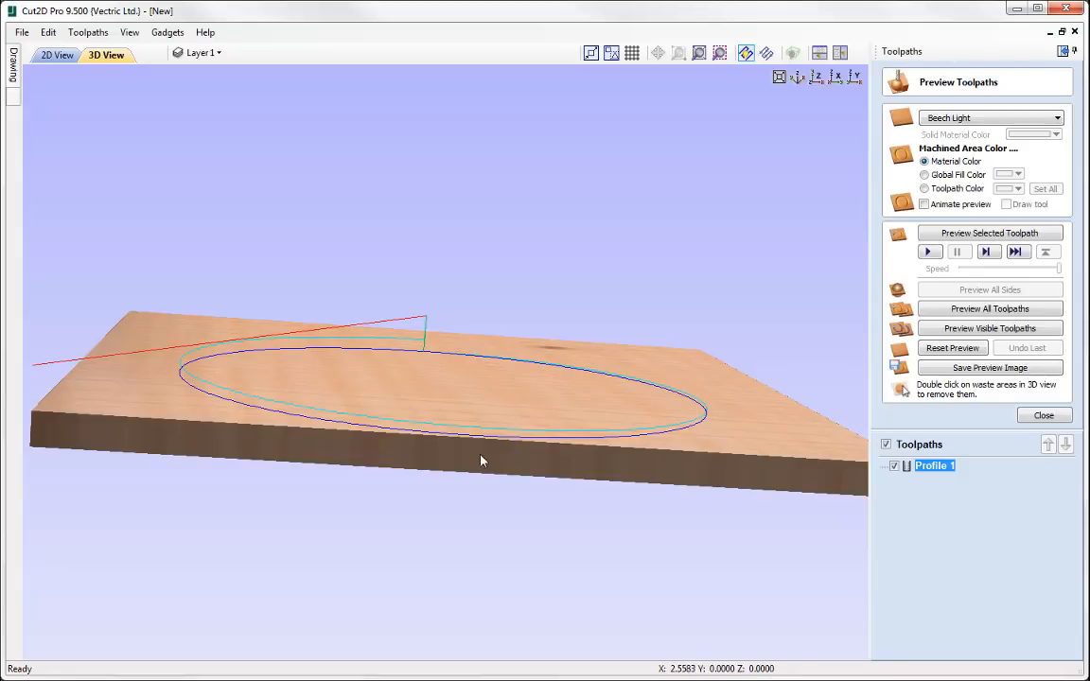
pyautogui.moveTo(468, 508); pyautogui.dragTo(467, 660)
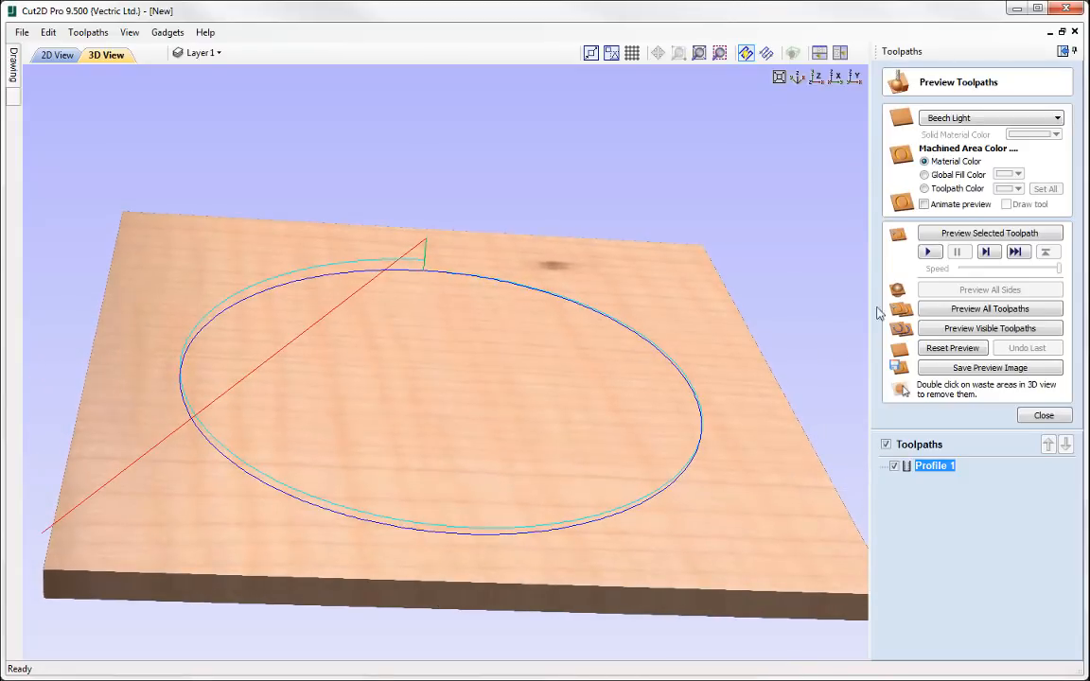
pyautogui.click(928, 251)
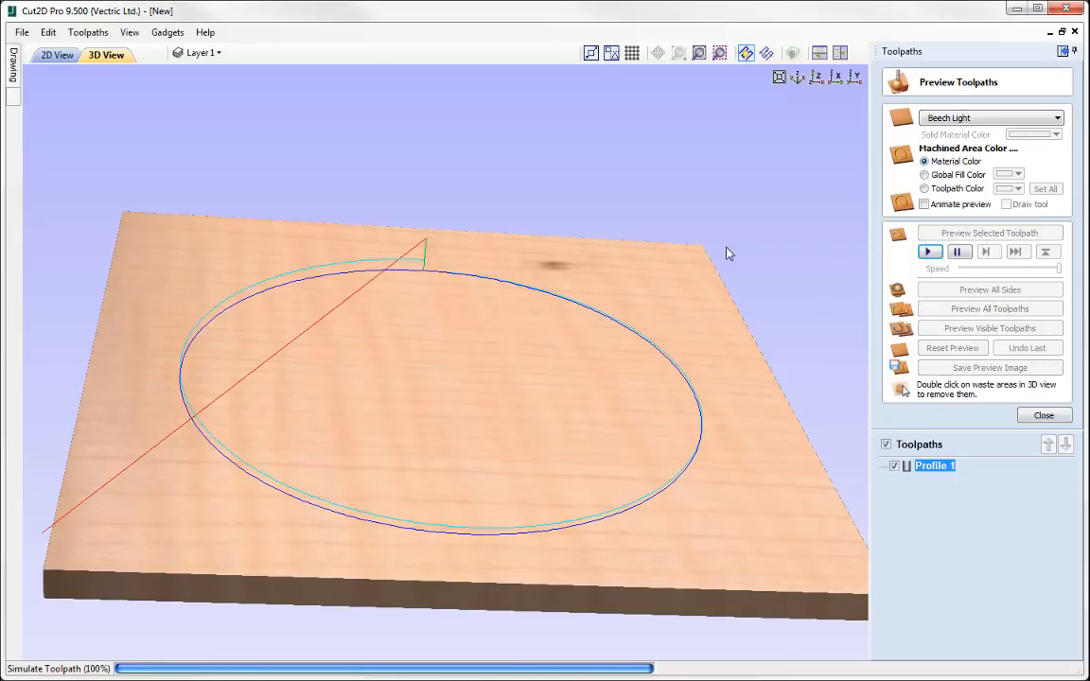
pyautogui.moveTo(439, 432); pyautogui.dragTo(479, 383)
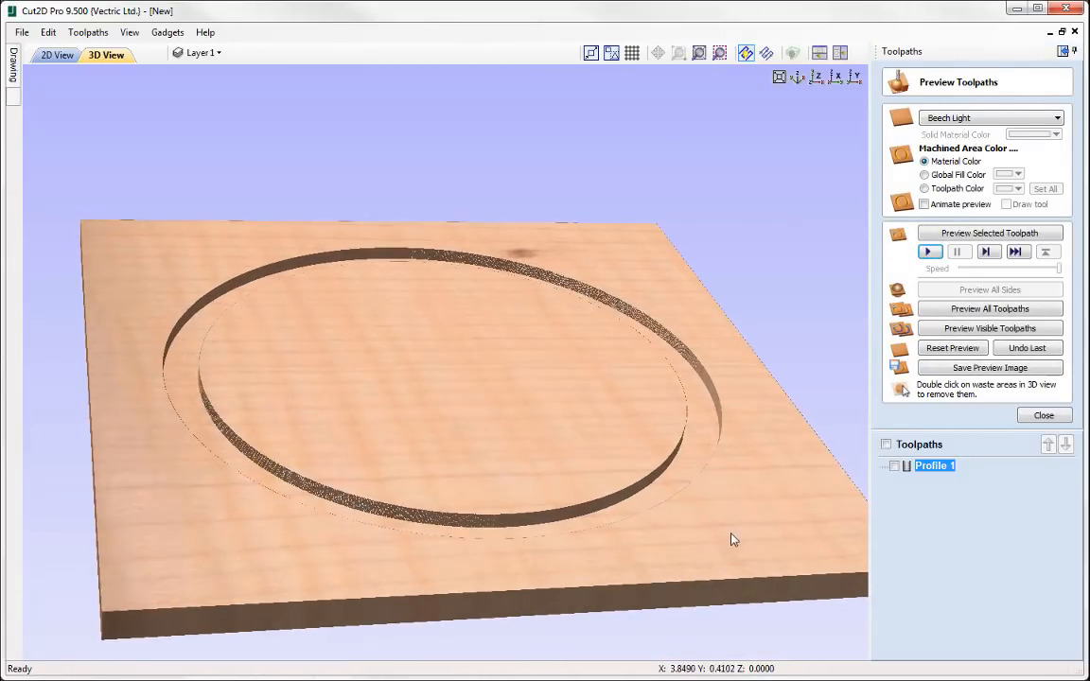
pyautogui.click(1044, 416)
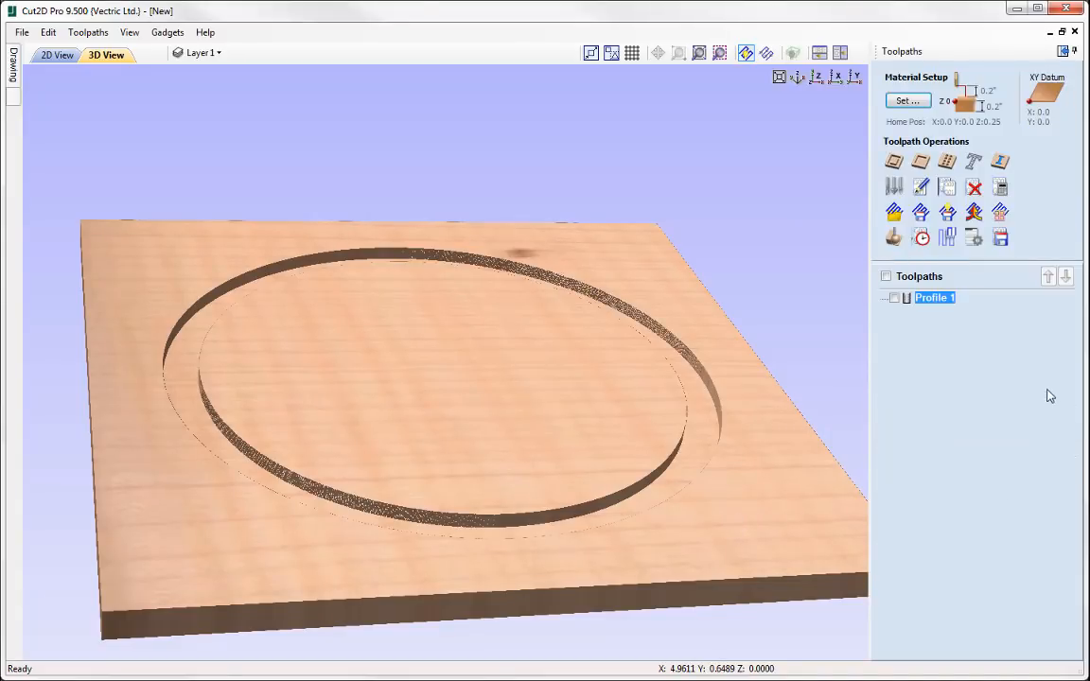
# - Make the profile toolpath visible and choose the G-Code Arcs (inch) (*.tap) post processor for saving it
pyautogui.click(886, 276)
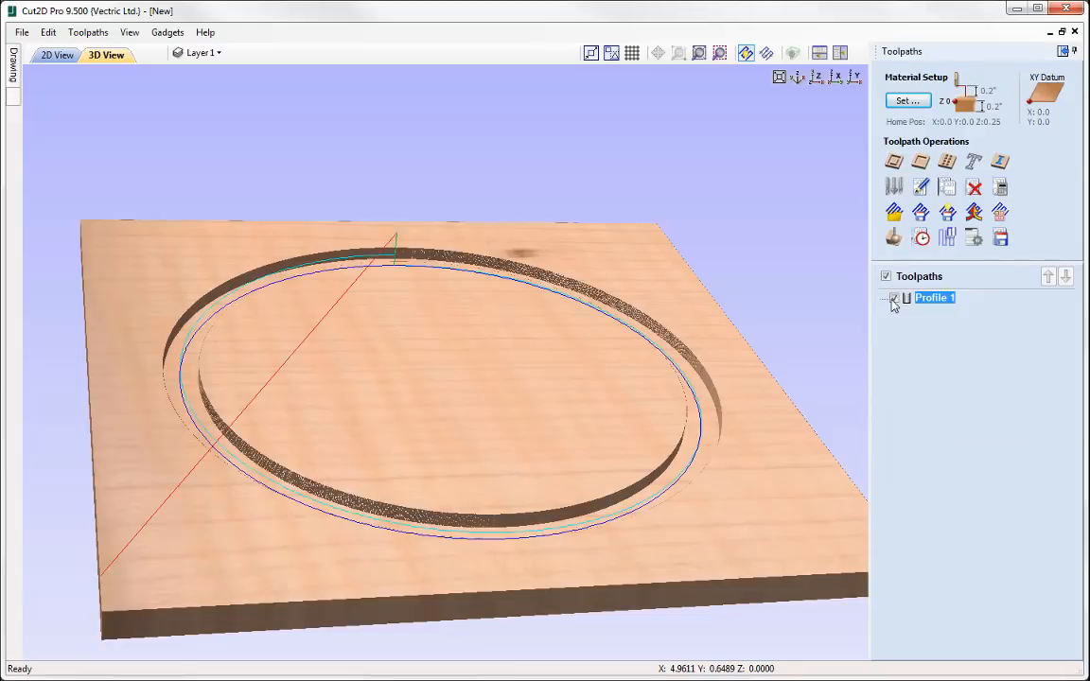
pyautogui.click(1002, 237)
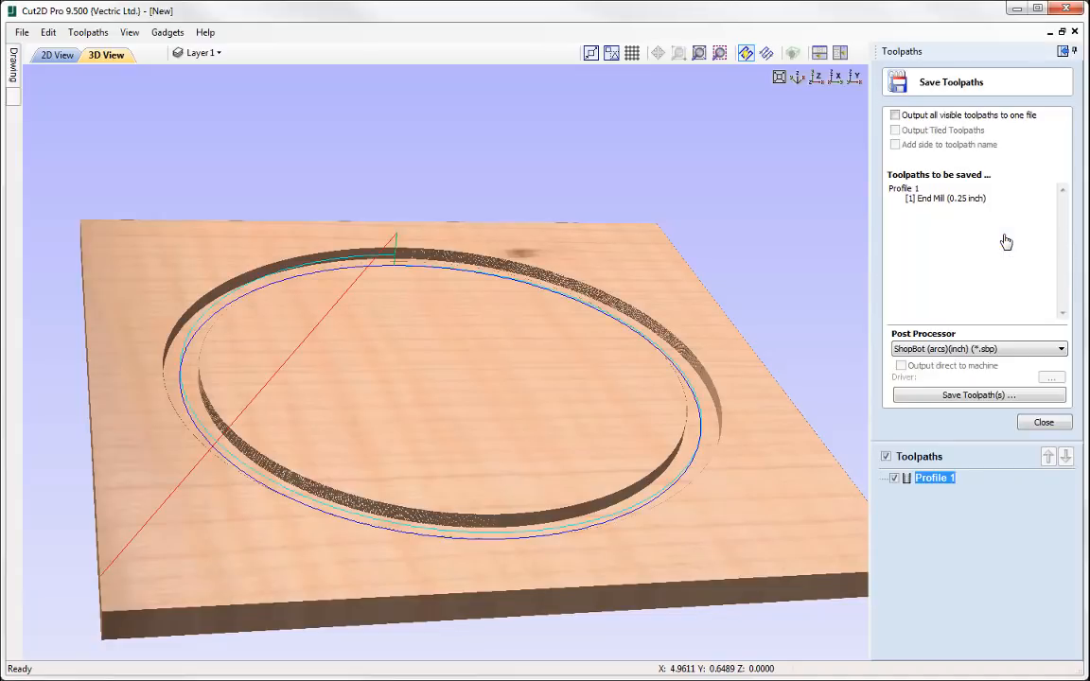
pyautogui.click(1051, 349)
pyautogui.moveTo(1061, 585); pyautogui.dragTo(1063, 466)
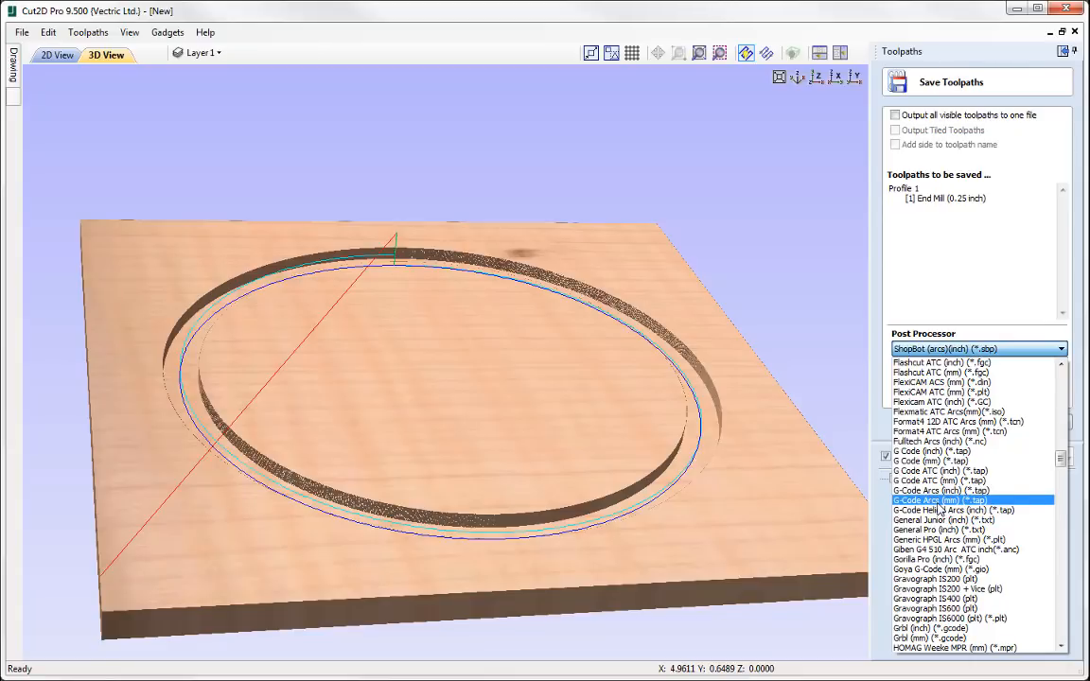
pyautogui.click(941, 494)
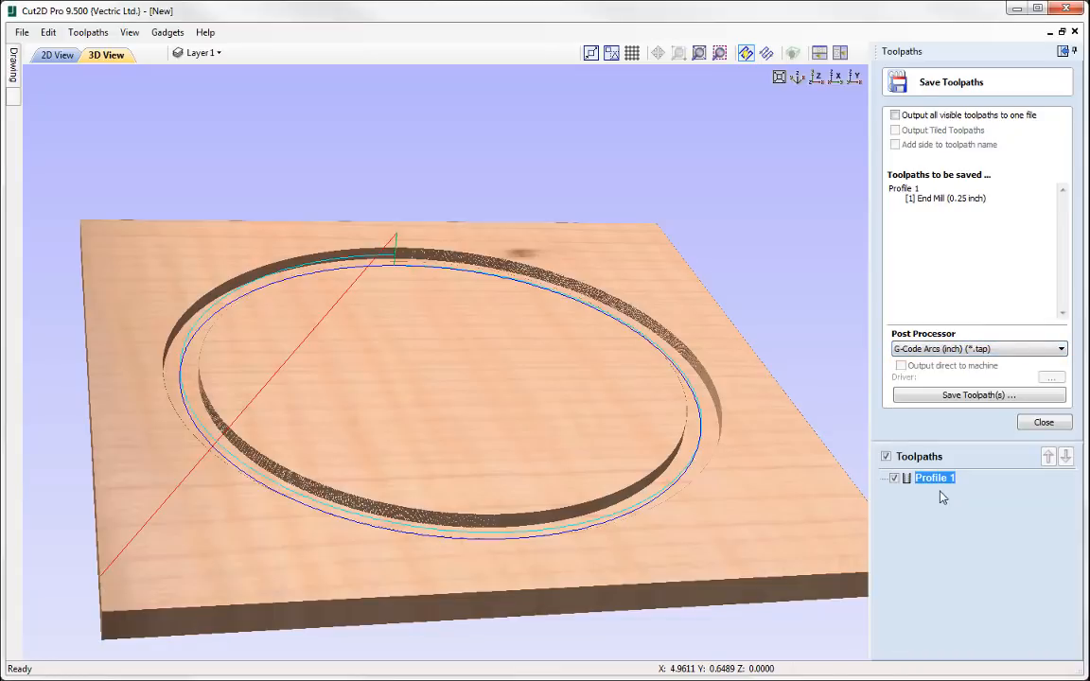
# - Save the profile toolpath to the Desktop as "no arcs.tap"
pyautogui.click(963, 398)
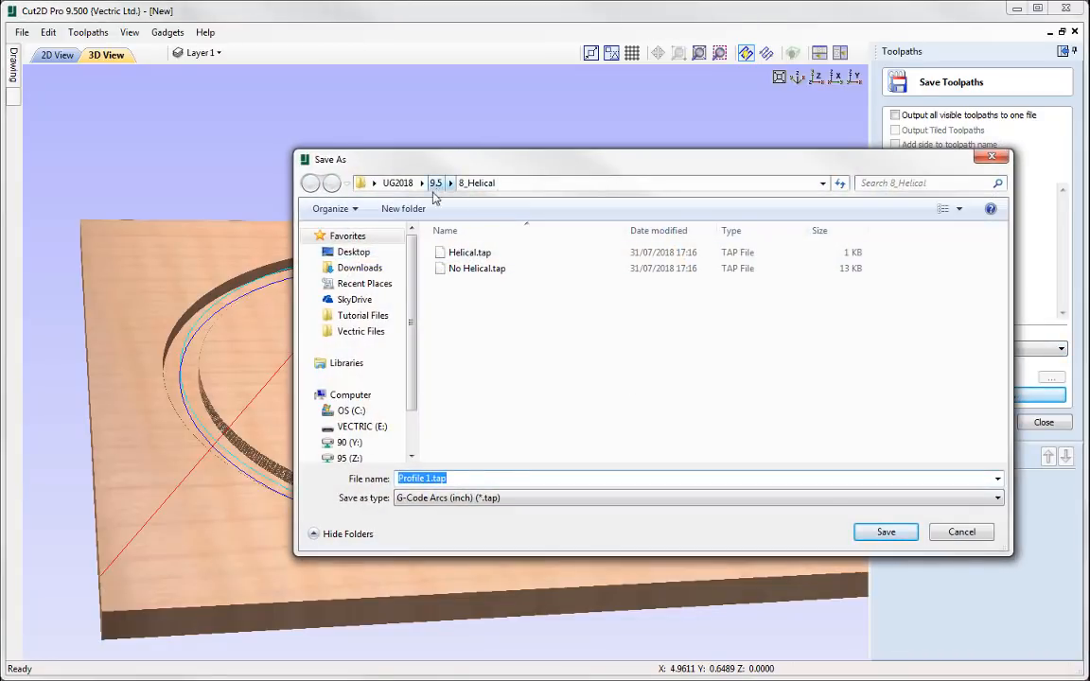
pyautogui.click(354, 251)
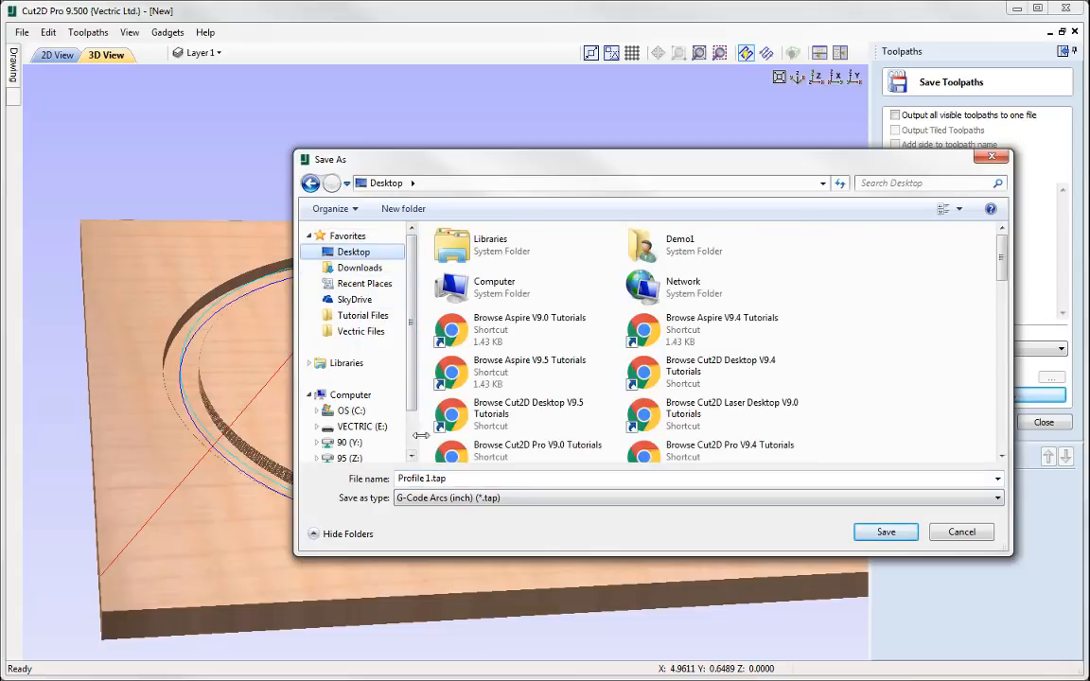
pyautogui.moveTo(431, 482); pyautogui.dragTo(304, 499)
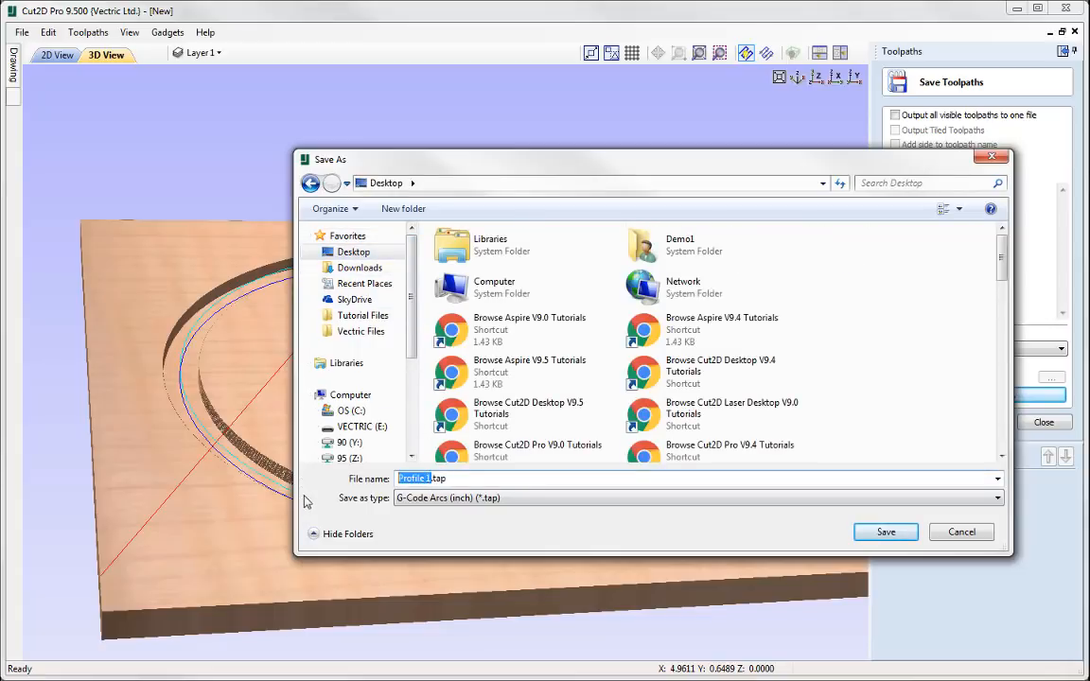
pyautogui.write('no ar')
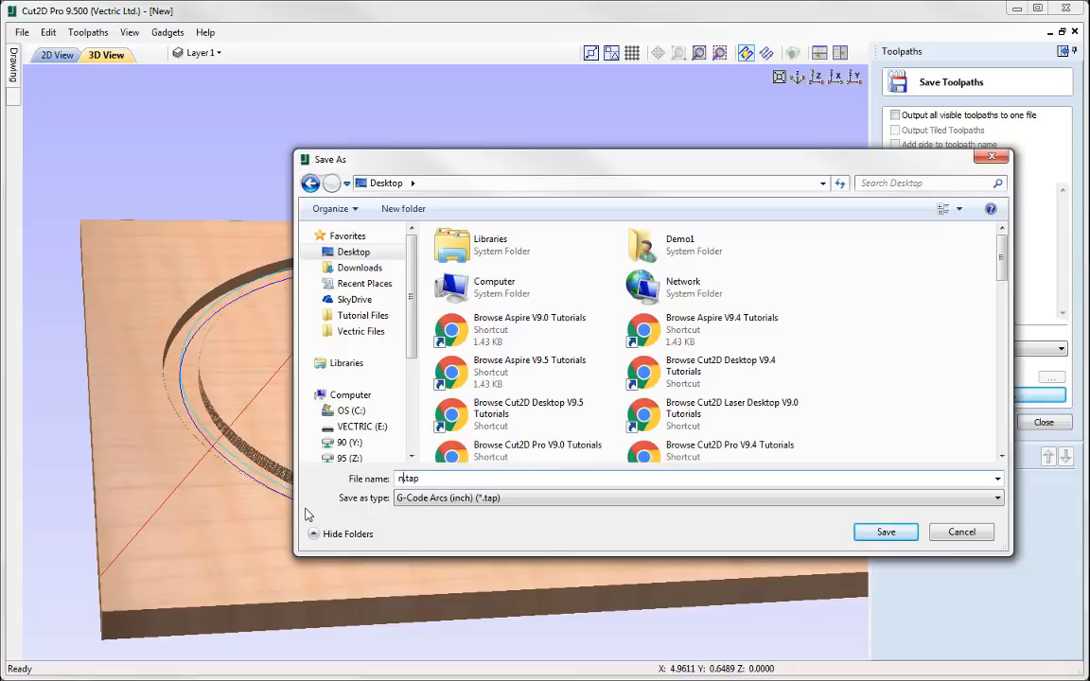
pyautogui.write('cs')
pyautogui.click(878, 534)
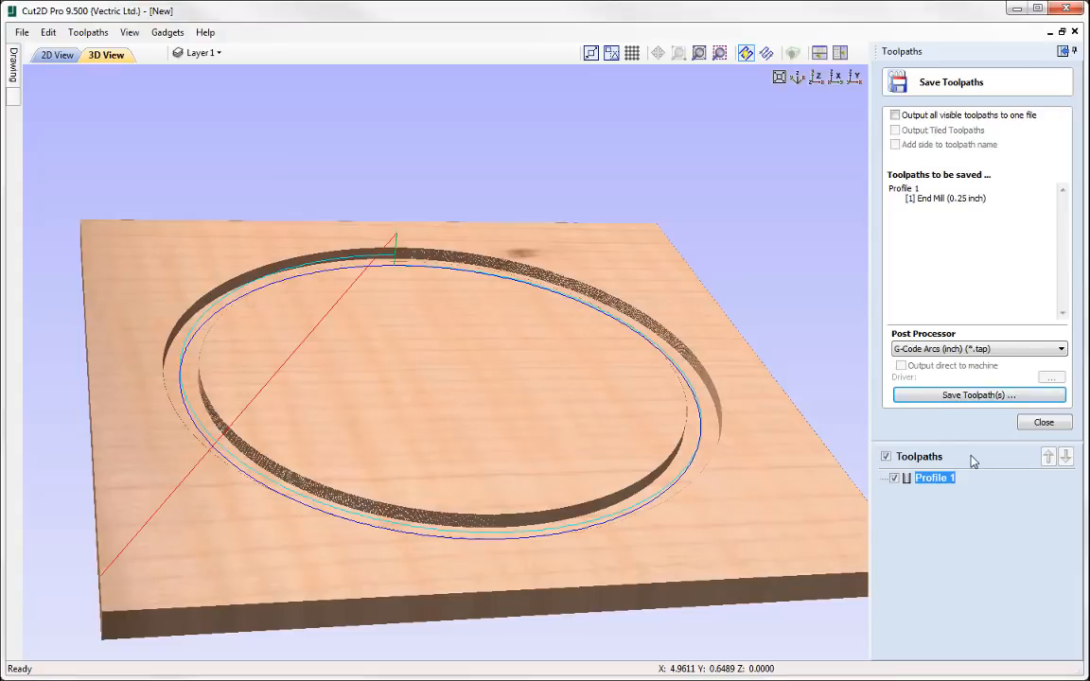
# - Save the toolpath again with the G-Code Helical Arcs (inch) (*.tap) post processor as "with arcs.tap" on the Desktop
pyautogui.click(1061, 349)
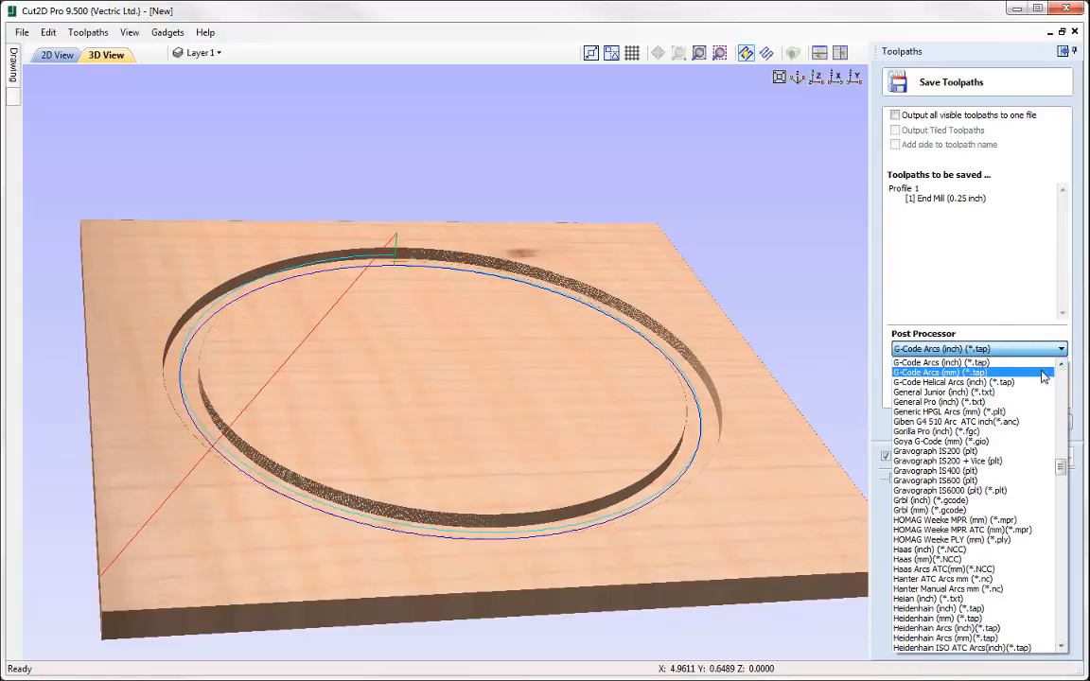
pyautogui.click(951, 382)
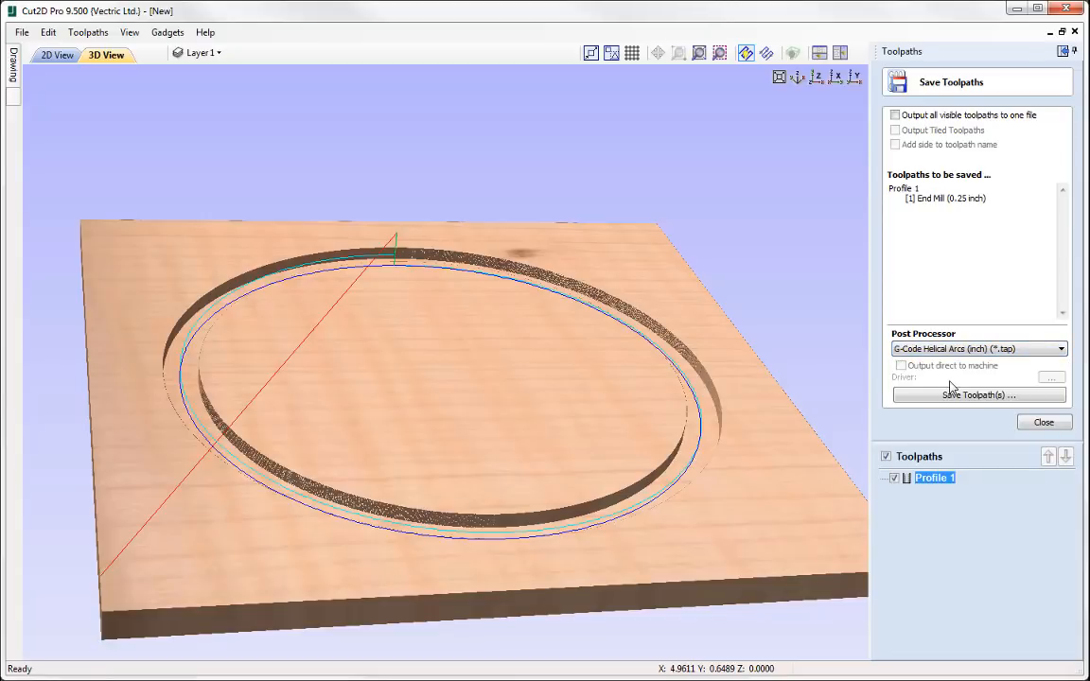
pyautogui.click(951, 396)
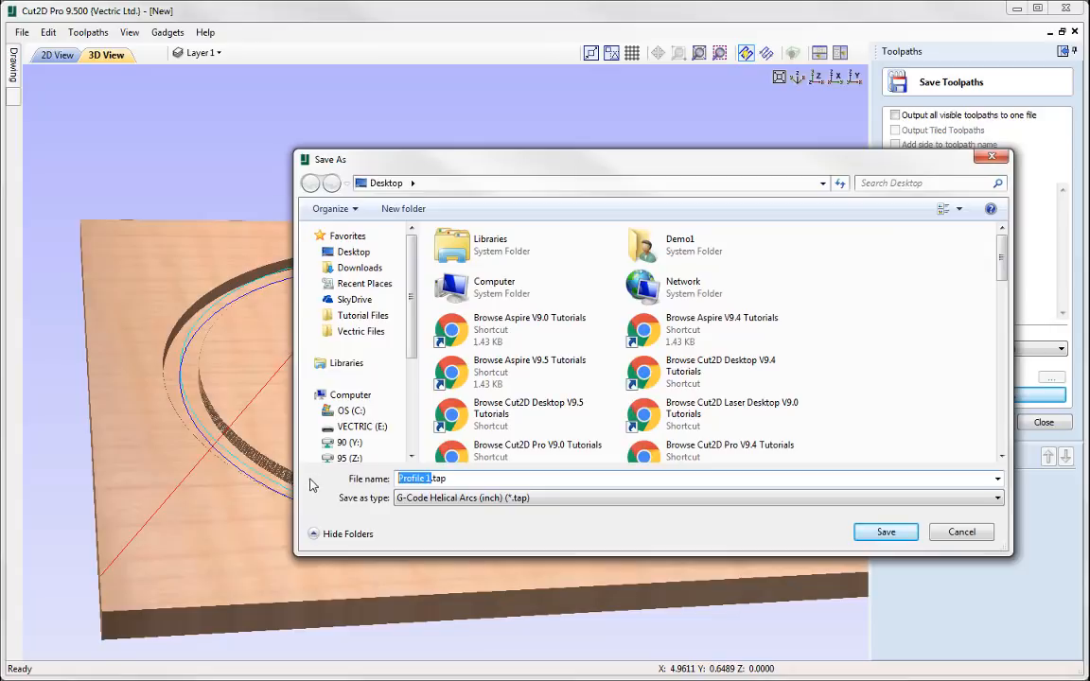
pyautogui.write('w')
pyautogui.write('ith ar')
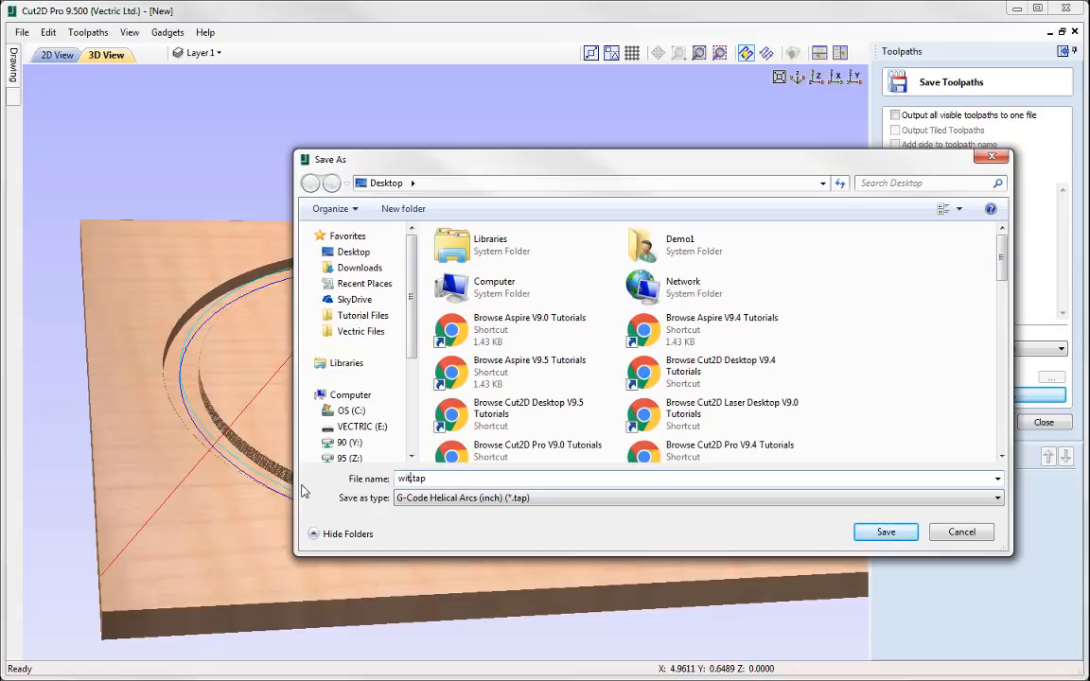
pyautogui.write('cs')
pyautogui.click(888, 532)
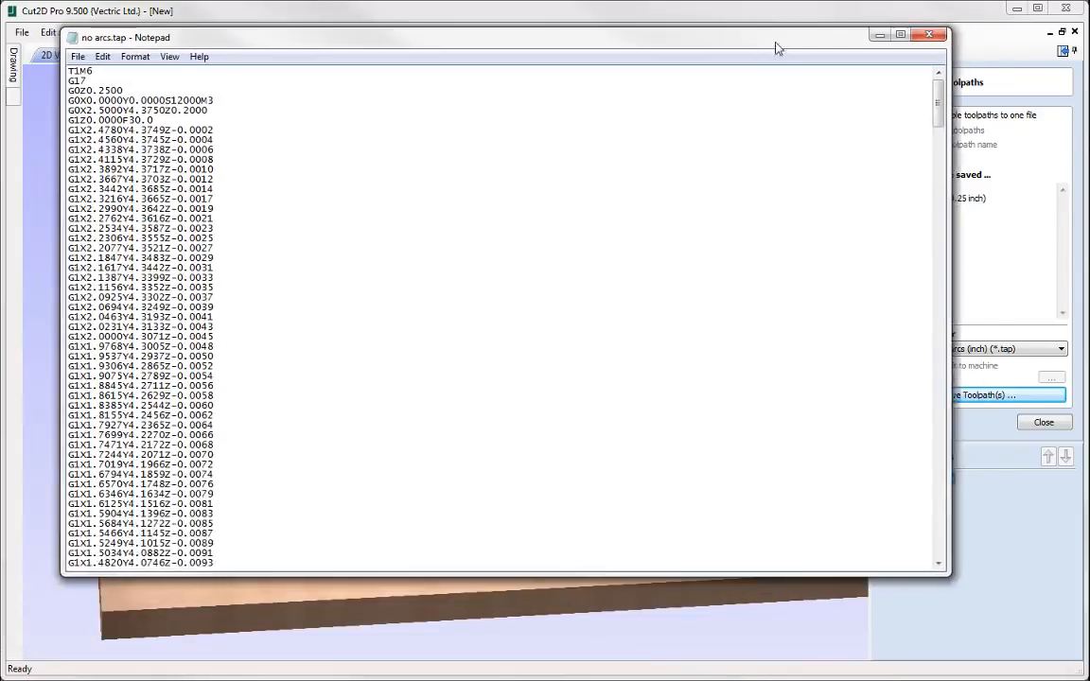
# - Examine the G-code of no arcs.tap in Notepad, close it, and look over the code in with arcs.tap
pyautogui.moveTo(779, 41); pyautogui.dragTo(810, 65)
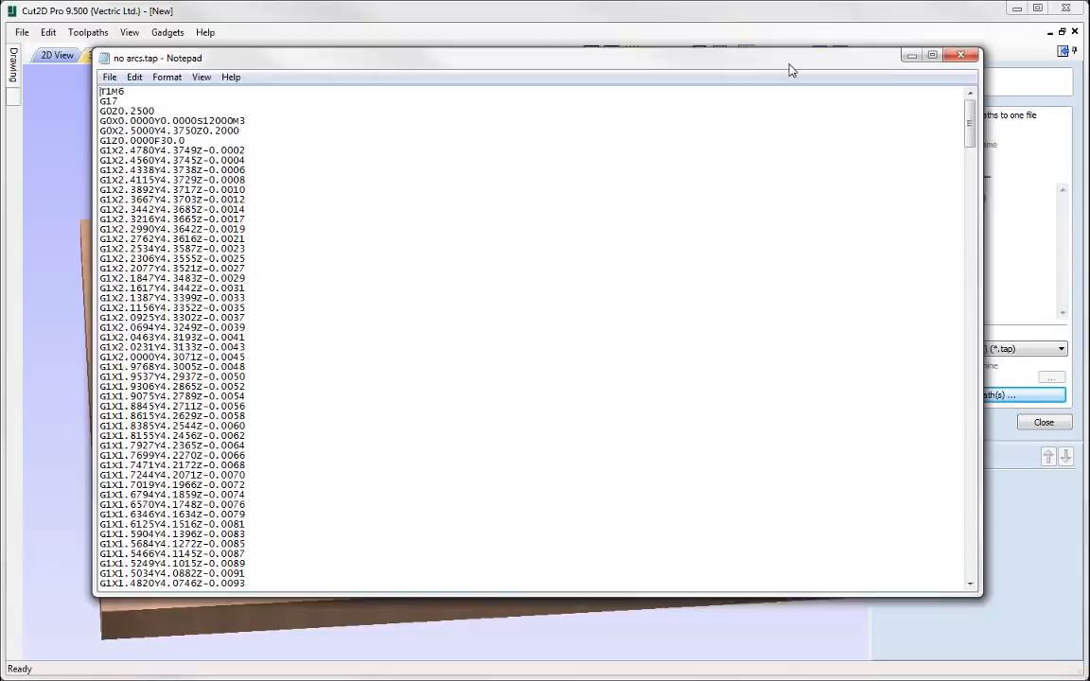
pyautogui.moveTo(975, 130); pyautogui.dragTo(935, 128)
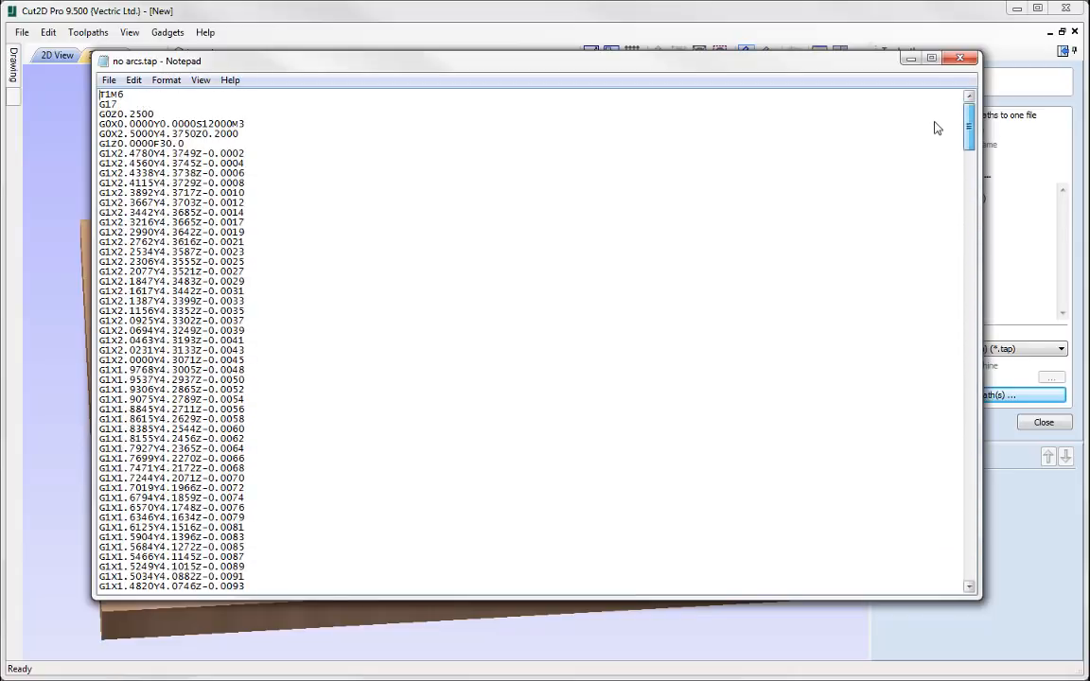
pyautogui.click(960, 61)
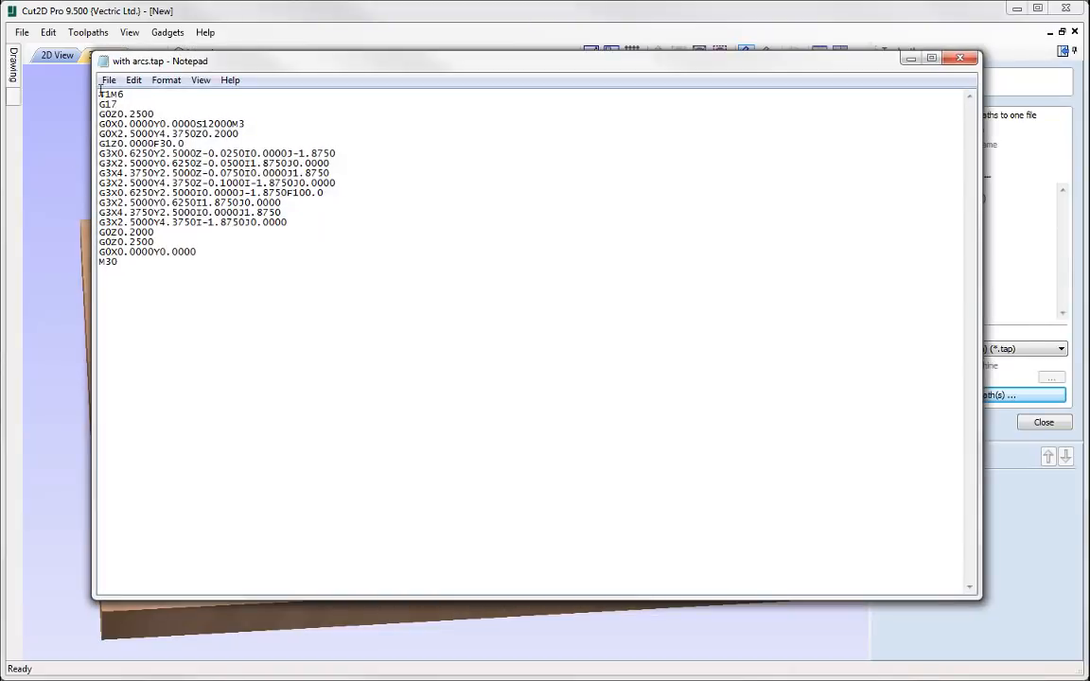
pyautogui.moveTo(99, 91); pyautogui.dragTo(139, 260)
pyautogui.click(147, 283)
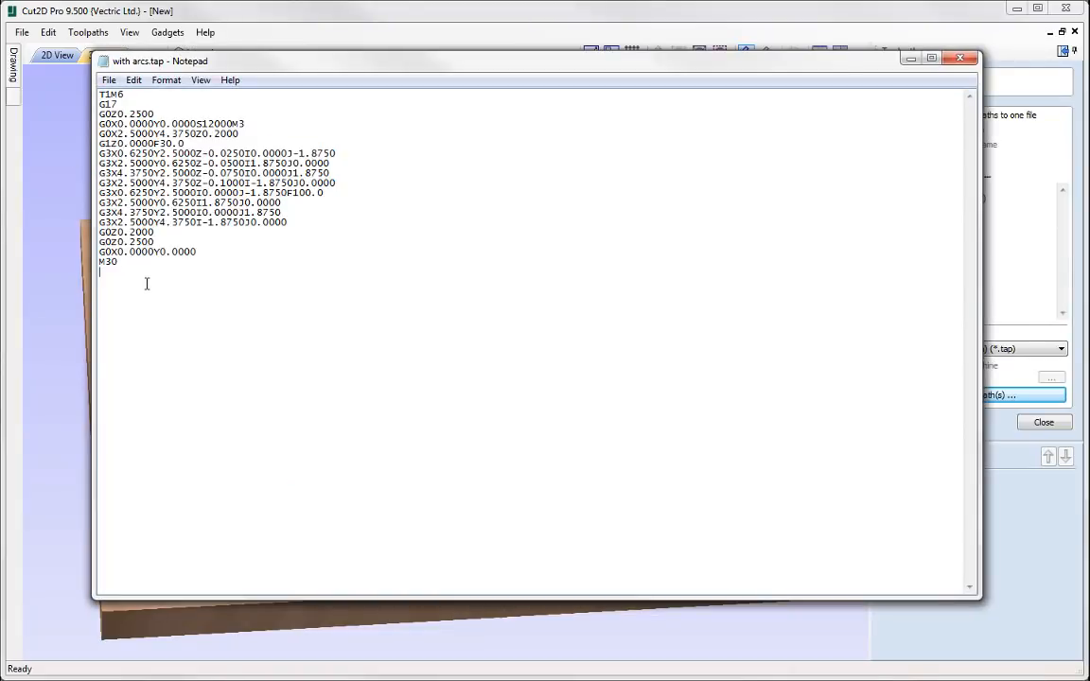